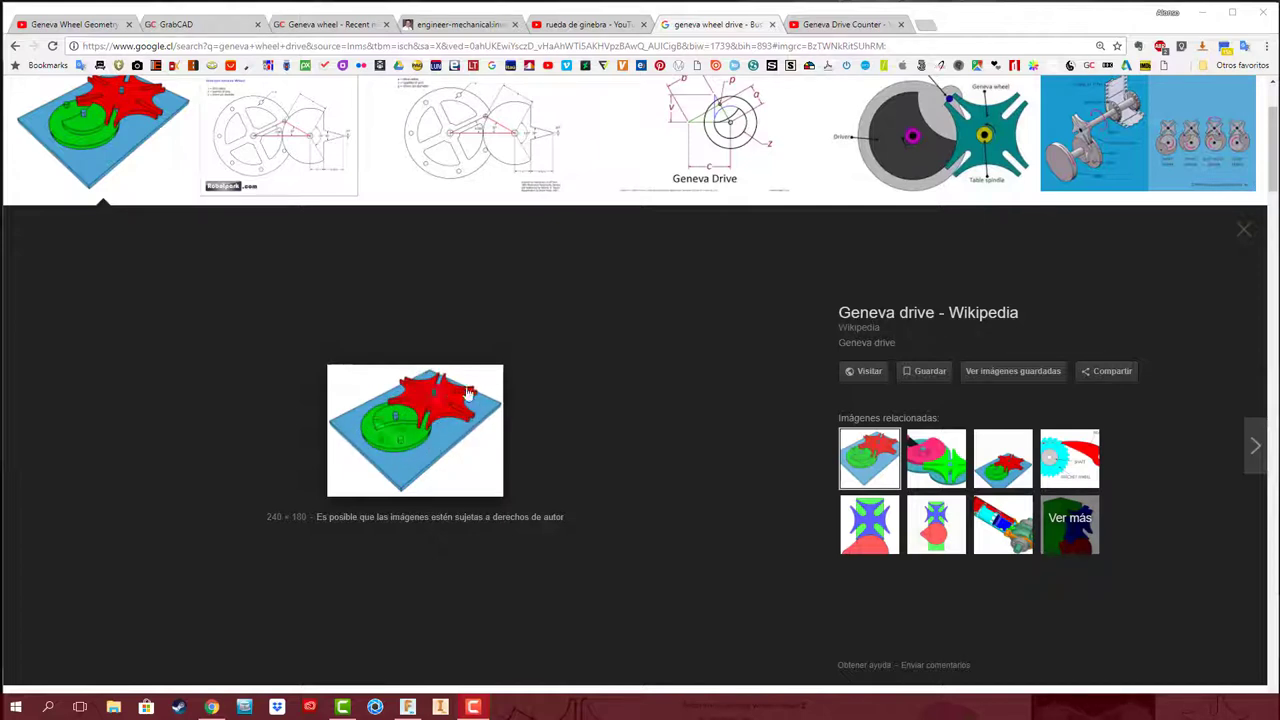
- Scroll the 'geneva wheel drive' image results and preview the TechnicBRICKS Geneva drive diagram
scroll(688, 449, down, 1)
scroll(688, 449, down, 3)
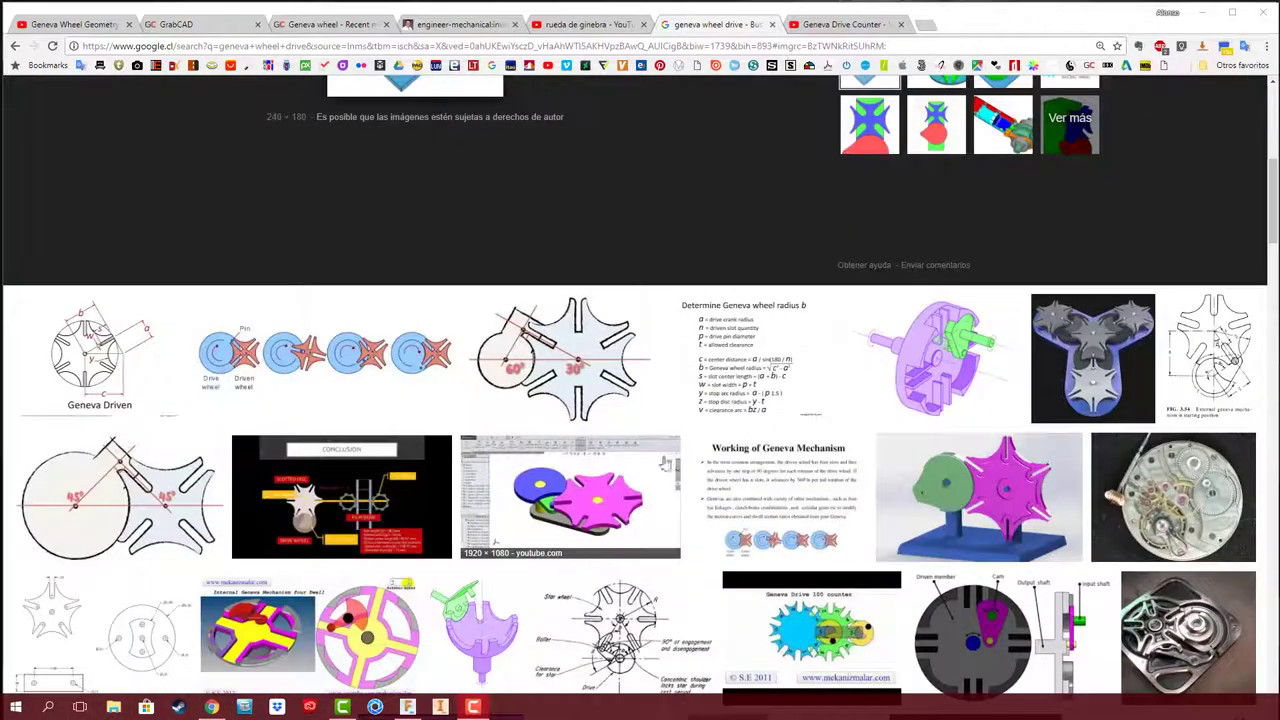
scroll(540, 476, down, 1)
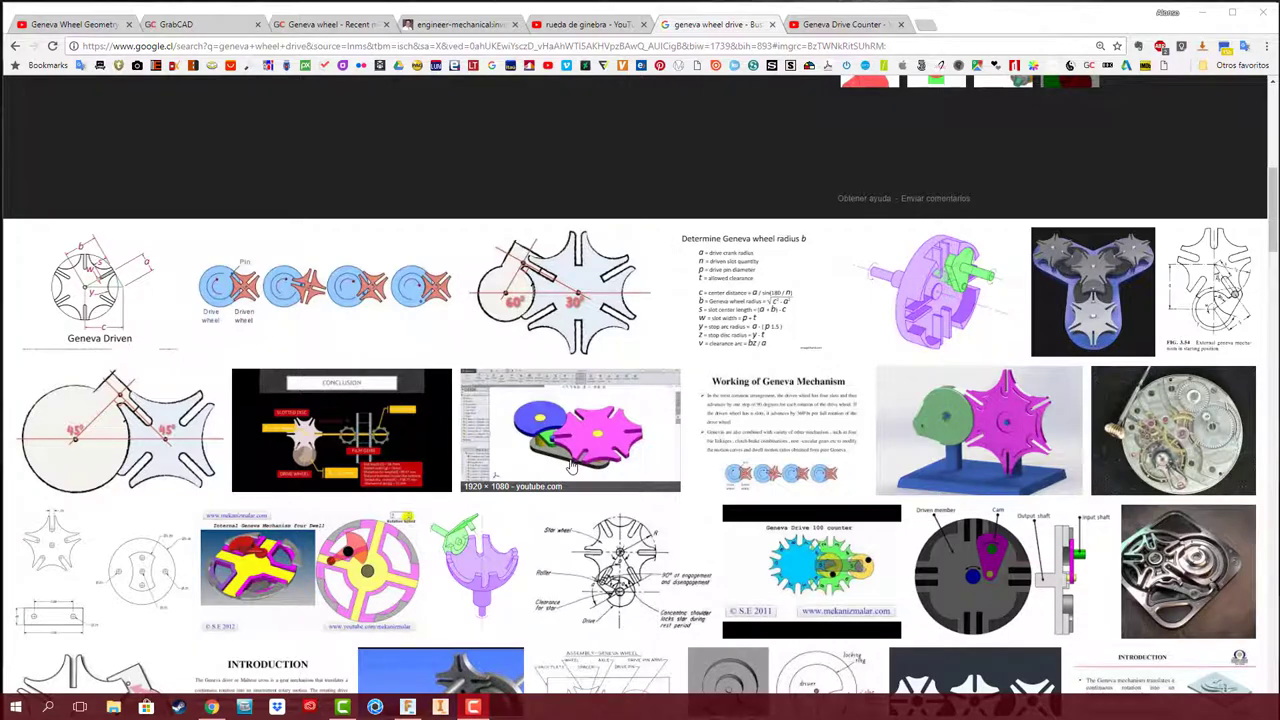
scroll(573, 466, up, 3)
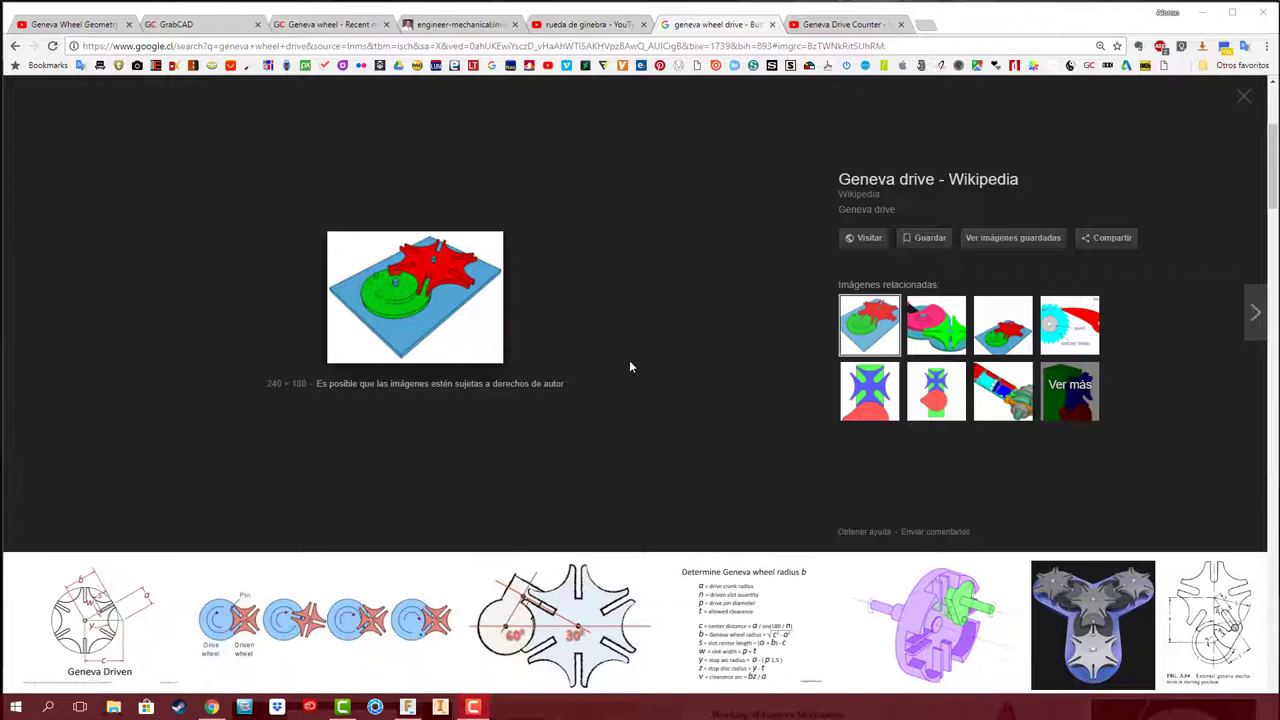
scroll(630, 366, up, 2)
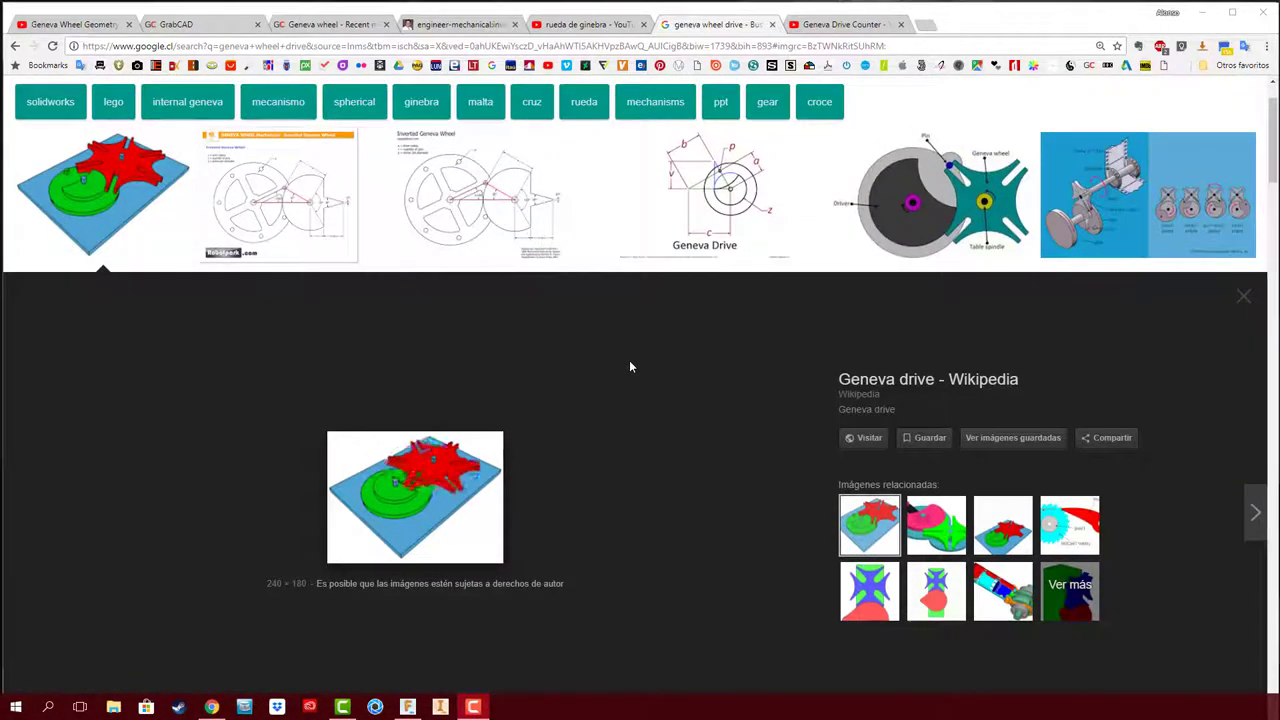
mouse_move(1148, 195)
click(1075, 200)
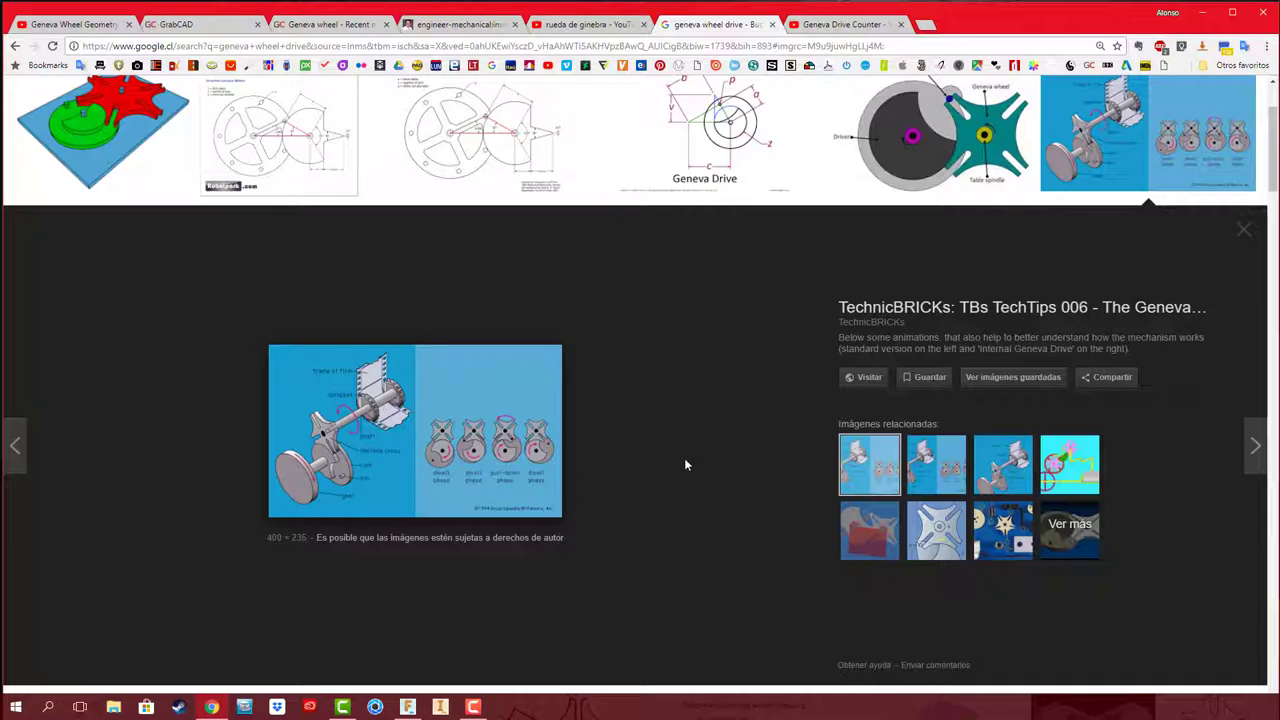
- Scroll further down the results and preview the pocket-watch movement image
scroll(656, 446, down, 1)
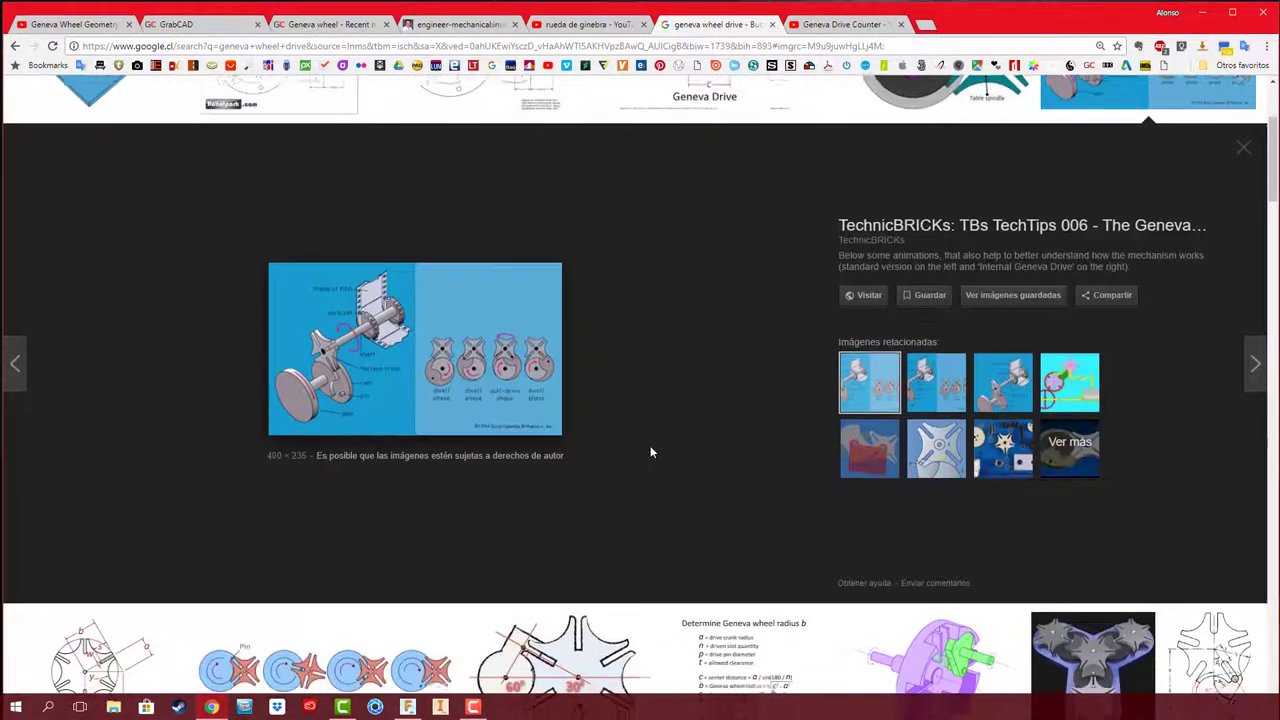
scroll(650, 445, down, 2)
scroll(650, 453, down, 1)
scroll(650, 453, down, 1)
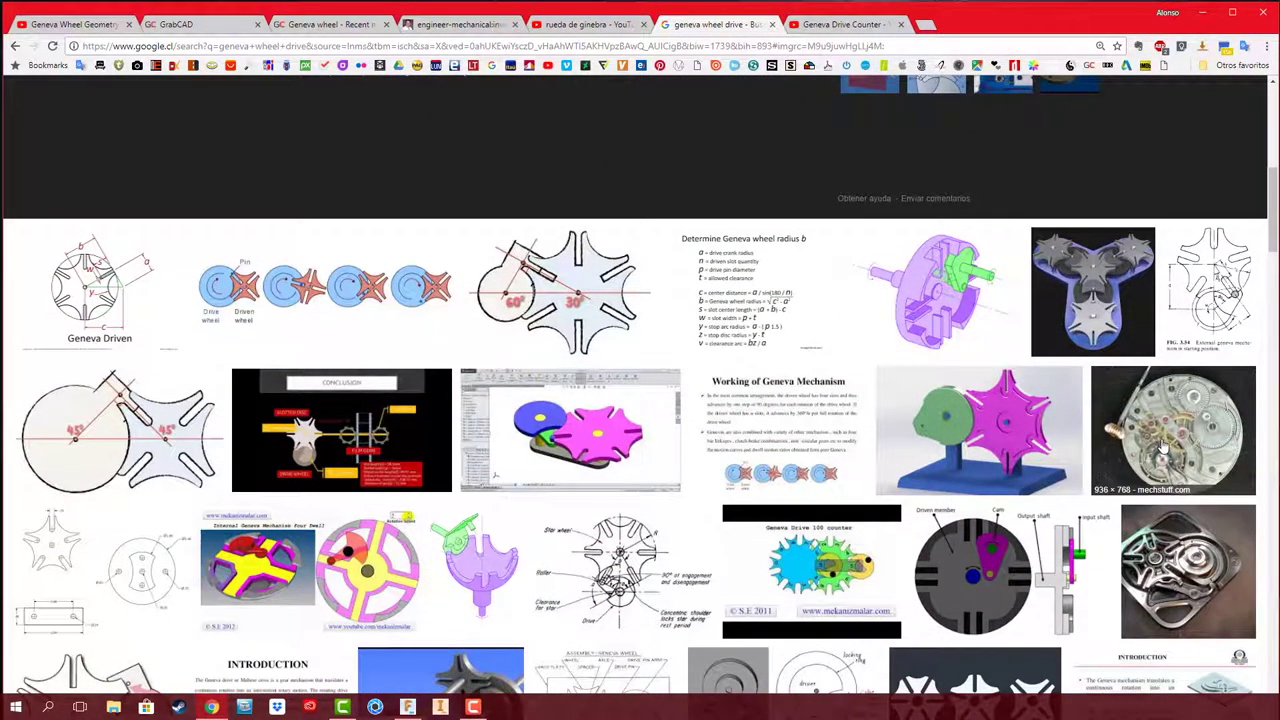
click(1160, 450)
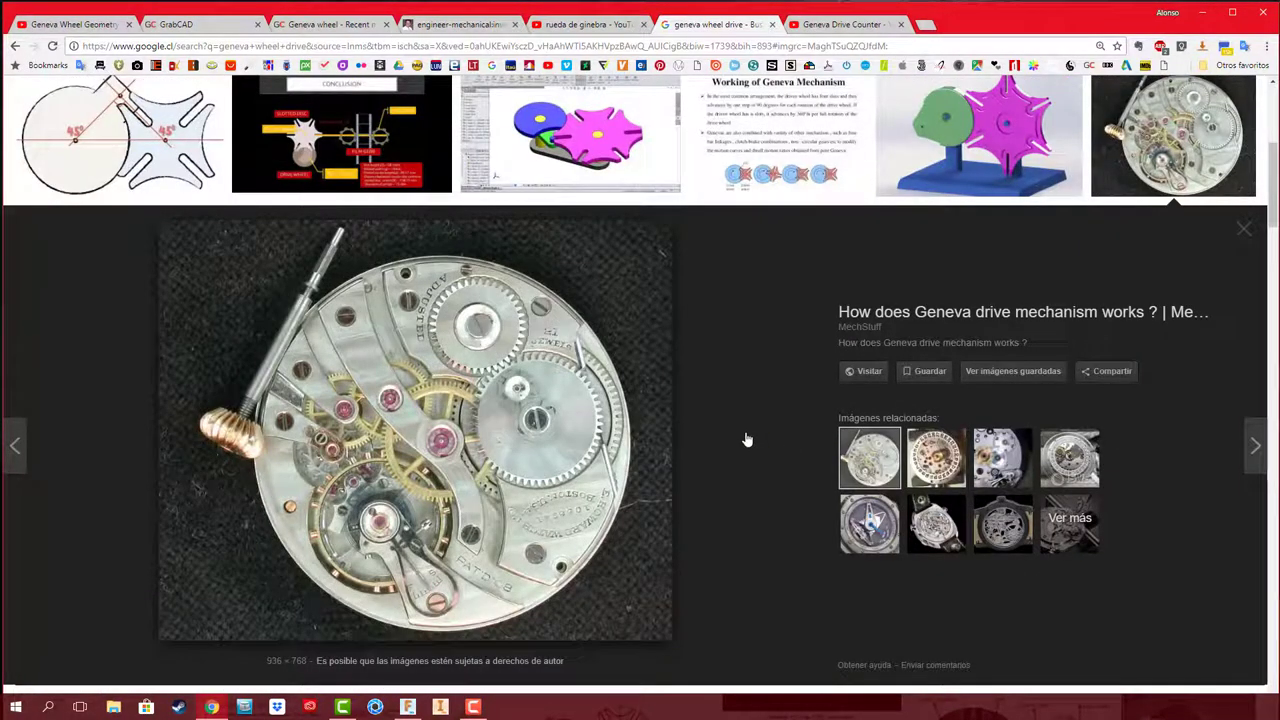
- Preview the Quora watch movement image and a related pocket-watch picture, then scroll back up
scroll(745, 440, down, 1)
scroll(745, 440, down, 1)
scroll(745, 440, down, 2)
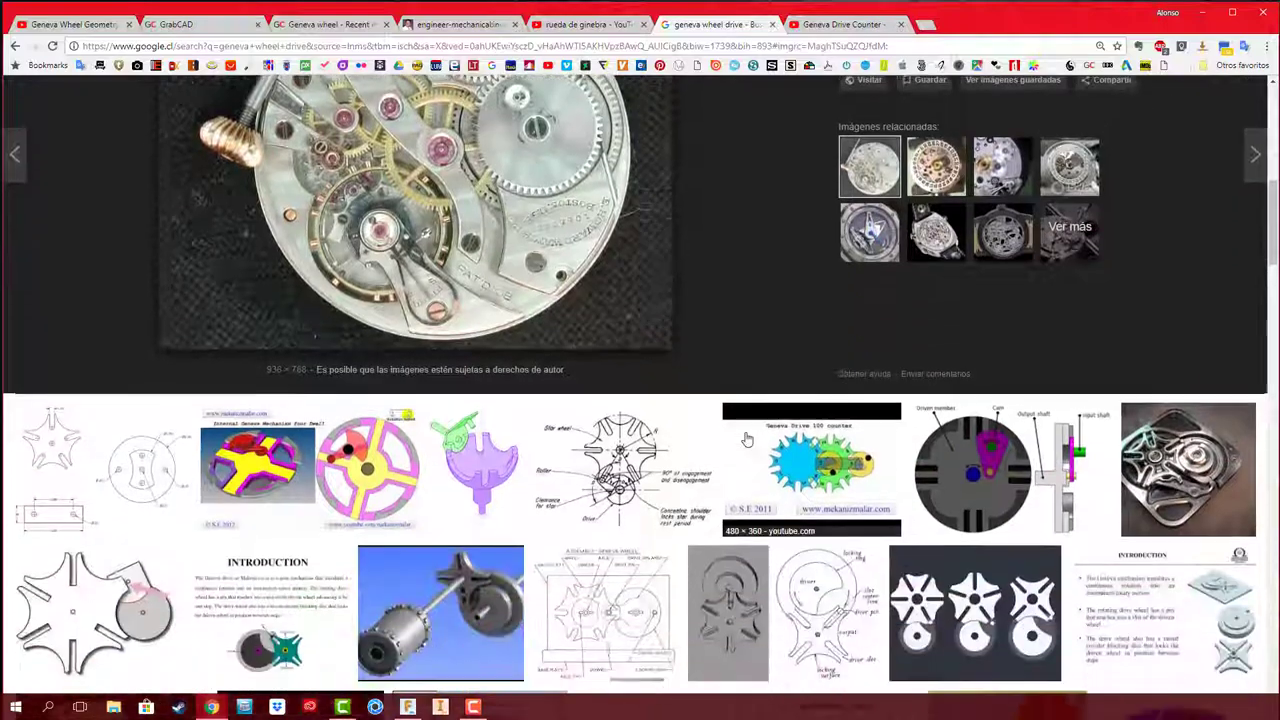
scroll(745, 440, down, 2)
scroll(745, 440, down, 2)
scroll(745, 440, down, 1)
scroll(745, 440, down, 1)
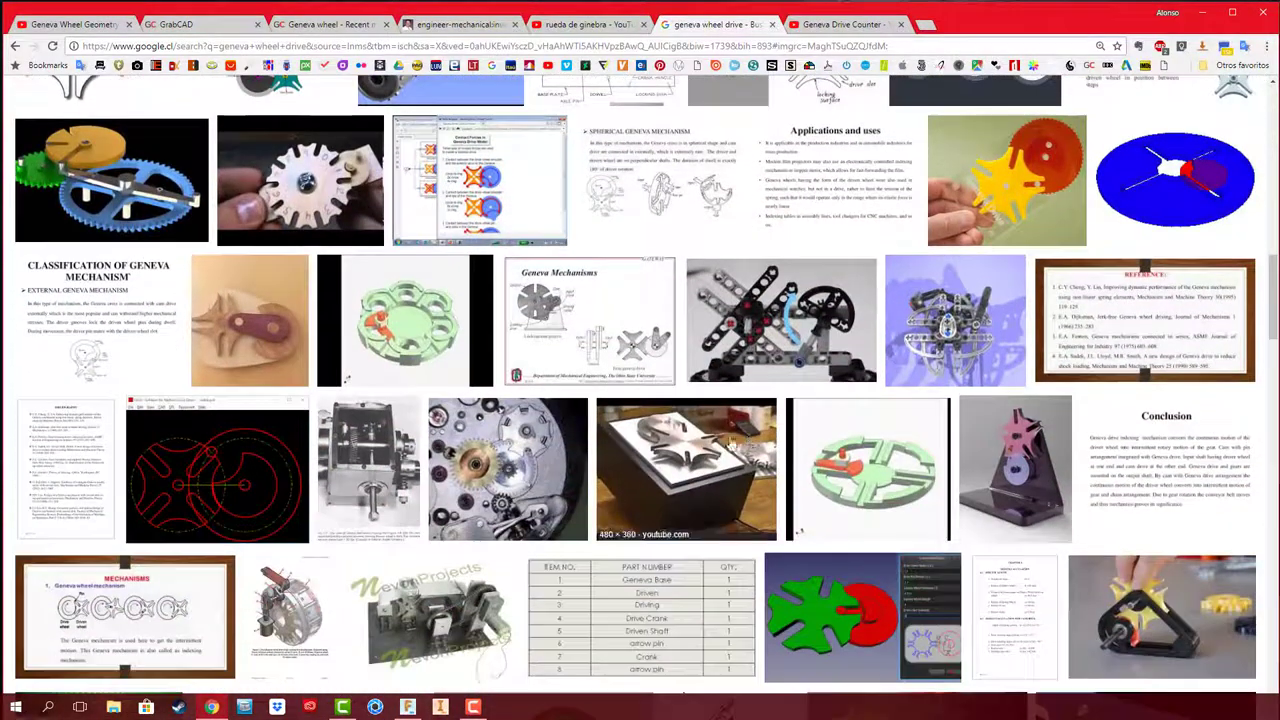
click(527, 467)
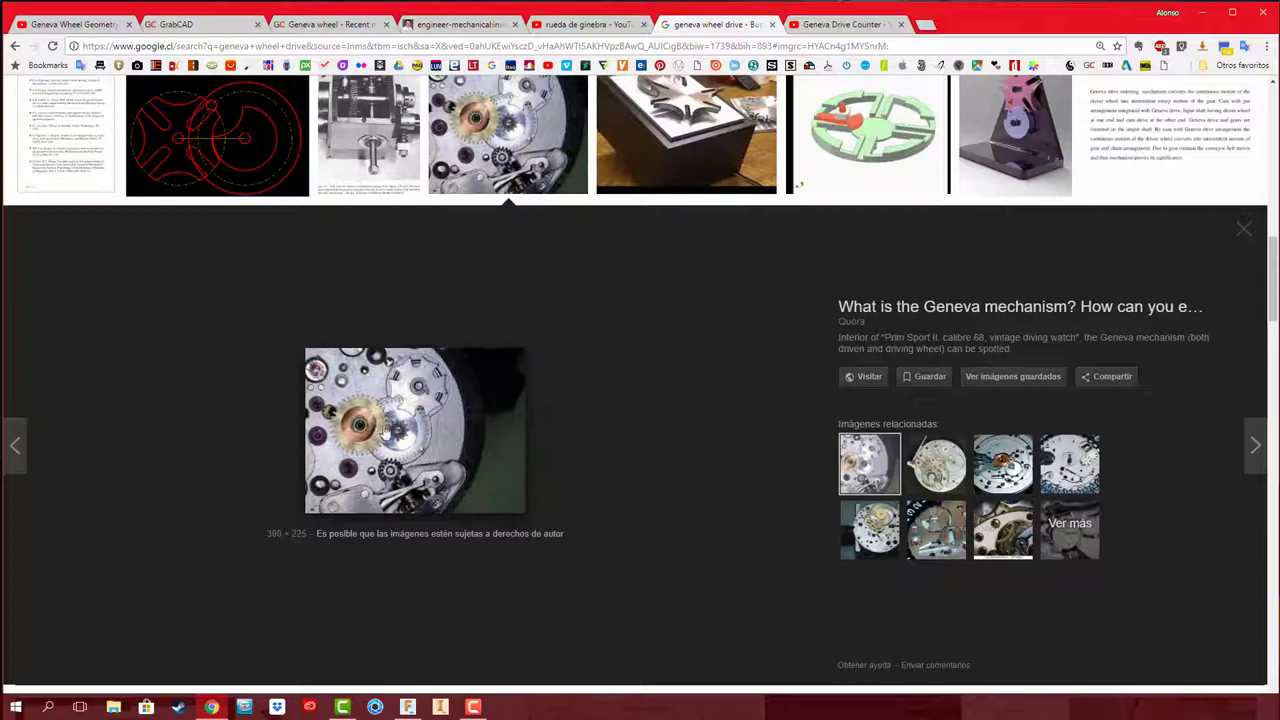
click(936, 463)
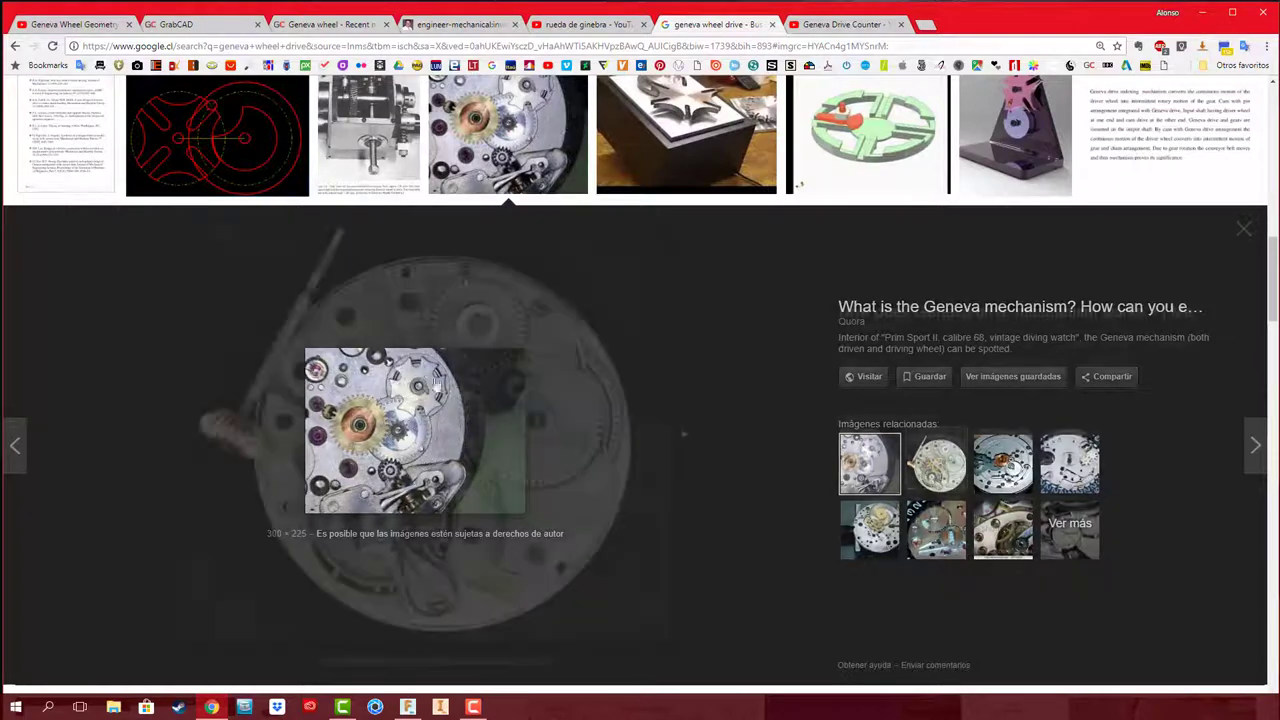
scroll(680, 432, up, 1)
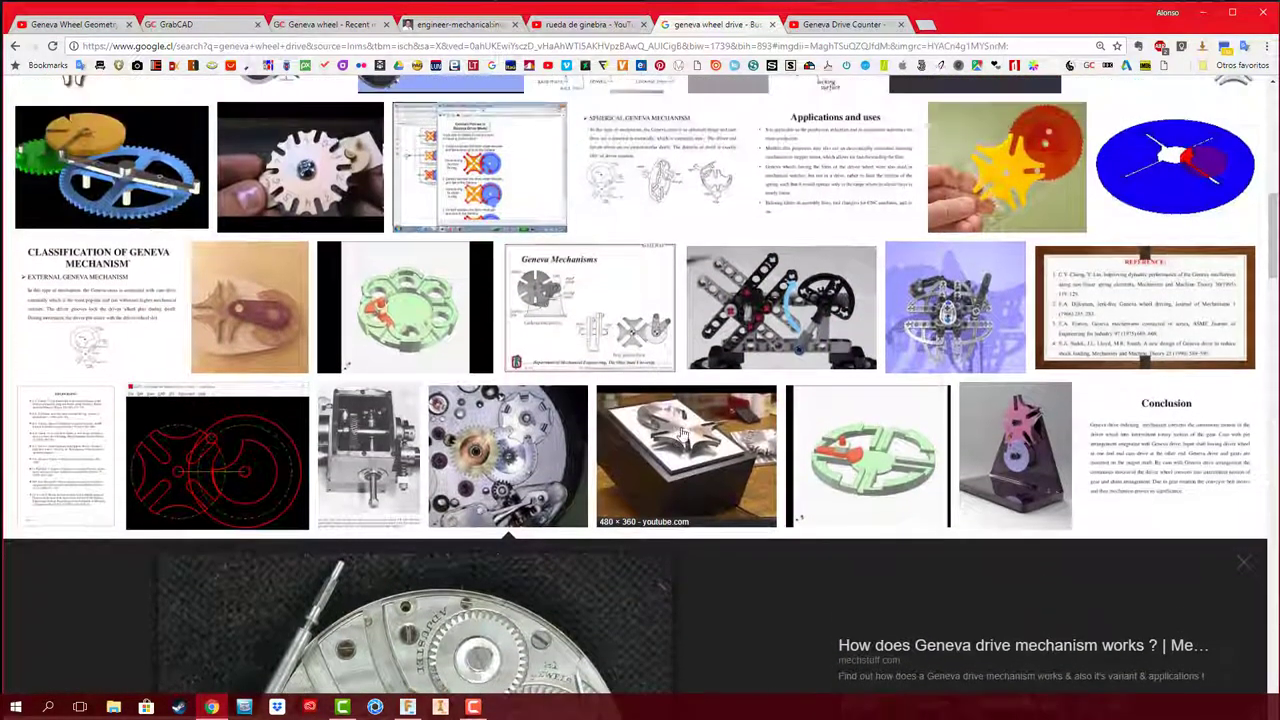
scroll(680, 432, up, 1)
scroll(680, 432, up, 1)
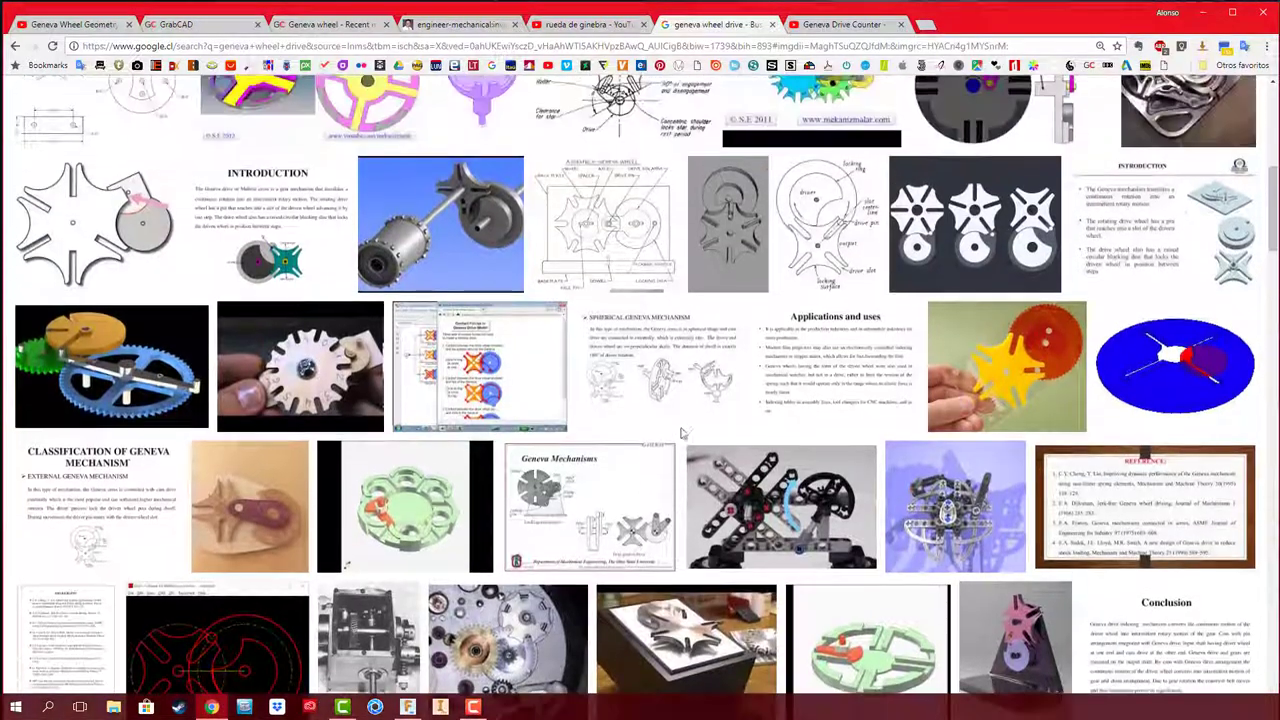
scroll(680, 432, up, 1)
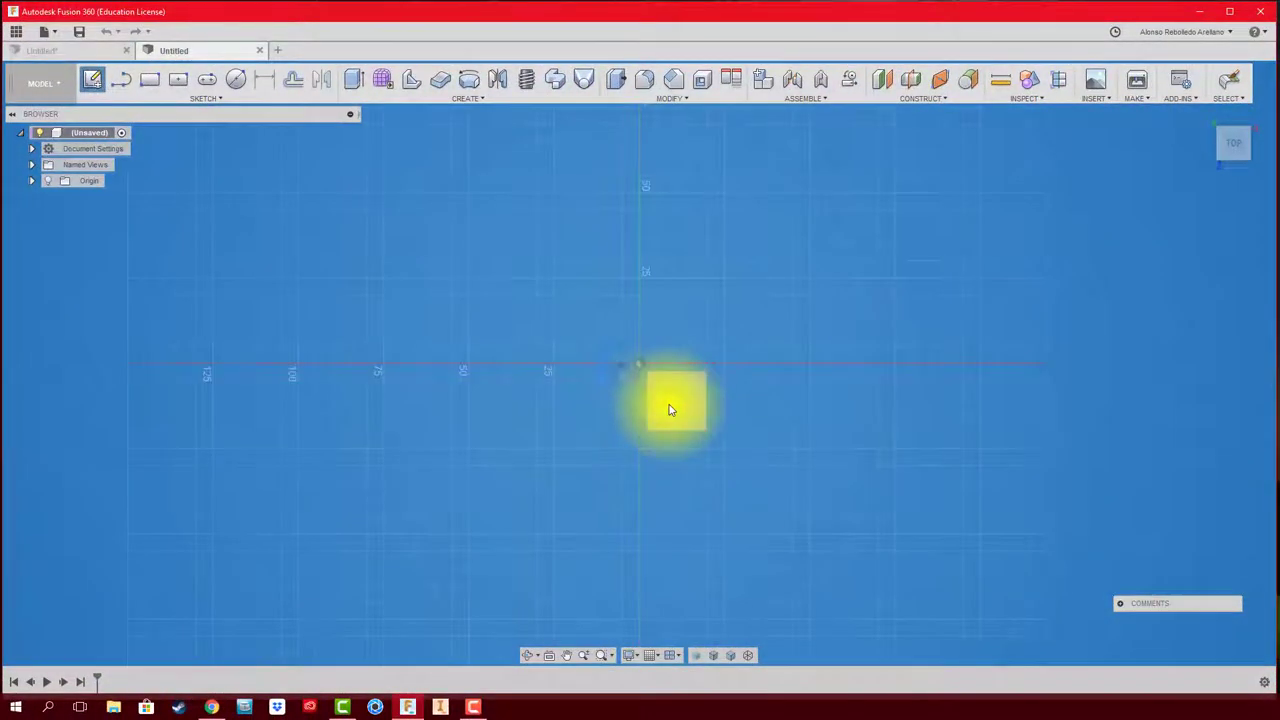
- Start a sketch on the top plane and draw a 200 mm diameter circle at the origin
click(670, 410)
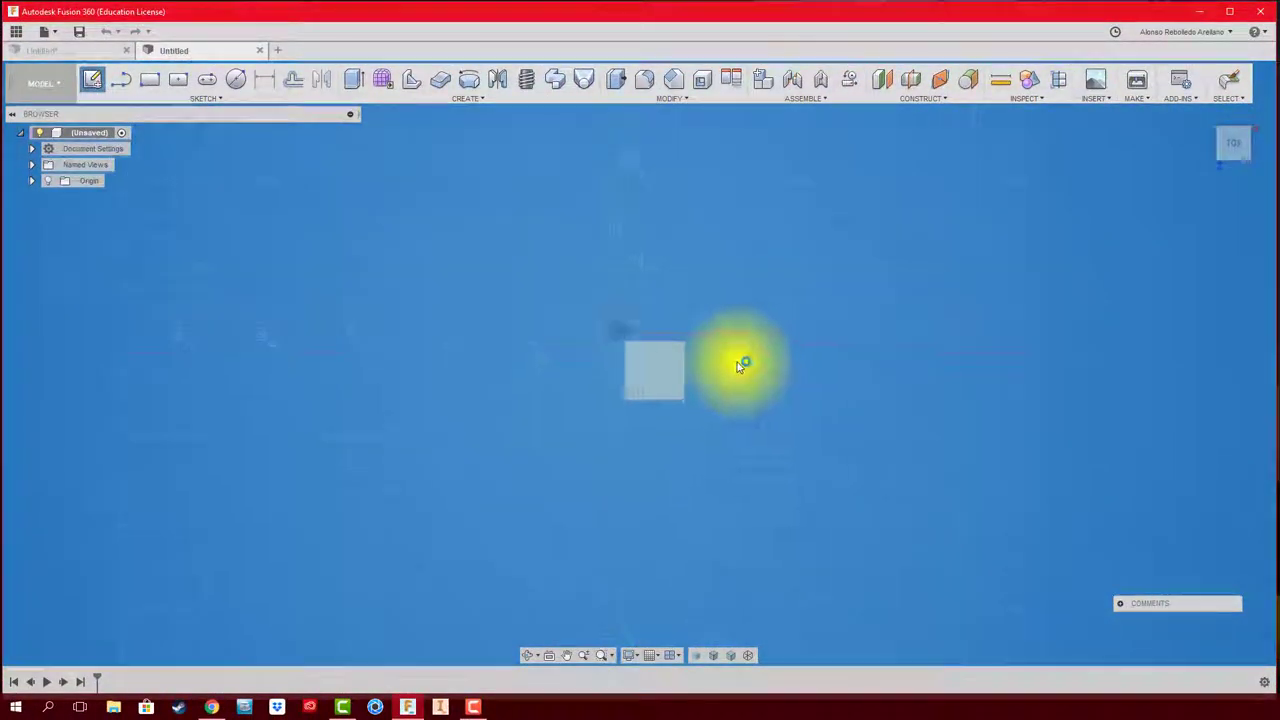
click(243, 86)
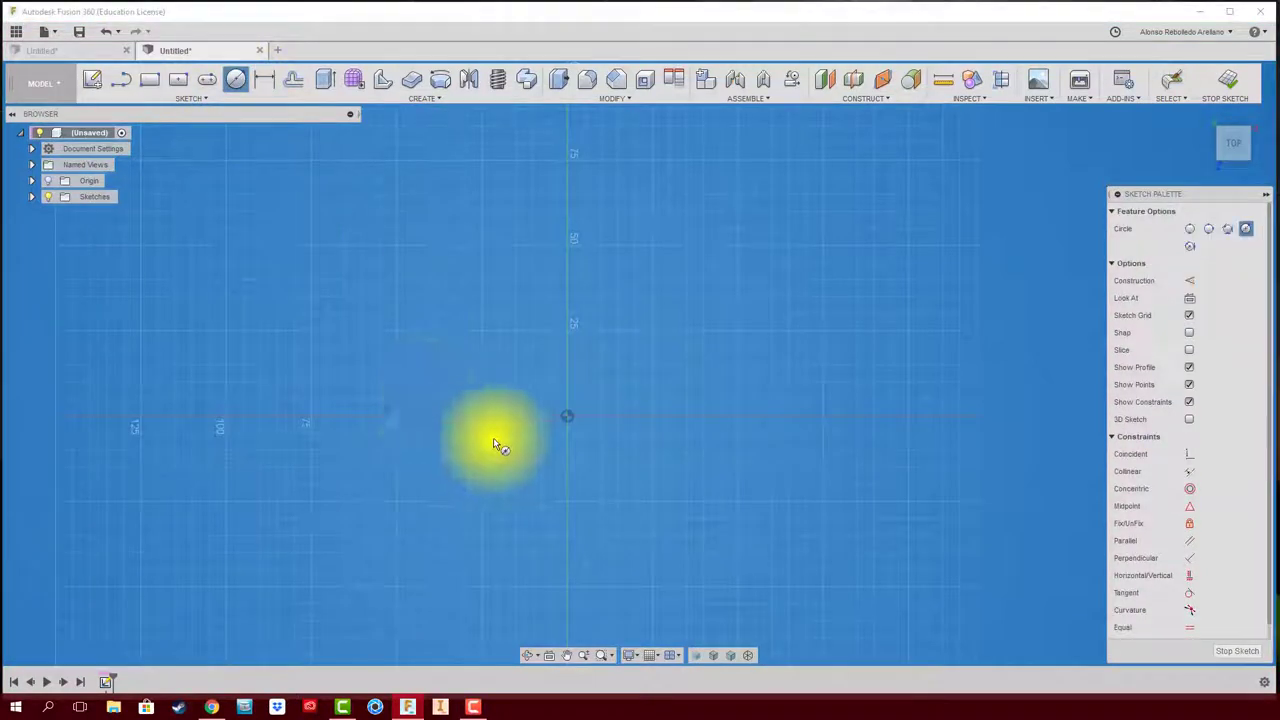
click(567, 416)
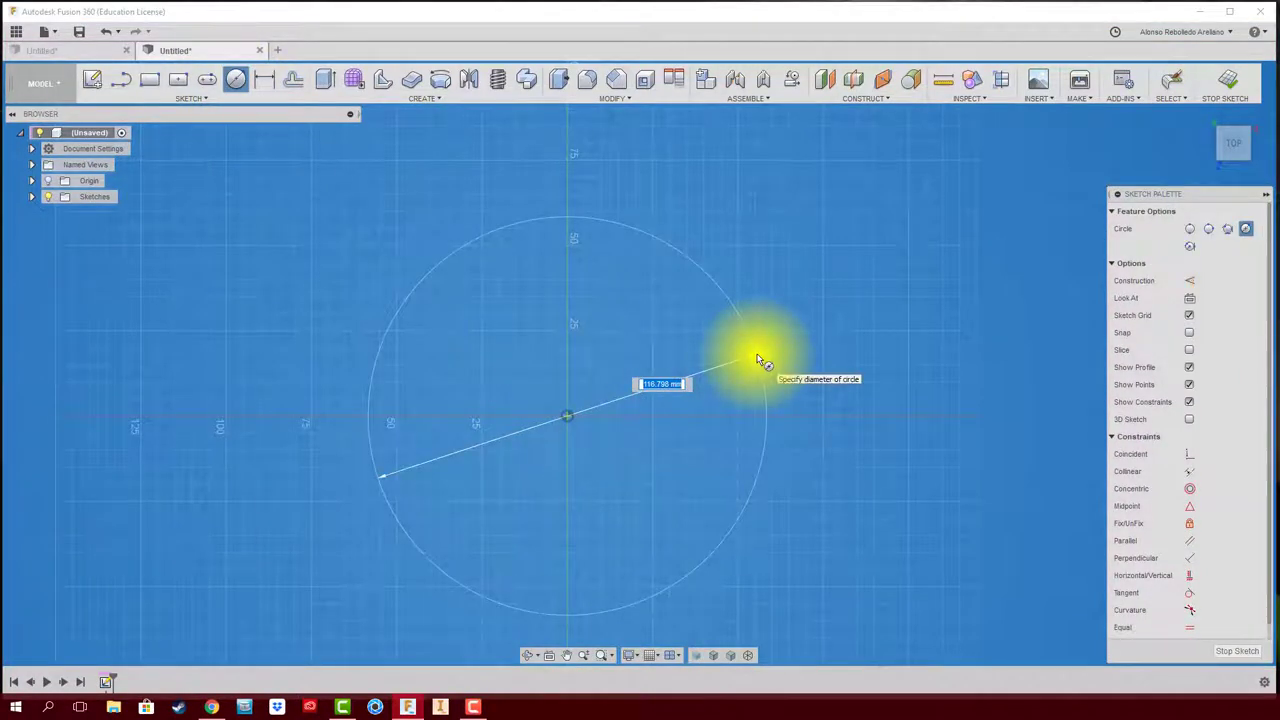
text(200)
key(Tab)
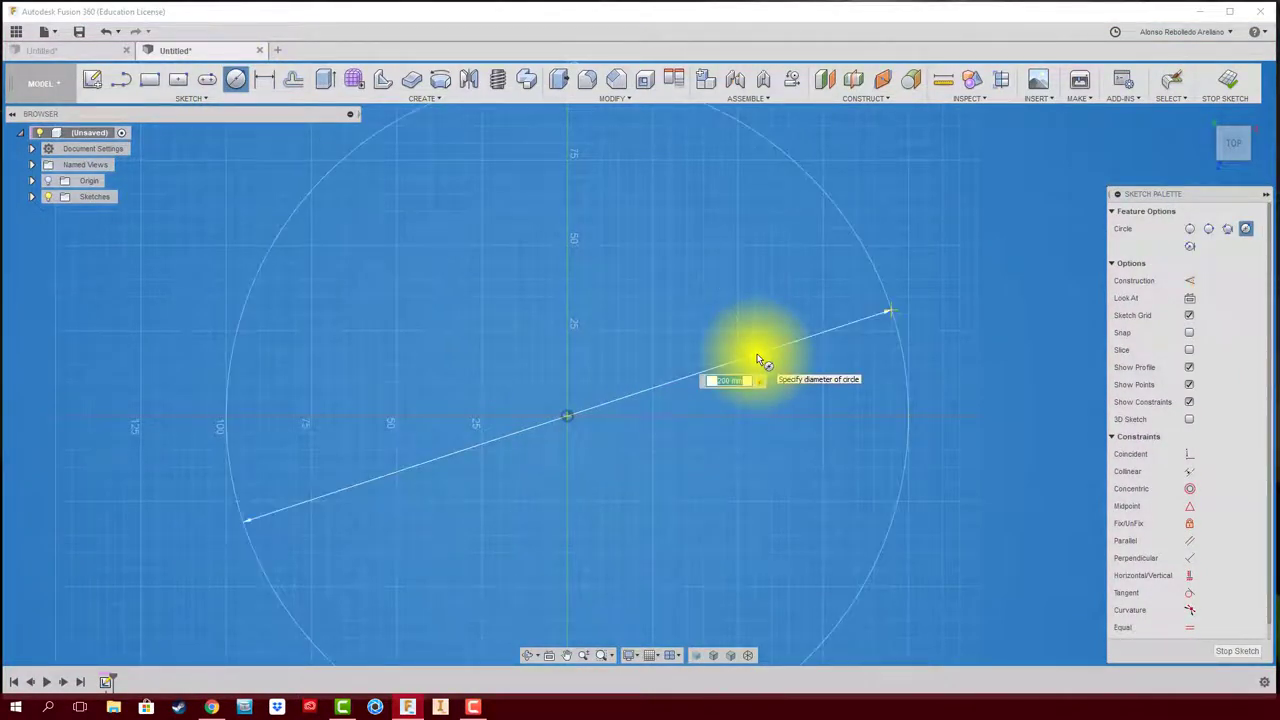
key(Return)
key(Escape)
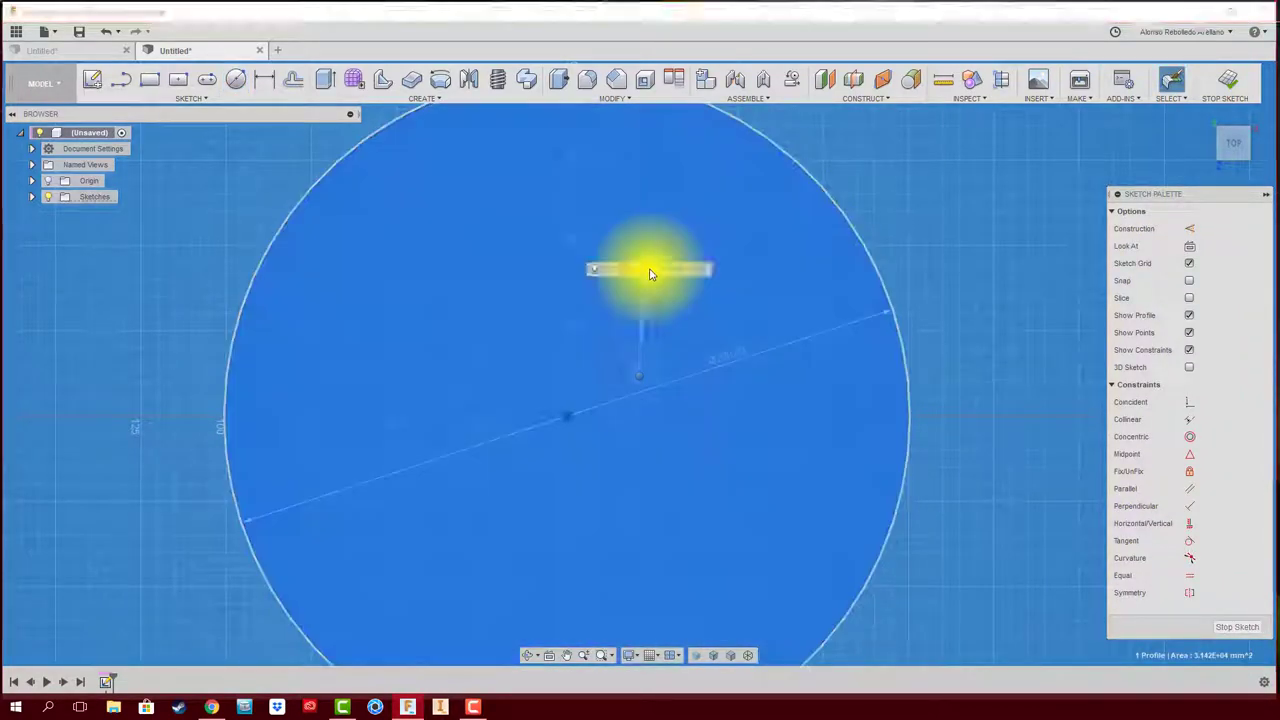
- Add a concentric 90 mm diameter circle at the origin
key(c)
click(568, 419)
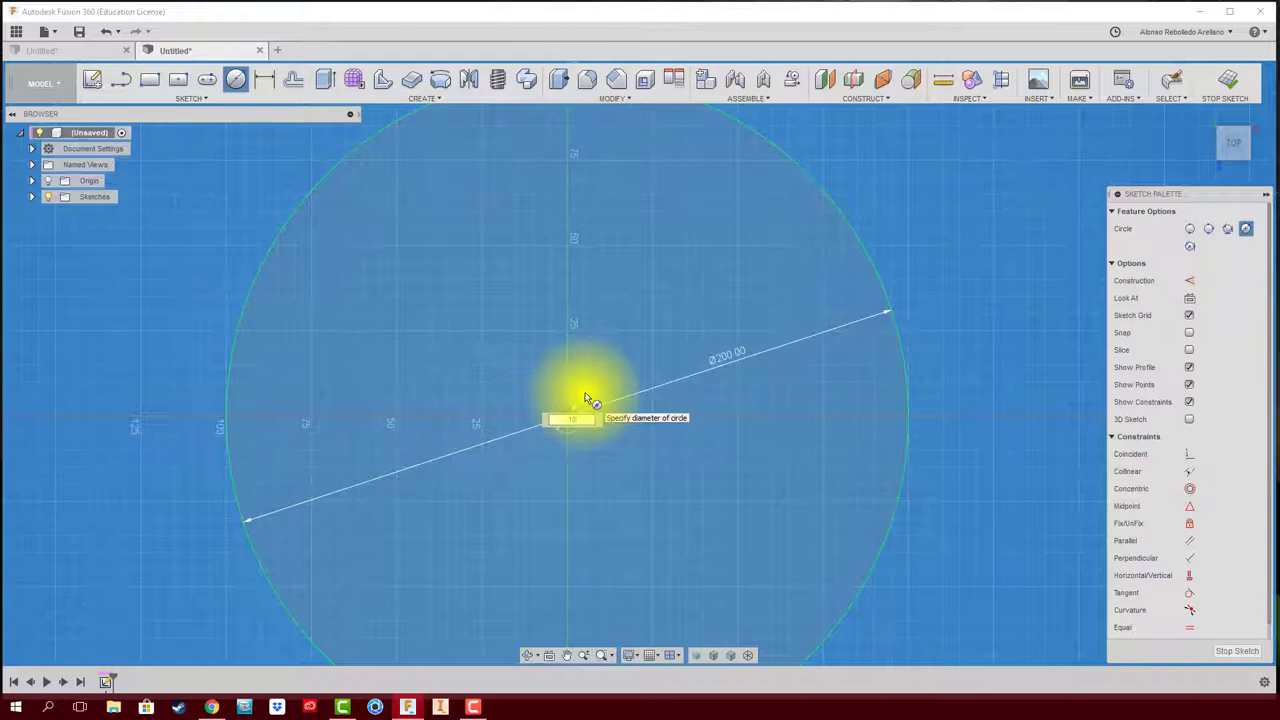
key(Escape)
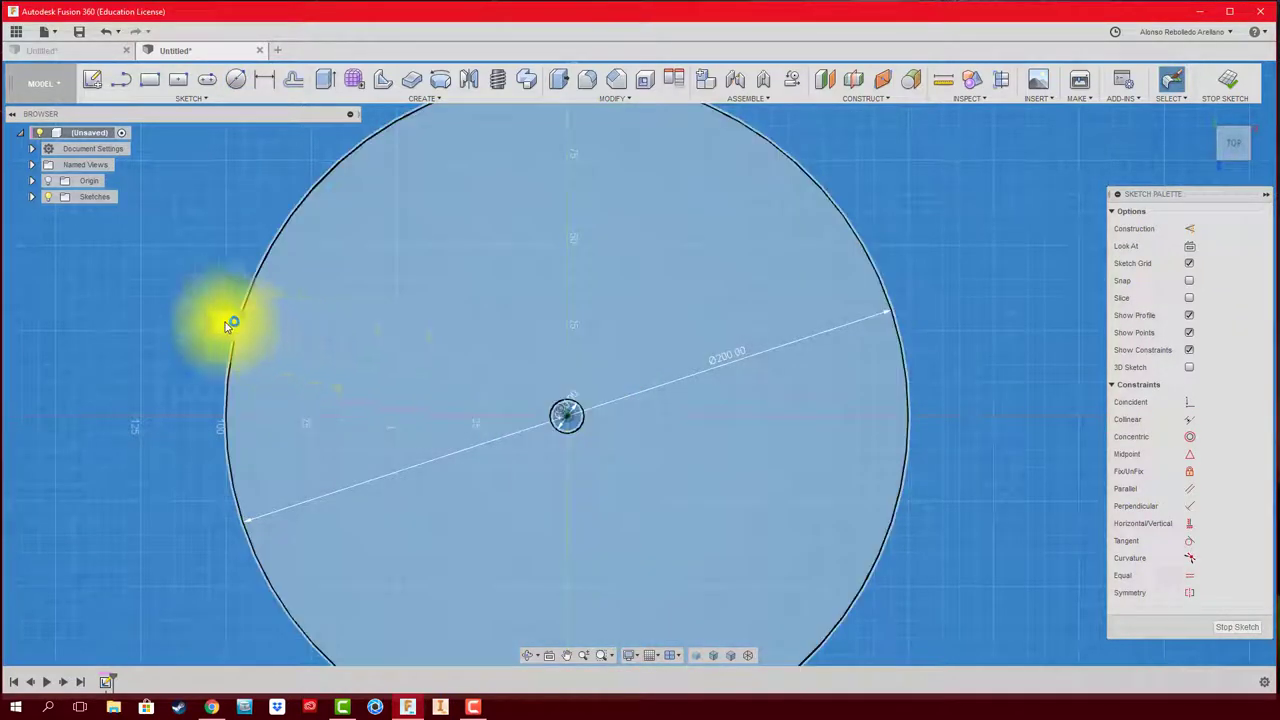
click(229, 323)
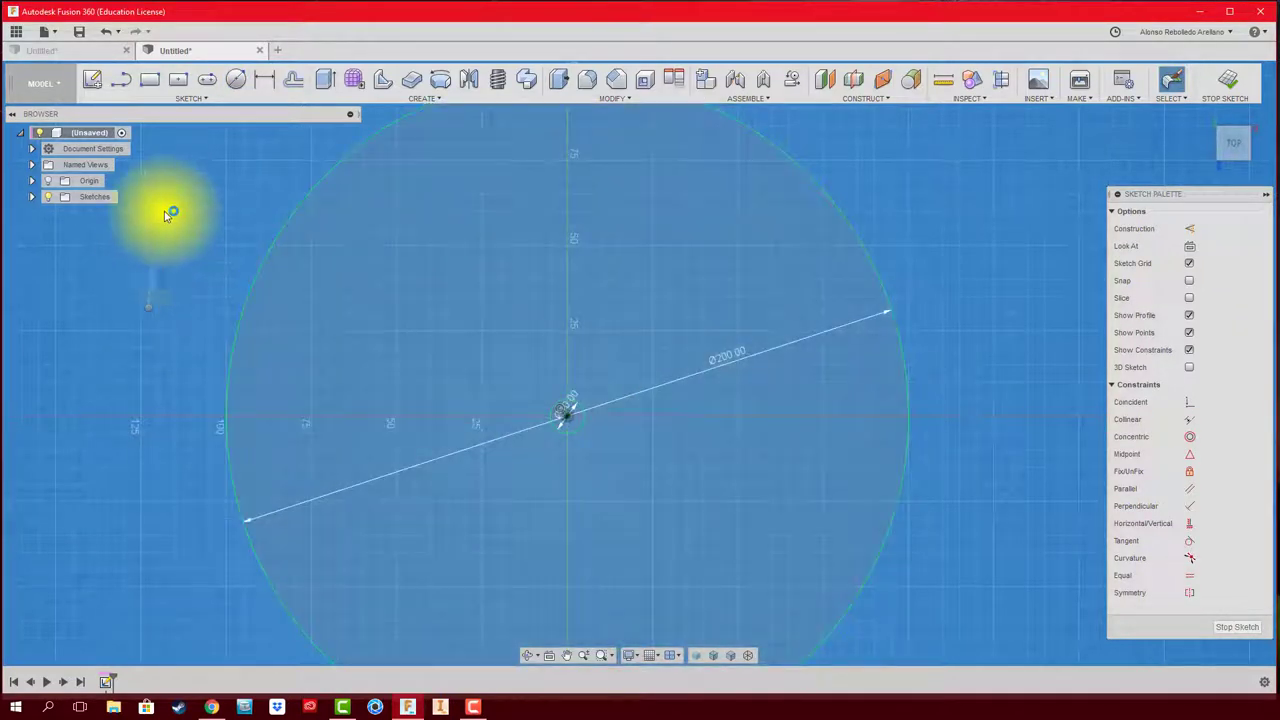
key(c)
click(570, 416)
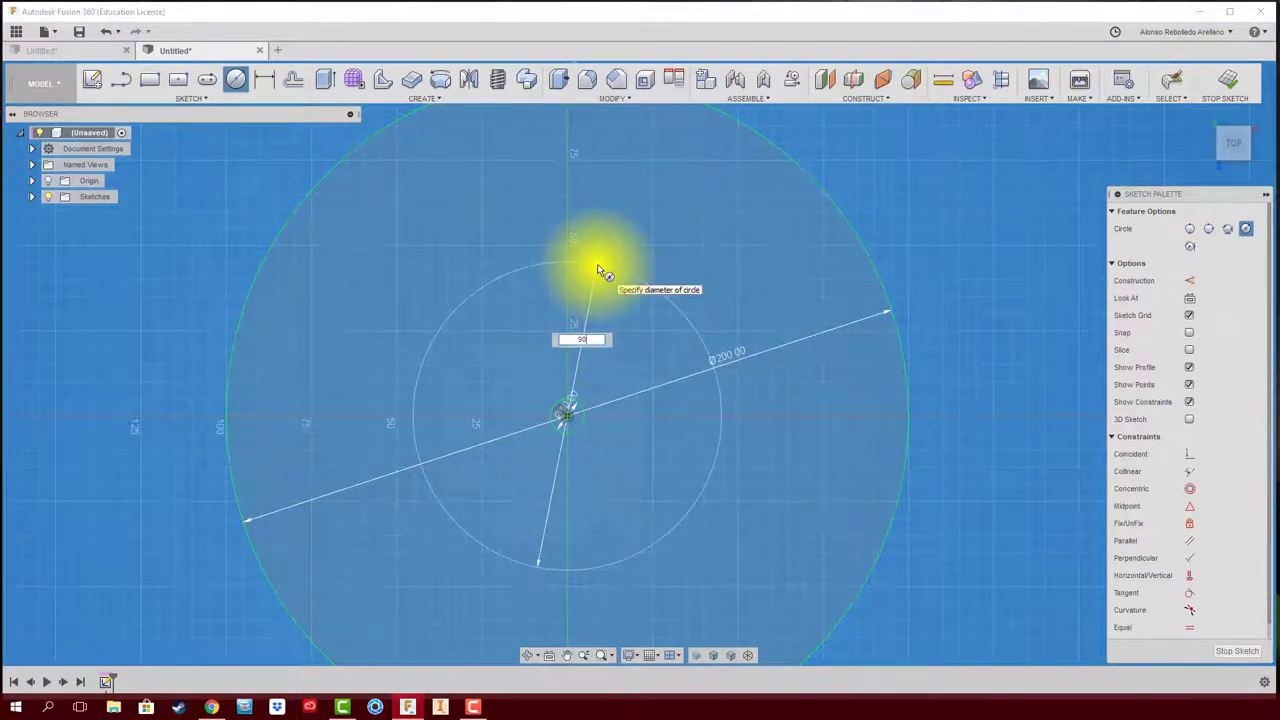
key(Return)
key(Escape)
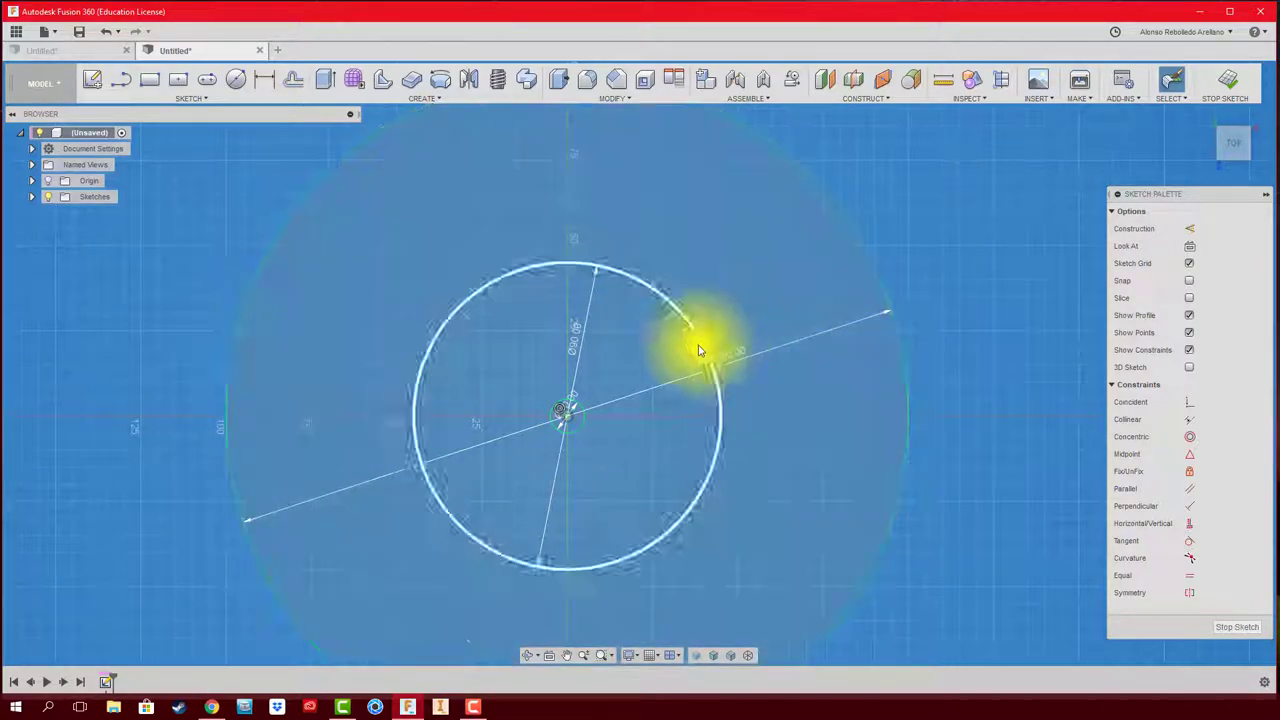
click(690, 330)
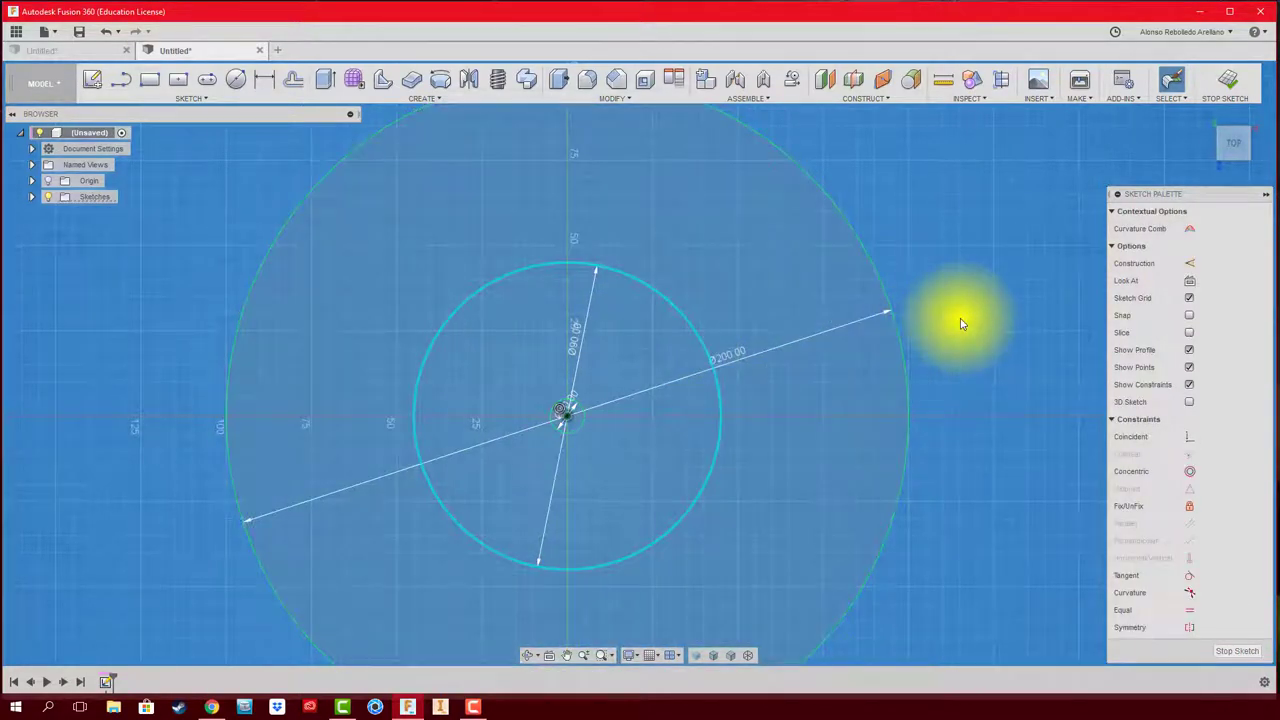
- Make the 90 mm circle and a new vertical line from the centre construction geometry
click(1191, 270)
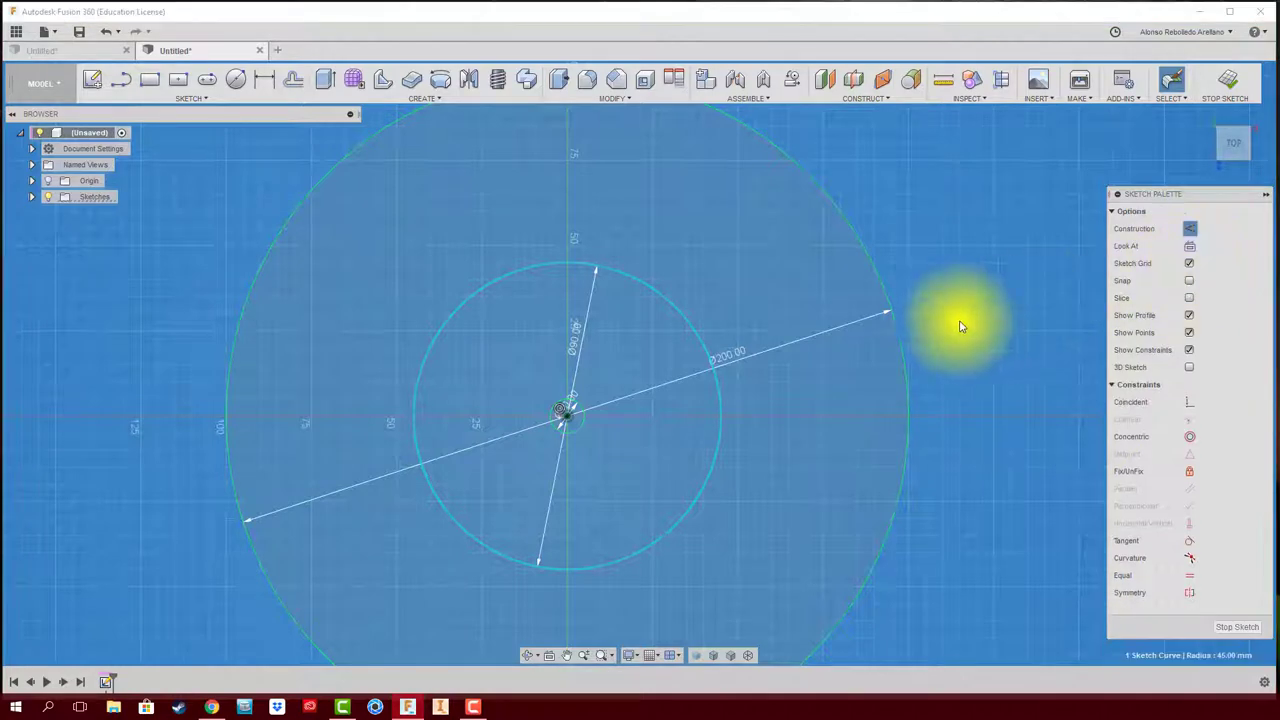
middle_drag(960, 323, 946, 397)
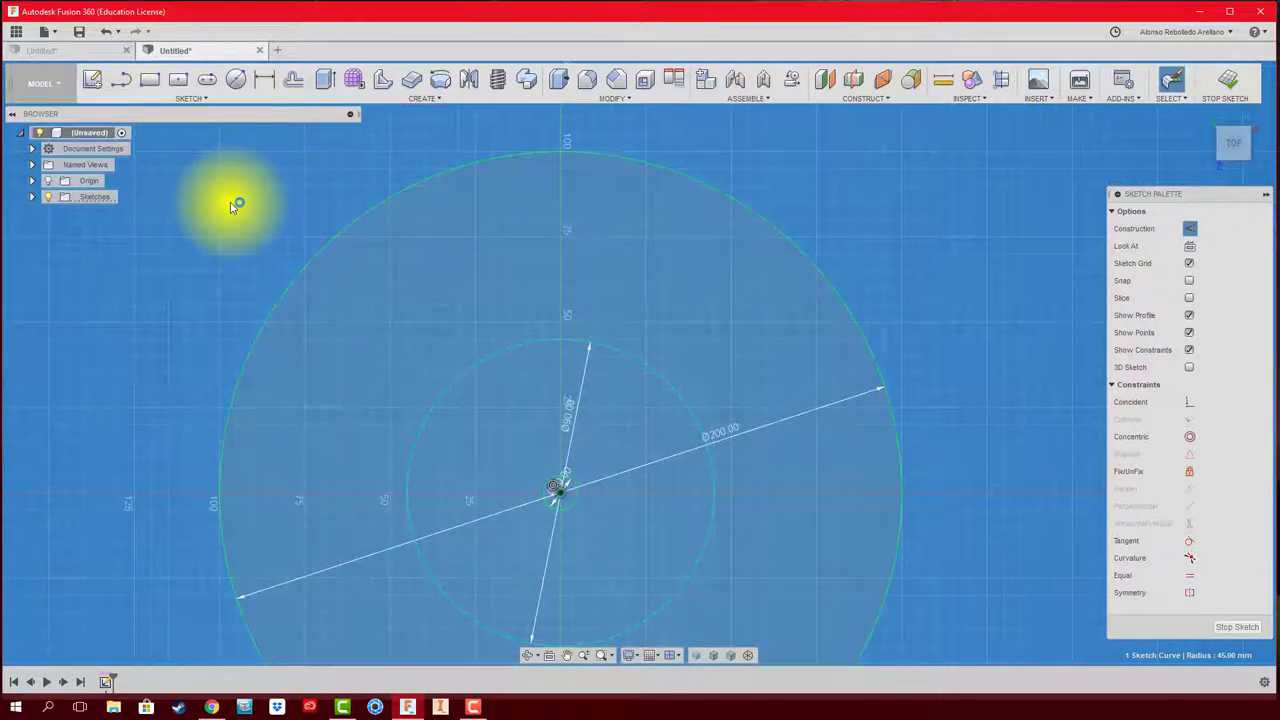
key(l)
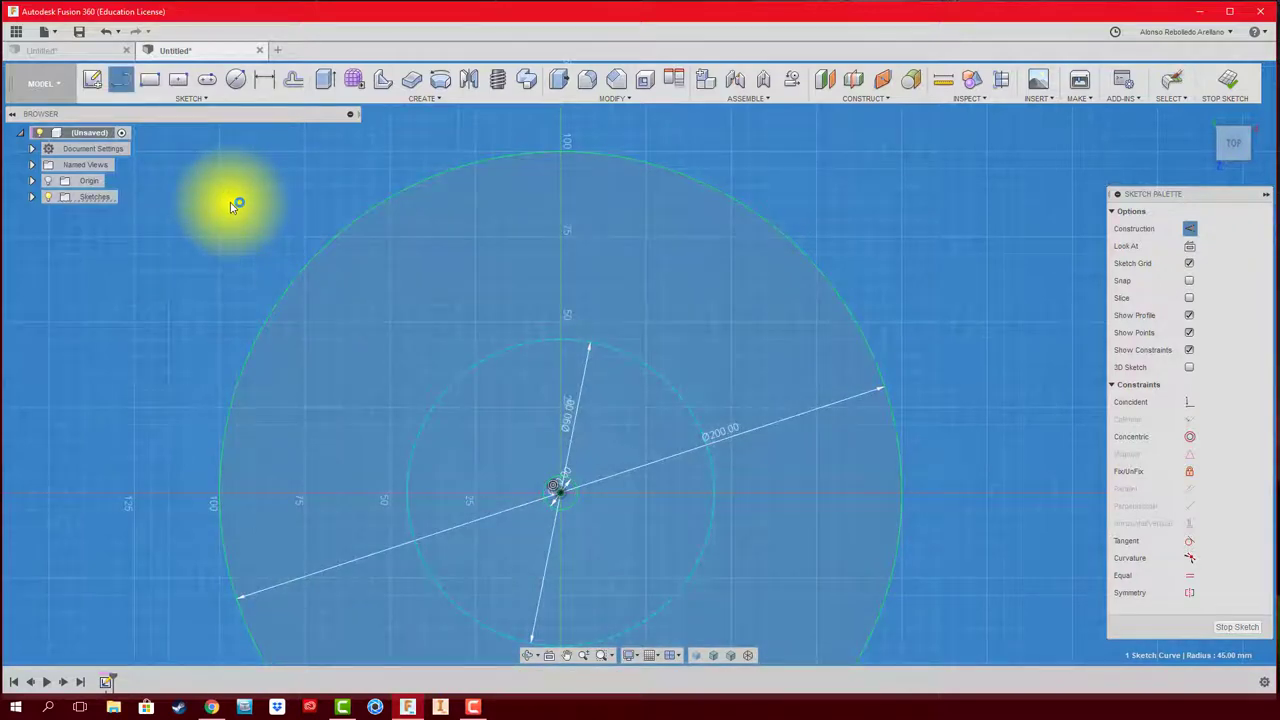
click(557, 488)
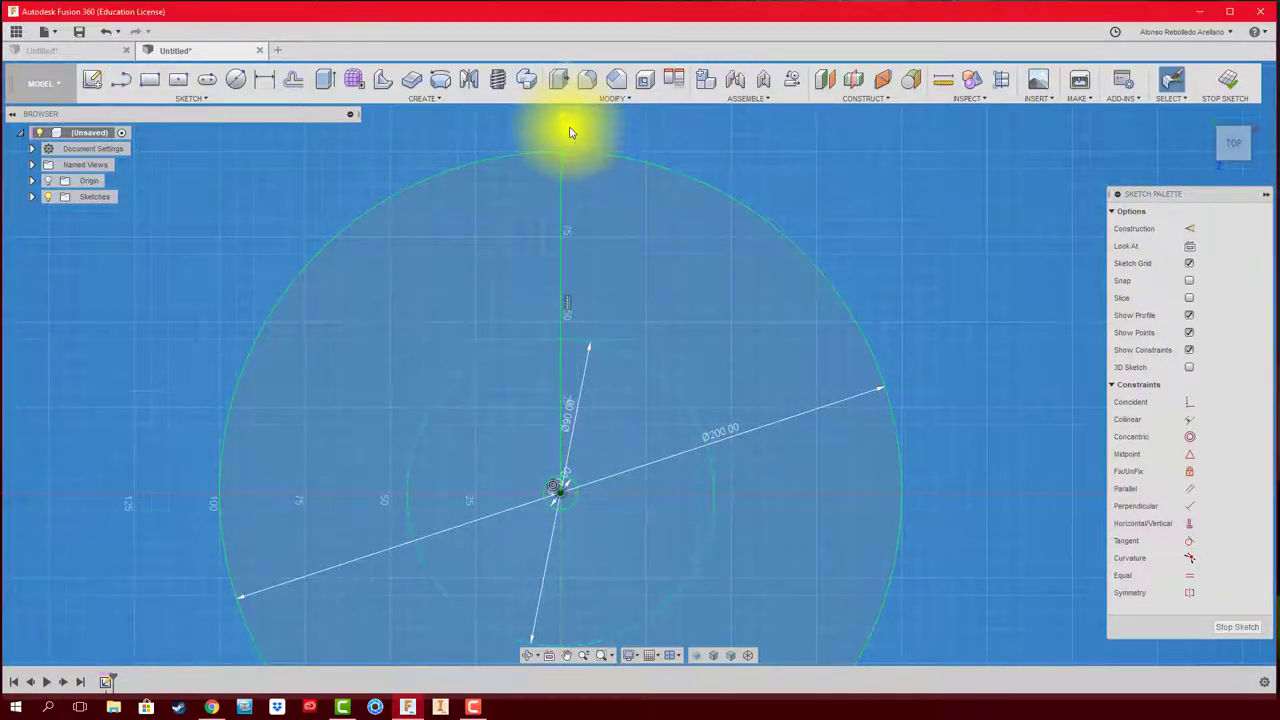
click(561, 115)
key(Escape)
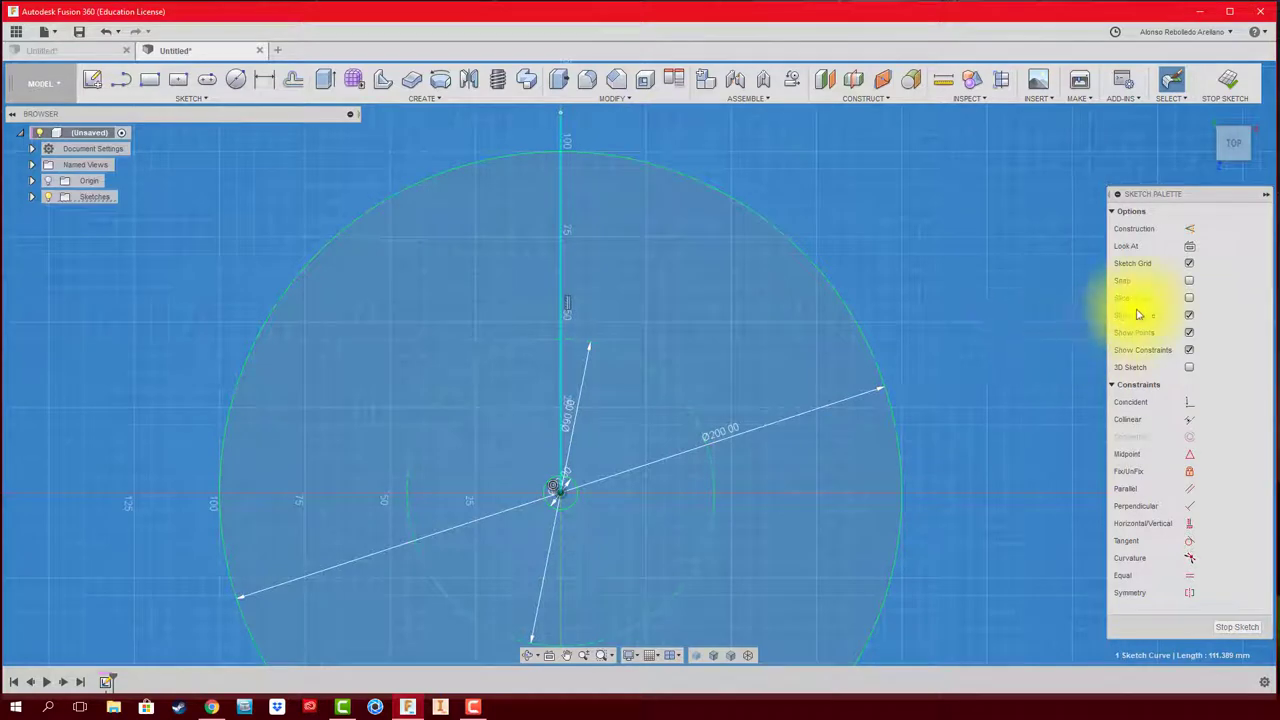
click(1189, 228)
- Draw an 11 mm wide center-to-center slot from the outer circle's top point down 55 mm
middle_drag(783, 279, 680, 409)
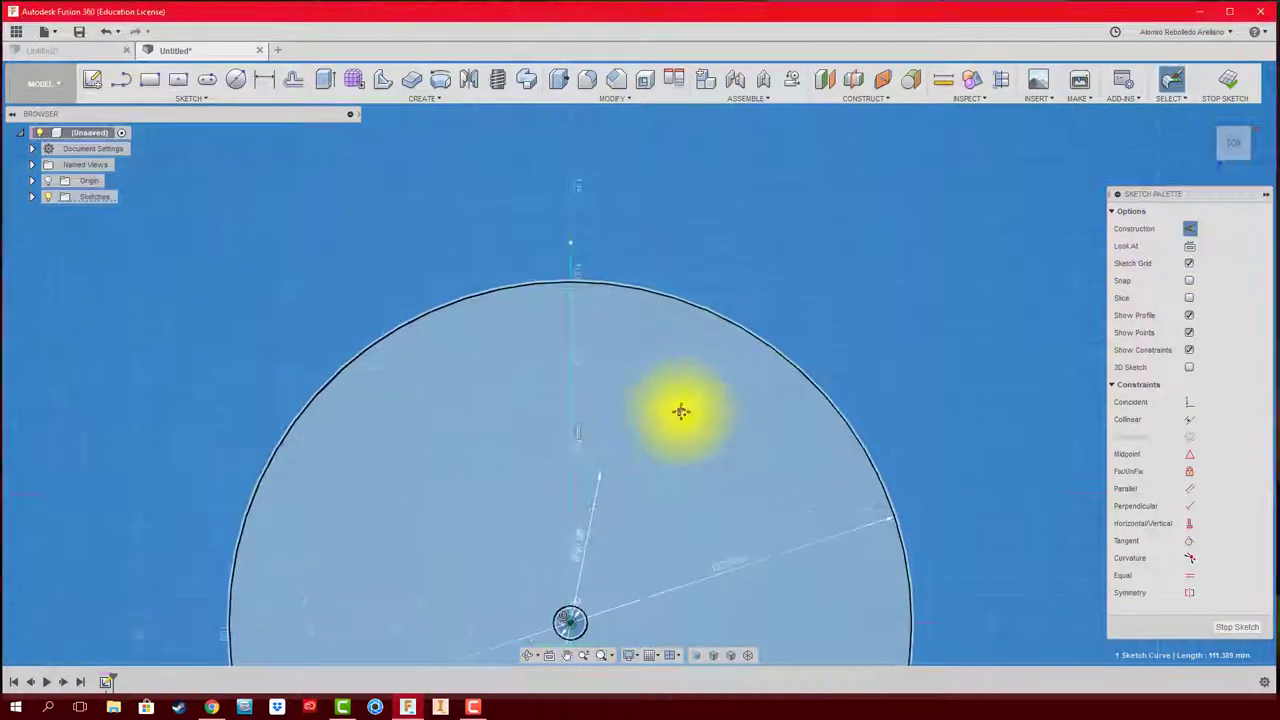
scroll(608, 406, up, 3)
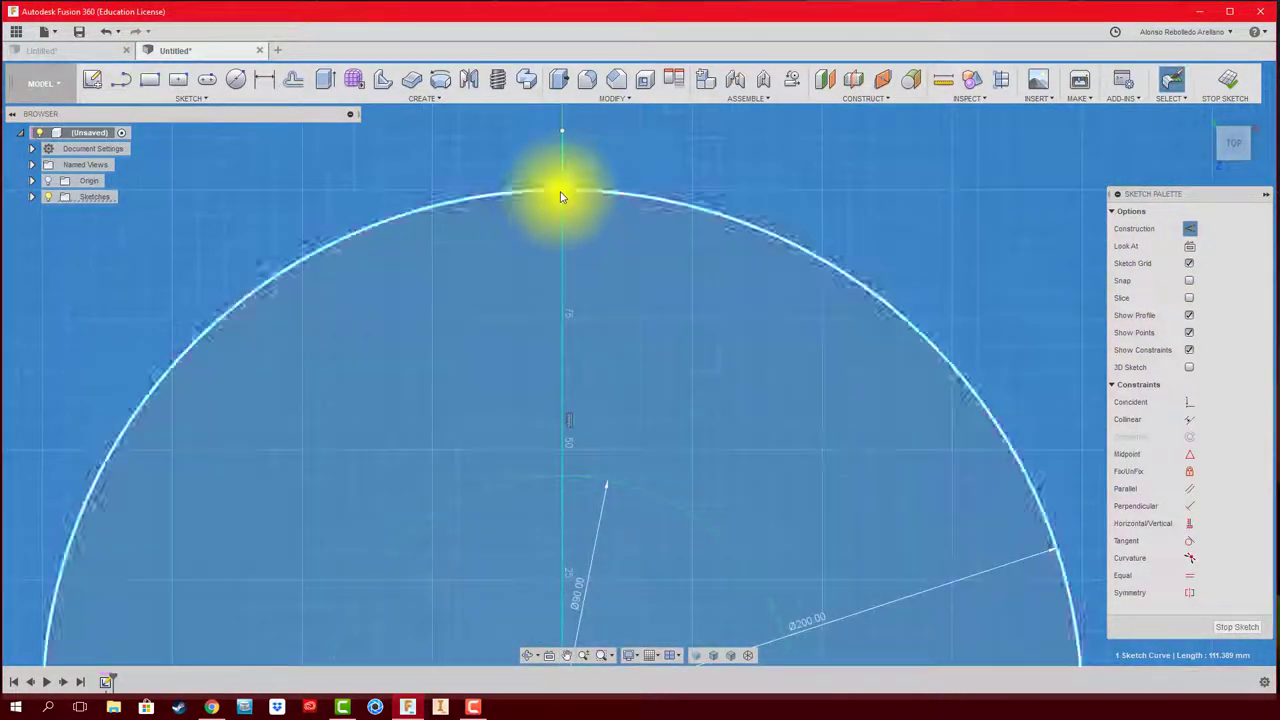
click(561, 191)
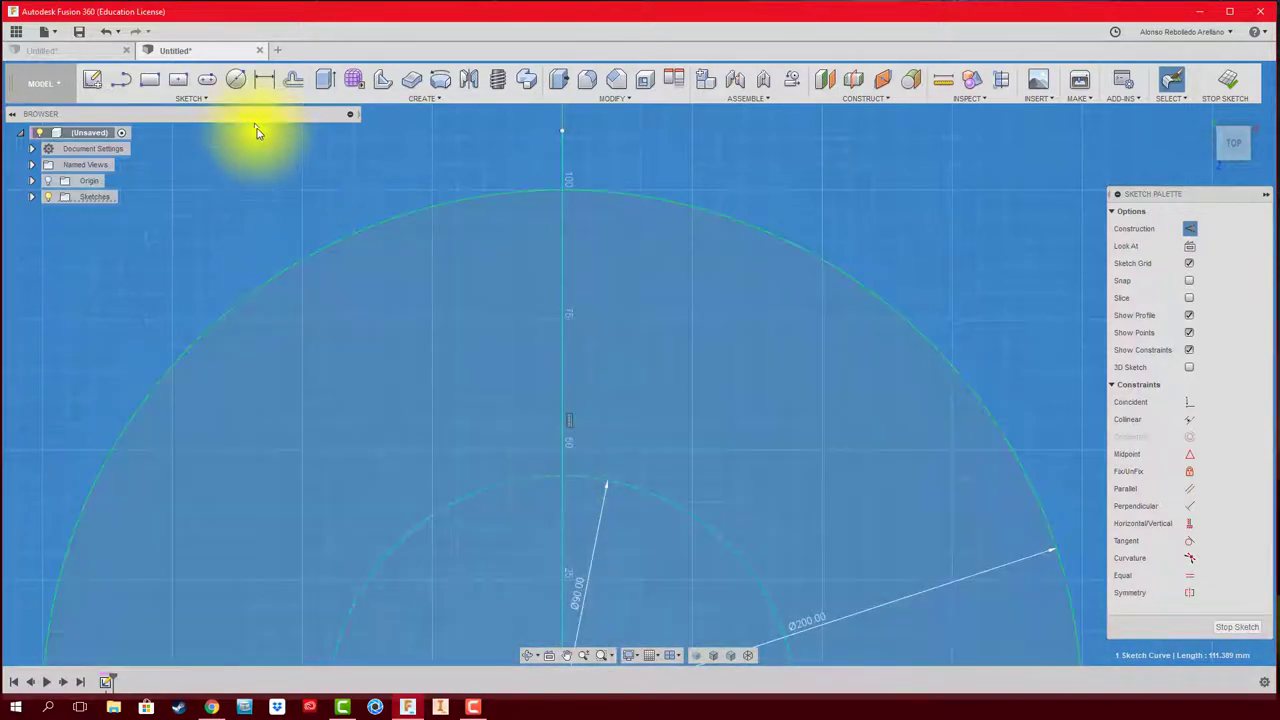
click(207, 80)
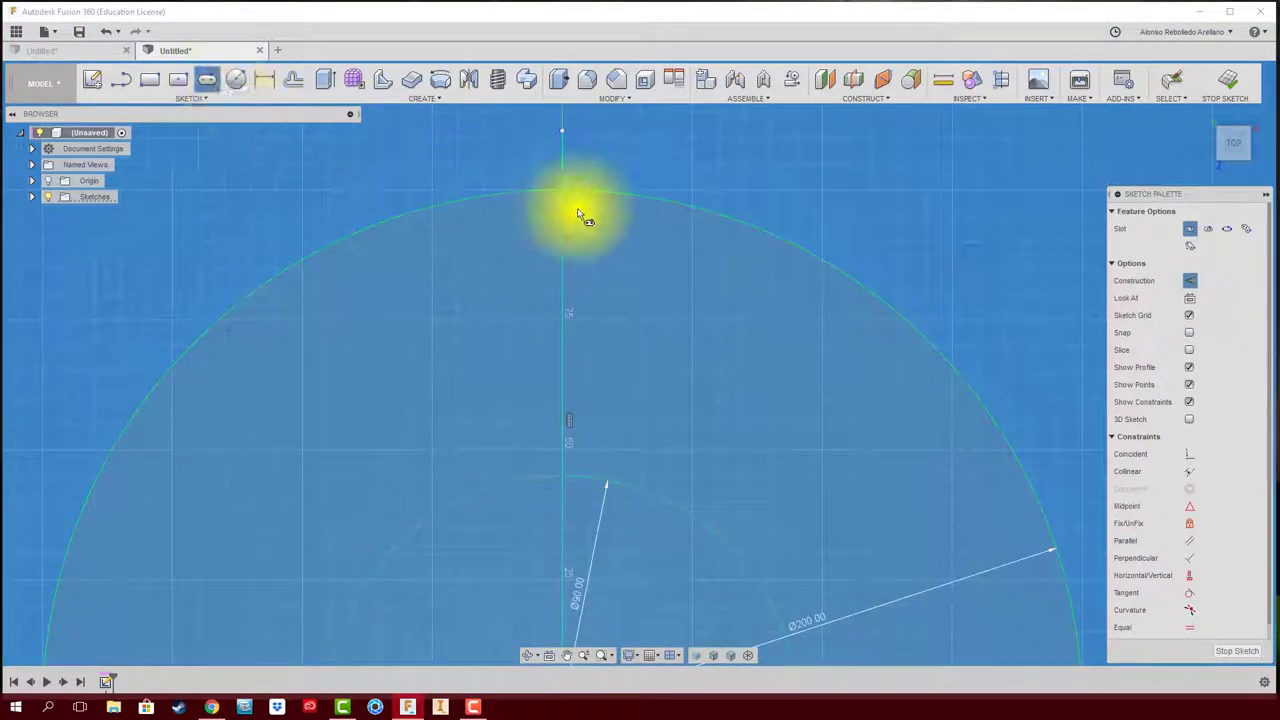
click(563, 191)
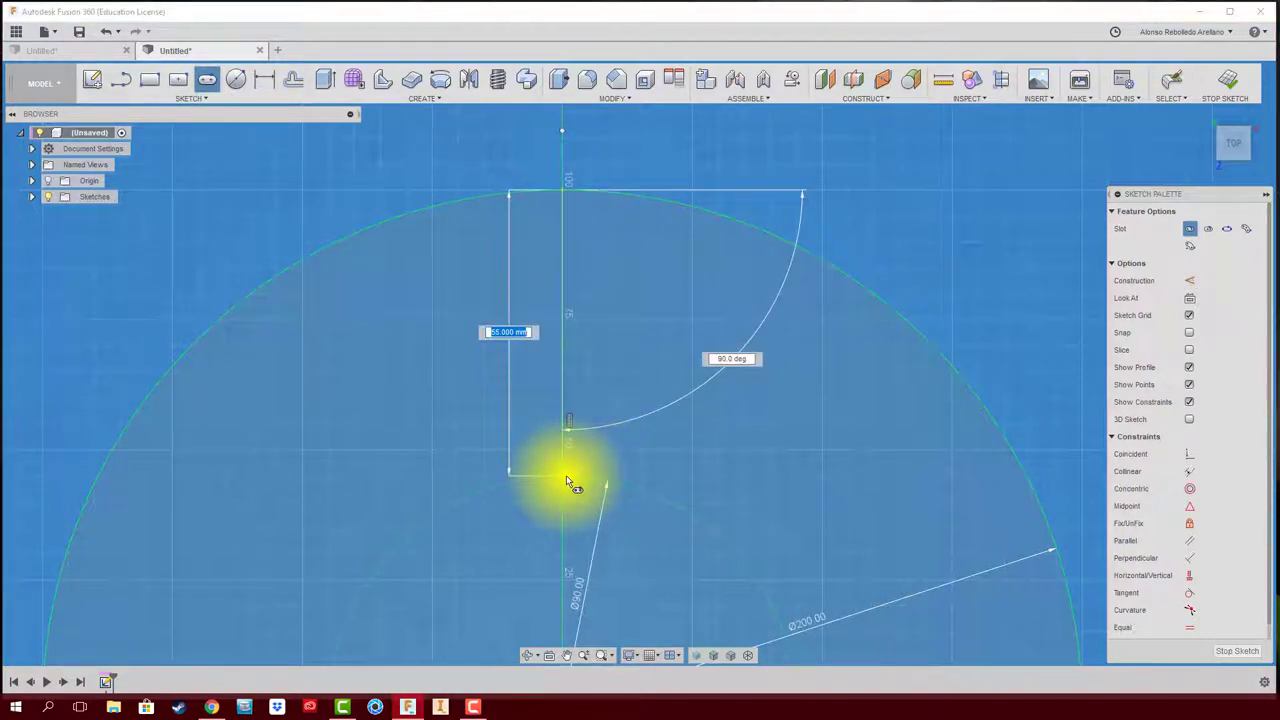
click(566, 475)
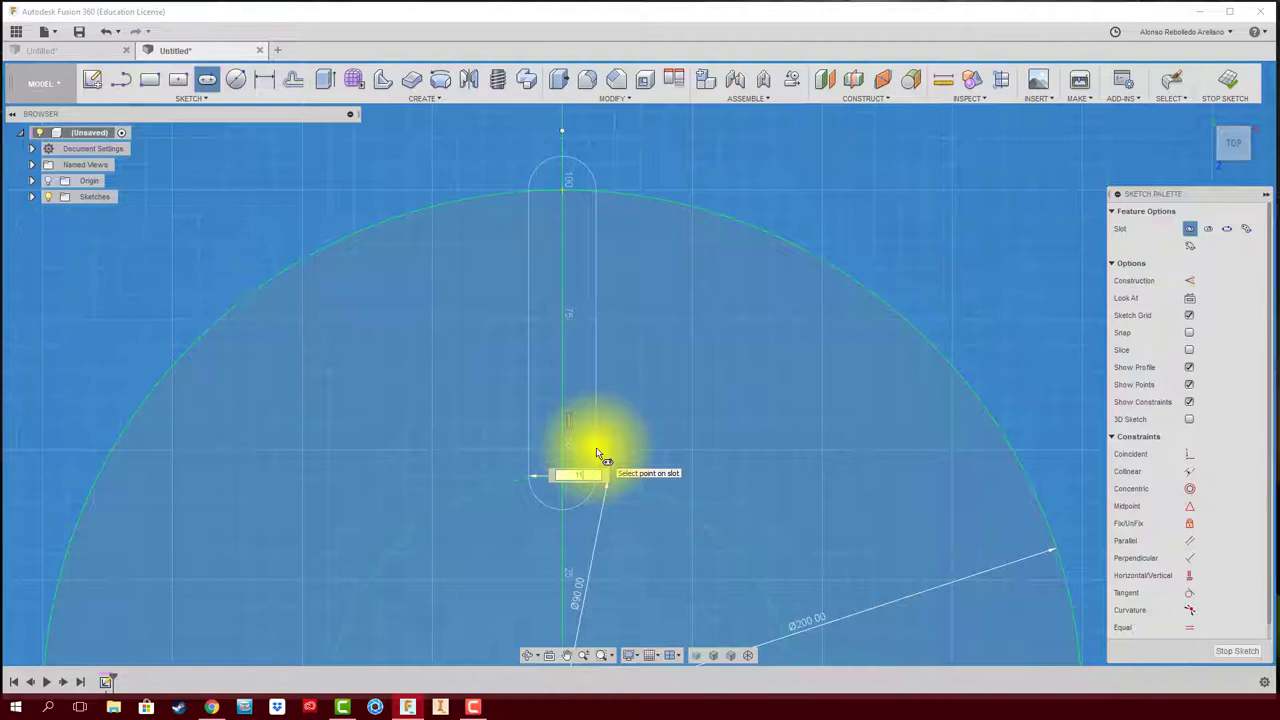
click(596, 453)
key(Escape)
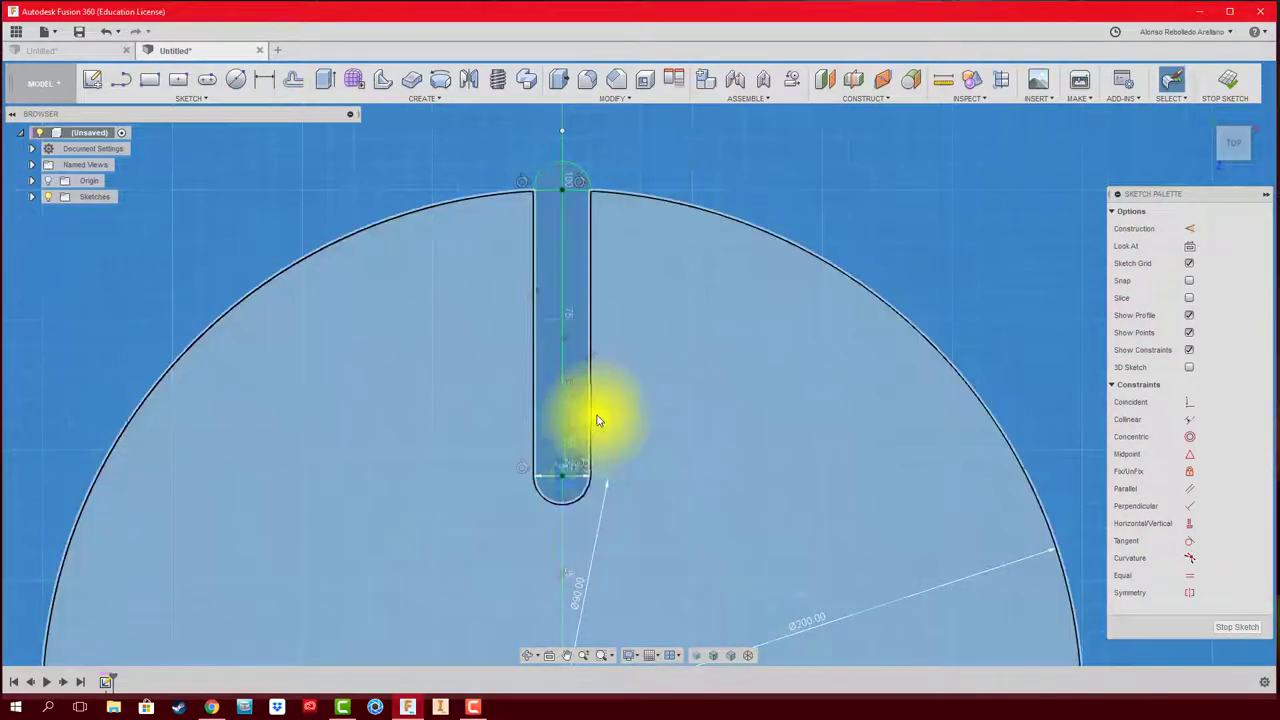
scroll(598, 420, down, 3)
mouse_move(600, 420)
middle_down()
mouse_move(646, 337)
mouse_move(620, 251)
middle_up()
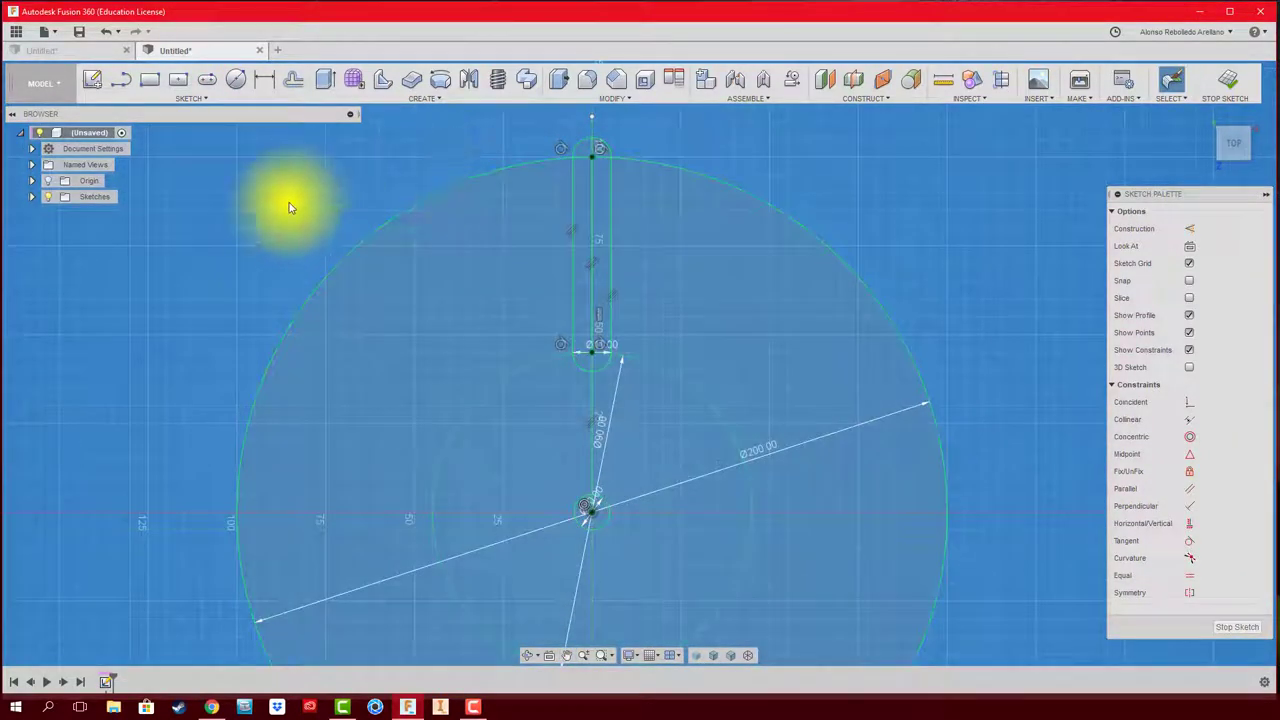
scroll(278, 228, down, 2)
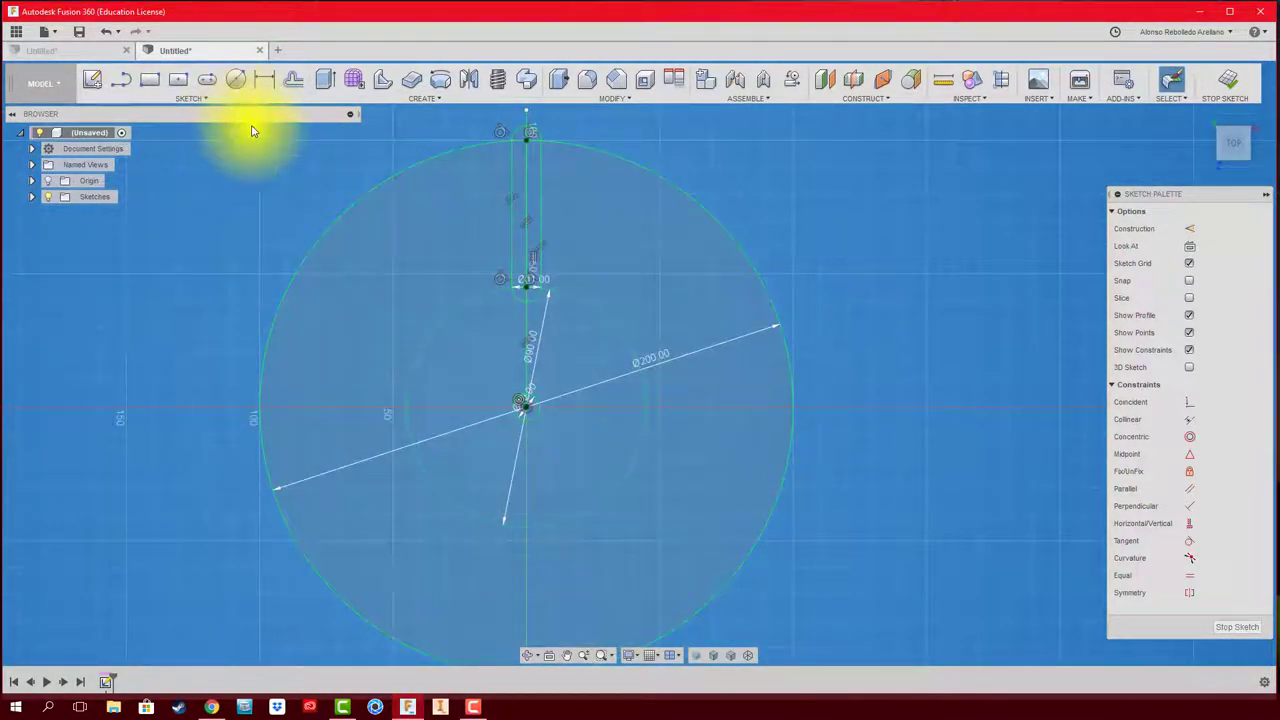
click(190, 98)
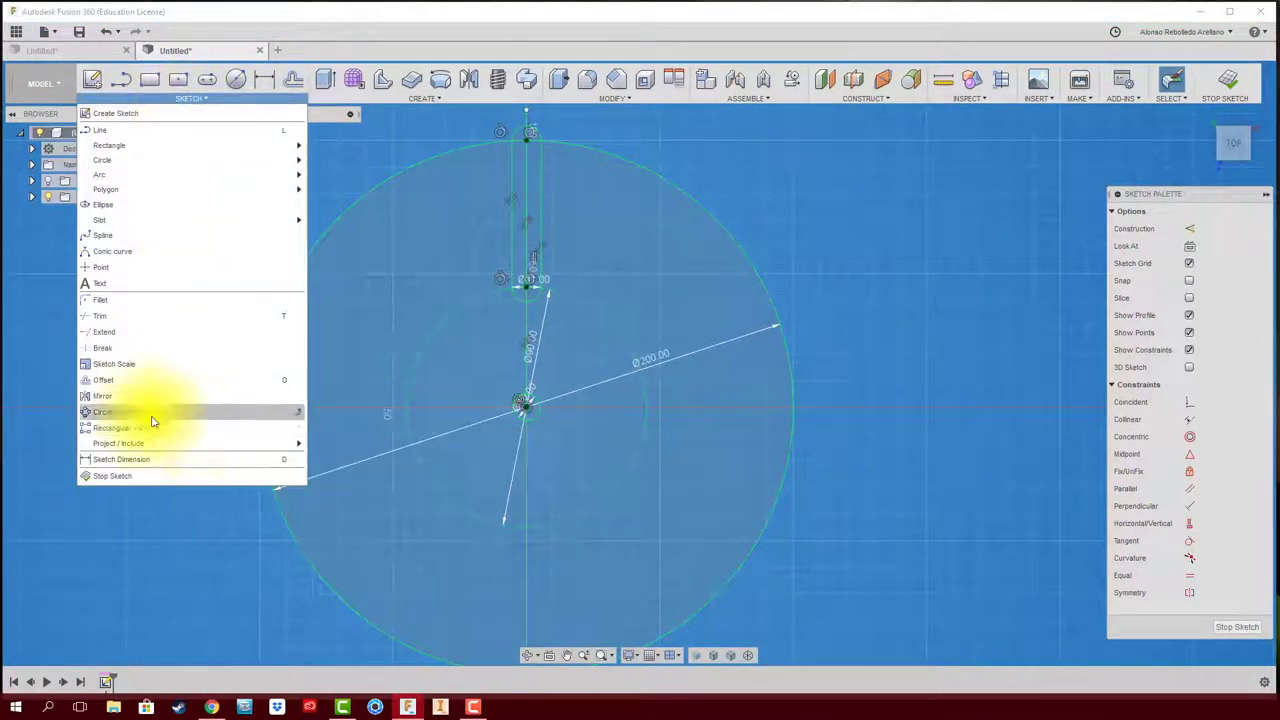
mouse_move(118, 412)
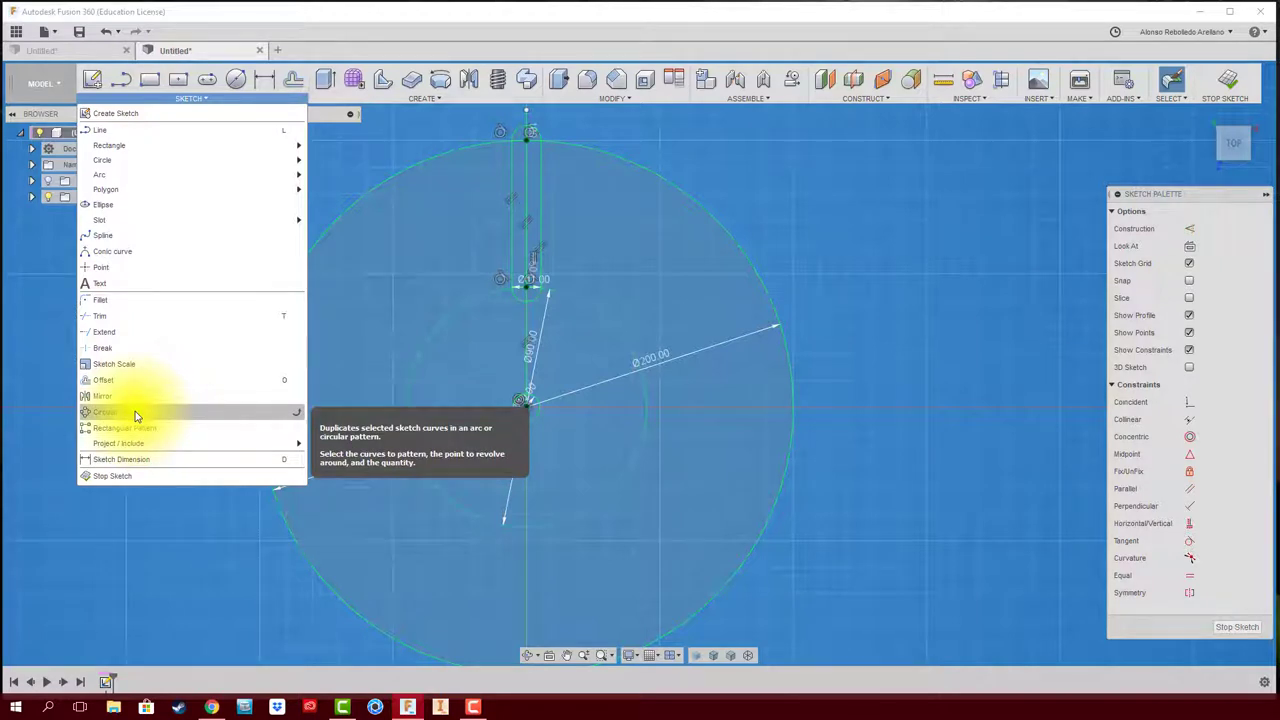
- Circular-pattern the slot's lines and arcs five times around the wheel's centre point
click(136, 416)
scroll(394, 286, up, 1)
scroll(470, 210, up, 2)
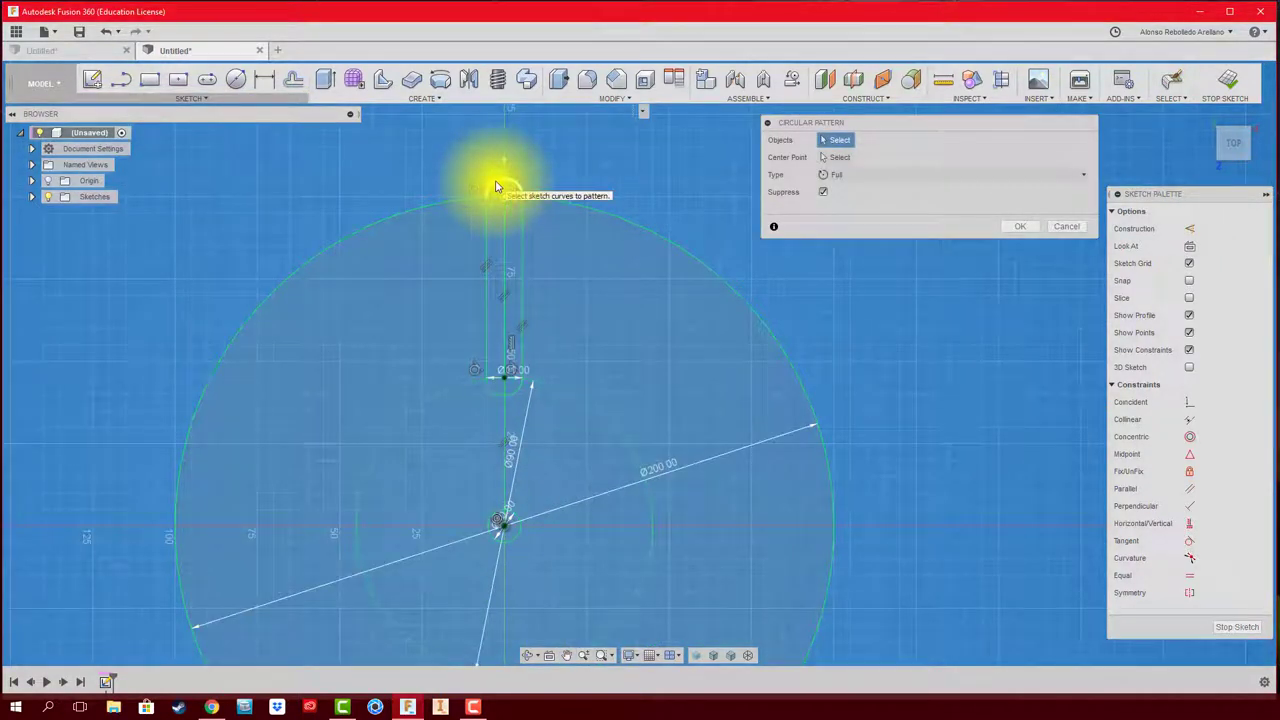
click(489, 208)
click(515, 218)
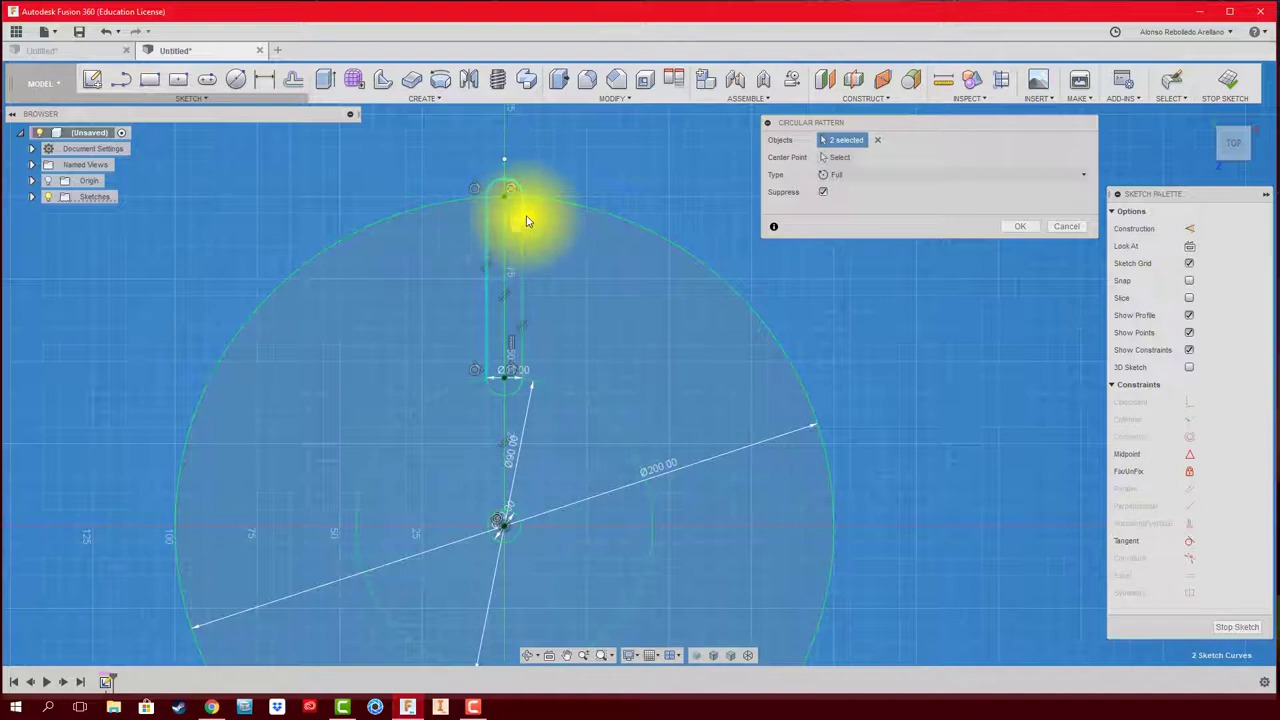
click(520, 398)
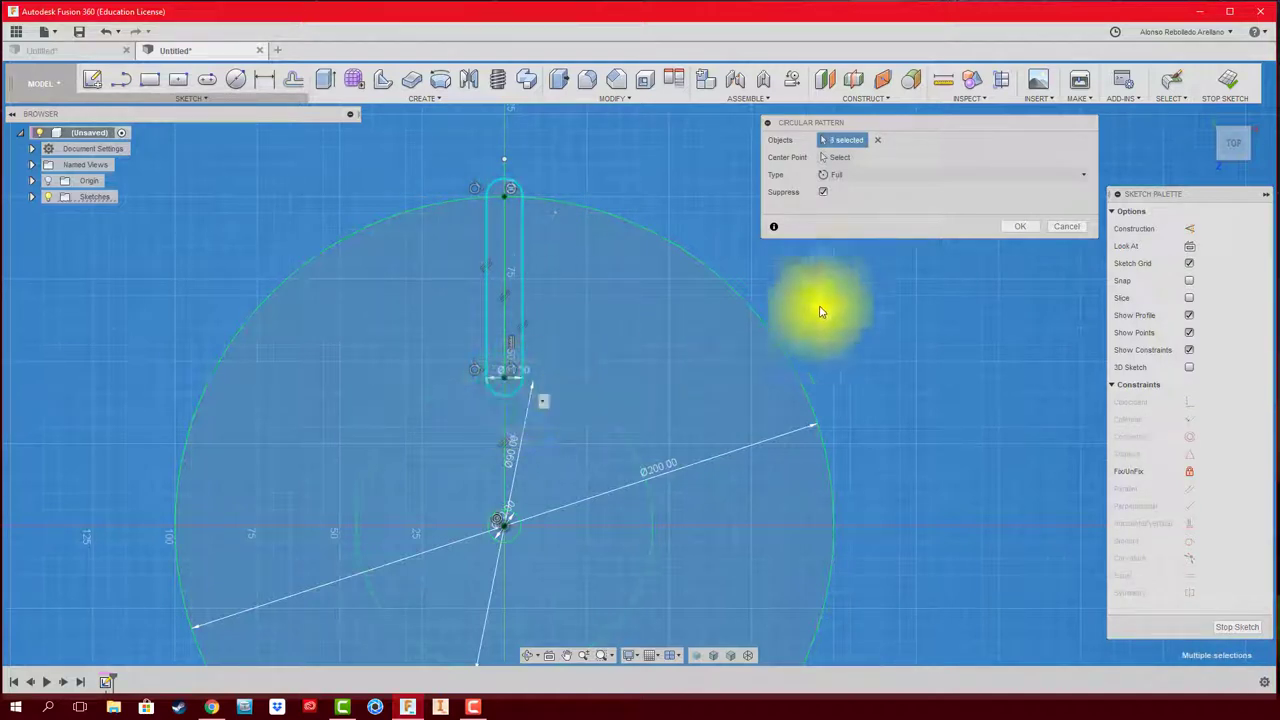
click(836, 158)
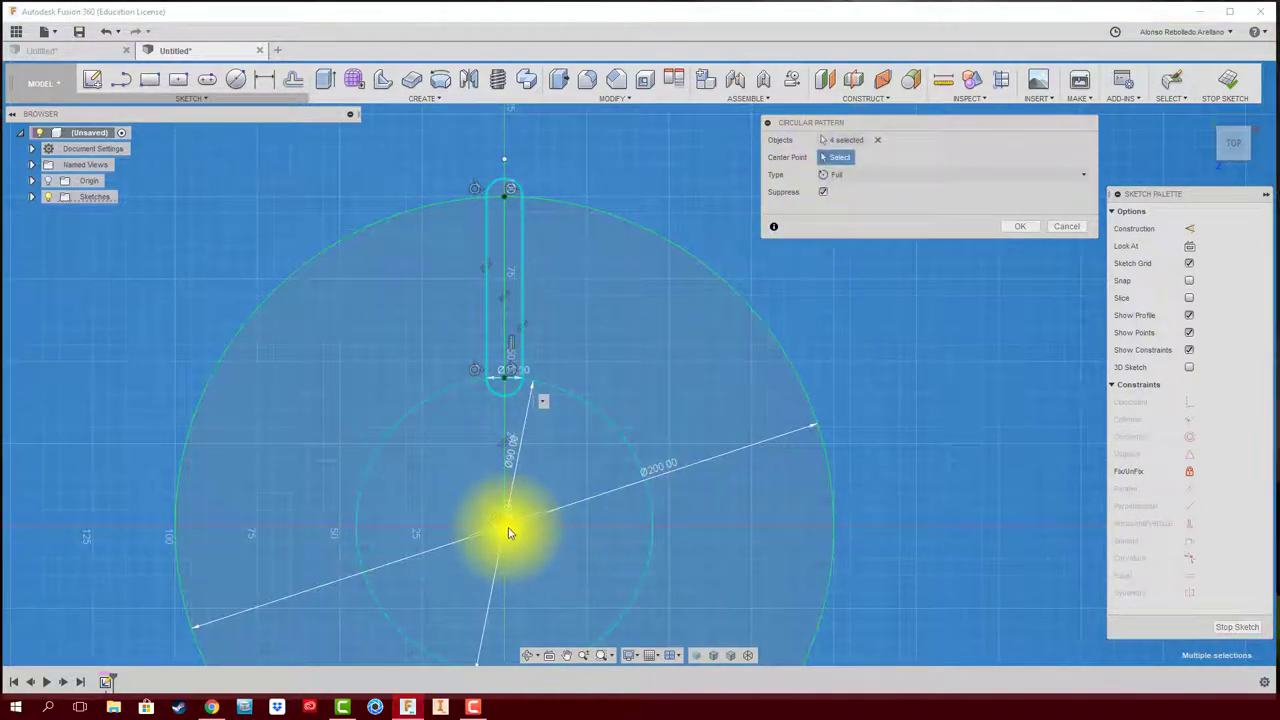
click(506, 531)
text(5)
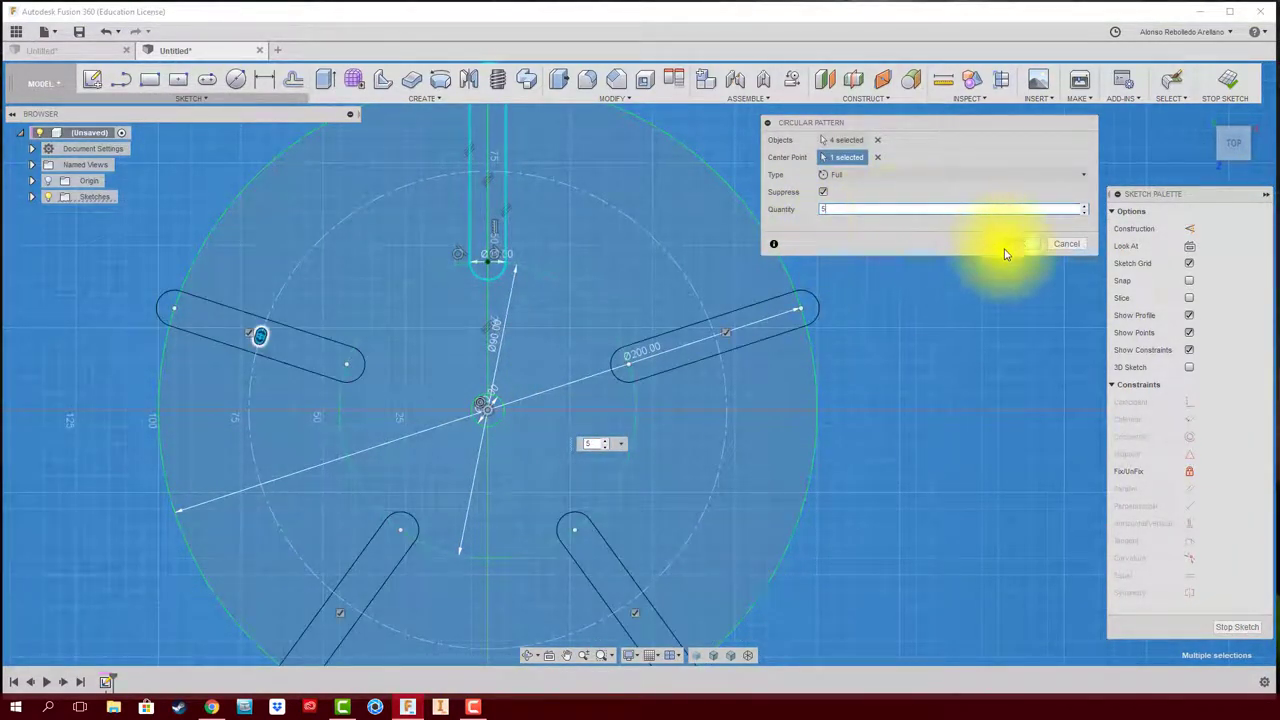
key(Escape)
scroll(981, 261, down, 1)
mouse_move(886, 271)
middle_down()
mouse_move(662, 405)
mouse_move(660, 355)
middle_up()
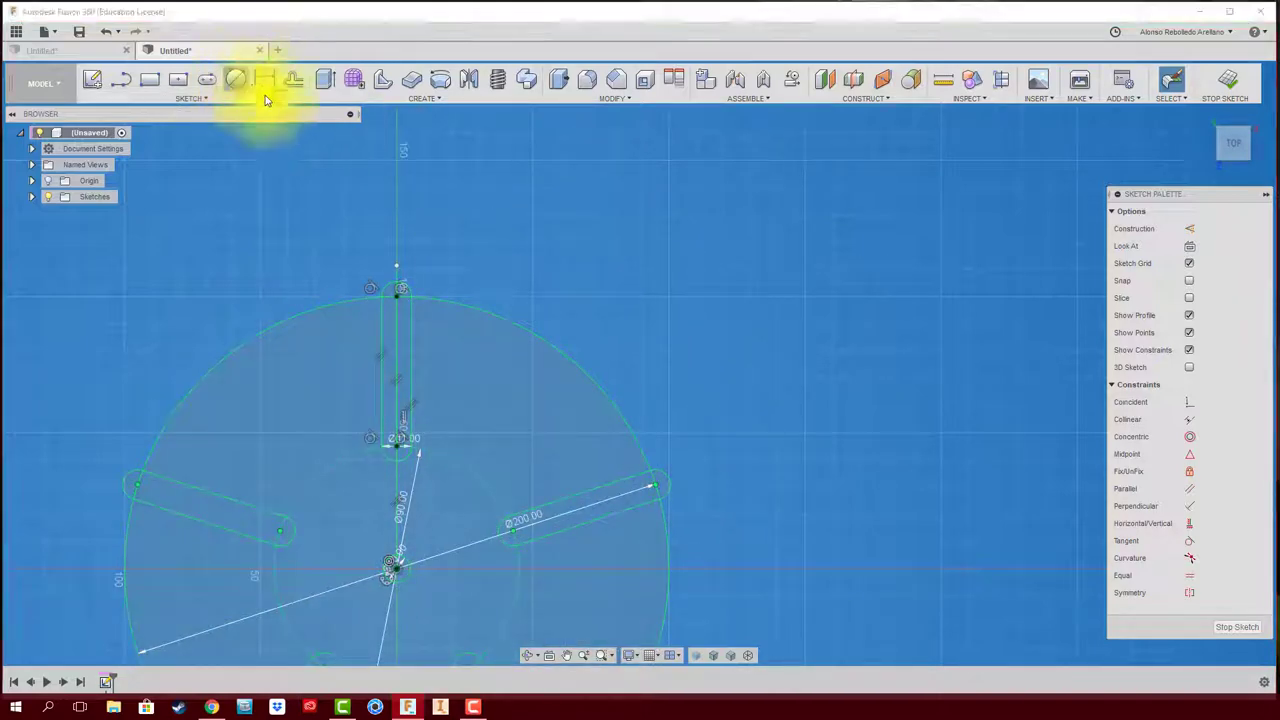
- Draw a roughly 64.4 mm radius construction circle at the wheel's upper right
click(235, 79)
click(666, 150)
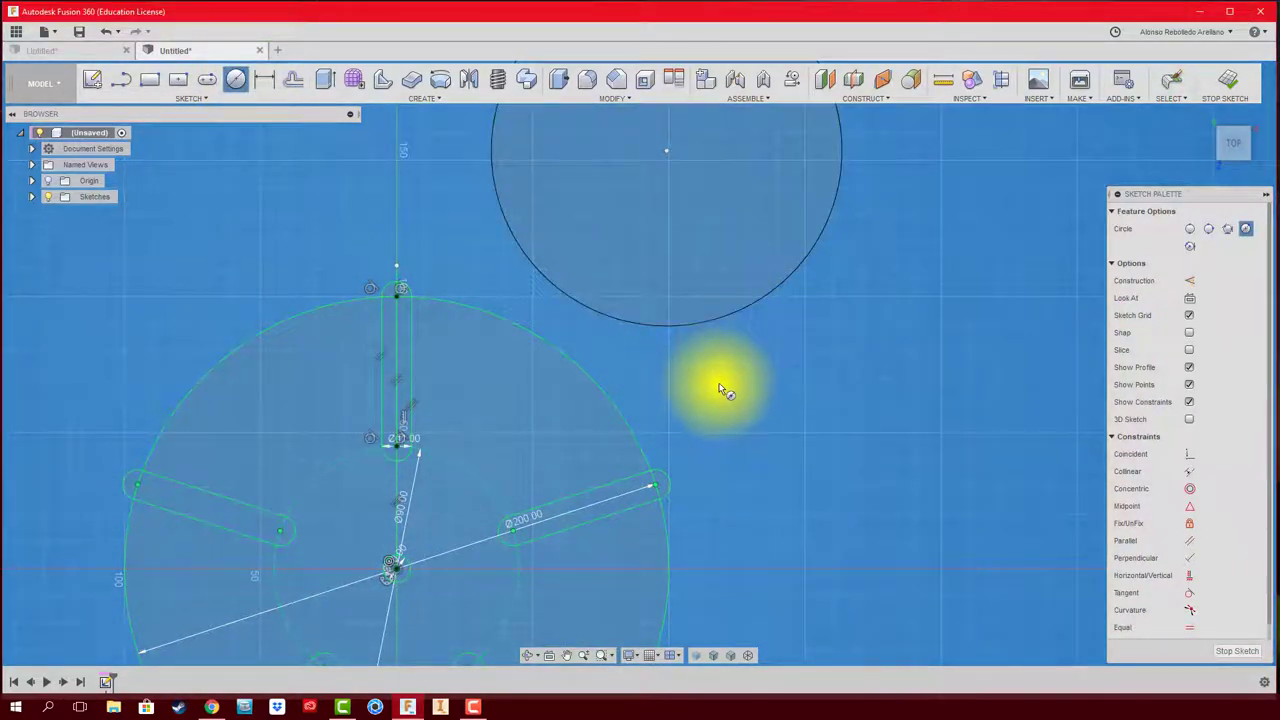
click(734, 314)
key(Escape)
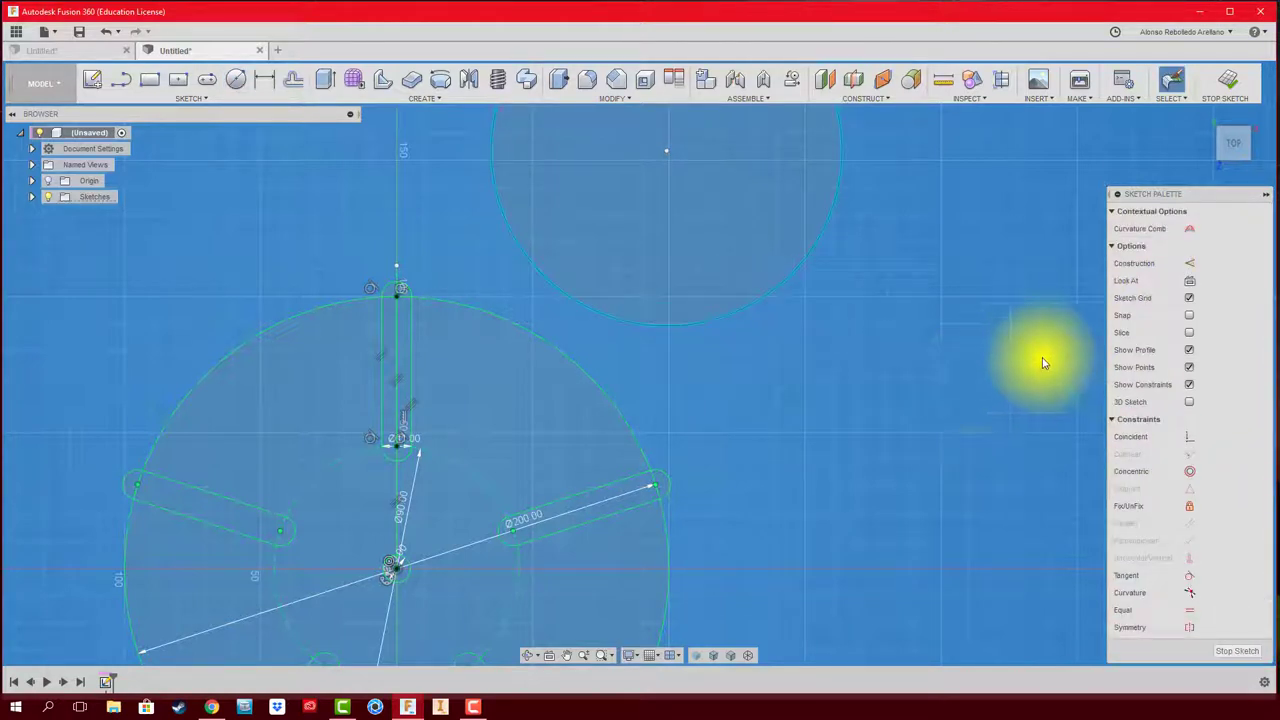
click(1189, 263)
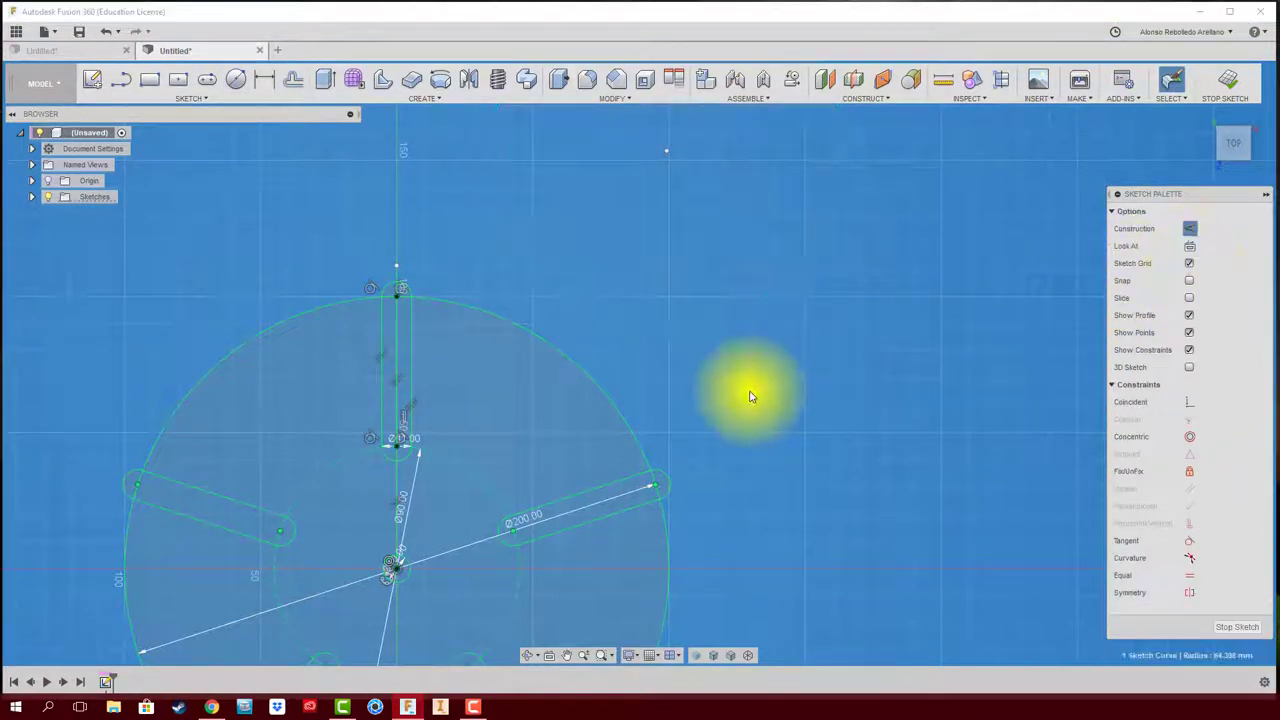
scroll(754, 405, up, 1)
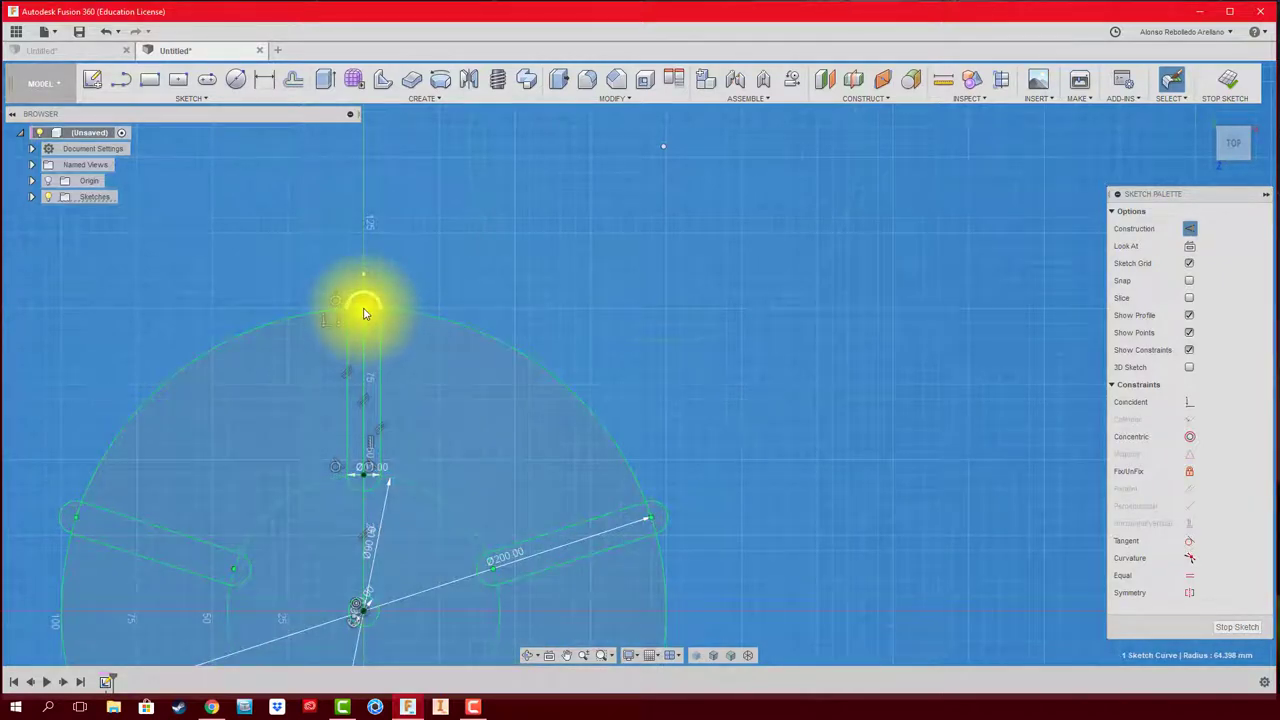
click(362, 308)
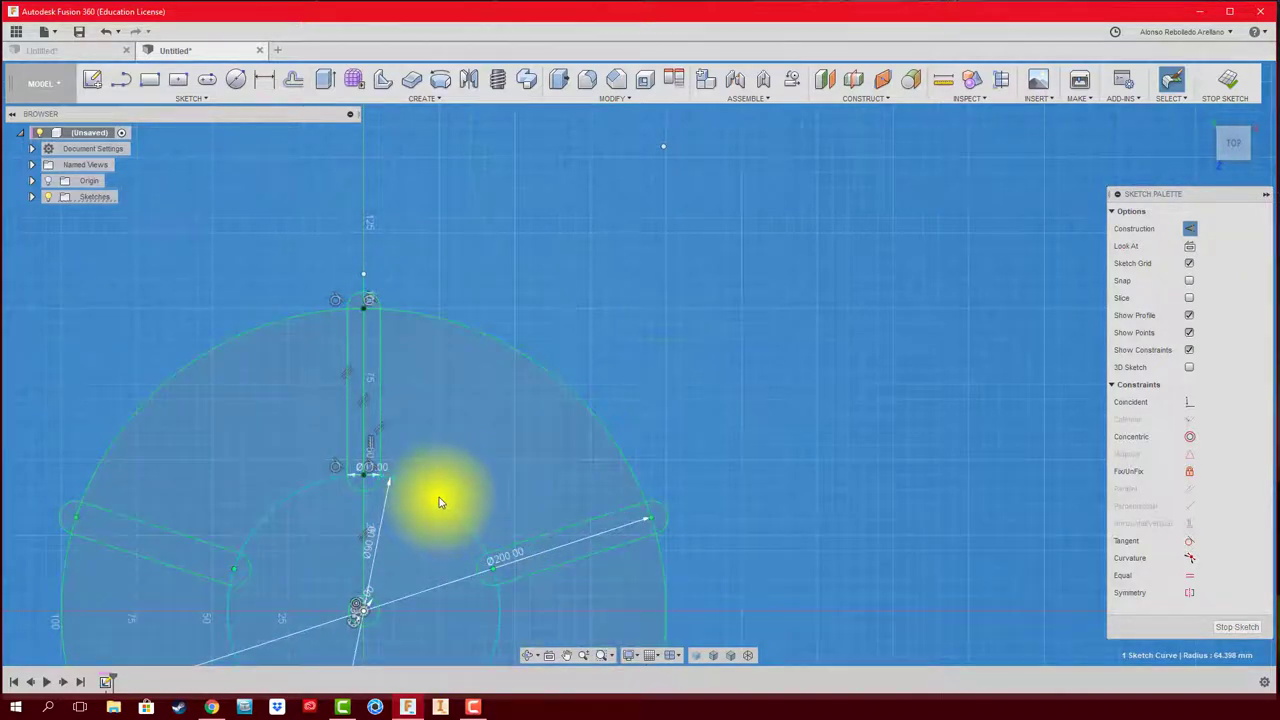
drag(1166, 196, 1098, 183)
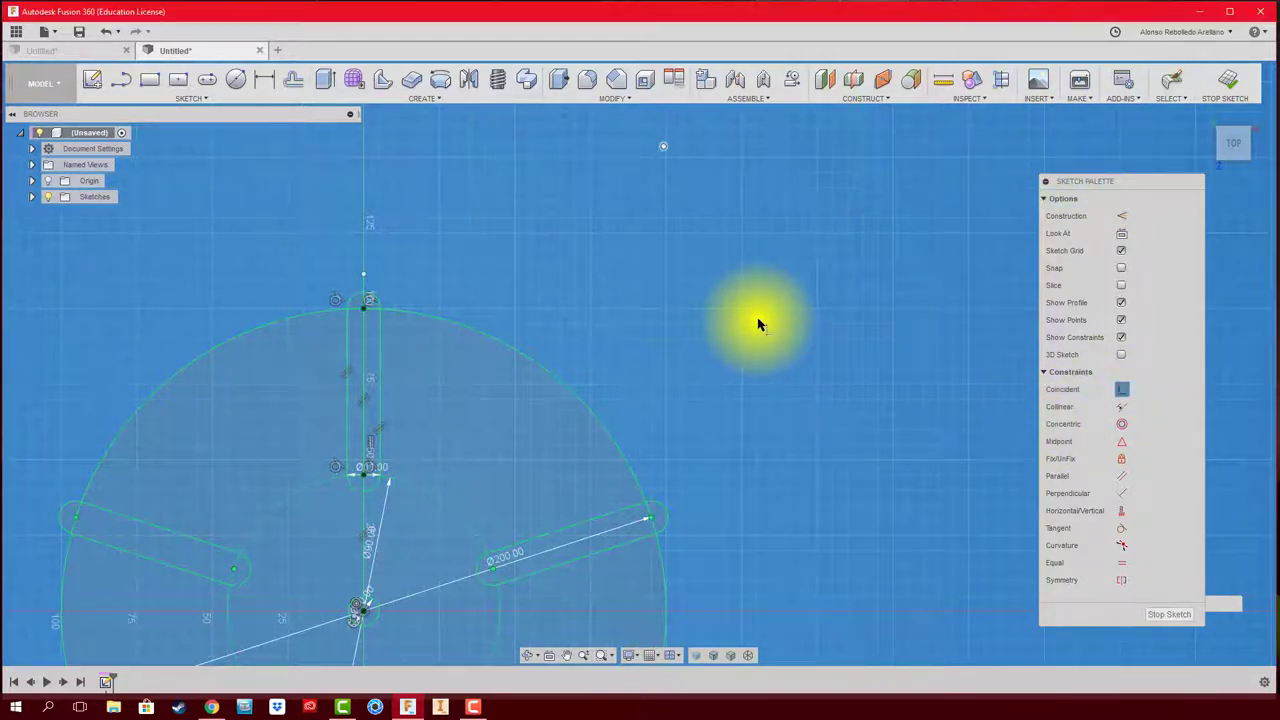
- Constrain the construction circle to pass through the top slot's end point
click(651, 520)
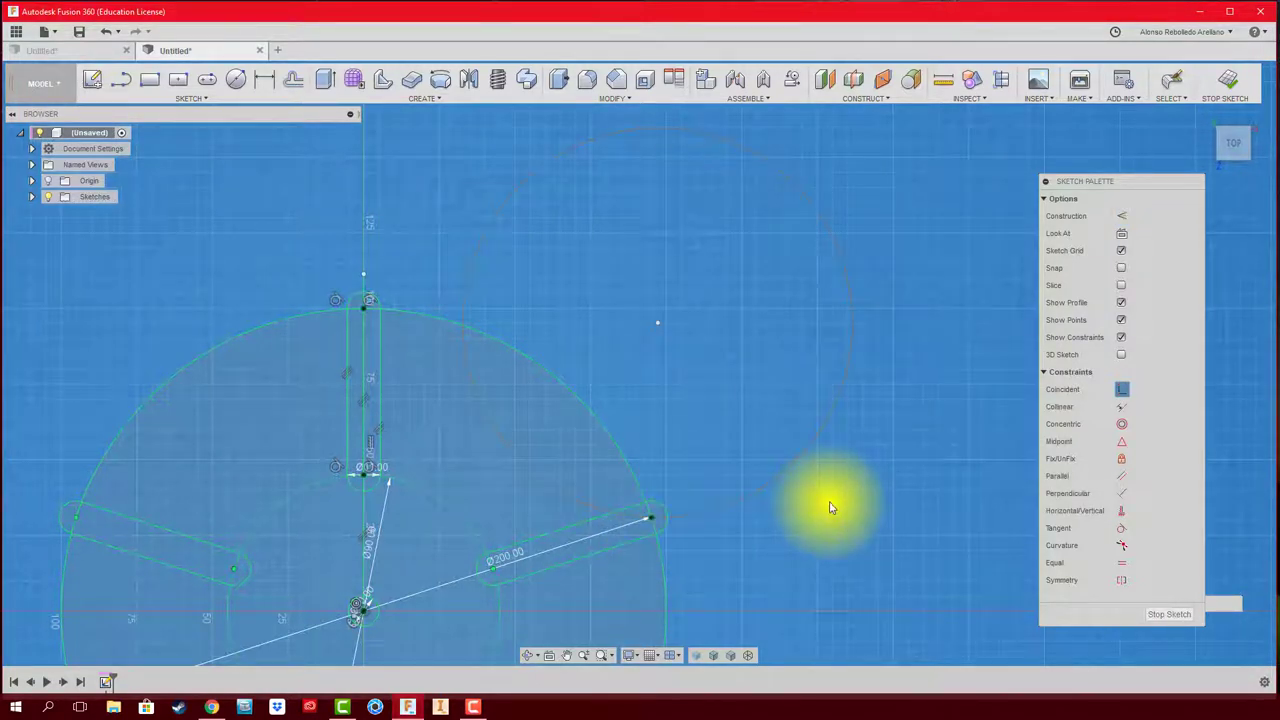
key(Escape)
click(1121, 390)
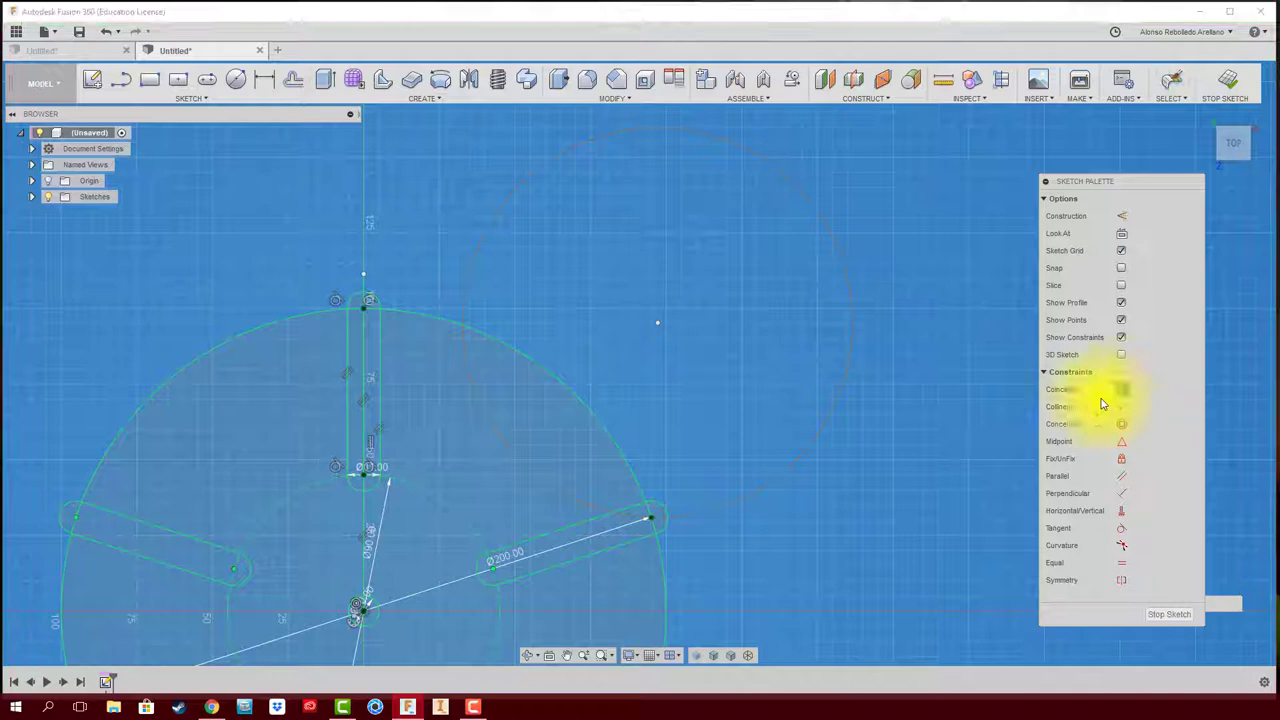
click(522, 187)
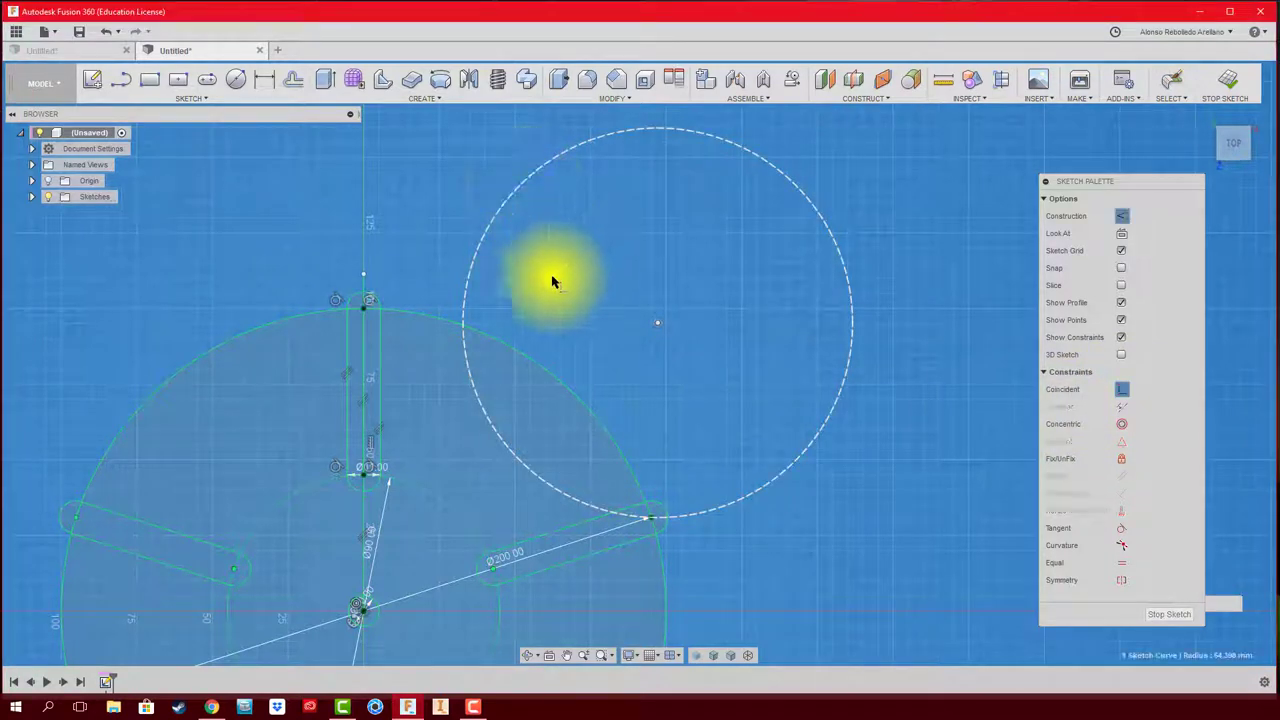
click(366, 304)
key(Escape)
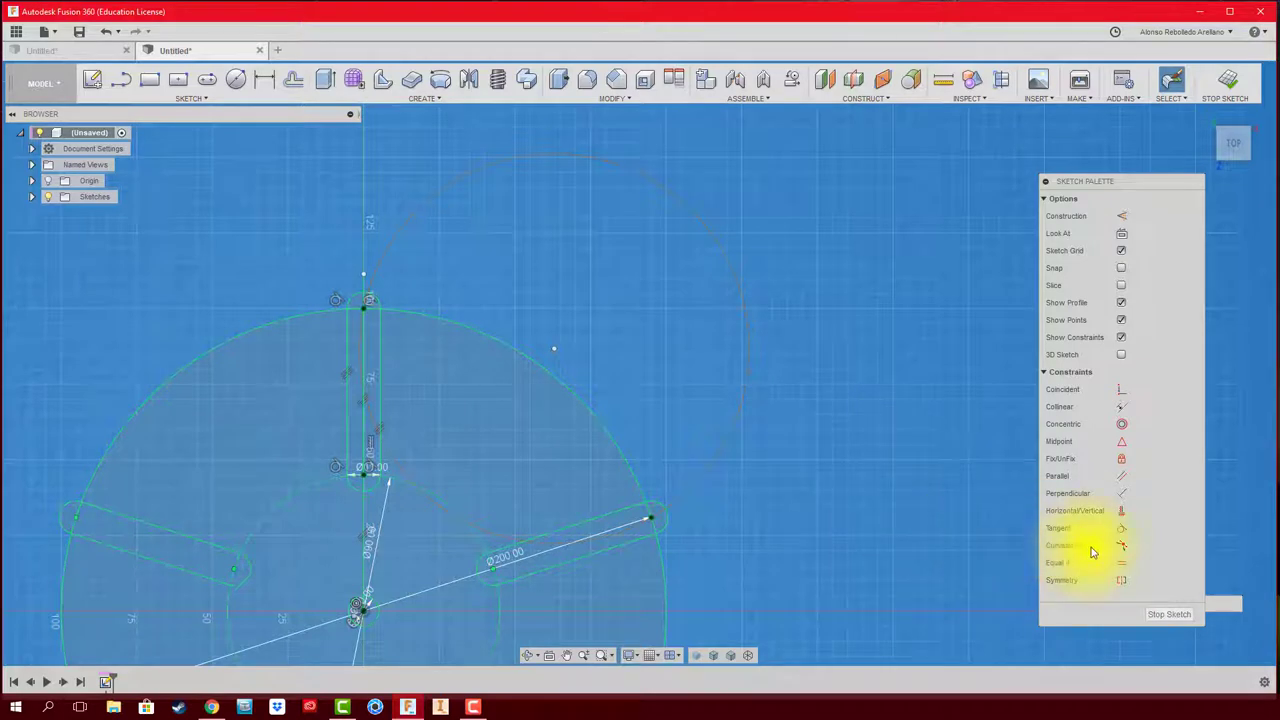
- Make the dashed construction circle tangent to the top slot's edge
click(1120, 530)
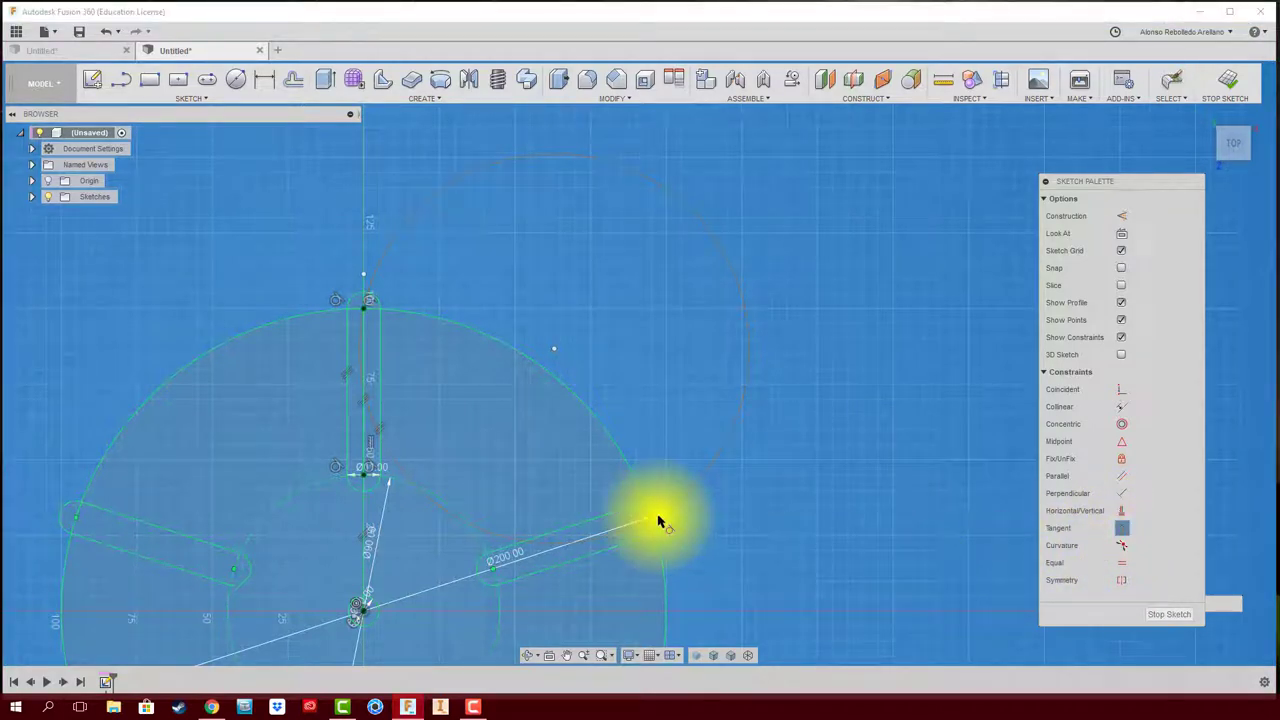
click(752, 360)
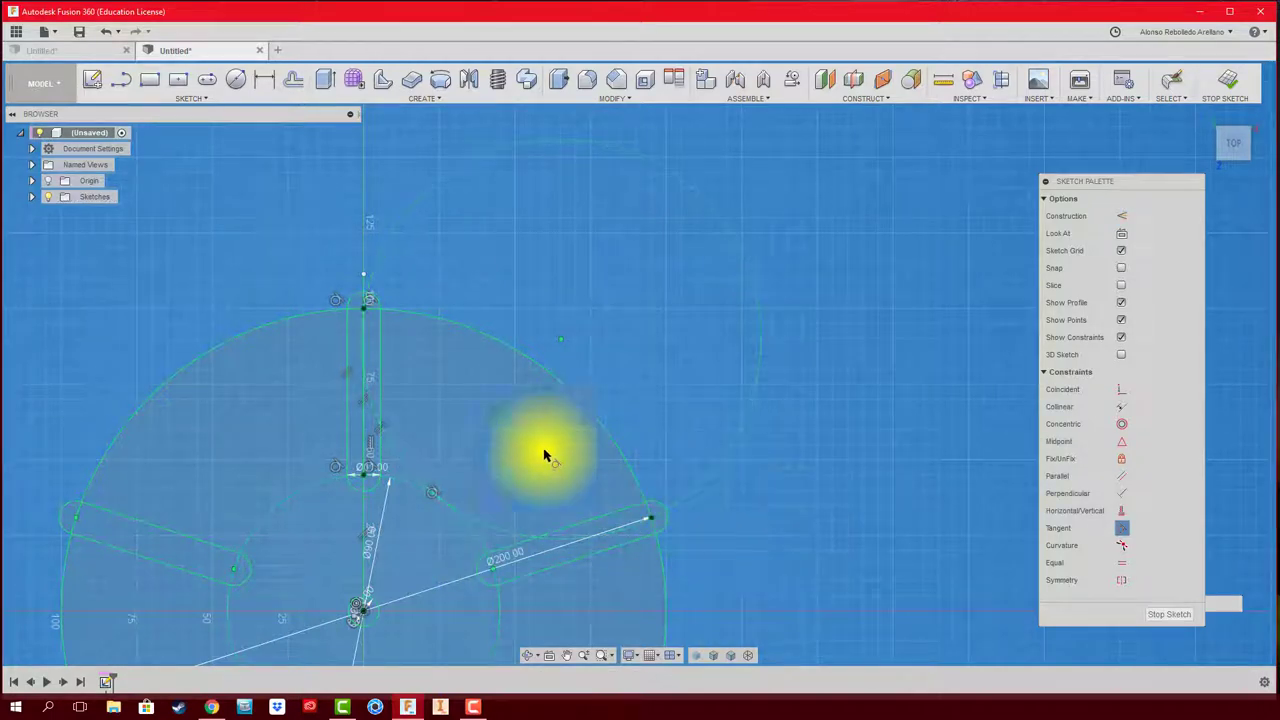
scroll(450, 420, up, 2)
middle_drag(548, 398, 543, 368)
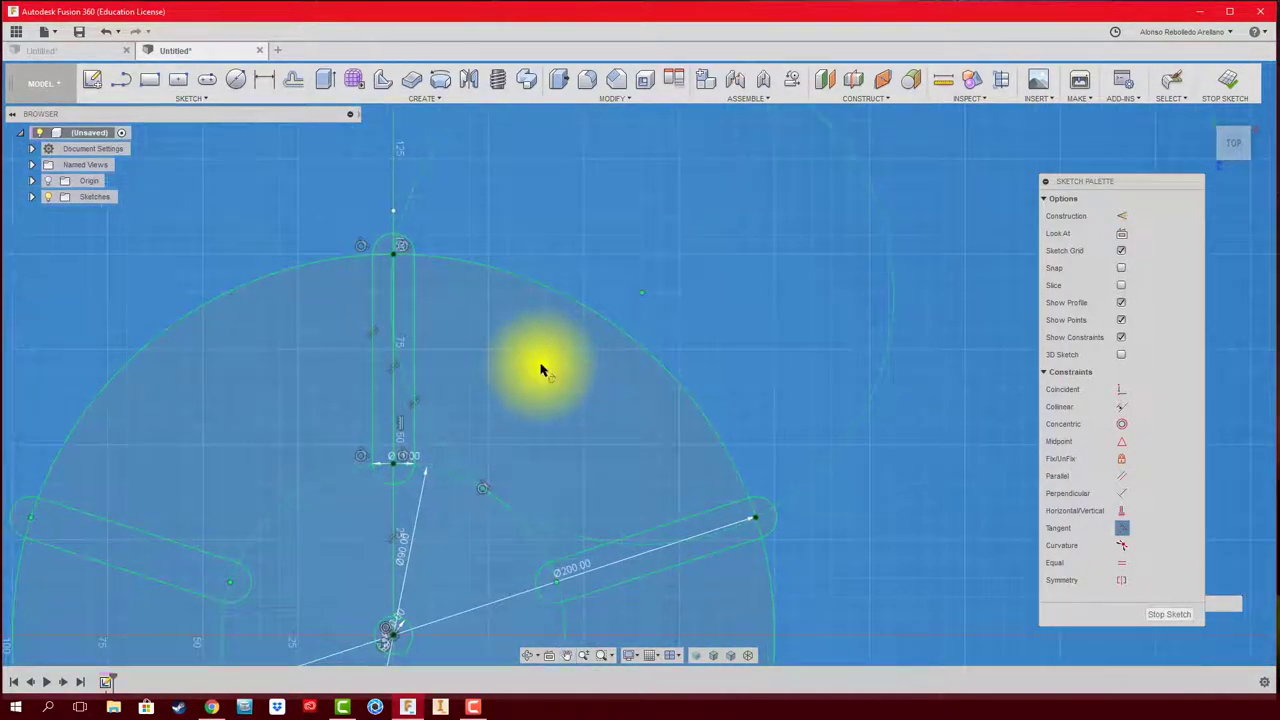
click(394, 246)
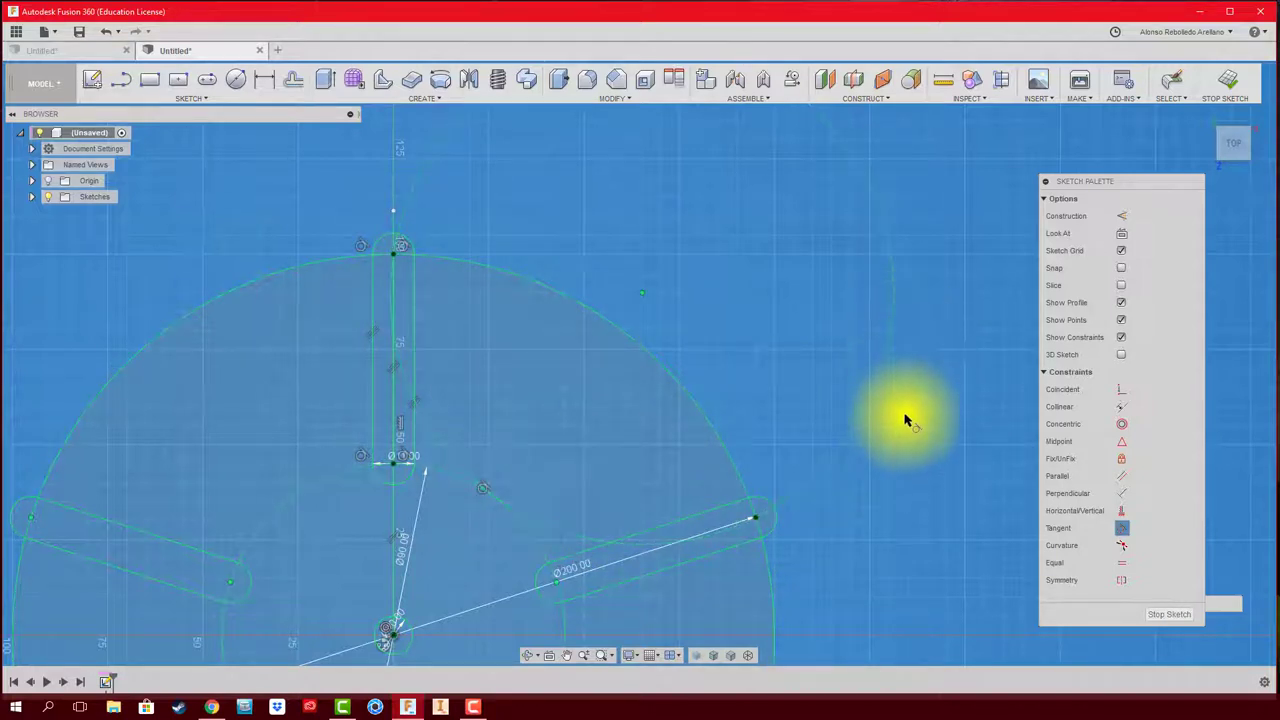
scroll(905, 423, down, 2)
key(Escape)
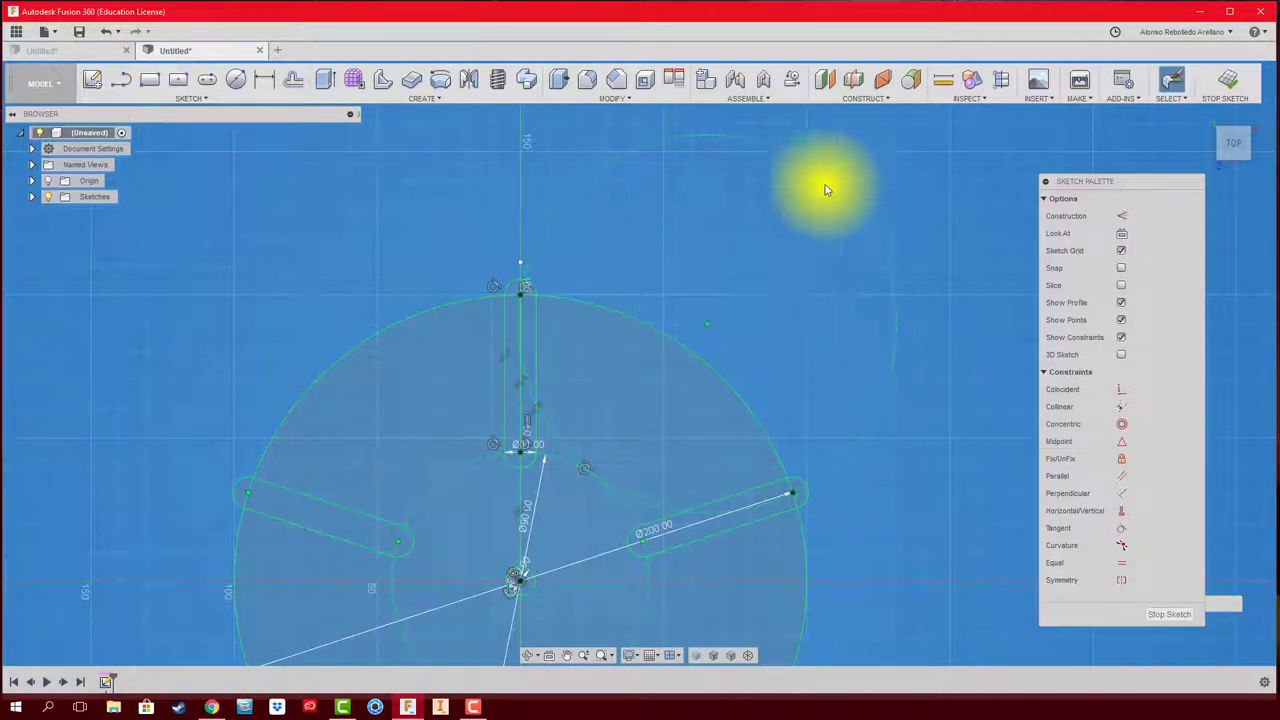
middle_drag(771, 291, 725, 319)
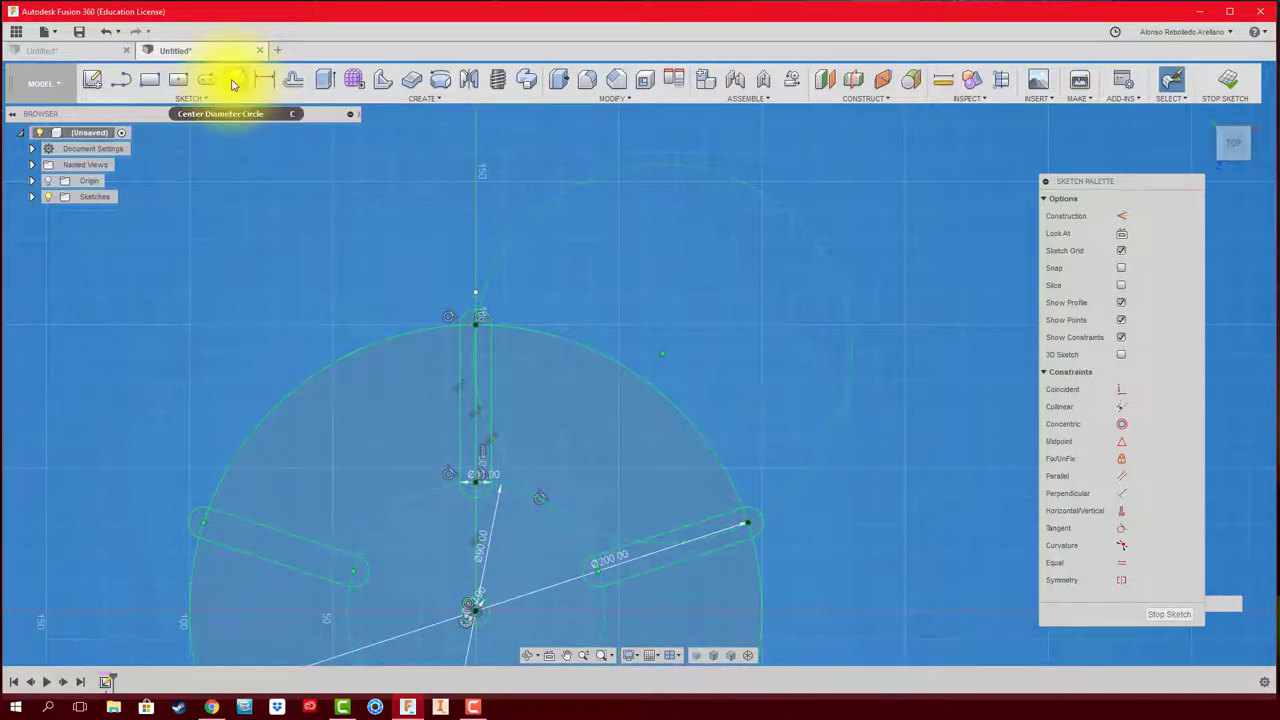
- Draw a 105 mm diameter circle centred on the construction circle's centre point
click(233, 84)
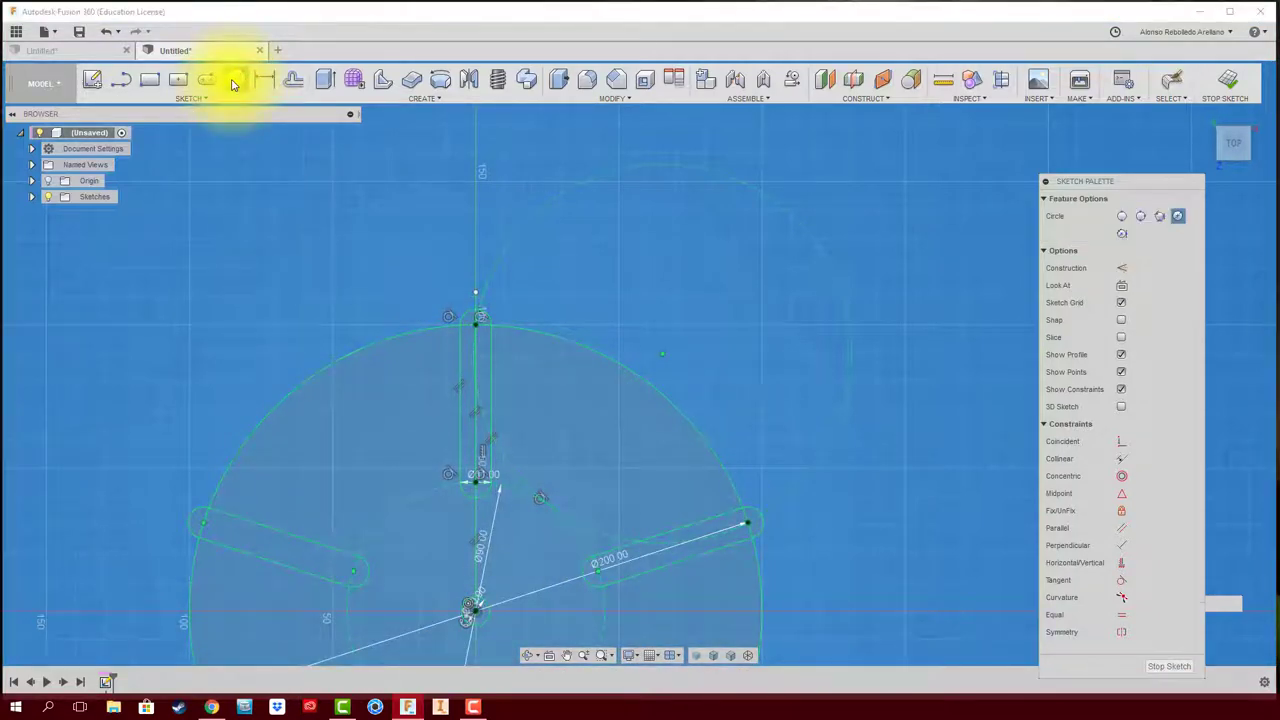
click(661, 358)
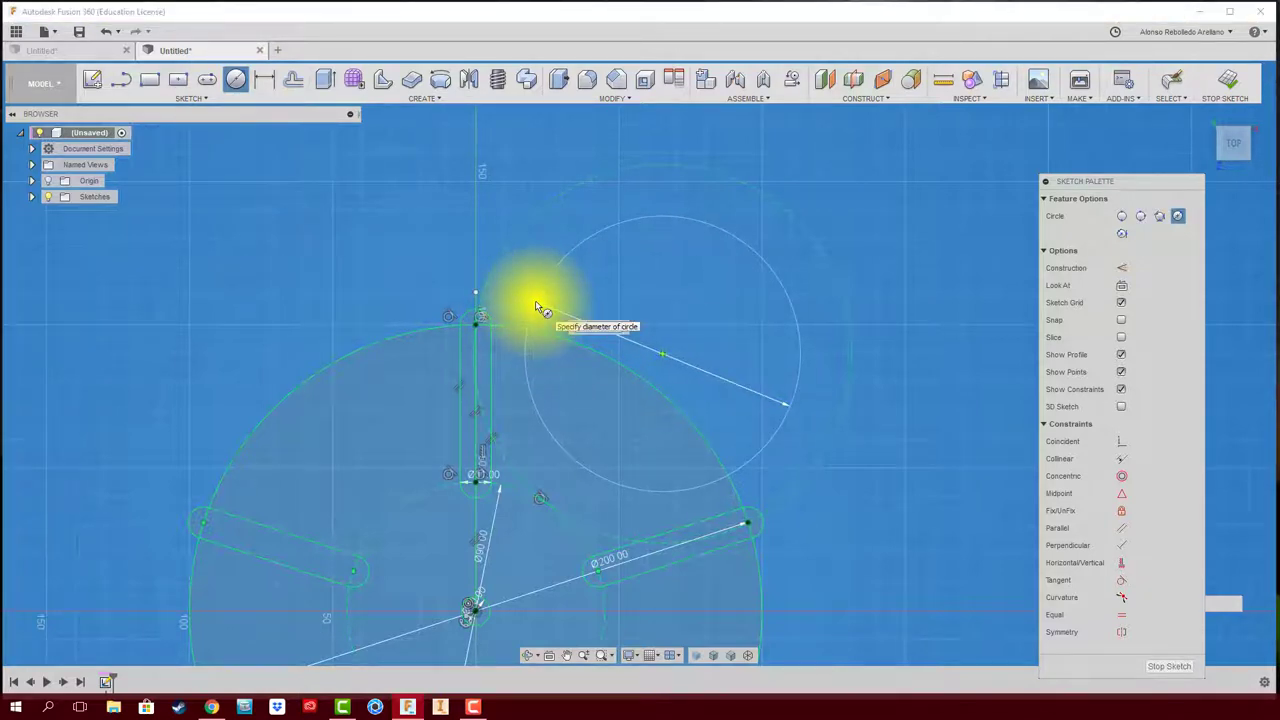
text(100)
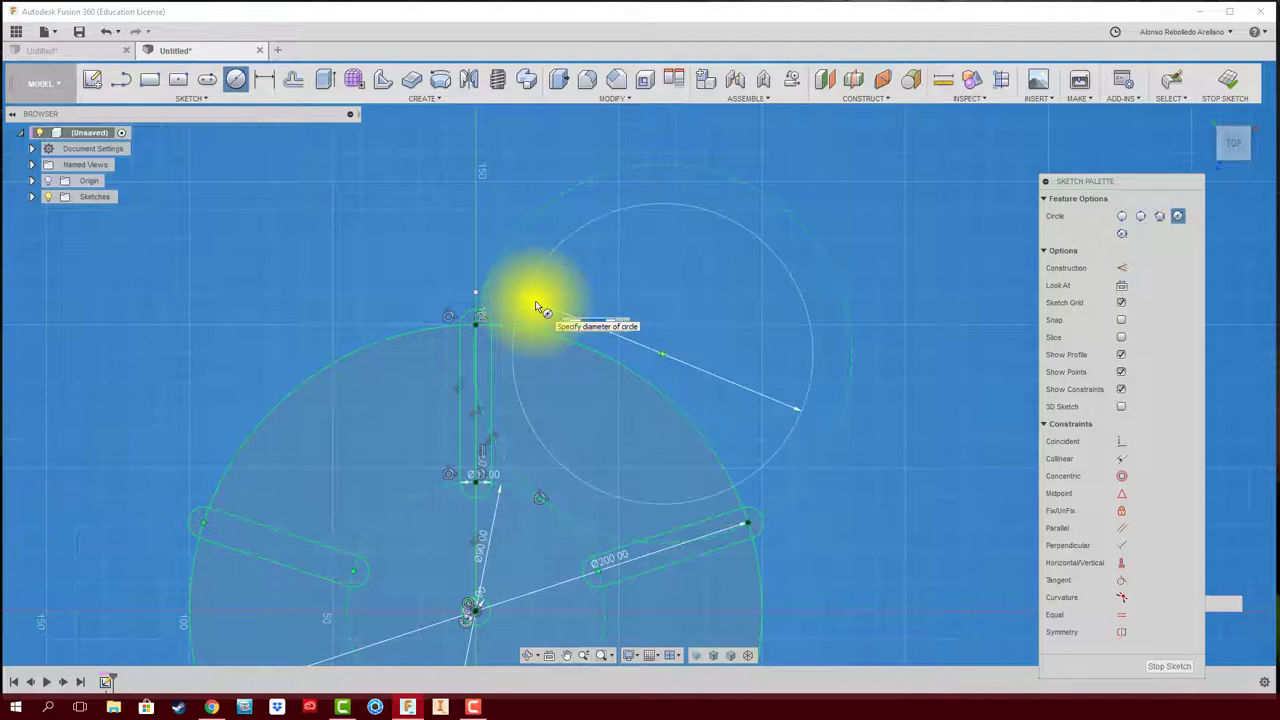
key(Return)
key(Escape)
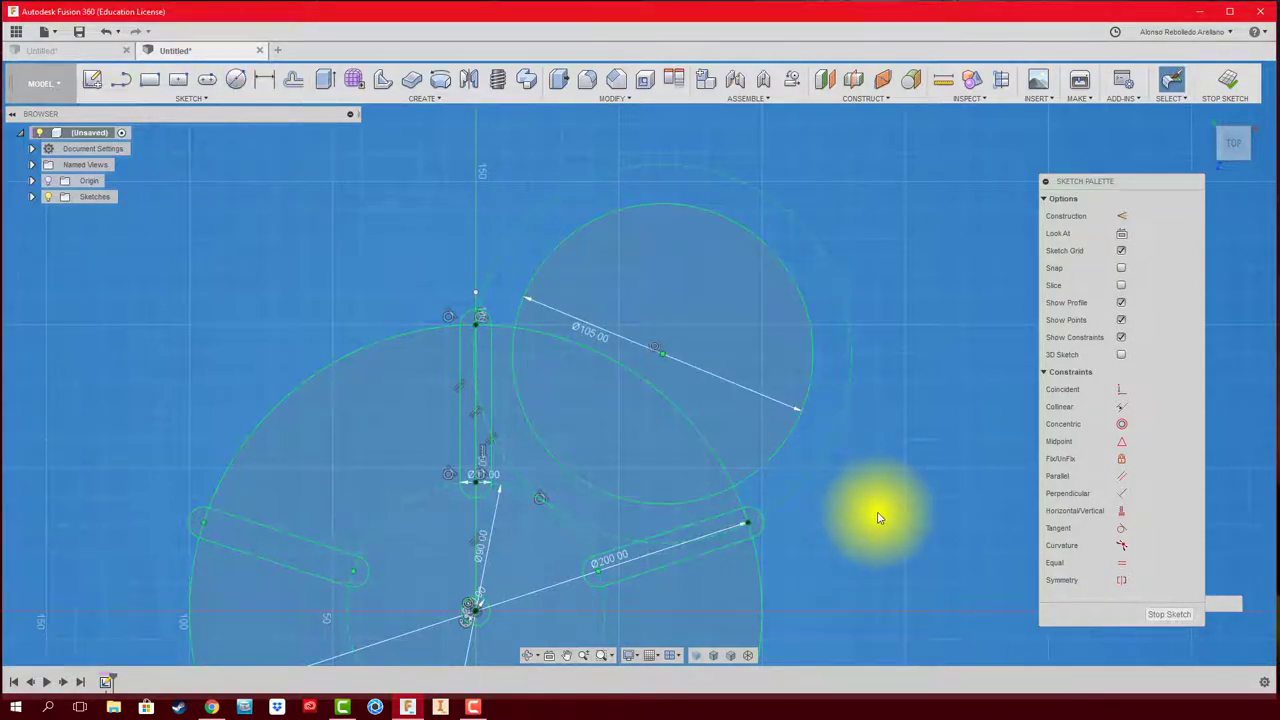
- Trim the 105 mm circle outside the wheel and the rim arcs inside the notch
click(771, 452)
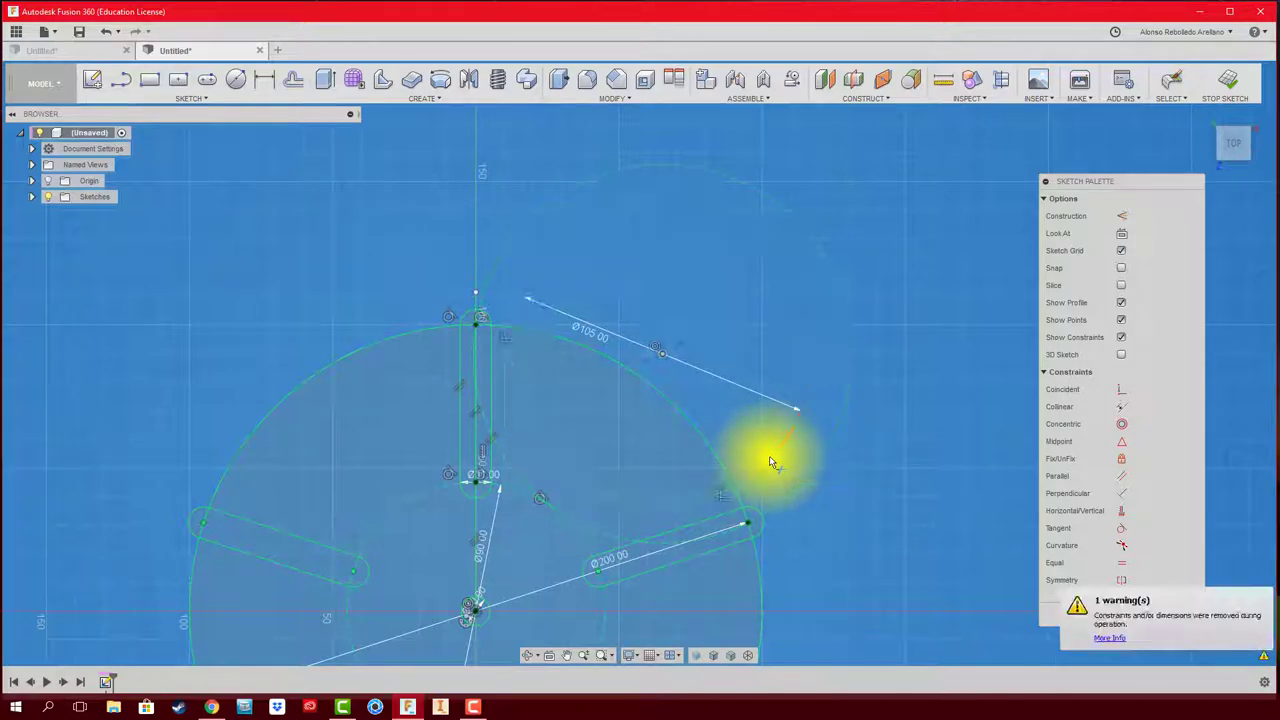
scroll(740, 559, up, 3)
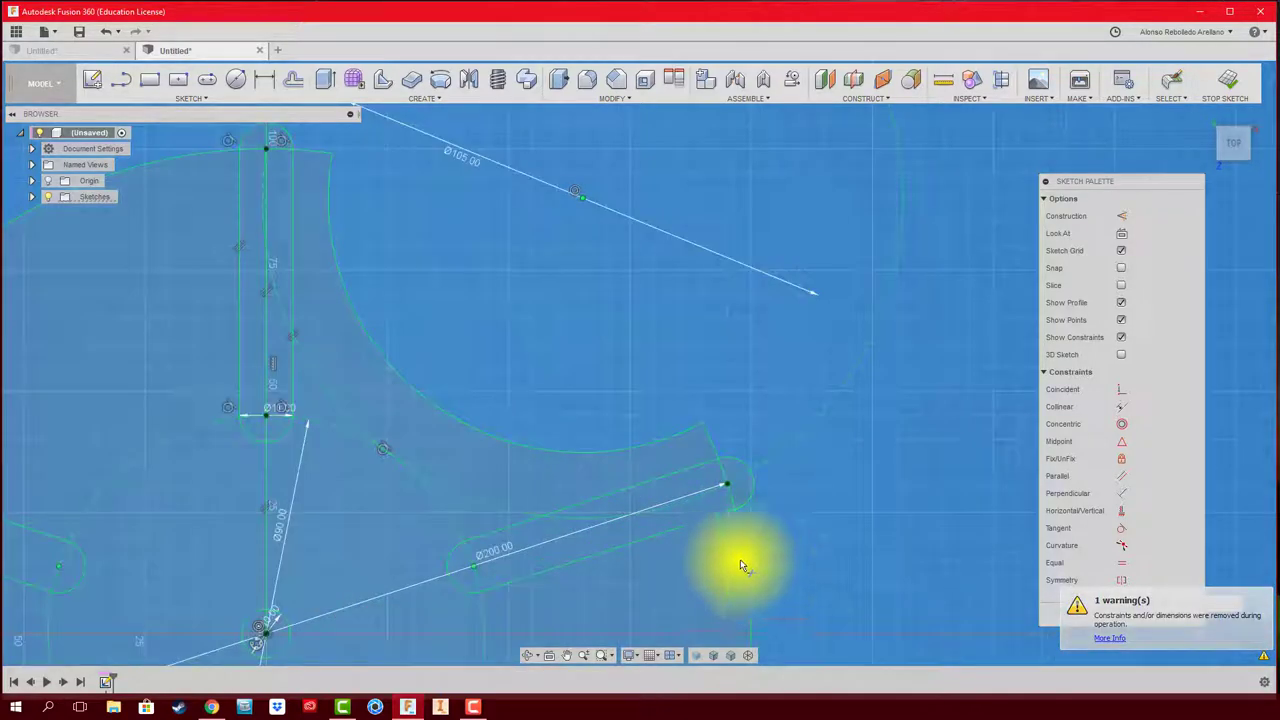
scroll(735, 500, up, 2)
scroll(740, 475, down, 3)
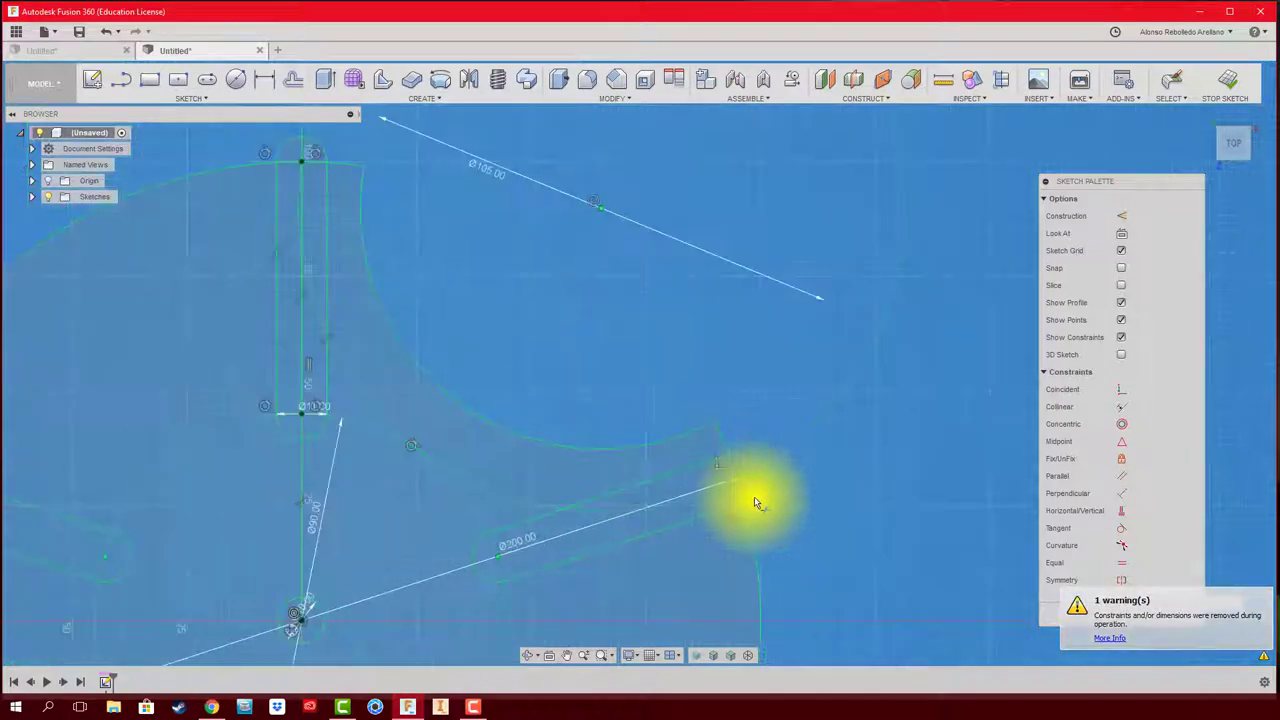
scroll(611, 434, up, 2)
click(451, 272)
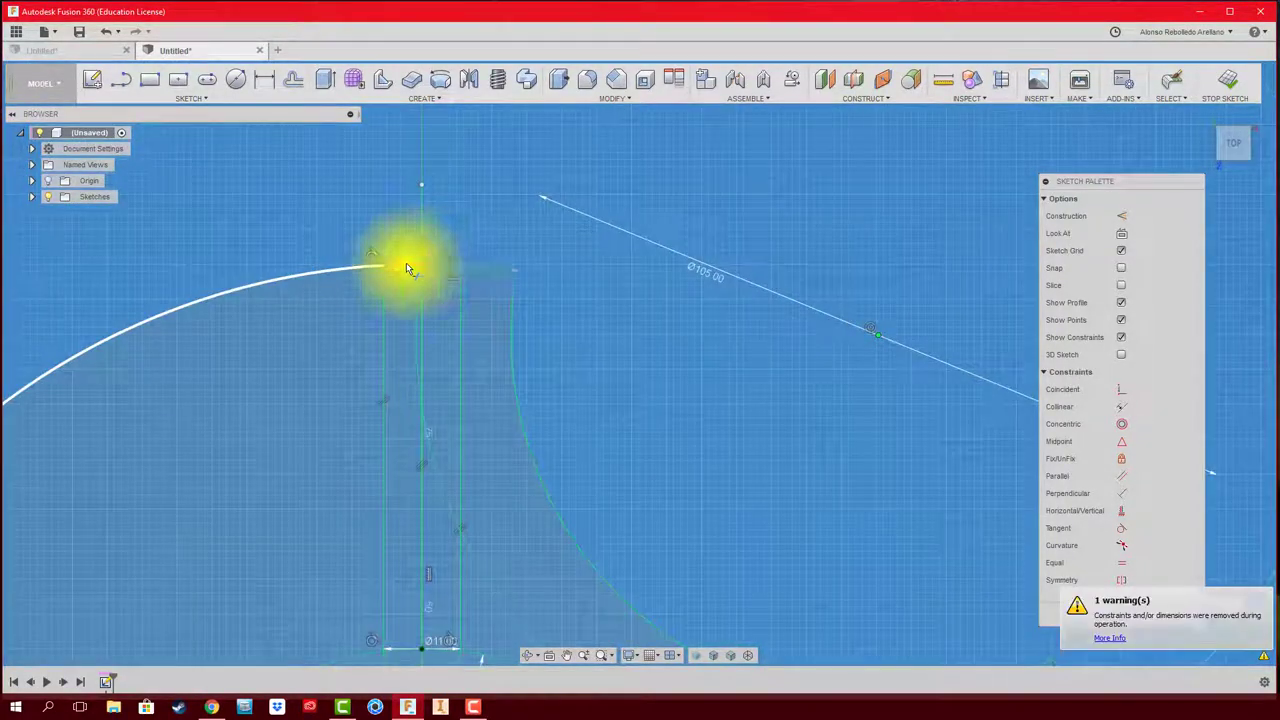
scroll(543, 420, down, 3)
scroll(343, 423, down, 2)
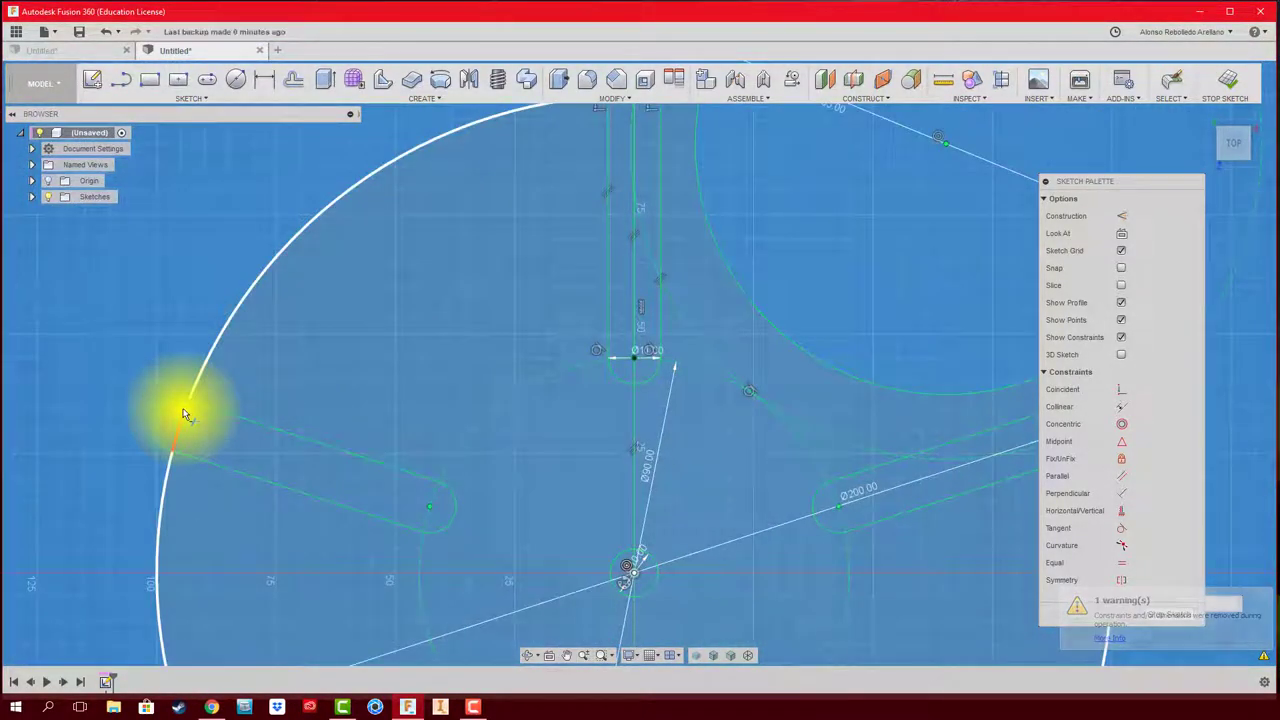
shift+middle_drag(329, 386, 294, 498)
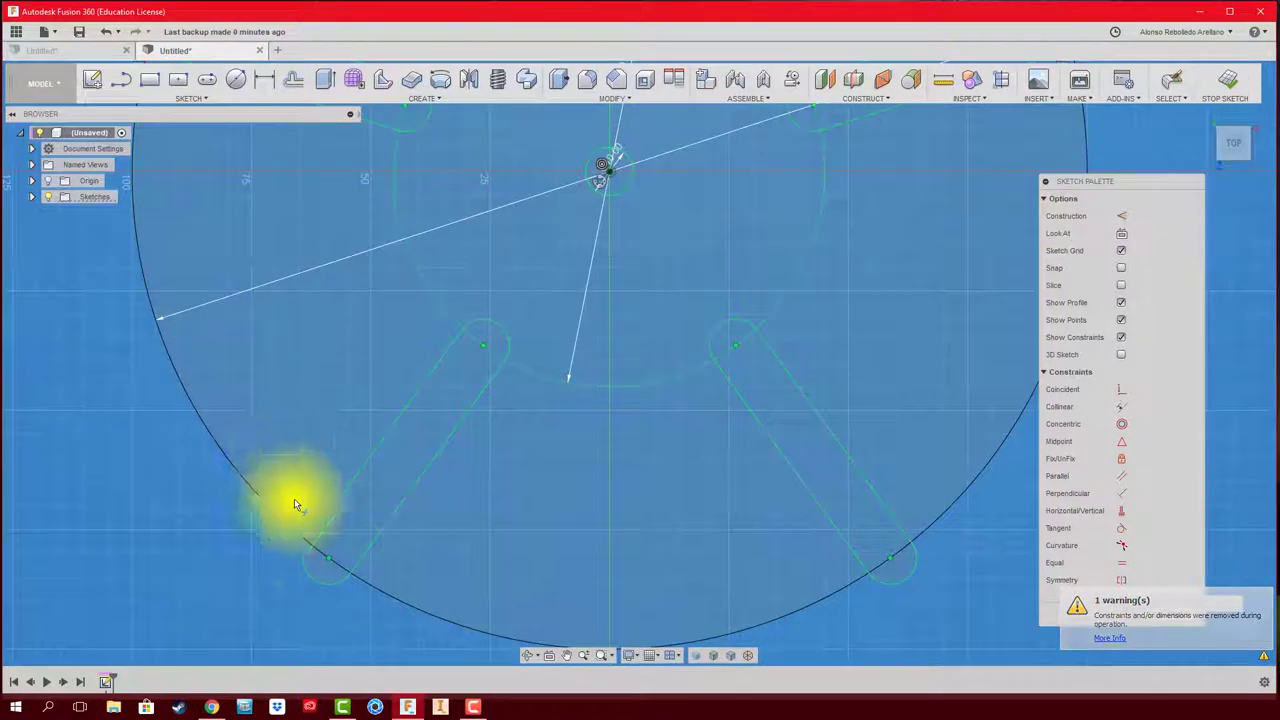
click(331, 572)
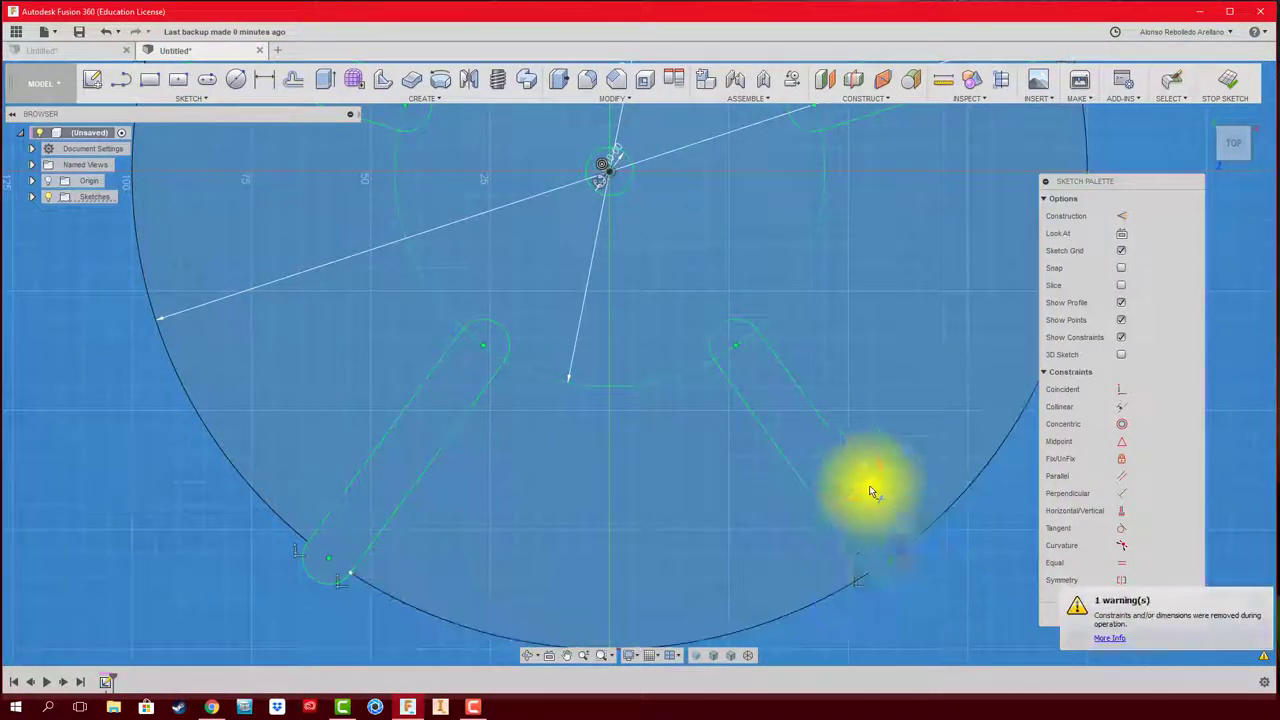
mouse_move(869, 485)
shift+middle_down()
mouse_move(543, 514)
mouse_move(714, 634)
mouse_move(703, 507)
mouse_move(651, 350)
mouse_move(712, 414)
shift+middle_up()
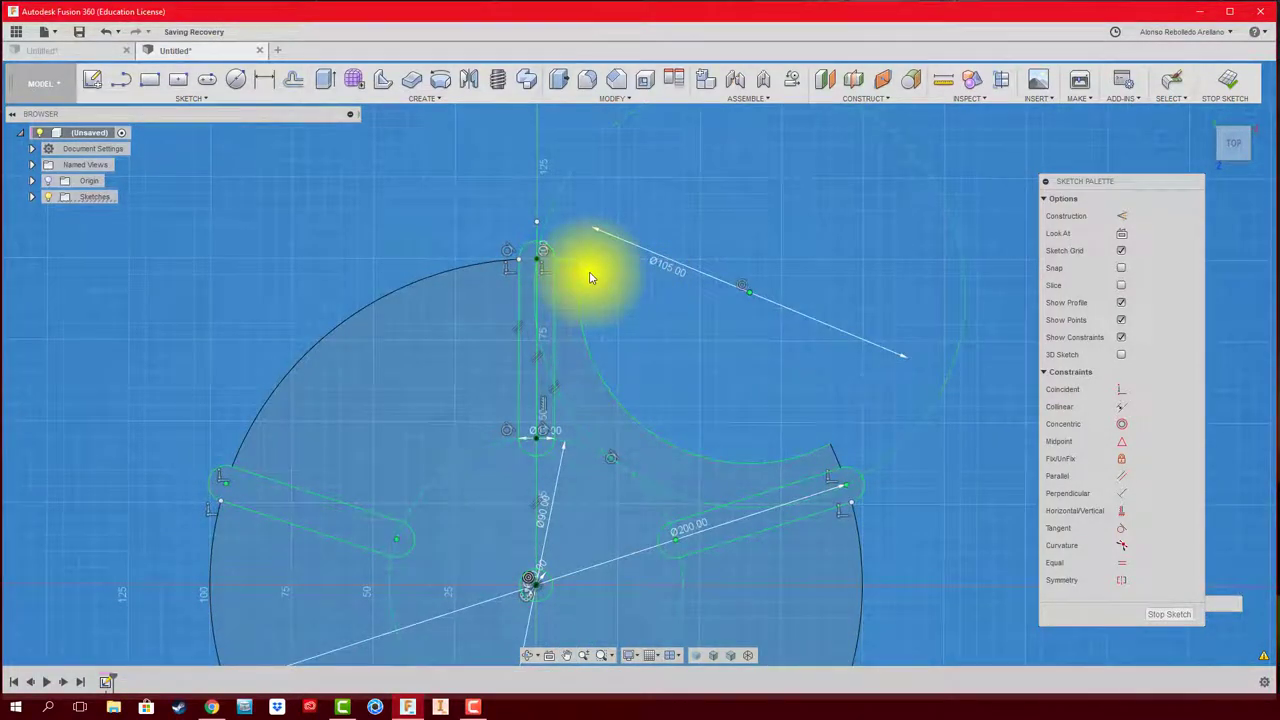
key(Escape)
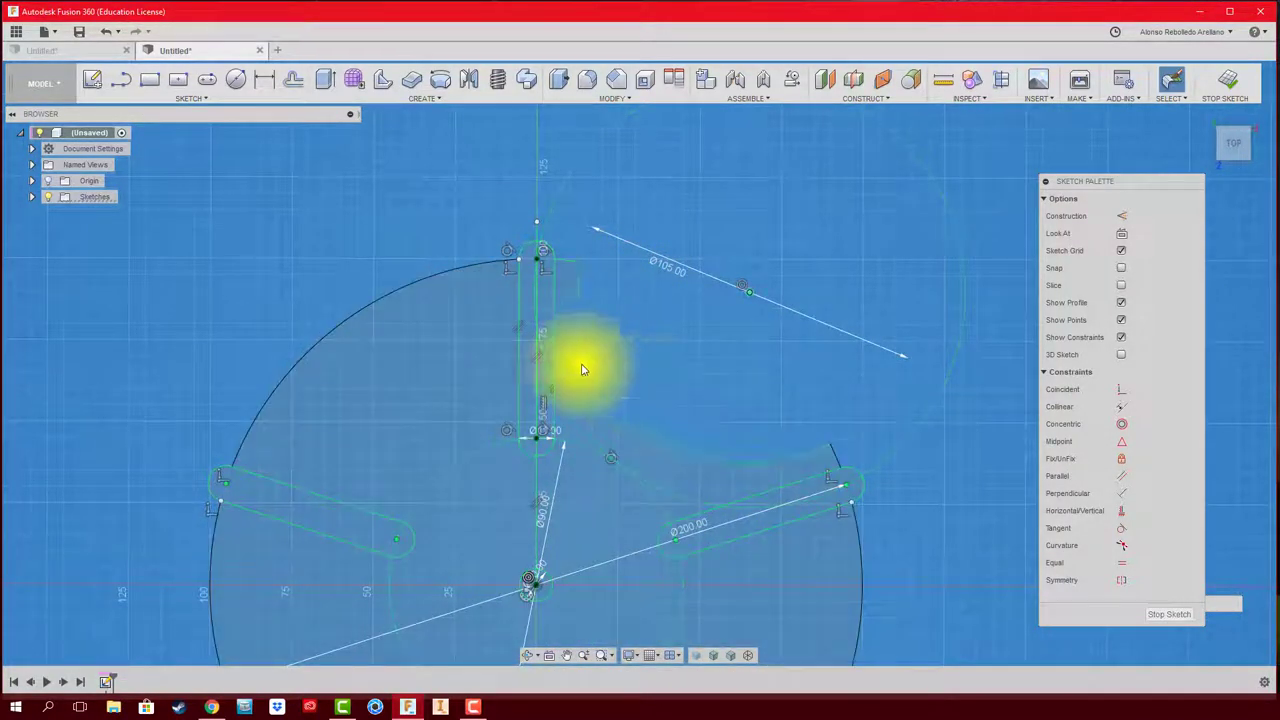
- Pattern the concave notch arc five times around the wheel's centre point
click(196, 99)
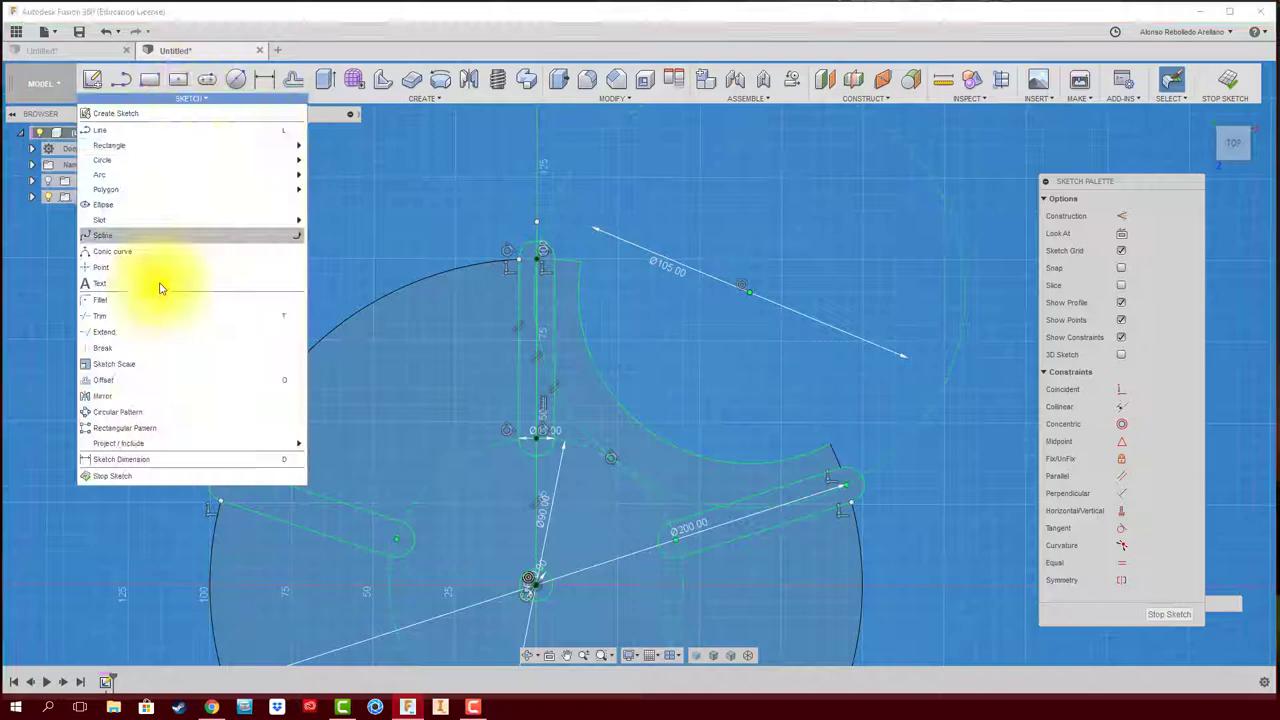
click(122, 412)
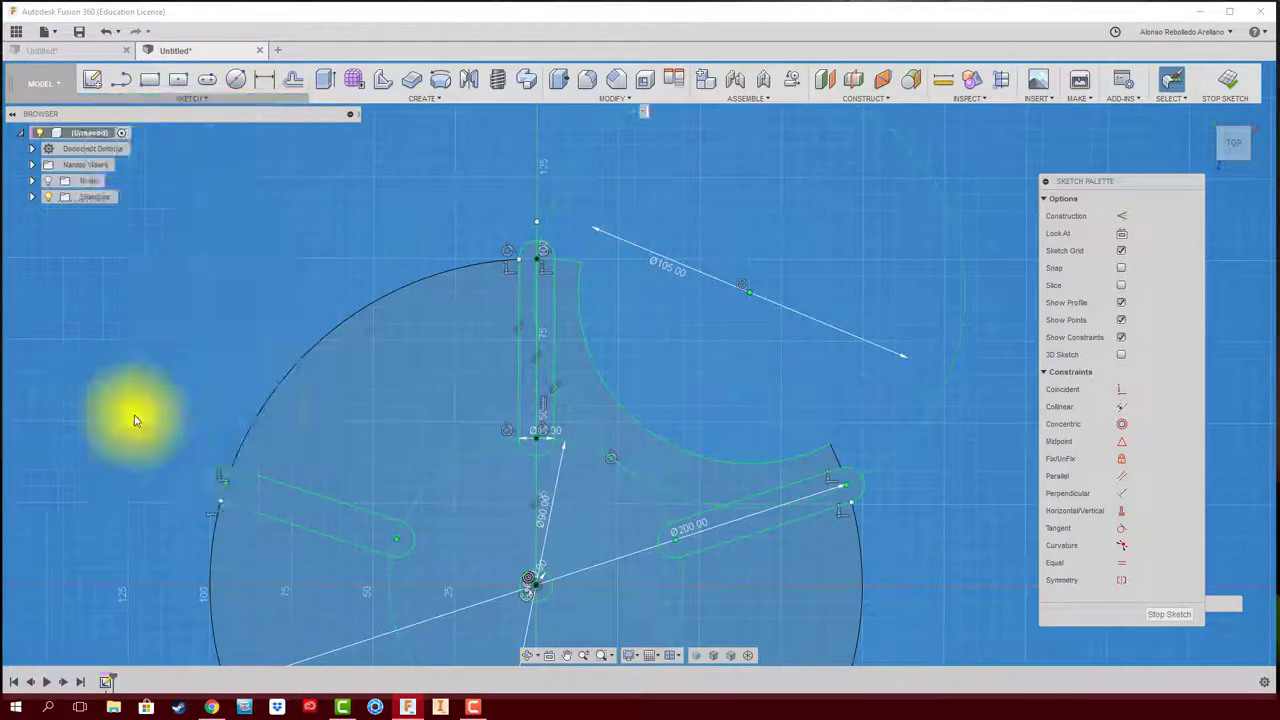
click(648, 435)
click(843, 155)
middle_drag(507, 513, 534, 449)
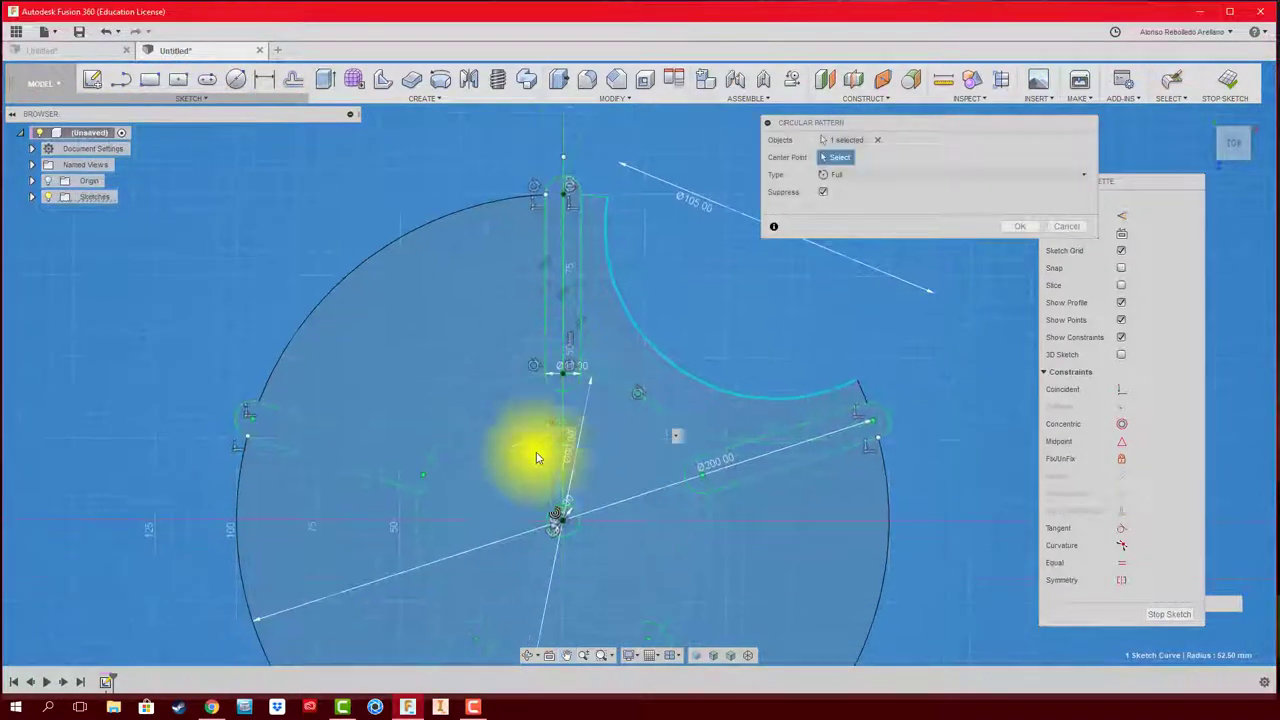
click(562, 522)
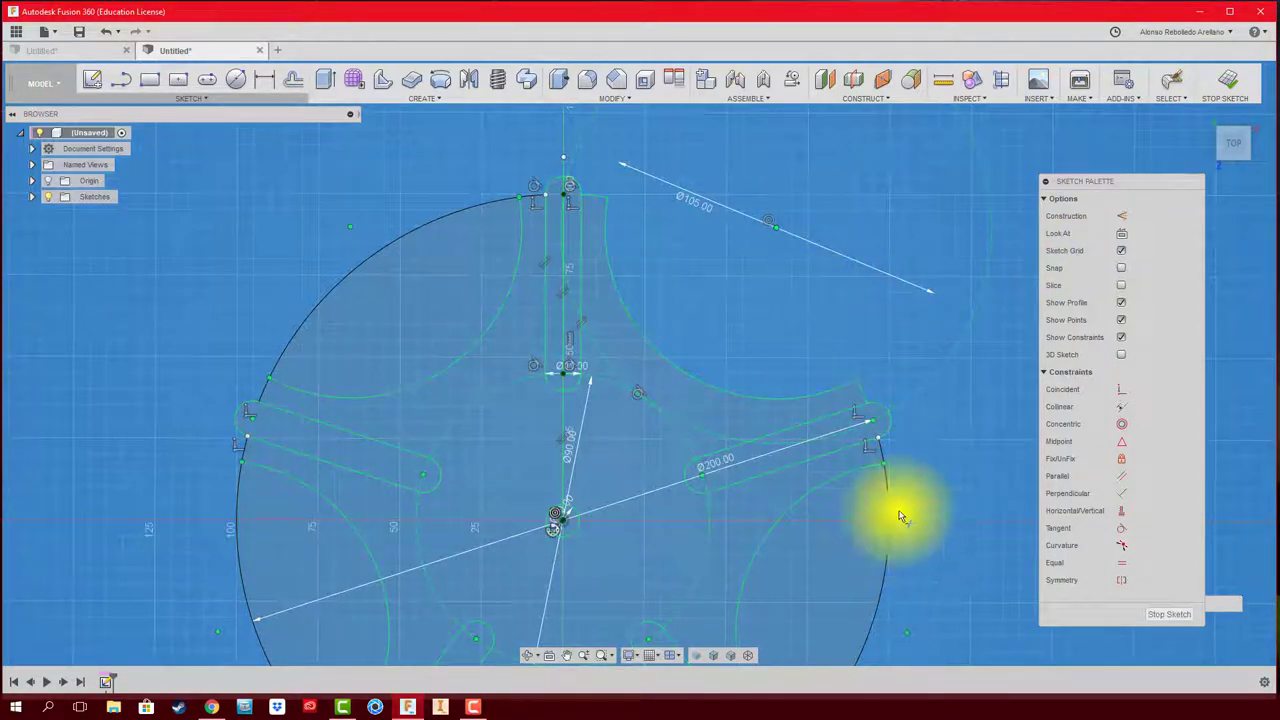
- Trim the right, upper-left, left and bottom rim arcs left inside the patterned notches
click(890, 515)
click(413, 227)
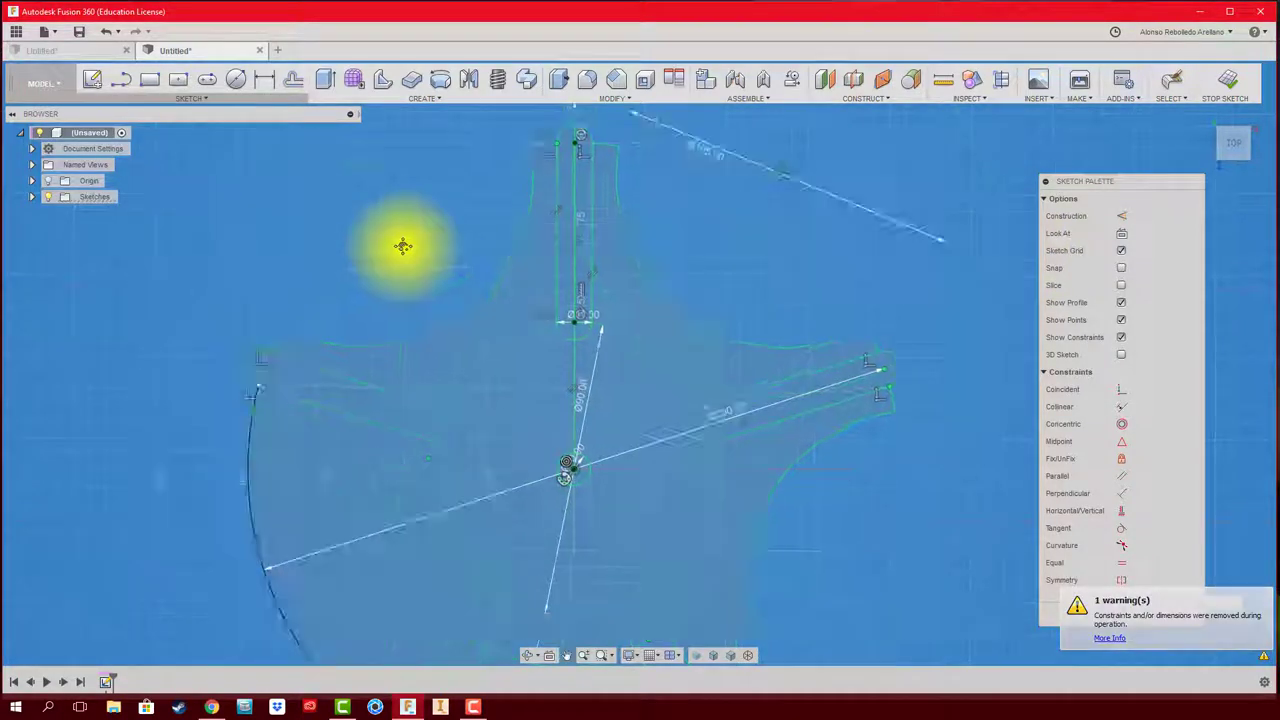
click(245, 287)
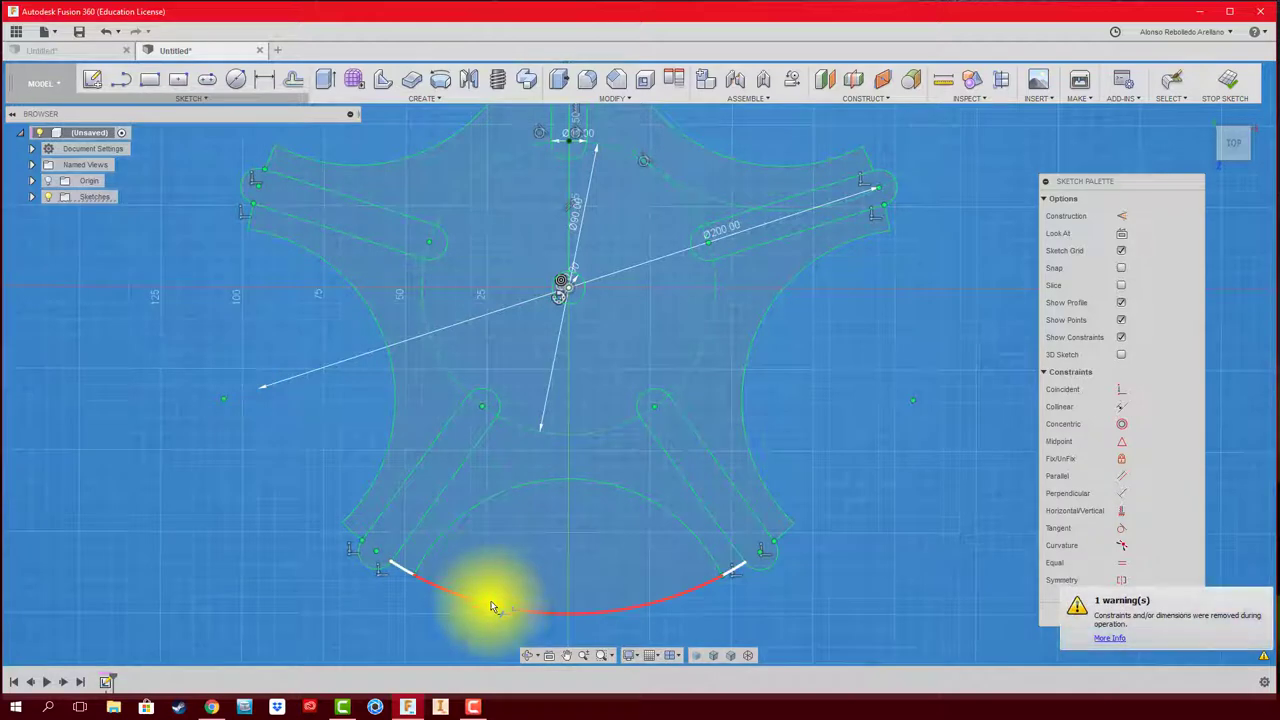
click(490, 602)
scroll(819, 410, down, 2)
scroll(825, 435, down, 2)
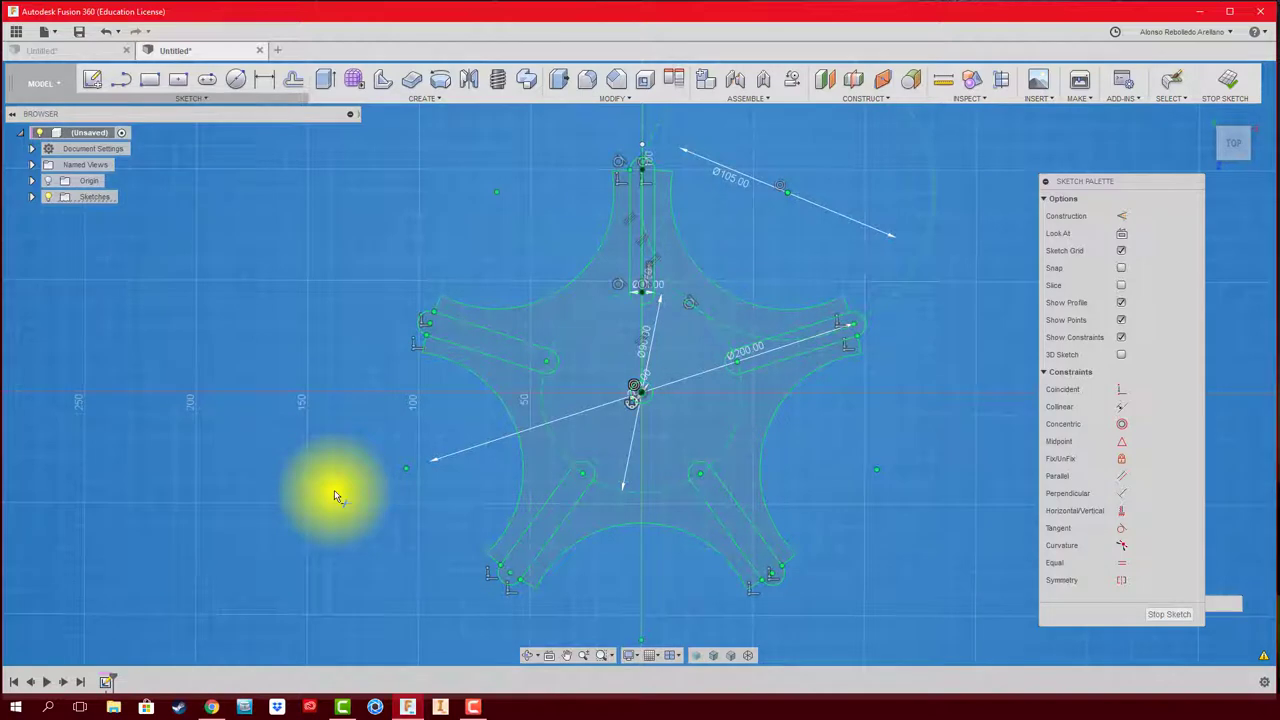
middle_drag(337, 491, 354, 491)
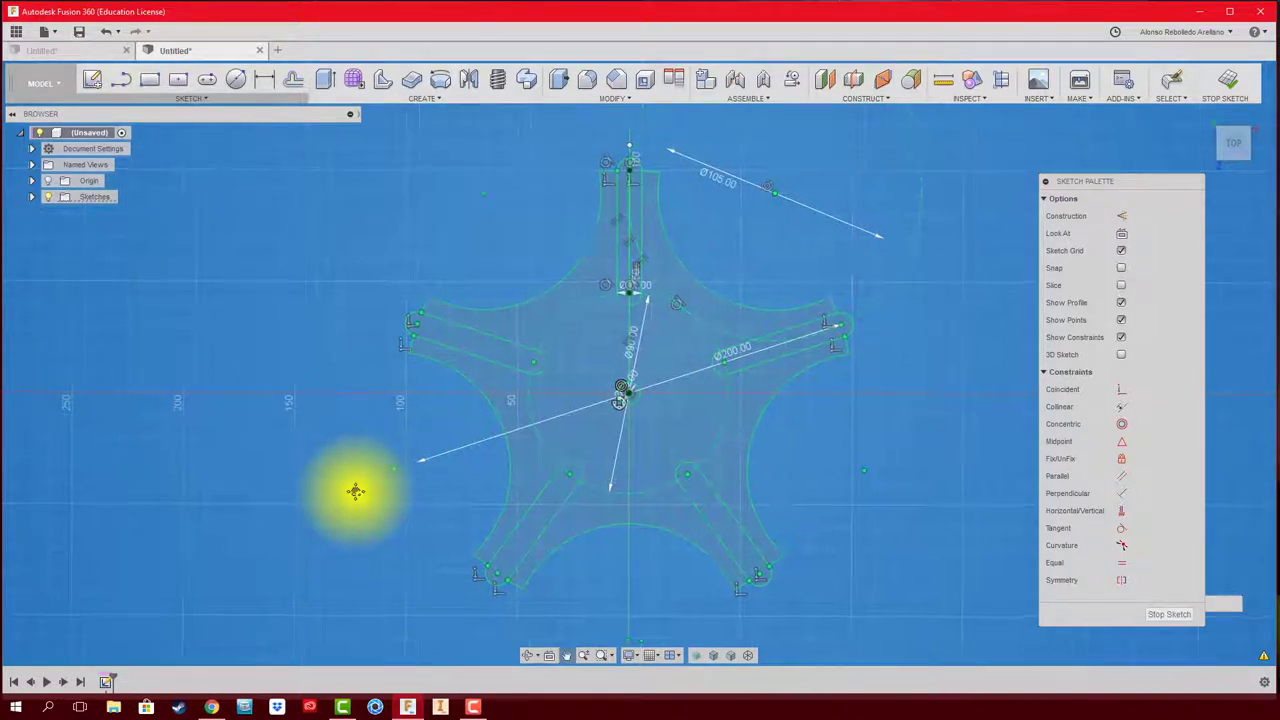
middle_drag(836, 526, 795, 520)
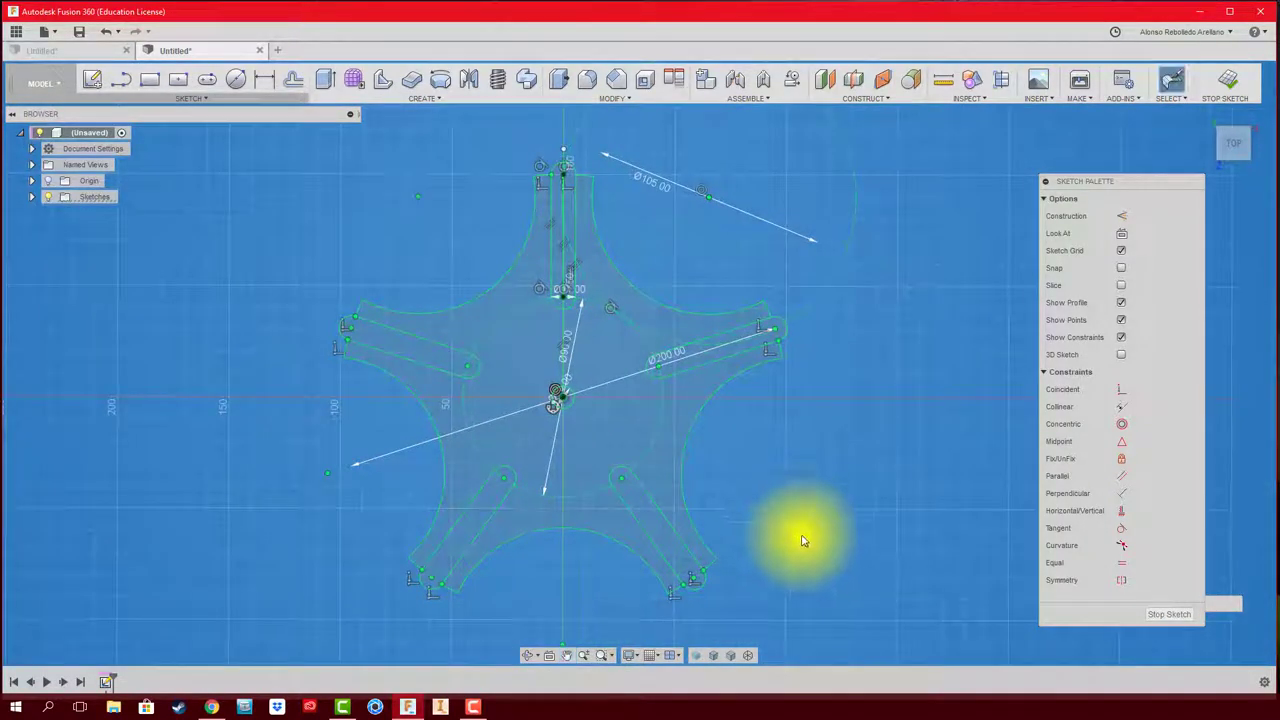
scroll(966, 329, up, 3)
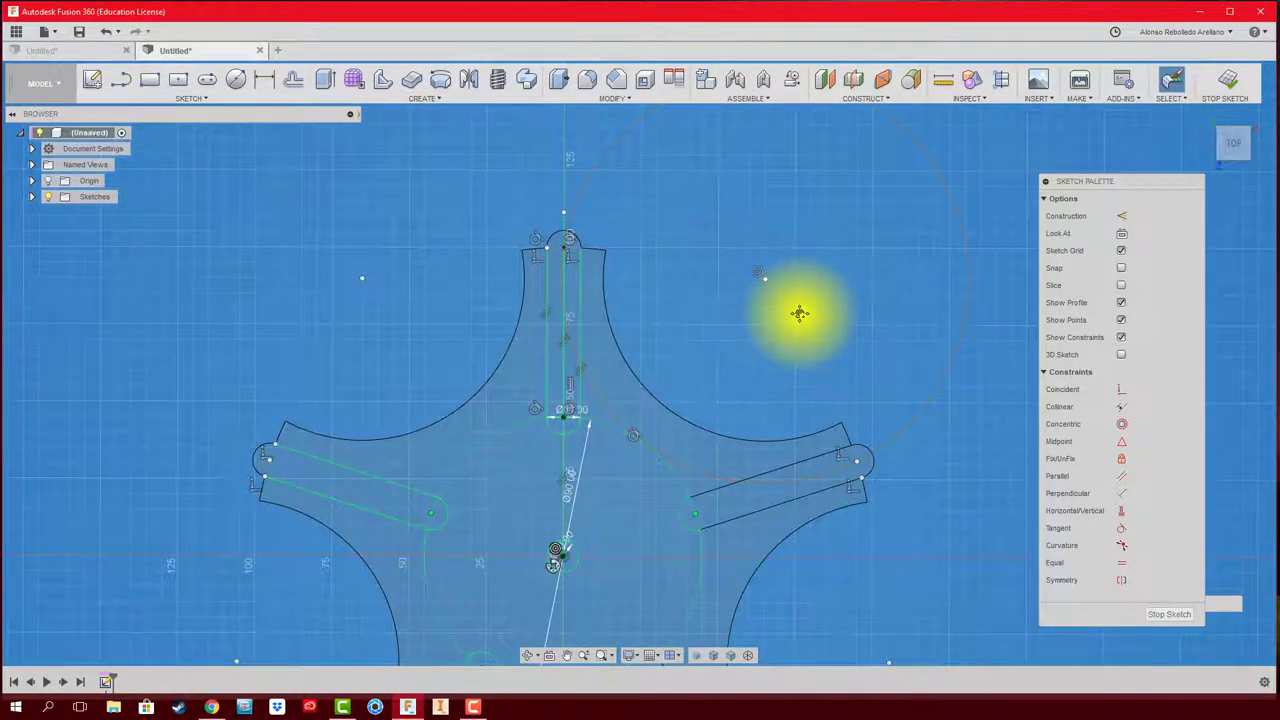
- Draw the large outer circle of the driver disc beside the slotted wheel
click(235, 79)
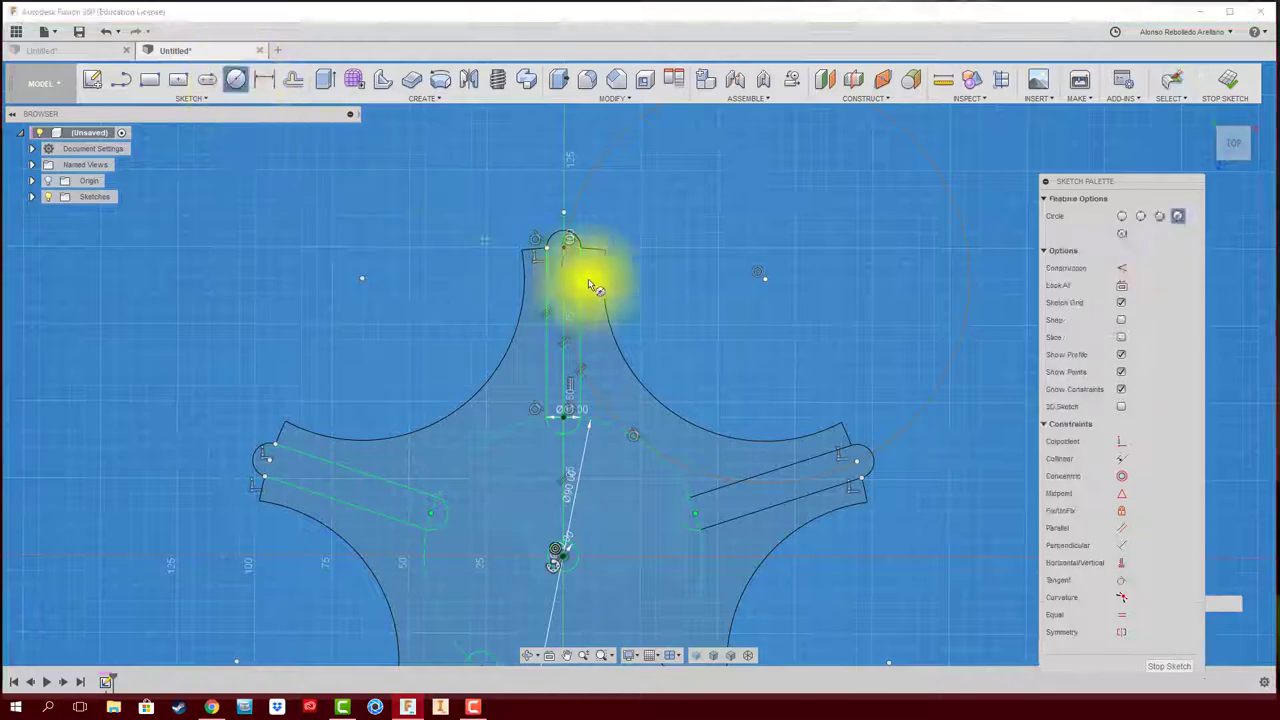
click(765, 282)
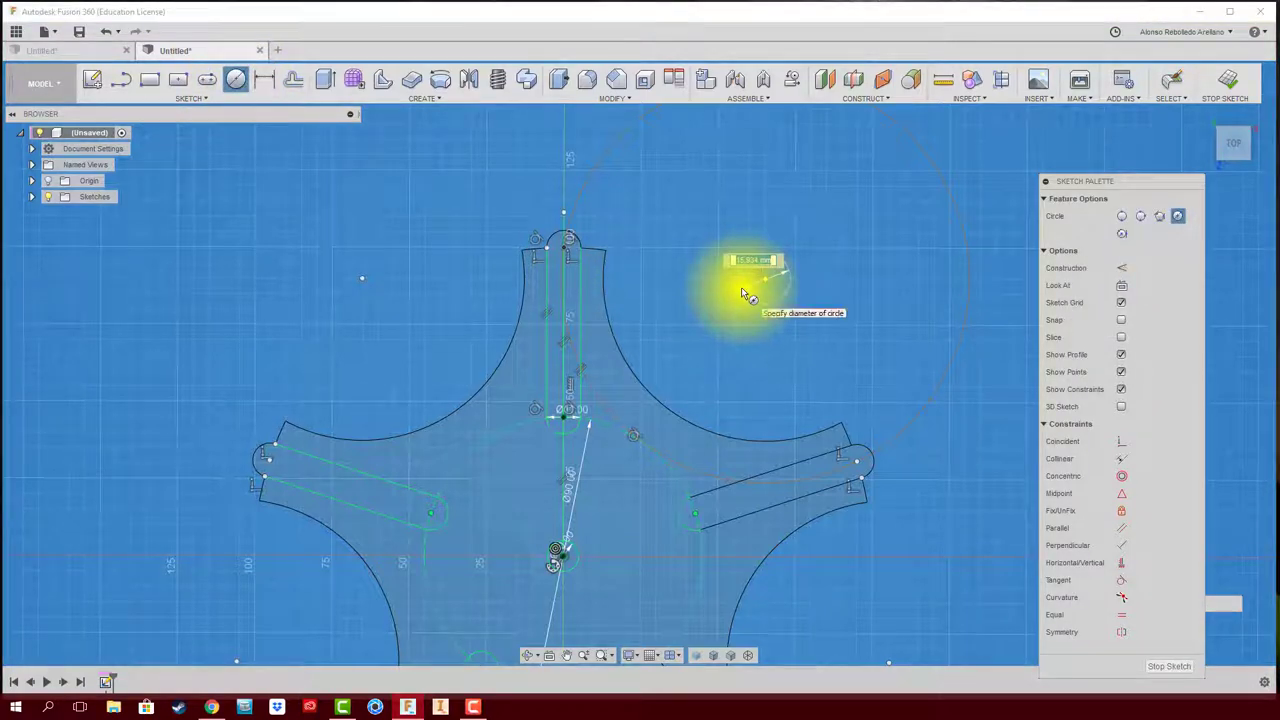
scroll(520, 240, up, 1)
scroll(514, 249, up, 2)
scroll(517, 249, up, 2)
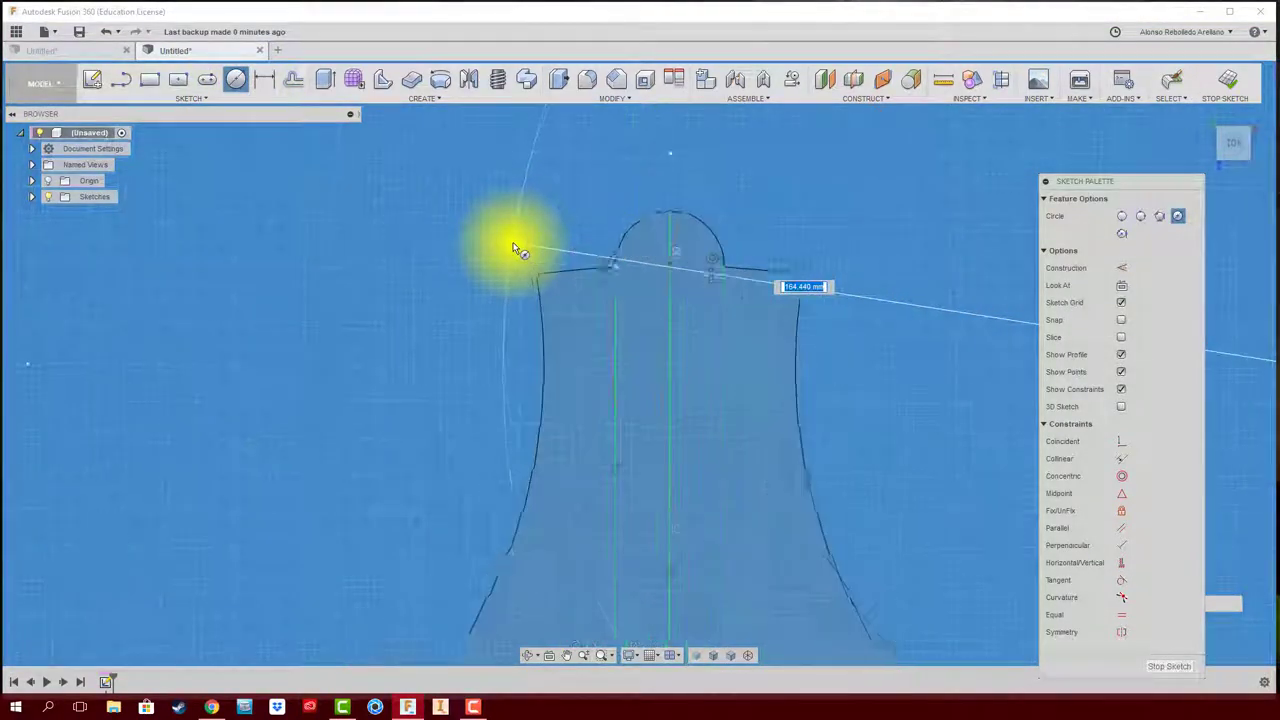
scroll(530, 277, up, 1)
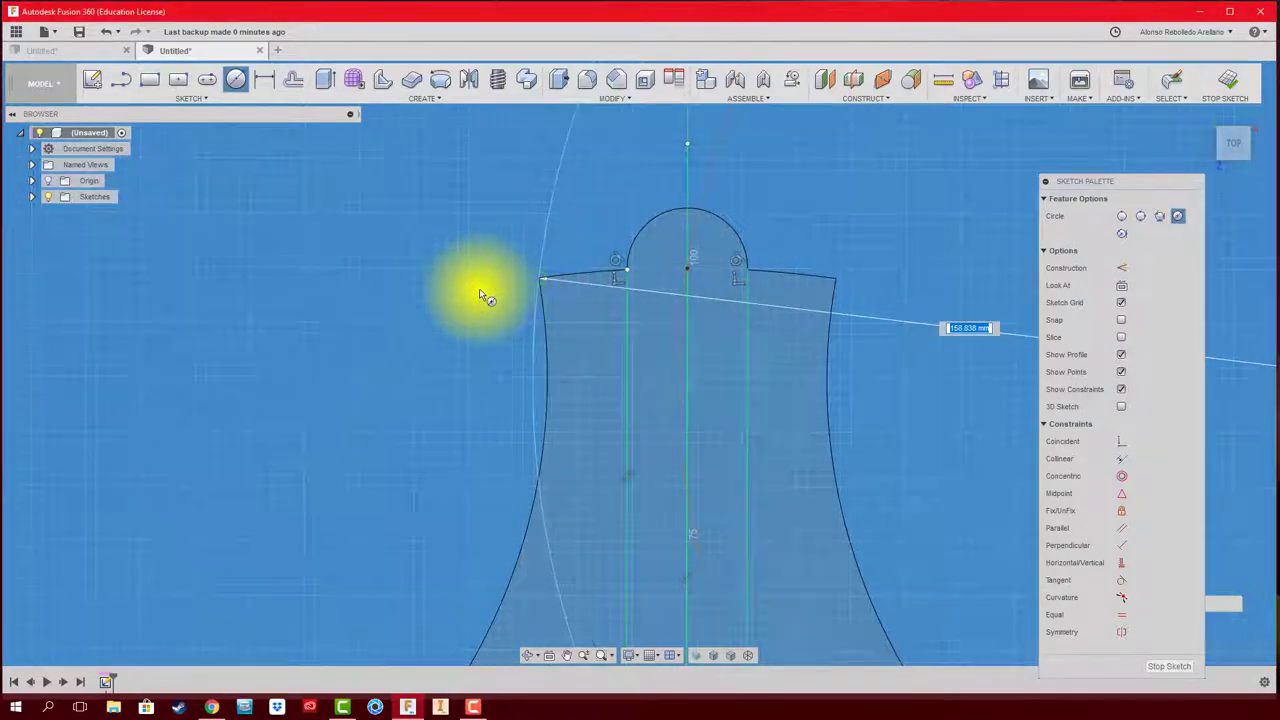
click(525, 296)
scroll(525, 296, down, 1)
scroll(526, 299, down, 1)
scroll(880, 340, down, 1)
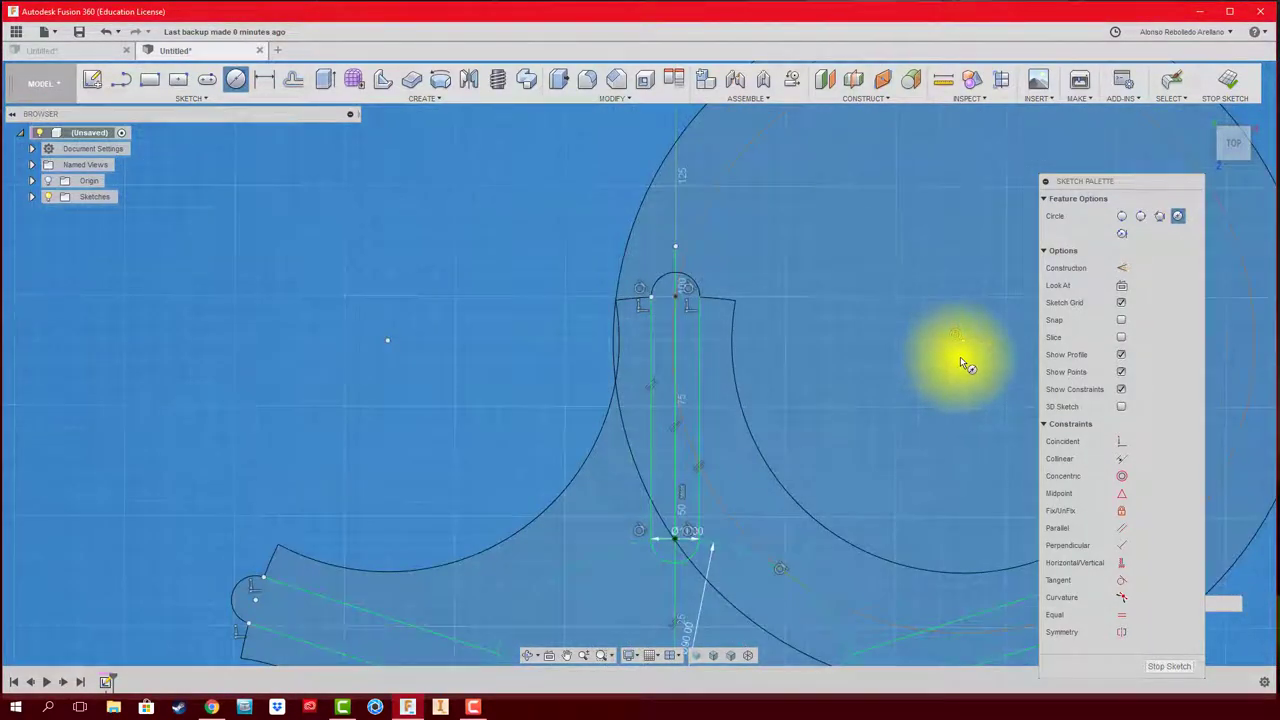
scroll(960, 358, down, 1)
middle_drag(966, 377, 830, 352)
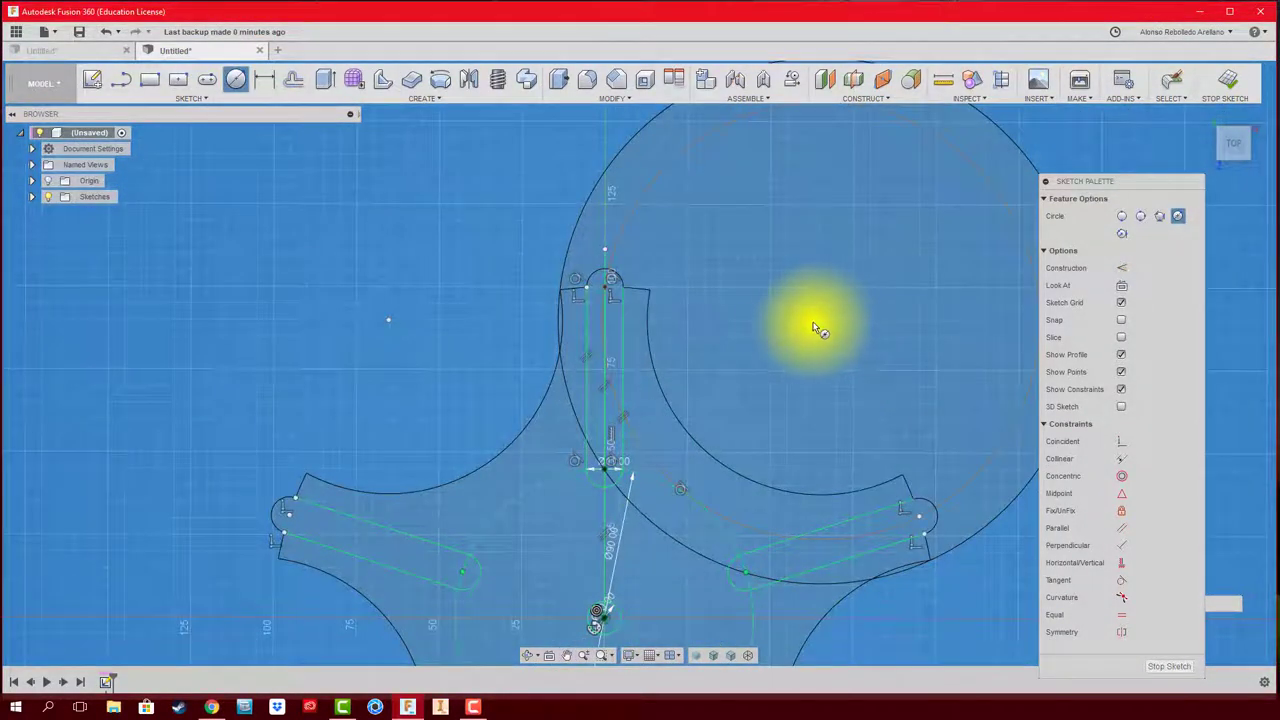
- Add two smaller concentric circles inside the driver disc
click(816, 324)
scroll(688, 297, up, 3)
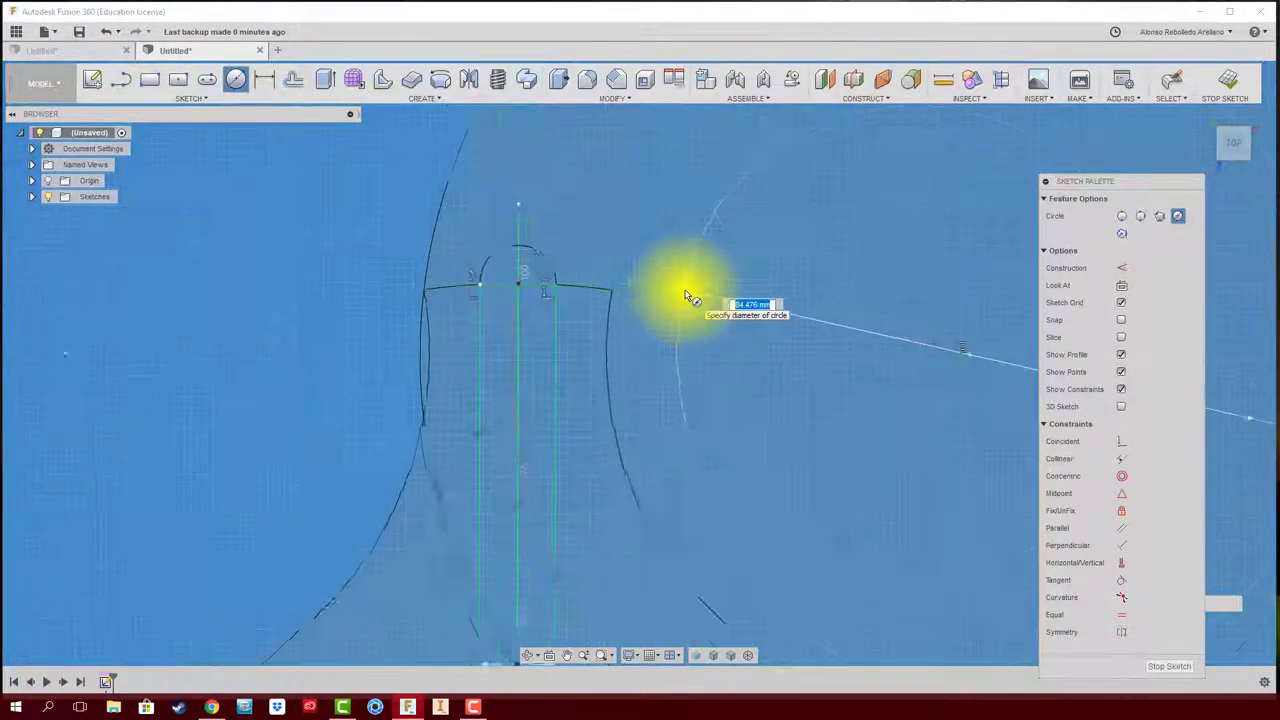
click(633, 264)
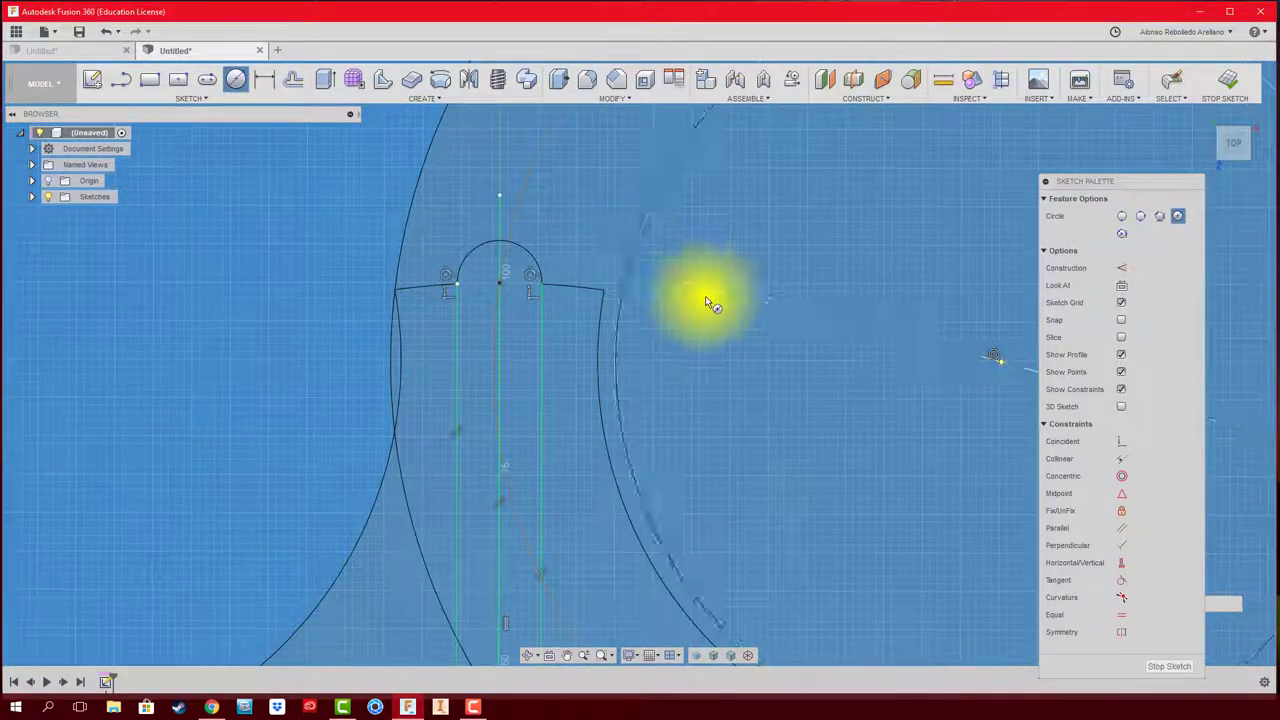
scroll(874, 356, down, 3)
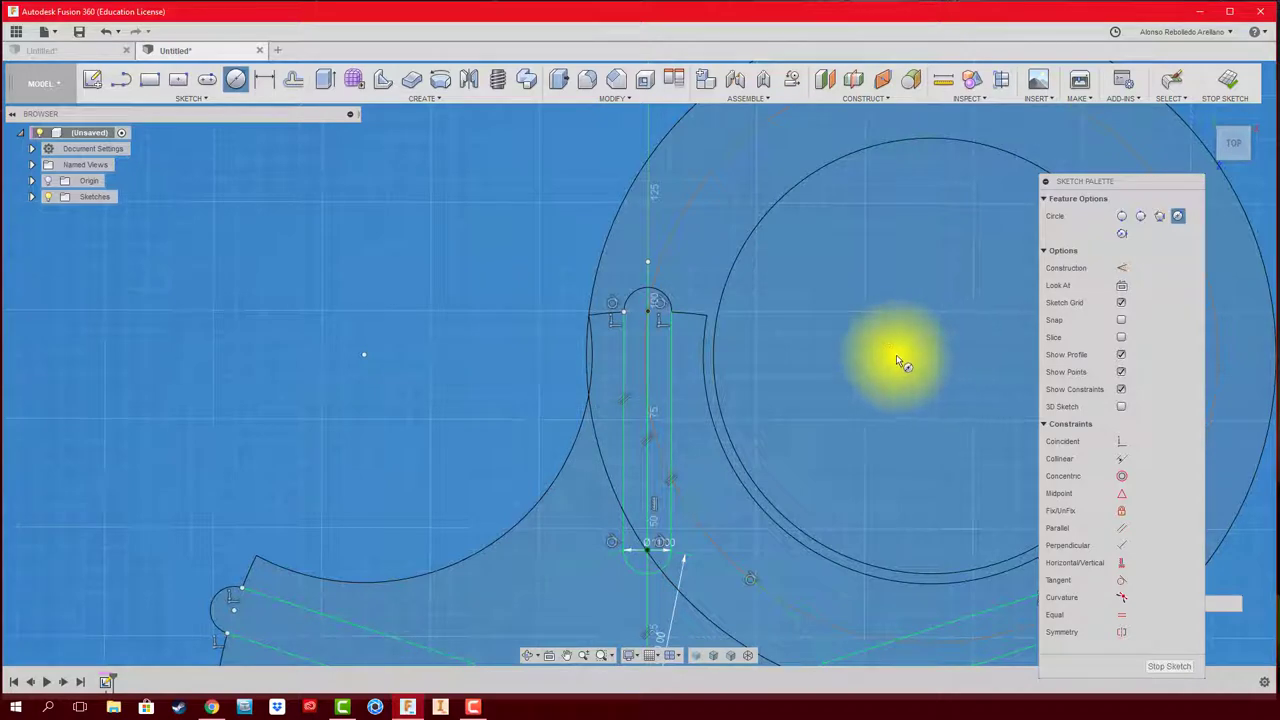
click(897, 358)
scroll(690, 325, up, 2)
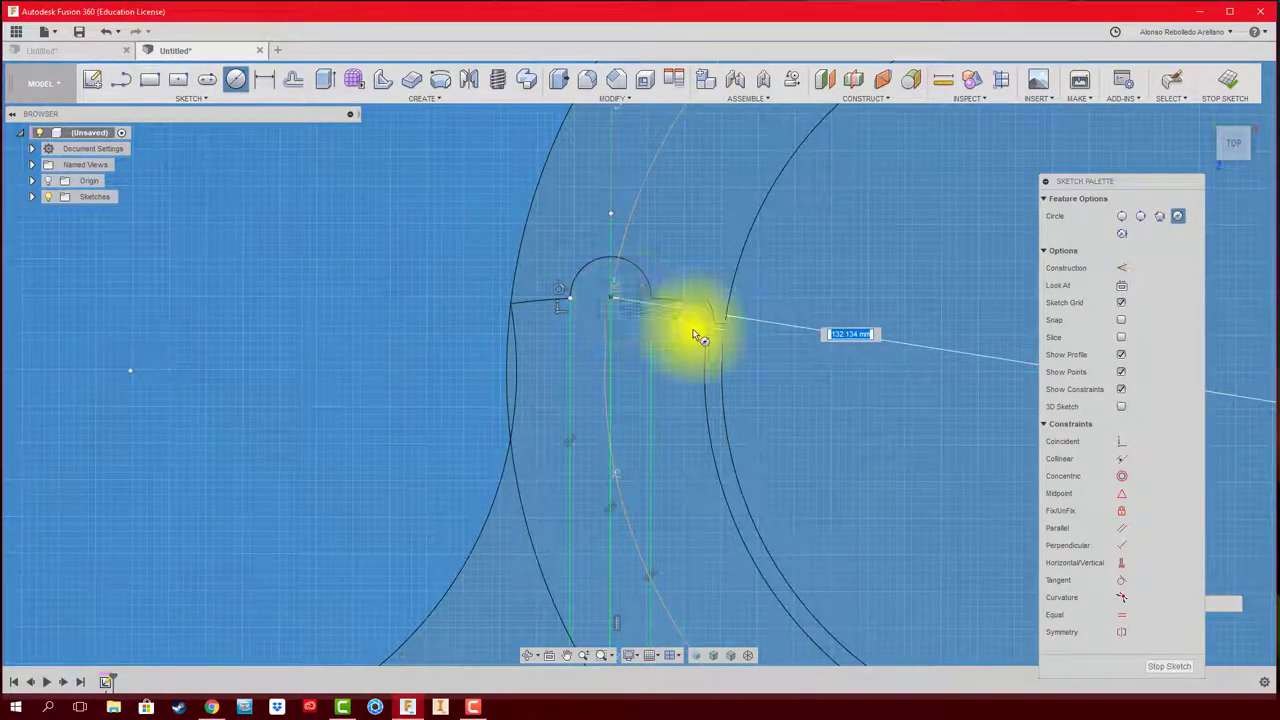
click(694, 334)
scroll(783, 397, down, 2)
scroll(790, 405, down, 2)
middle_drag(752, 422, 709, 434)
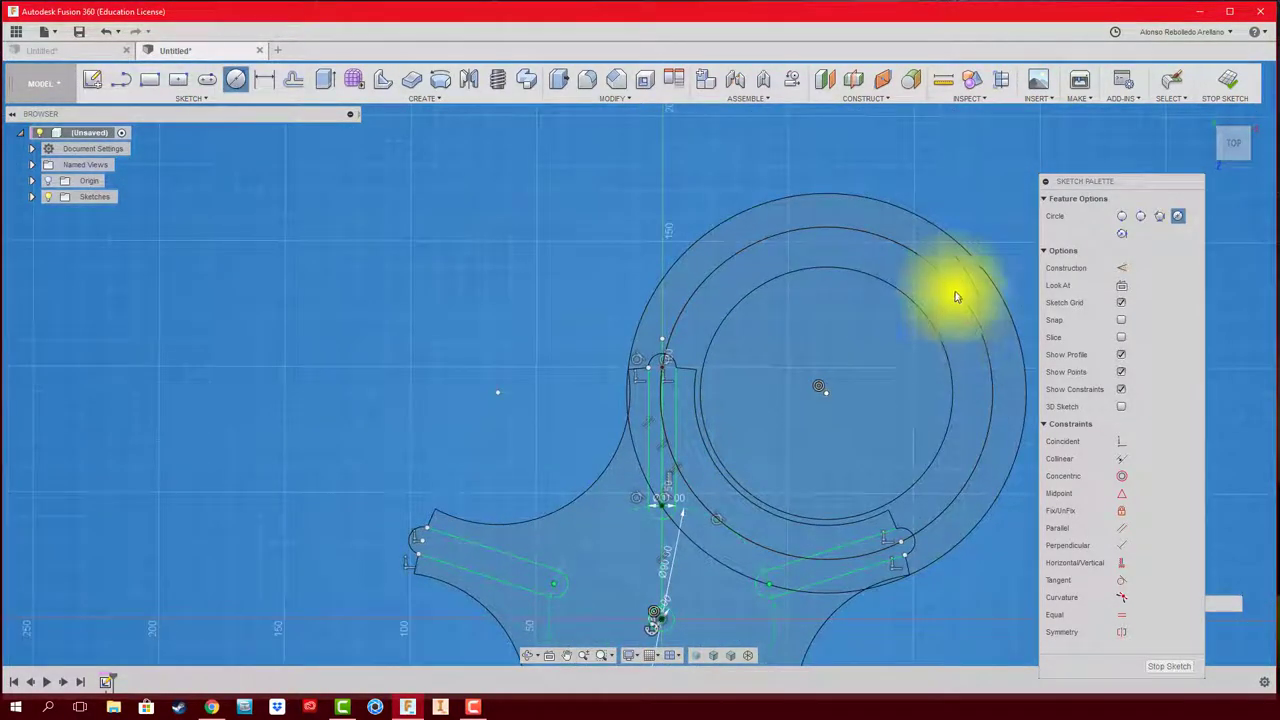
key(Escape)
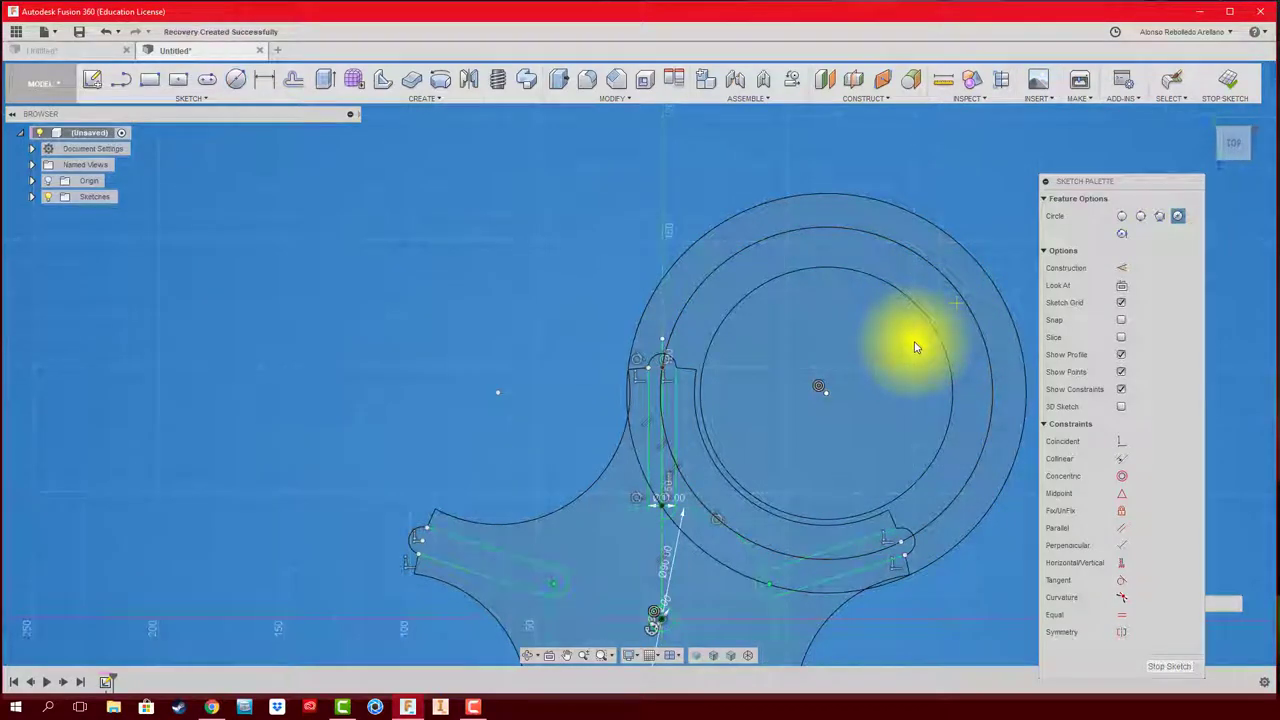
- Convert the middle circle of the disc to construction geometry
middle_drag(948, 340, 880, 338)
click(903, 314)
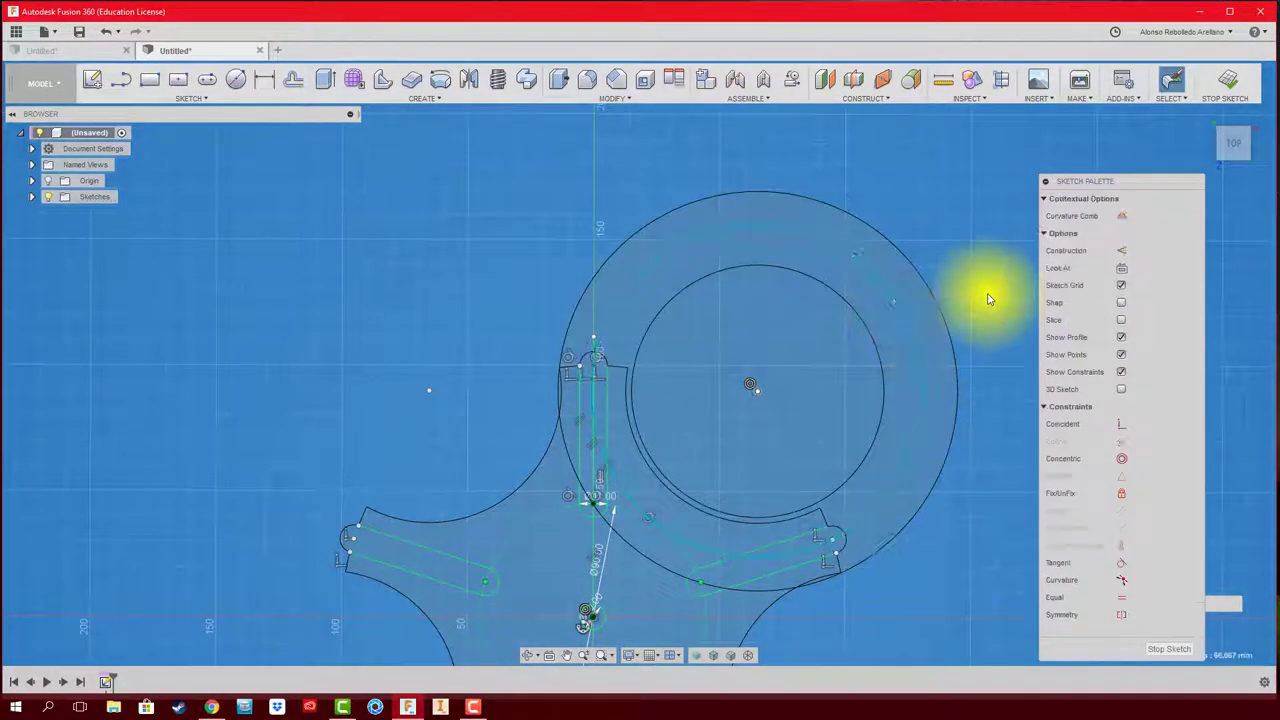
click(1122, 252)
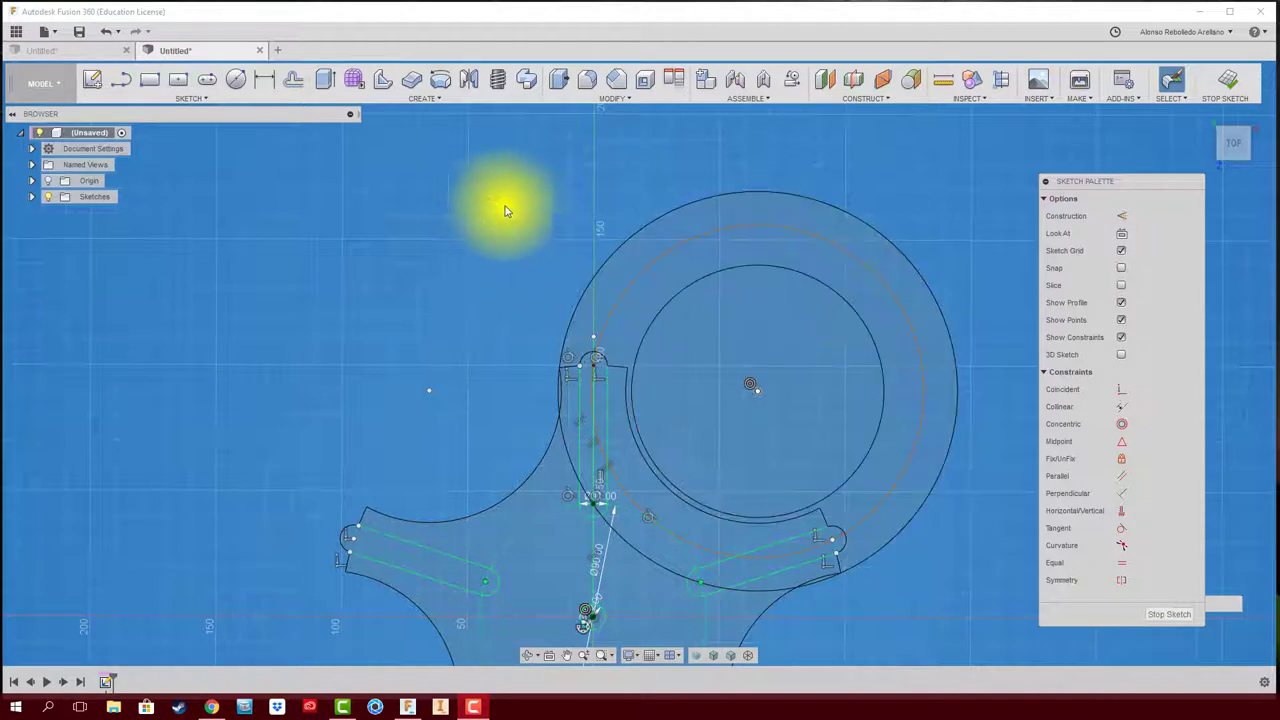
- Dimension the driver disc's inner circle at 104 mm diameter and reframe the disc
click(263, 80)
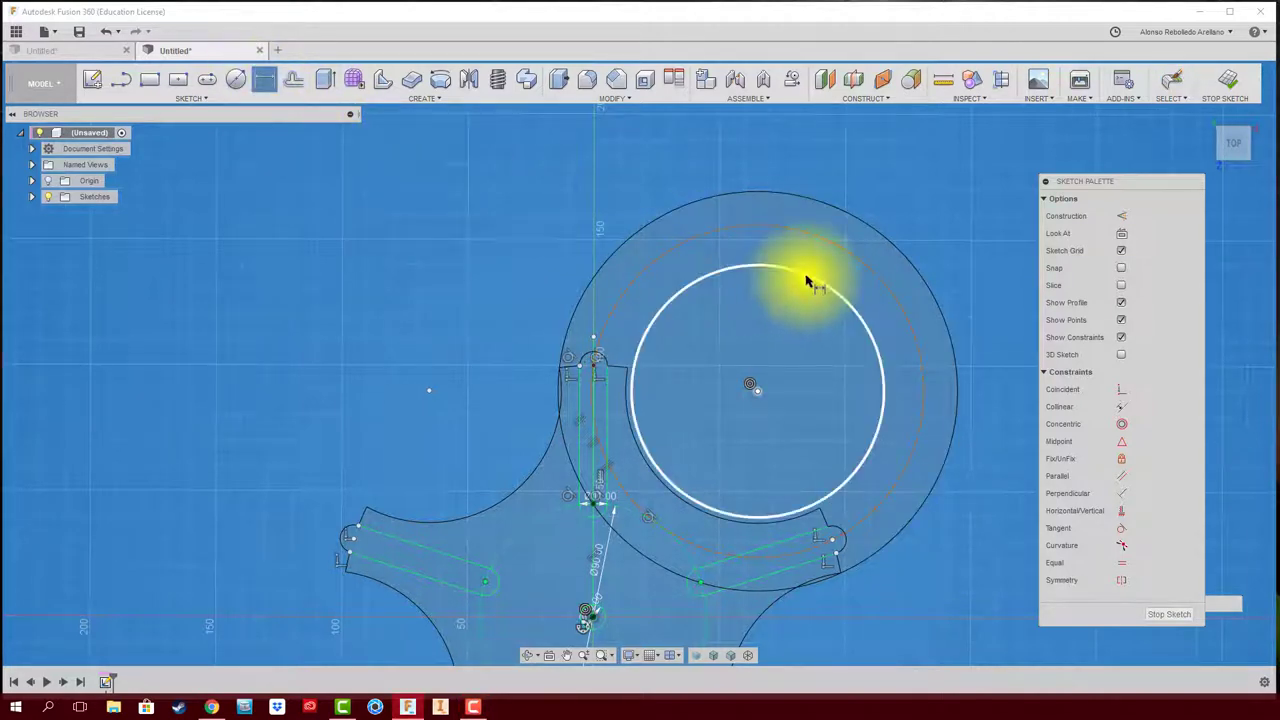
click(808, 277)
click(970, 230)
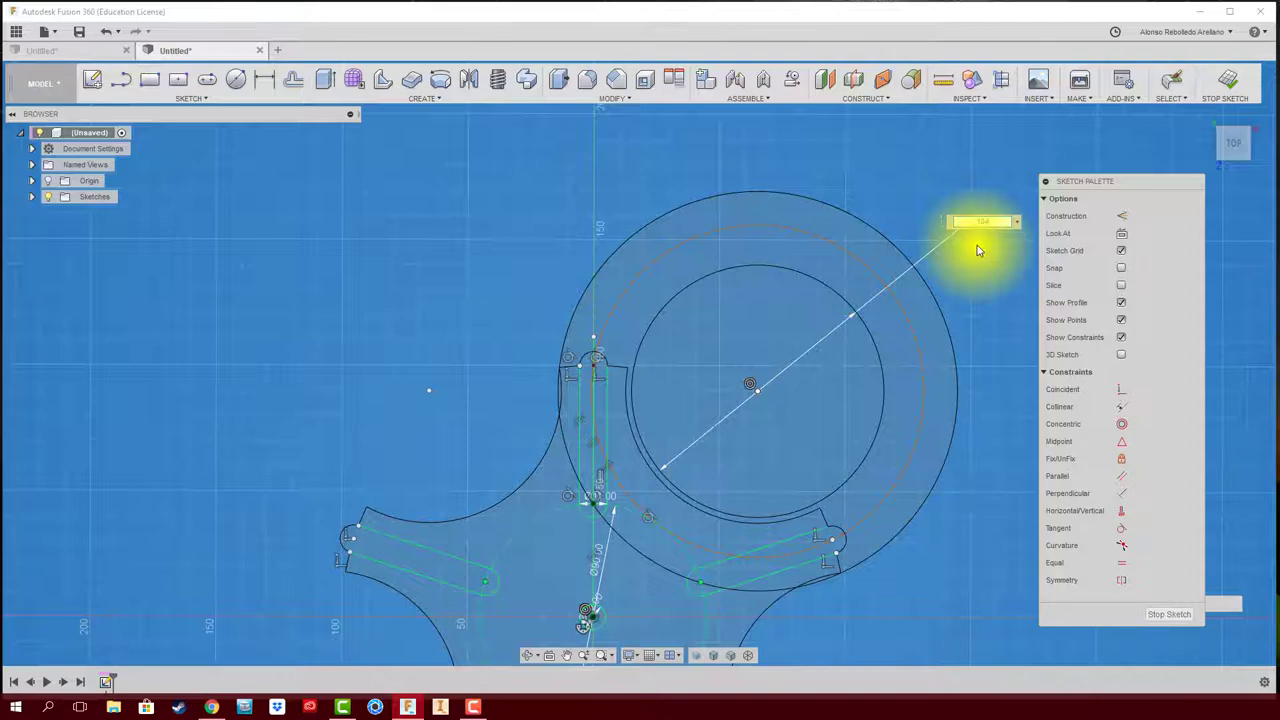
key(Return)
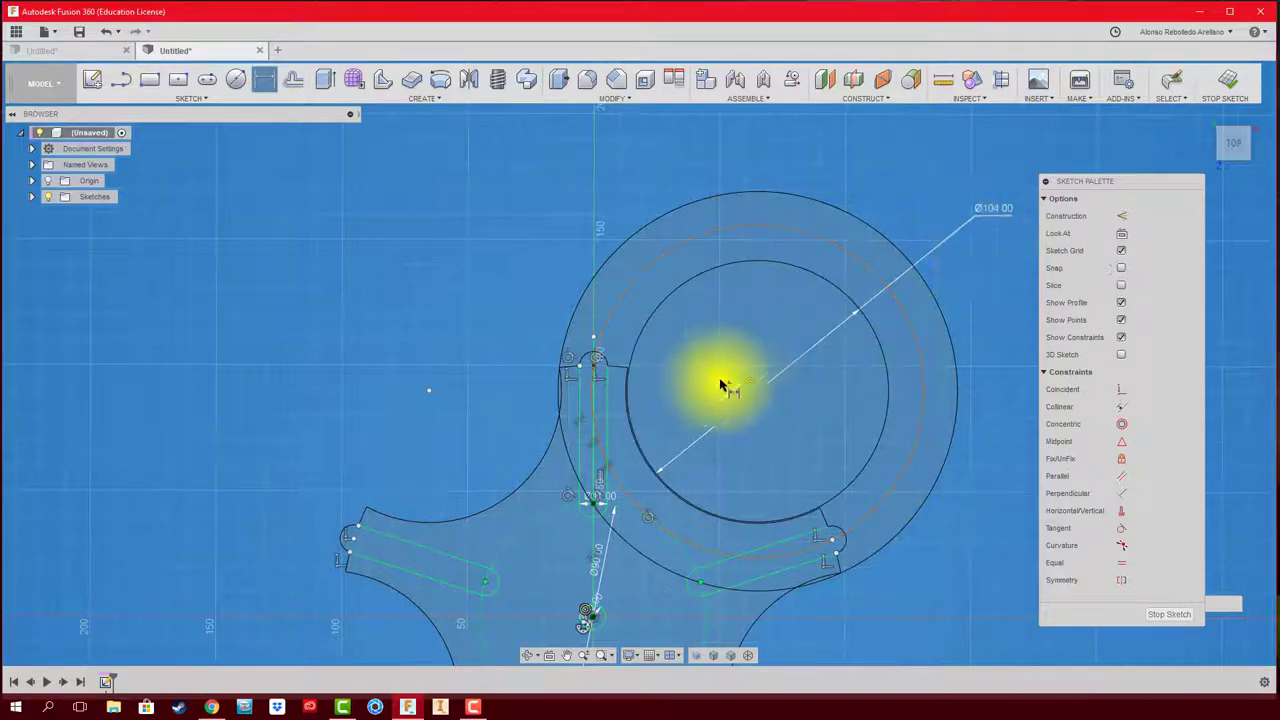
scroll(615, 385, up, 3)
scroll(615, 385, up, 2)
scroll(677, 391, up, 2)
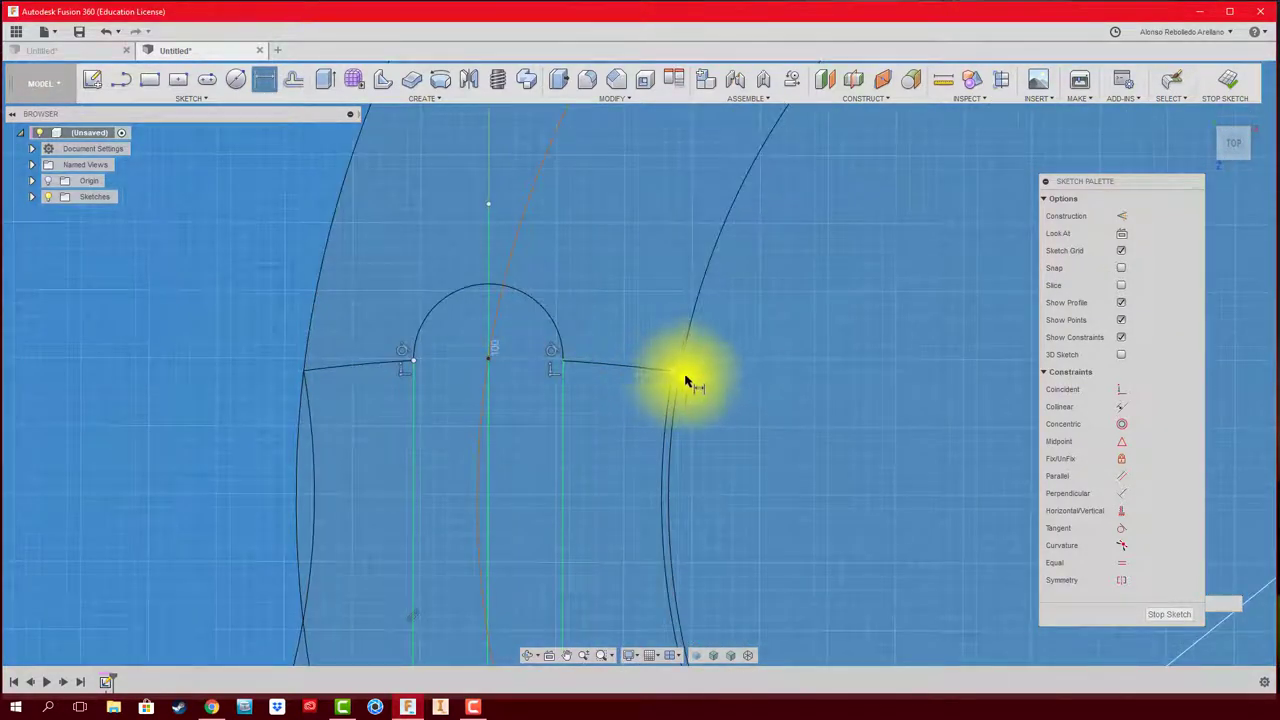
scroll(677, 387, down, 1)
scroll(666, 386, down, 2)
scroll(771, 423, down, 2)
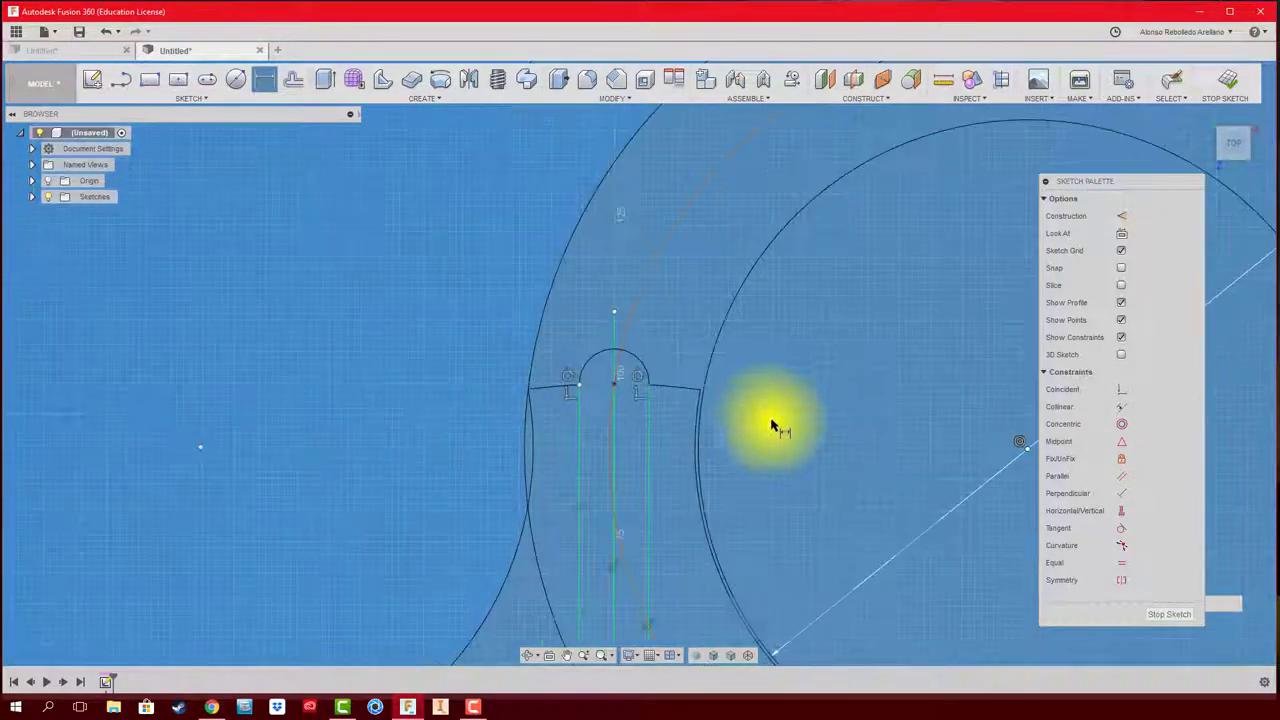
scroll(916, 443, down, 1)
middle_drag(920, 440, 620, 371)
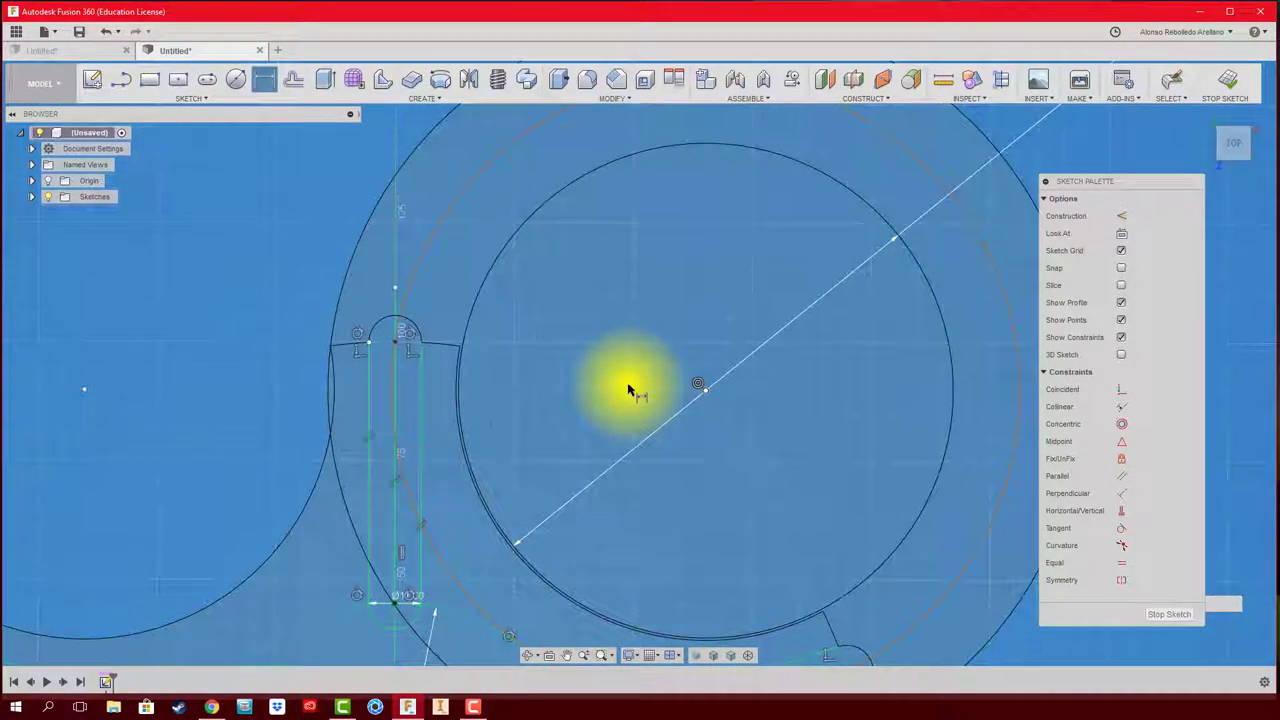
scroll(640, 400, down, 2)
scroll(651, 425, down, 1)
middle_drag(651, 428, 703, 423)
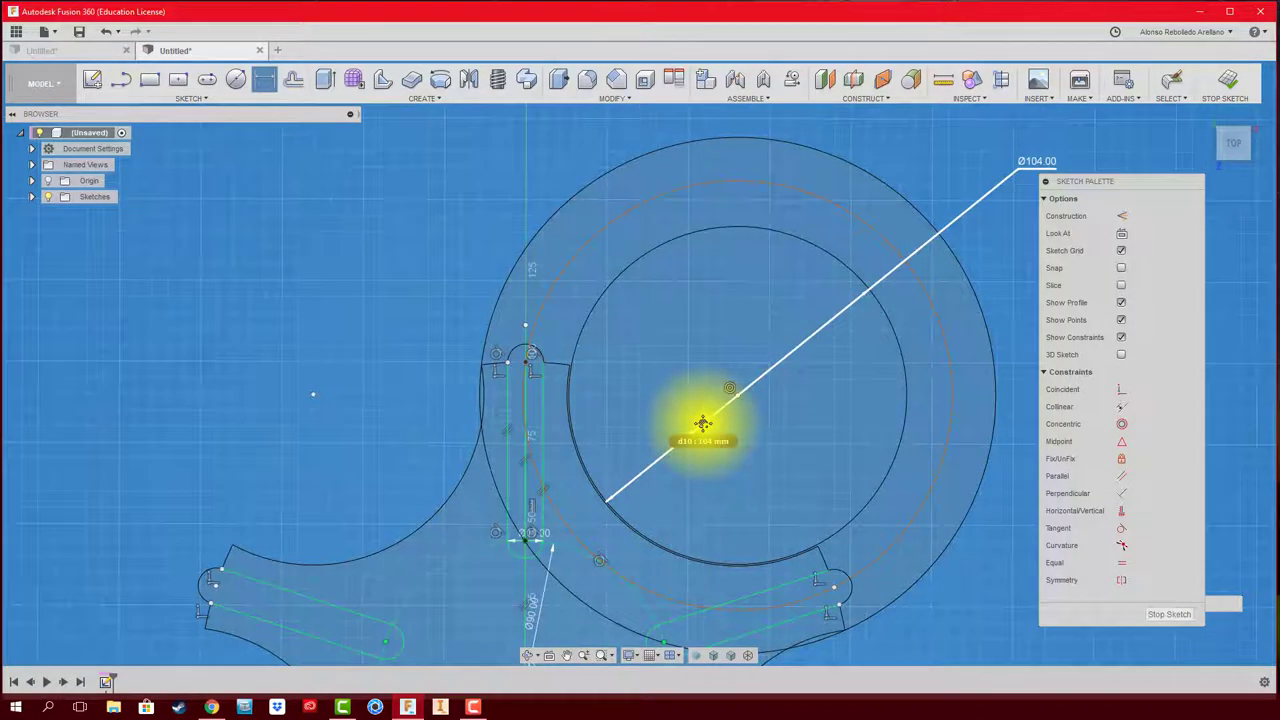
middle_drag(828, 420, 733, 428)
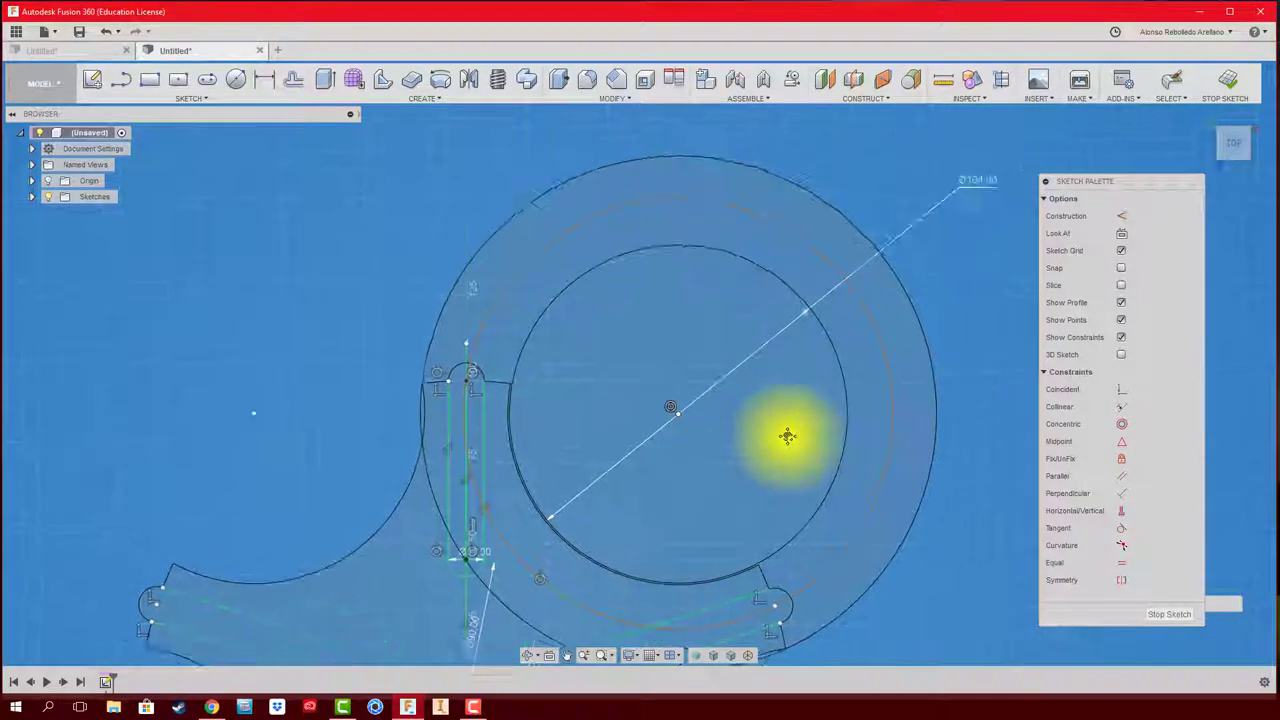
middle_drag(720, 650, 823, 571)
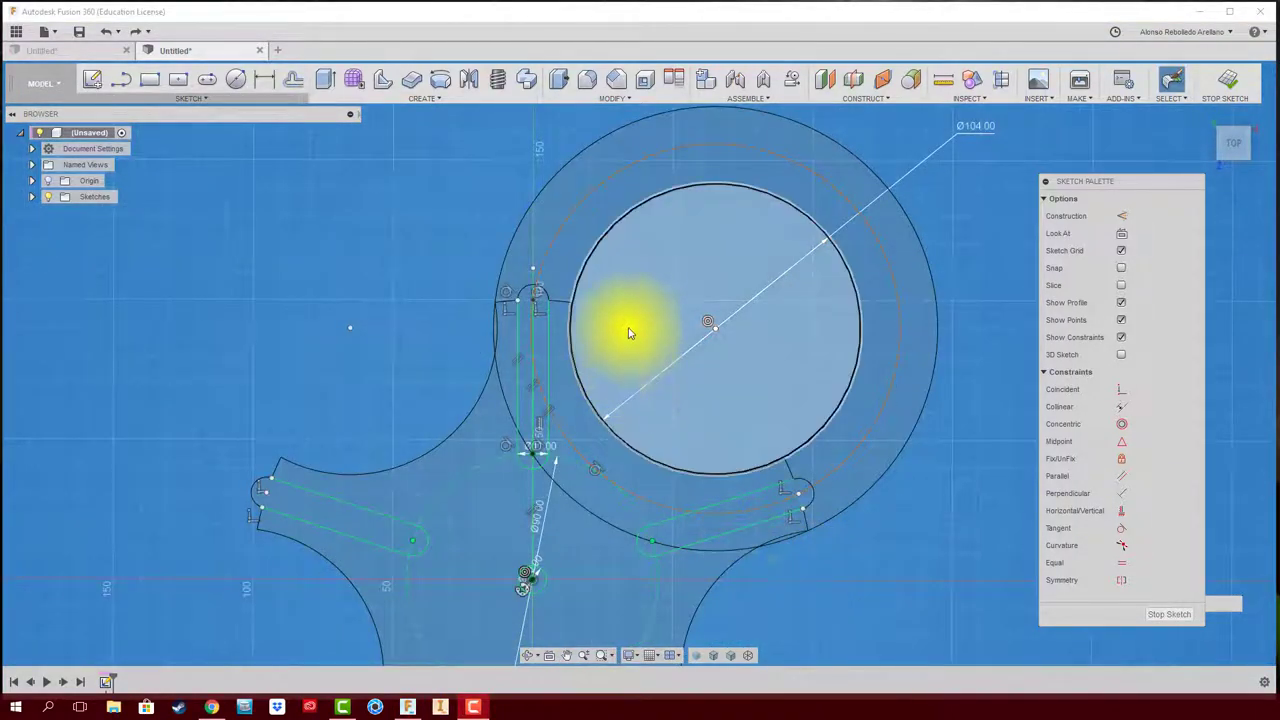
click(565, 290)
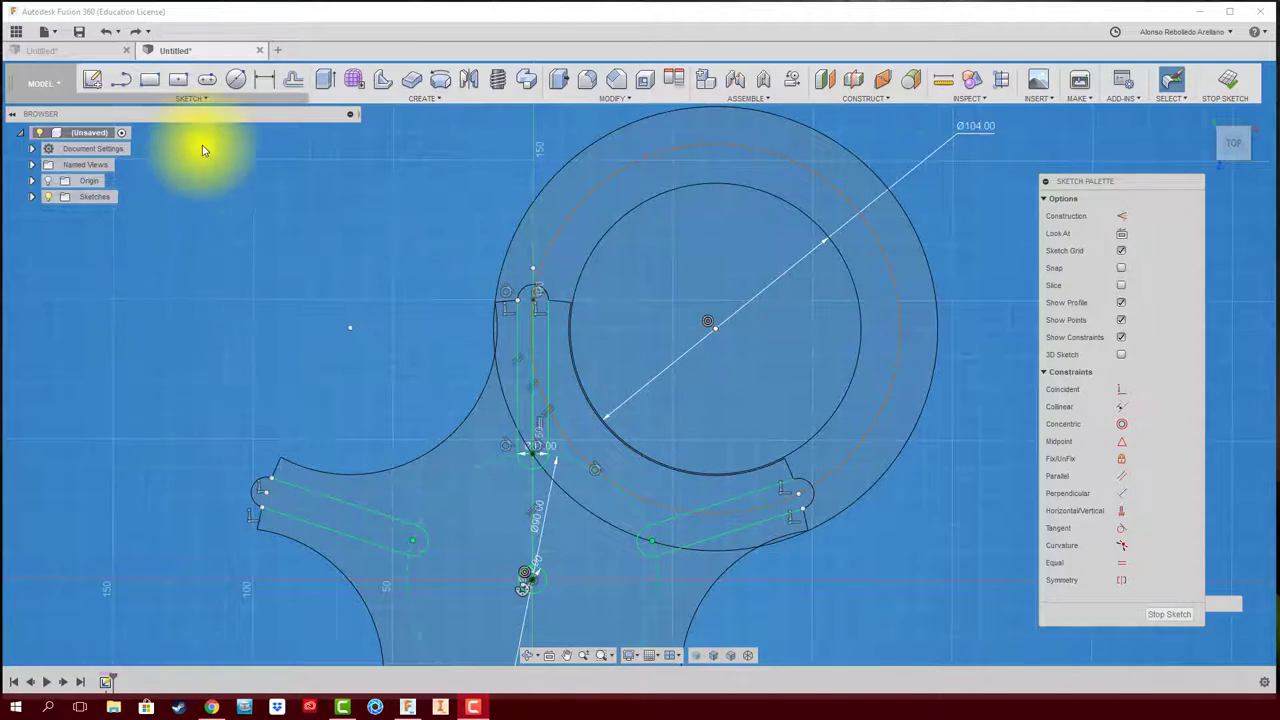
- Draw a centre-point arc sweeping across the locking disc
click(203, 103)
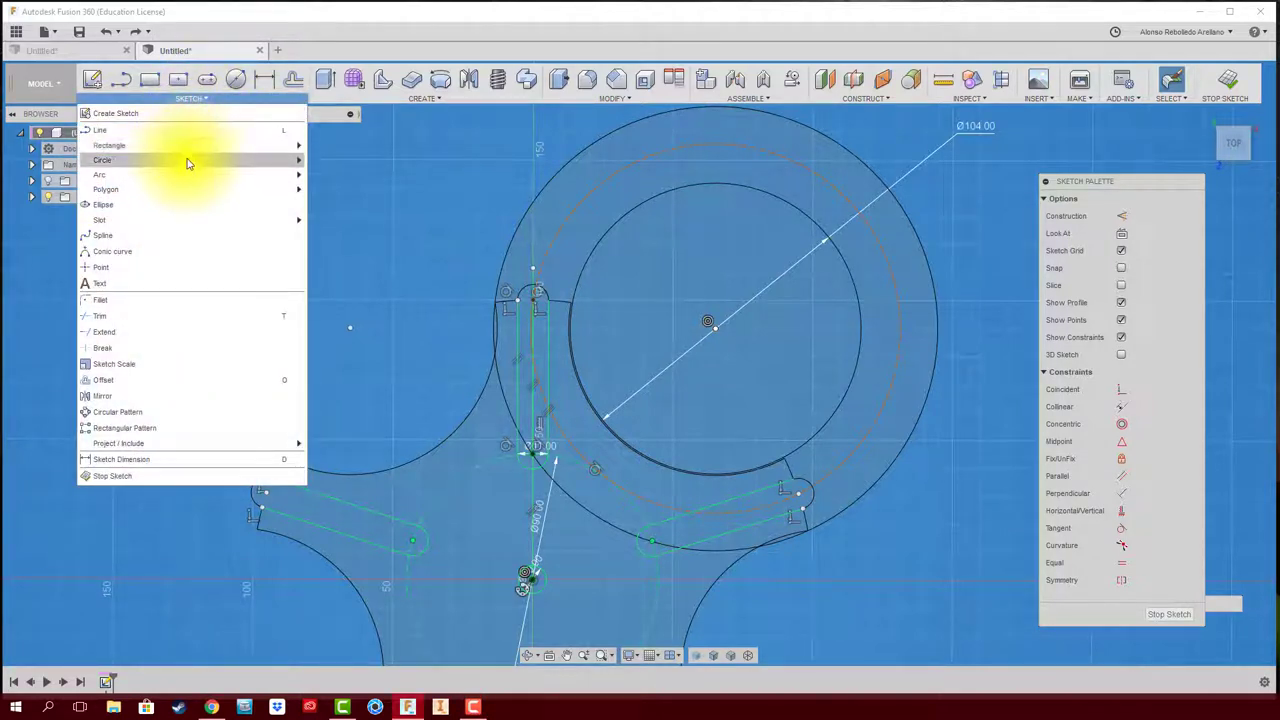
mouse_move(100, 175)
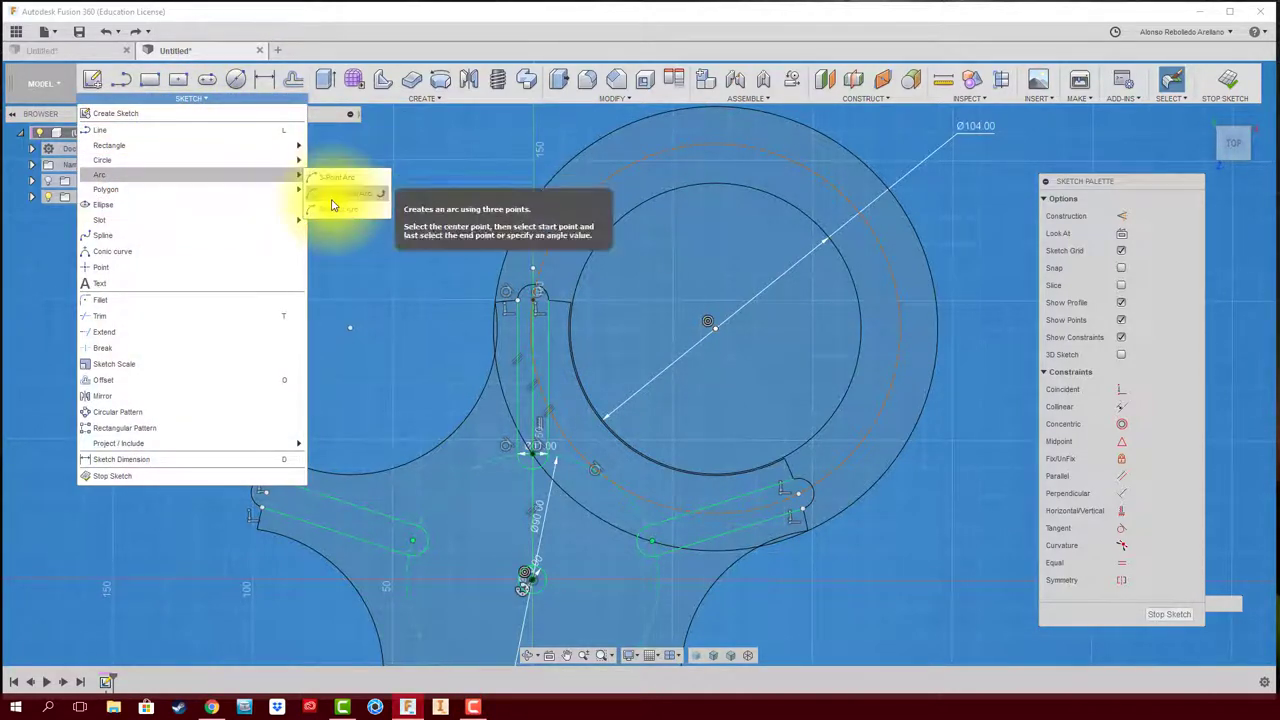
click(333, 200)
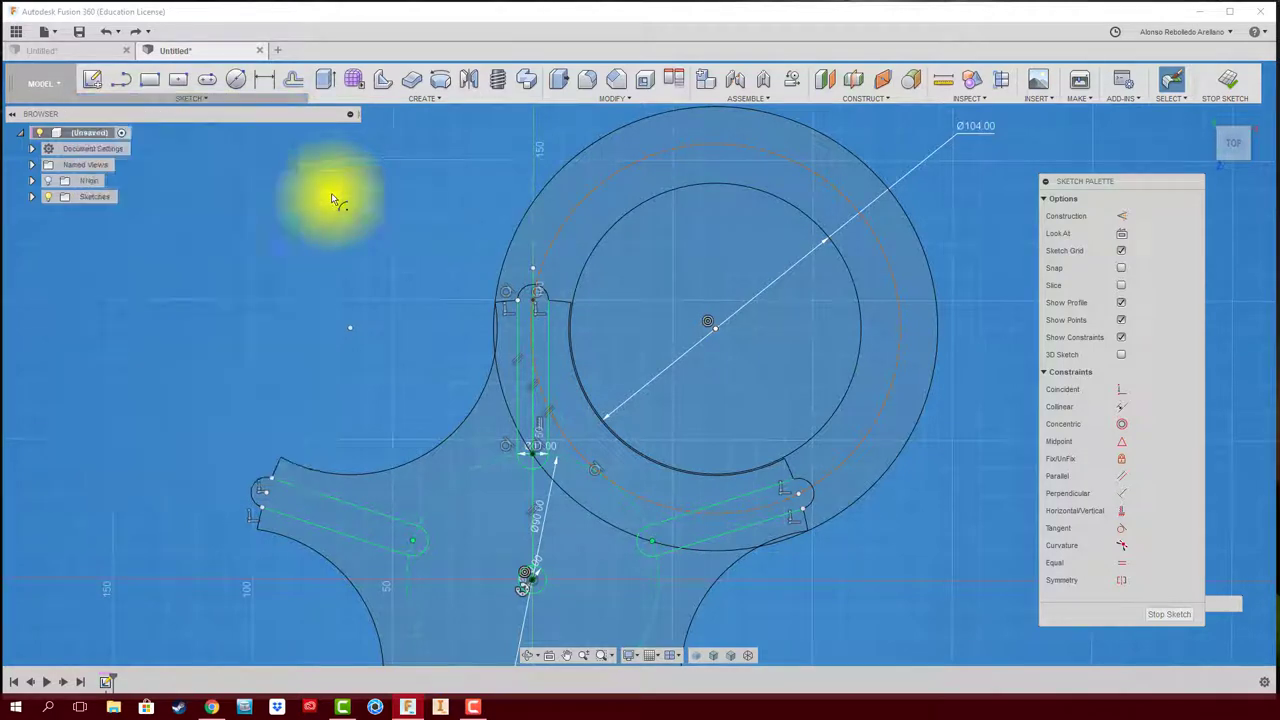
click(532, 586)
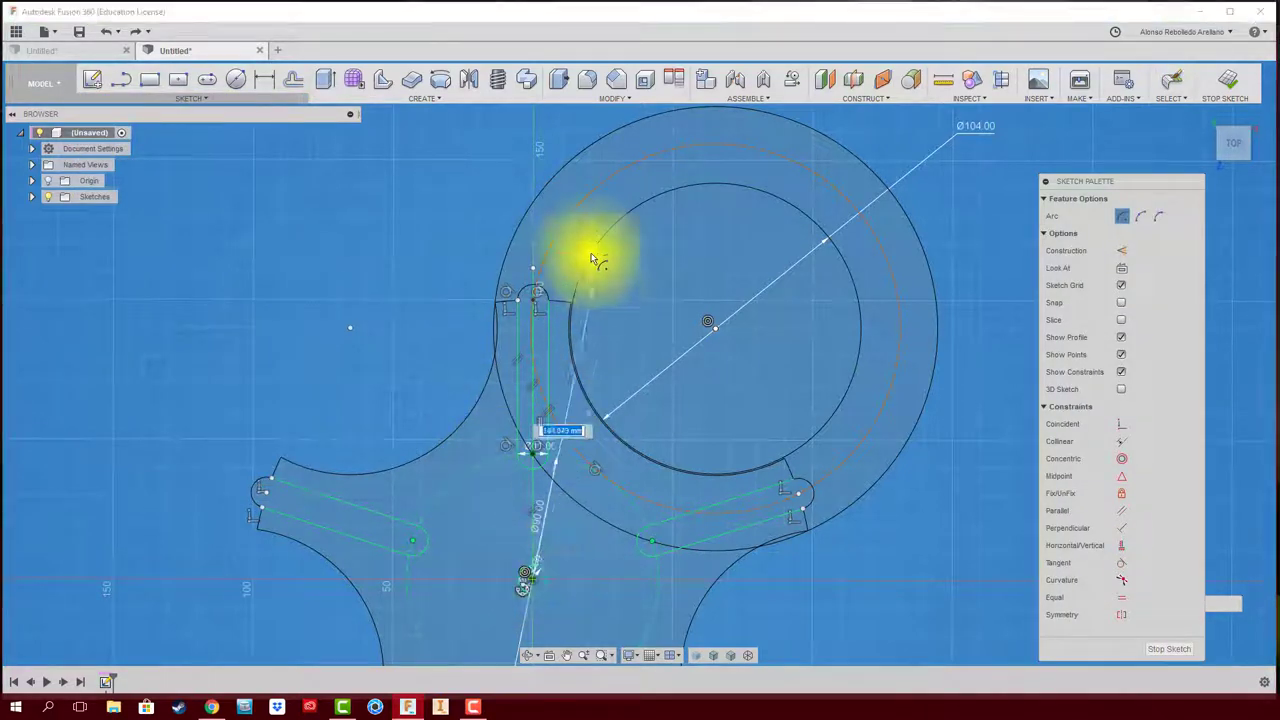
click(562, 237)
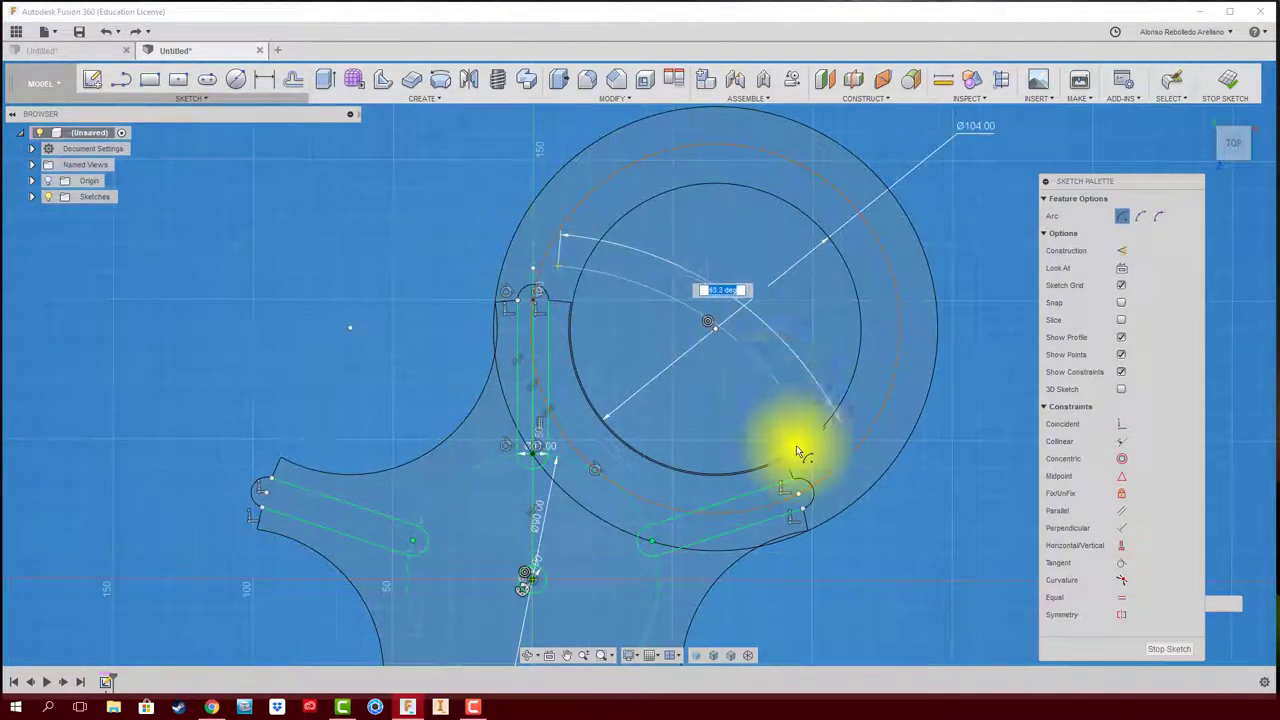
click(822, 458)
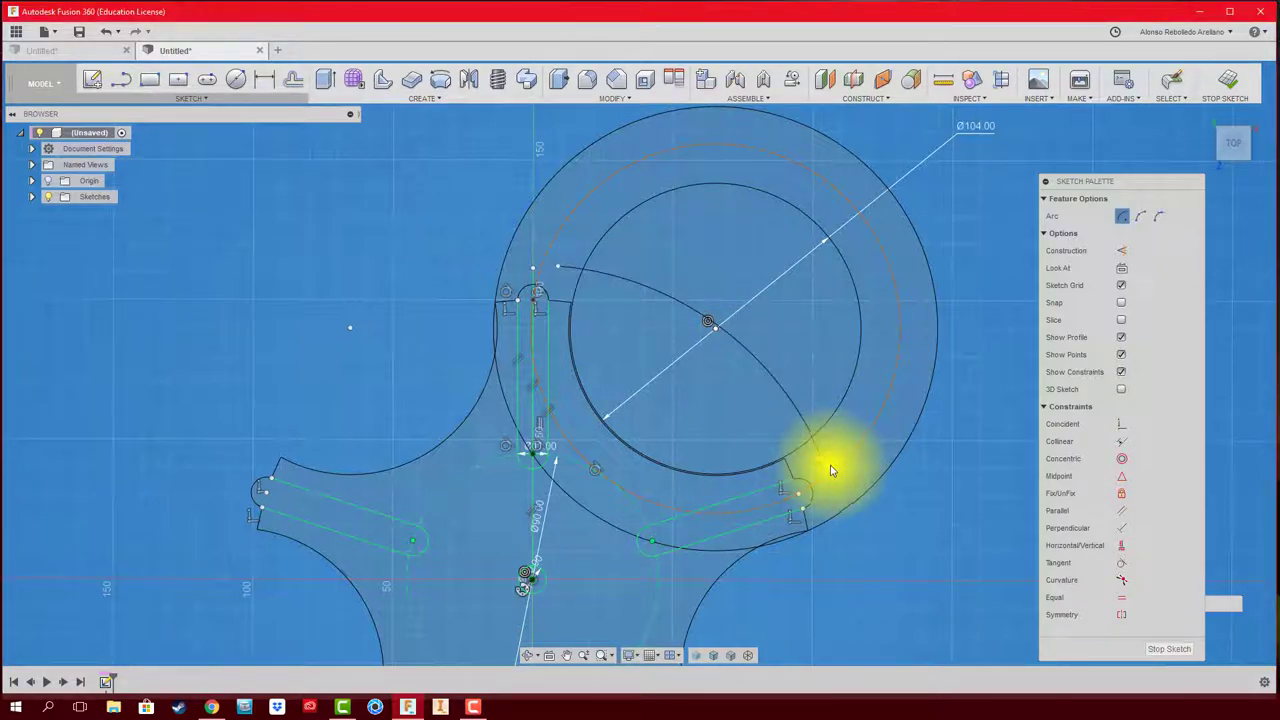
right_click(825, 471)
click(884, 470)
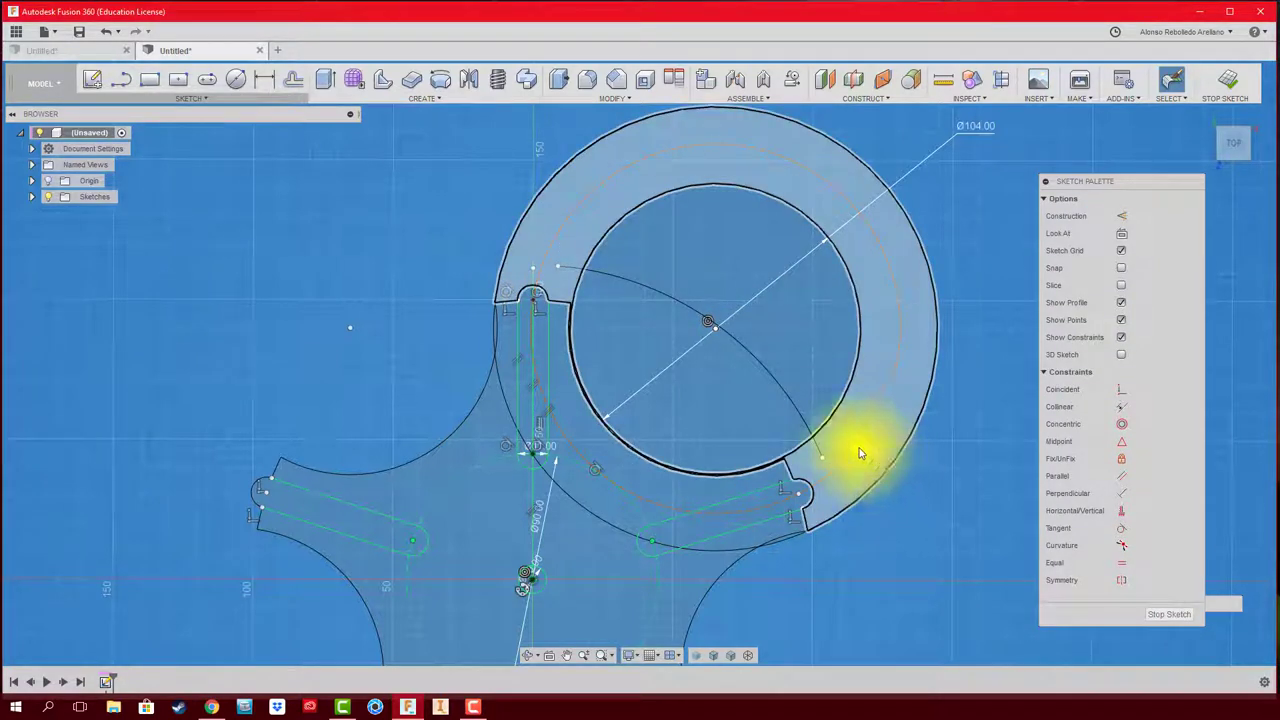
- Dimension the large arc to a radius of 100.5 mm
key(t)
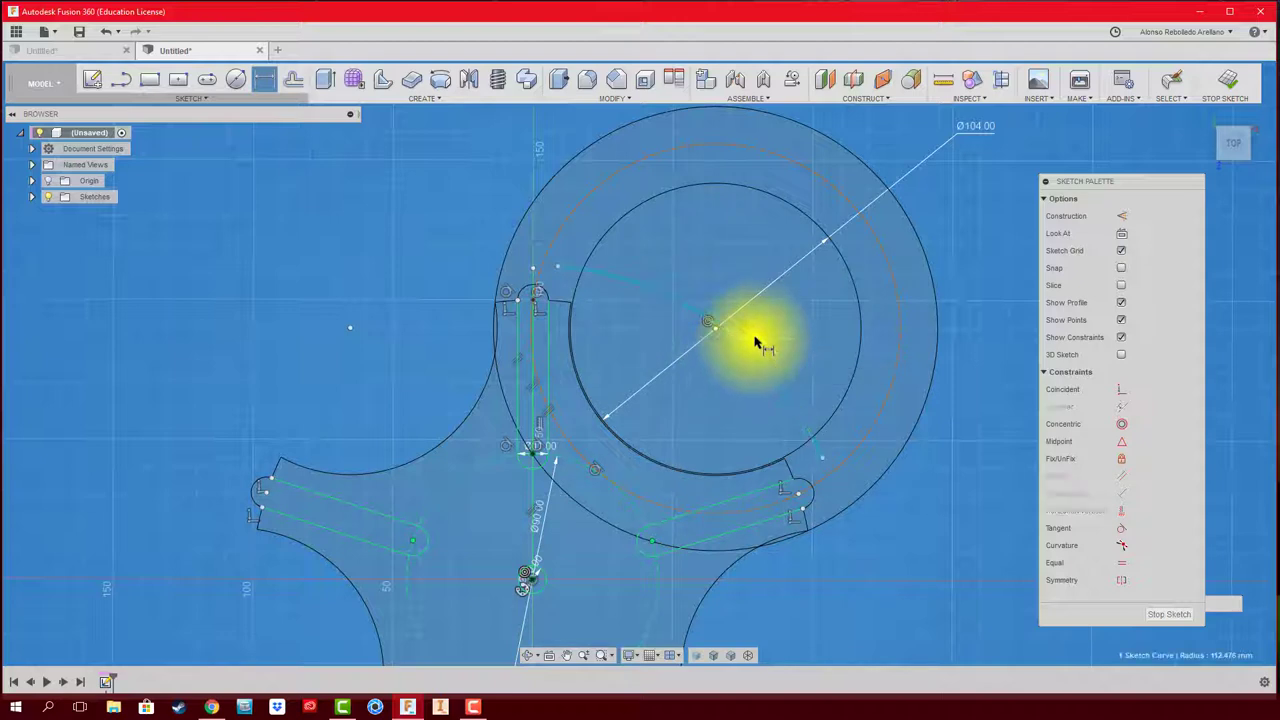
click(779, 335)
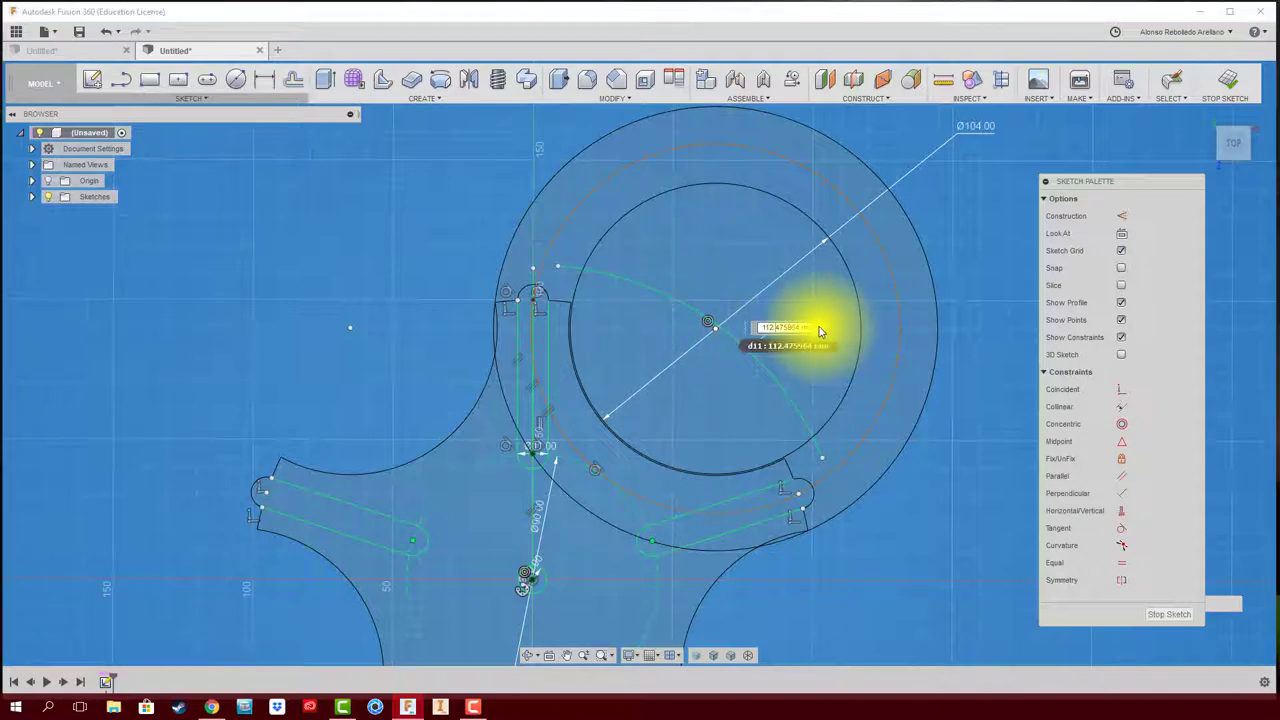
click(815, 328)
text(100.5)
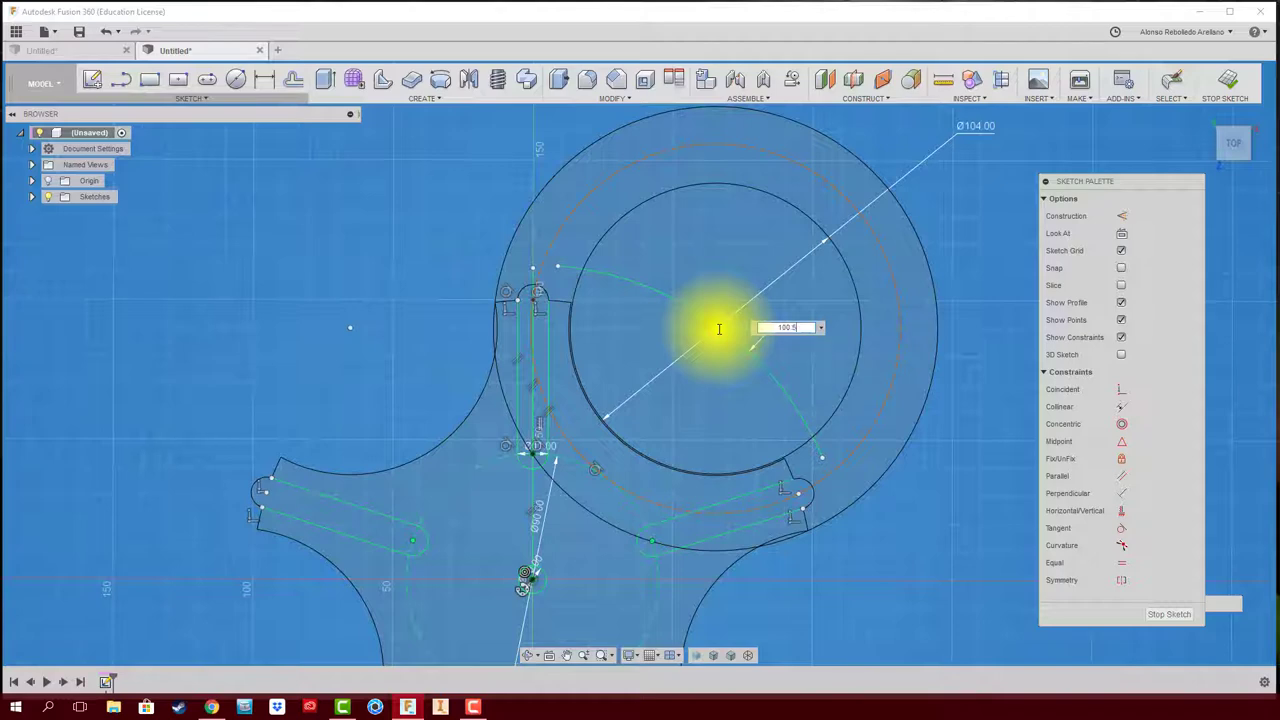
key(Return)
scroll(786, 477, up, 2)
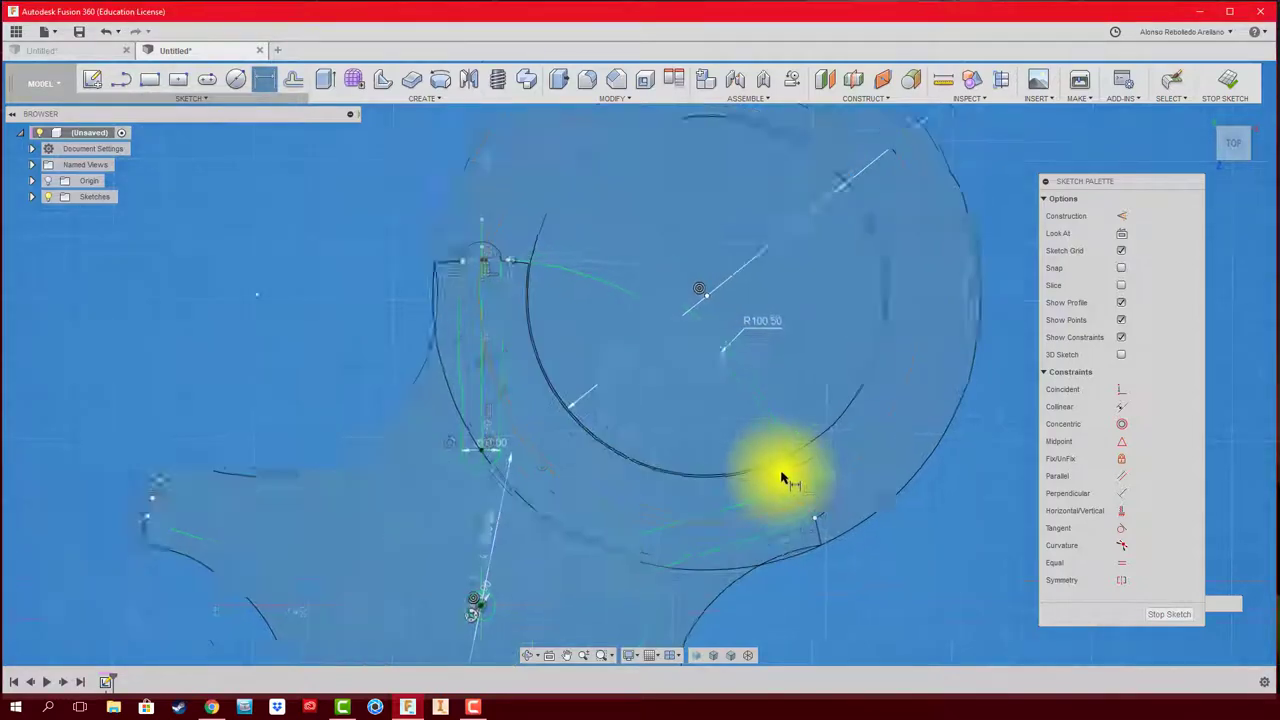
scroll(837, 451, up, 3)
scroll(834, 451, up, 2)
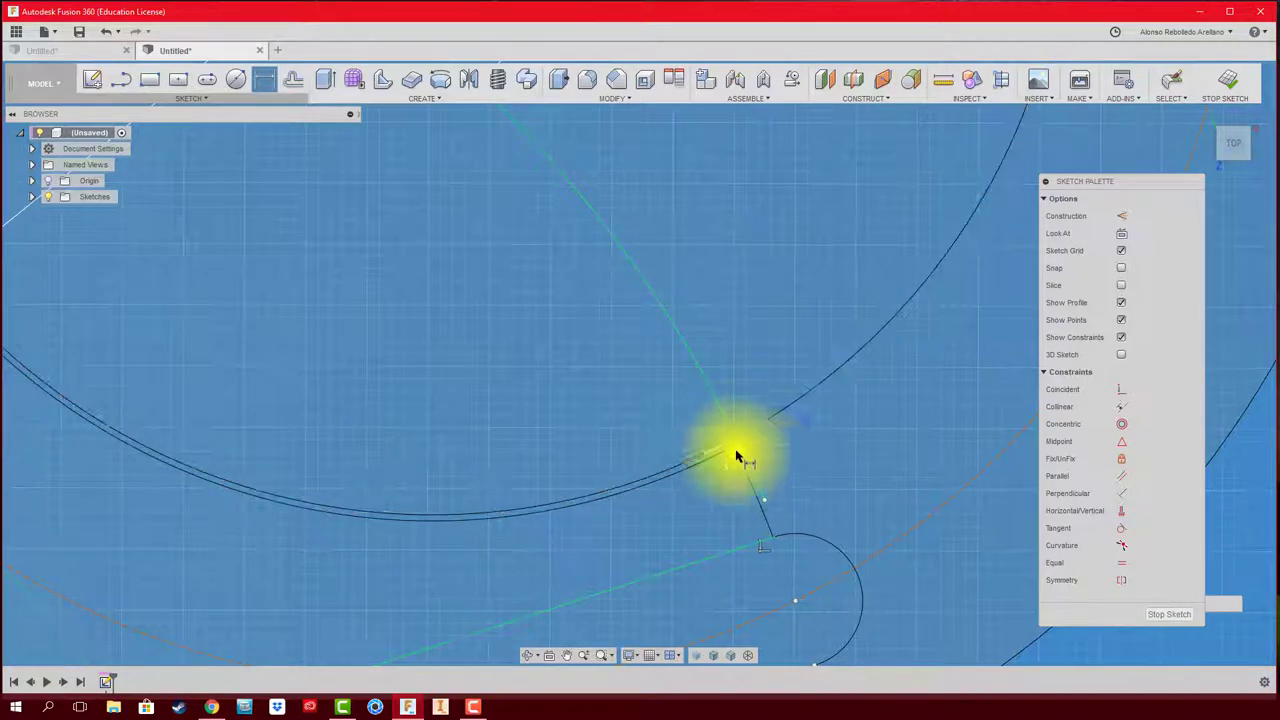
scroll(700, 380, down, 3)
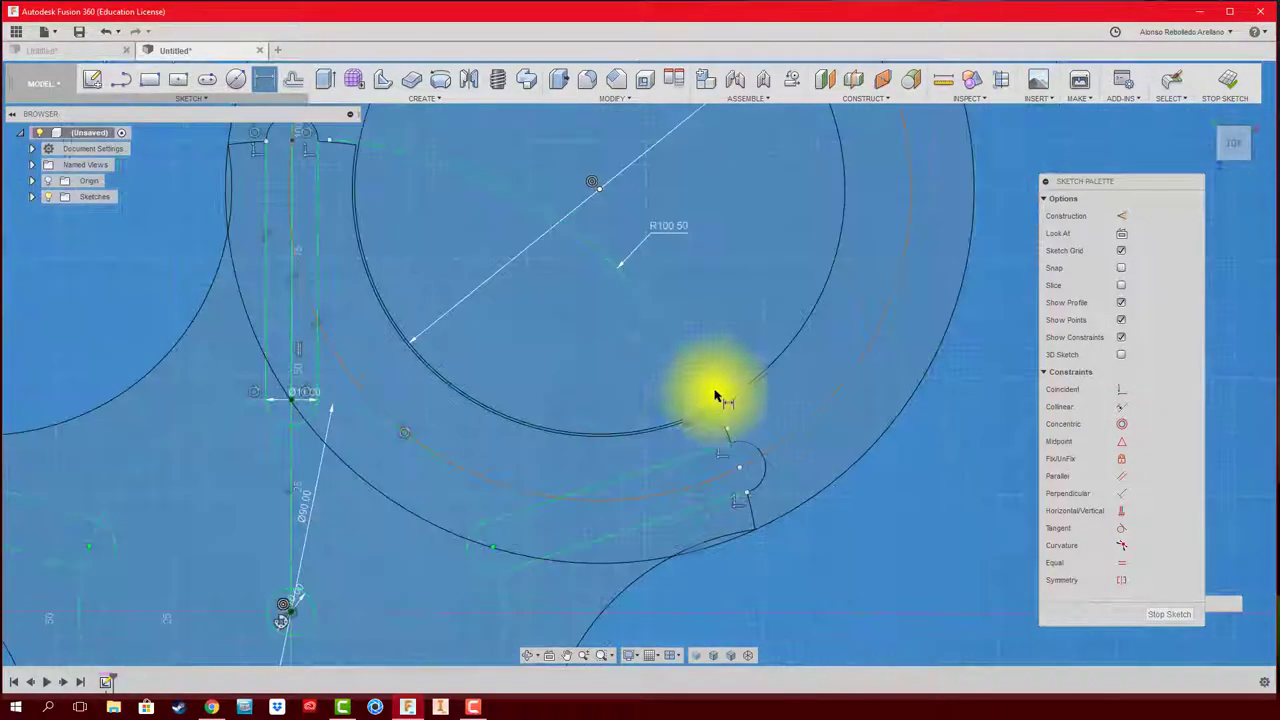
scroll(712, 392, down, 3)
scroll(688, 364, down, 3)
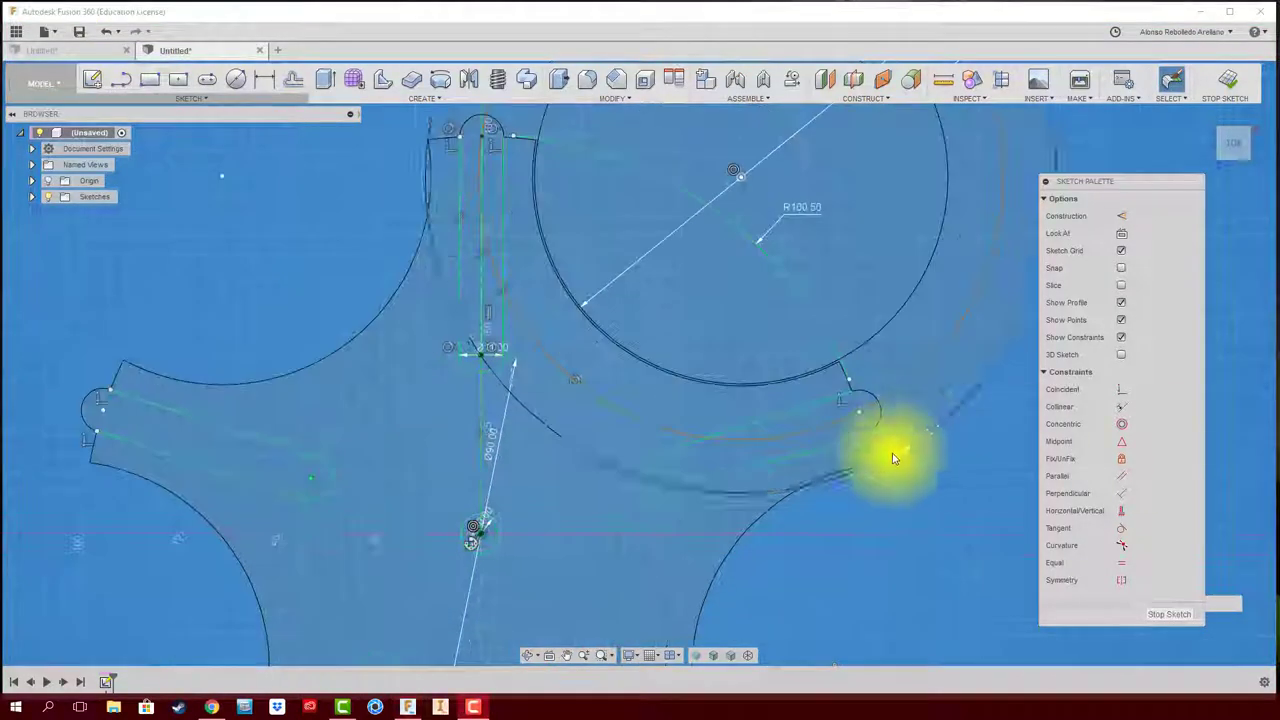
scroll(660, 505, down, 2)
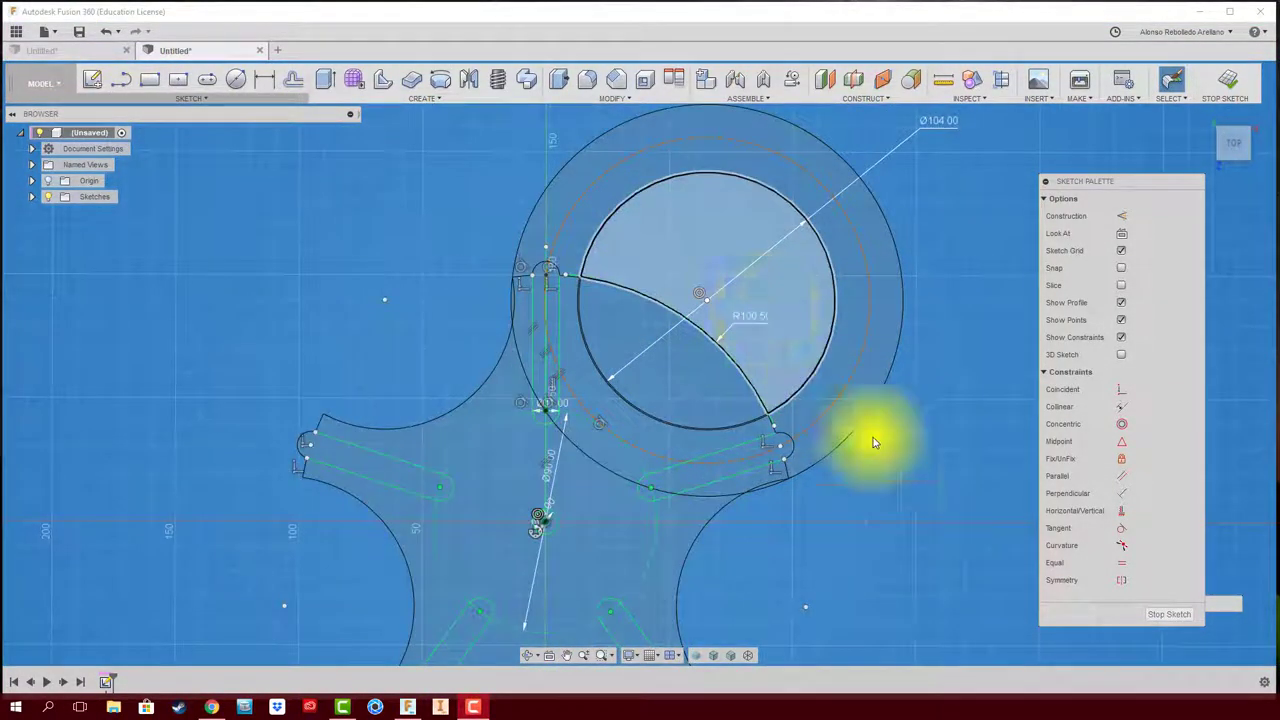
middle_drag(871, 437, 836, 460)
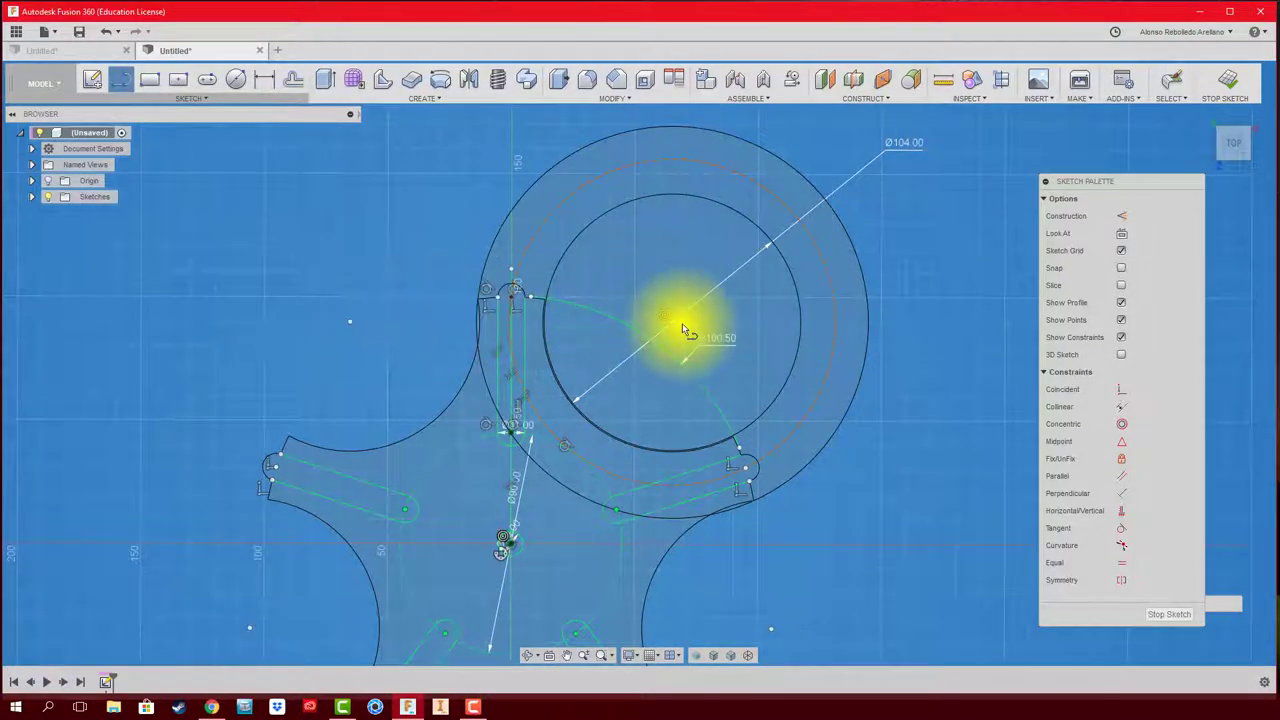
- Draw a construction line from the small circle's centre toward the locking disc
scroll(514, 571, up, 2)
scroll(500, 537, up, 2)
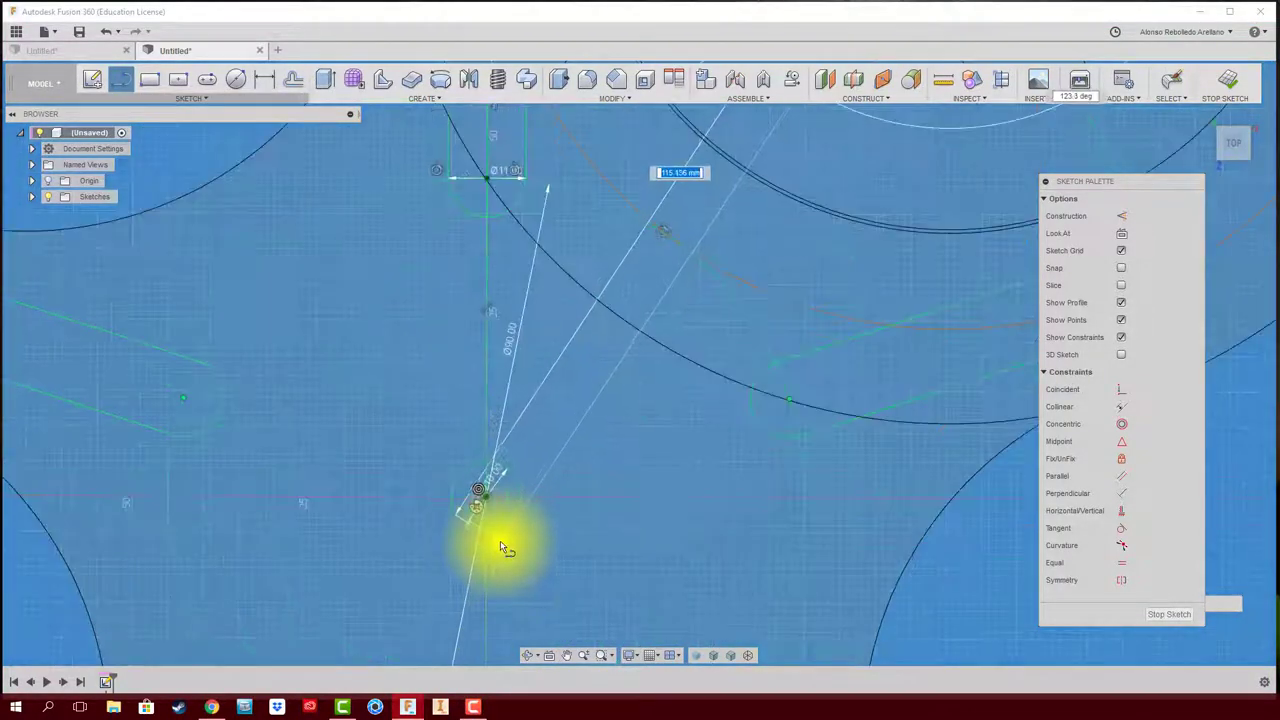
scroll(493, 485, up, 2)
click(474, 466)
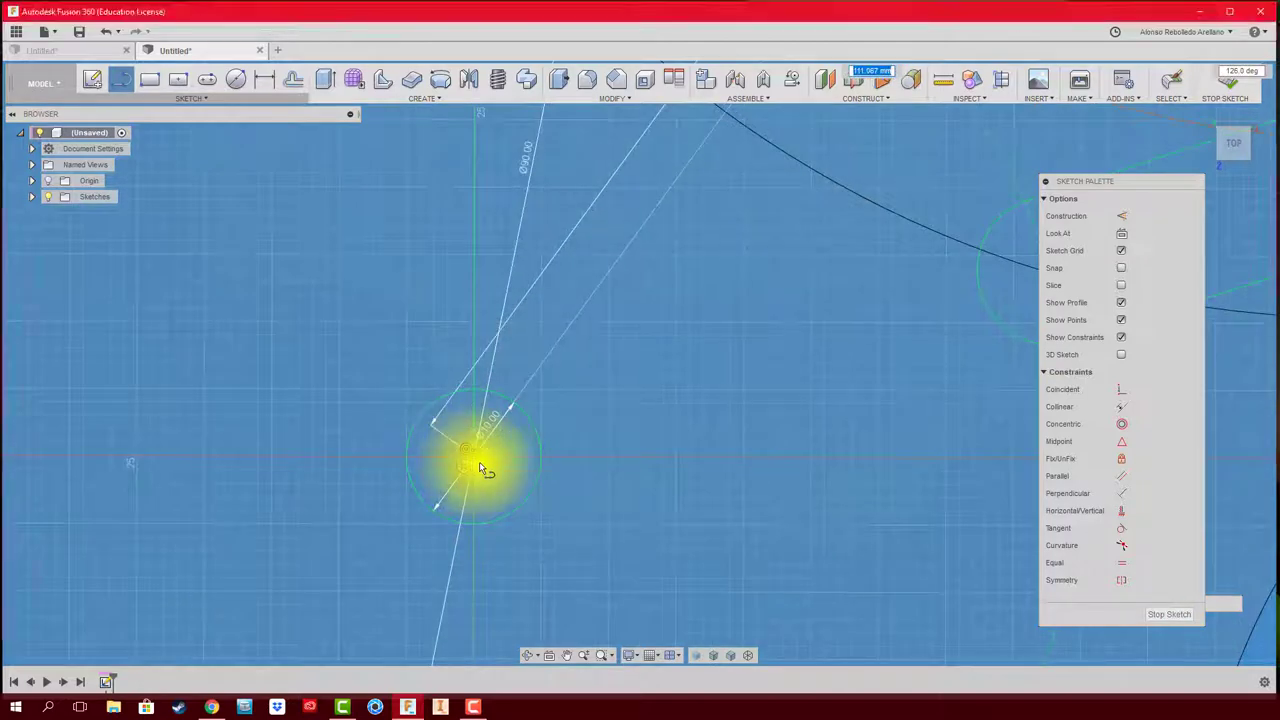
click(673, 377)
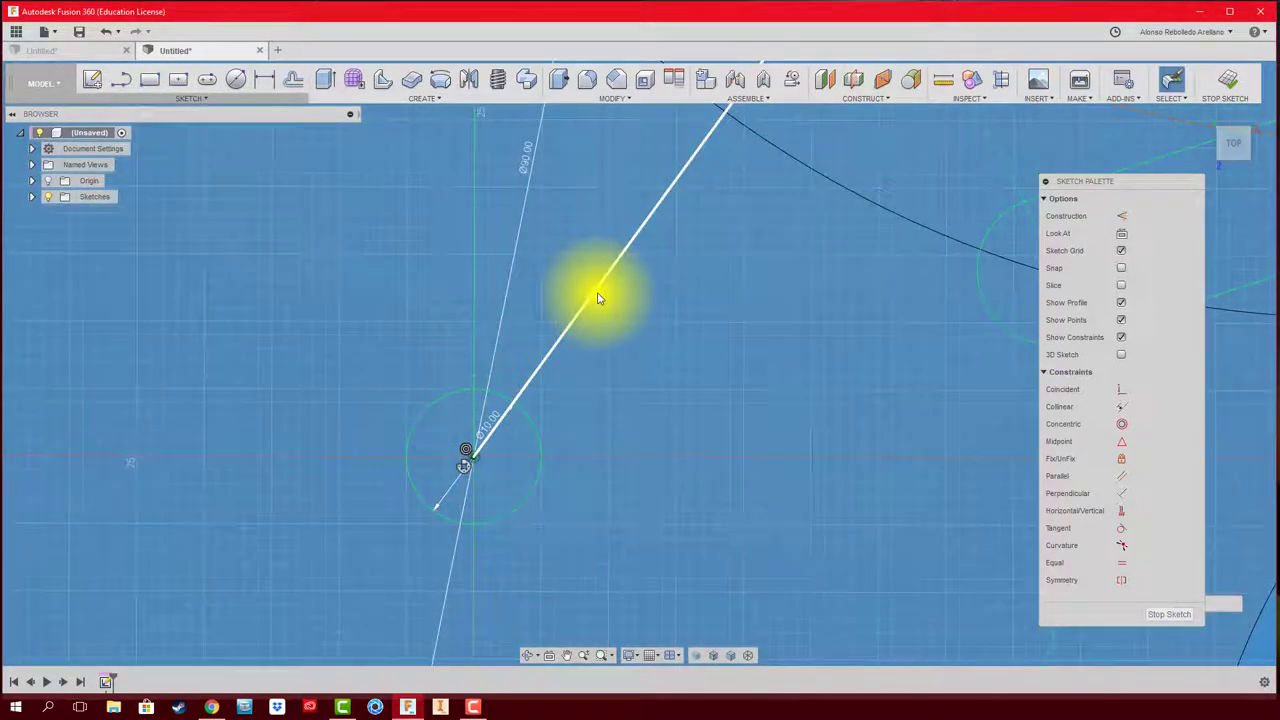
click(600, 294)
click(1120, 216)
scroll(749, 434, down, 2)
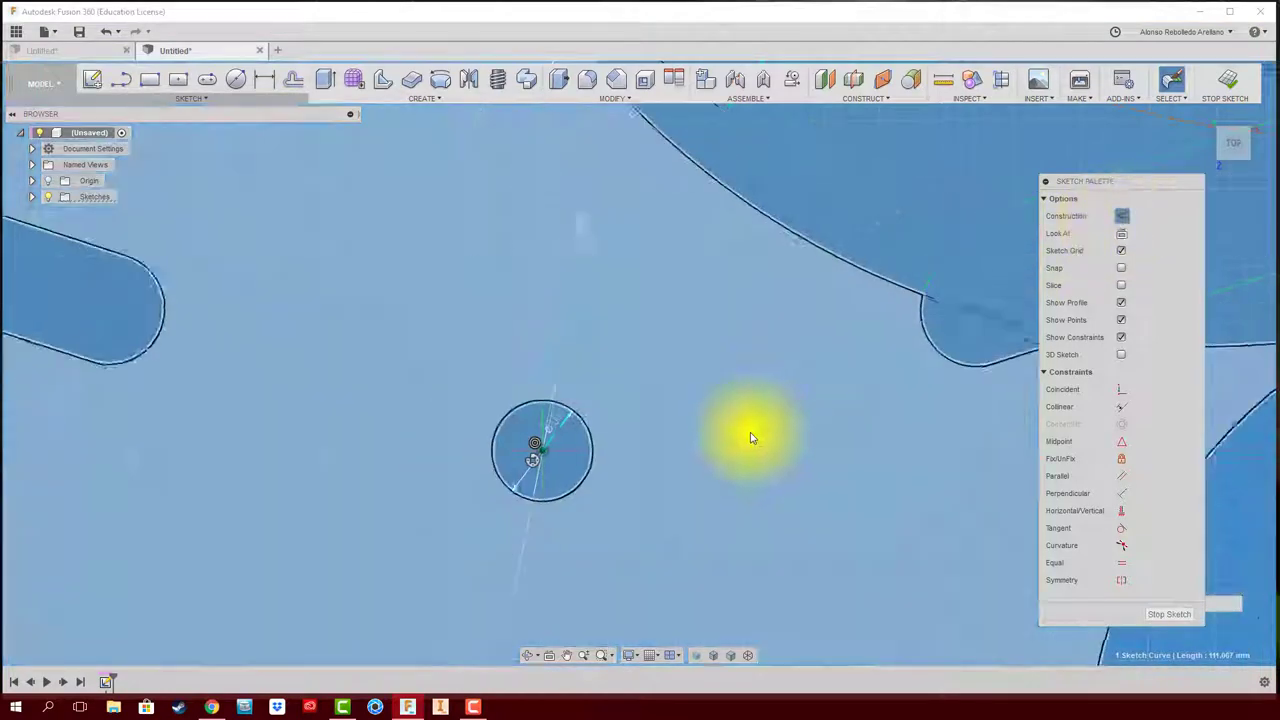
scroll(749, 449, down, 1)
scroll(738, 452, down, 1)
scroll(766, 290, up, 2)
scroll(772, 323, down, 2)
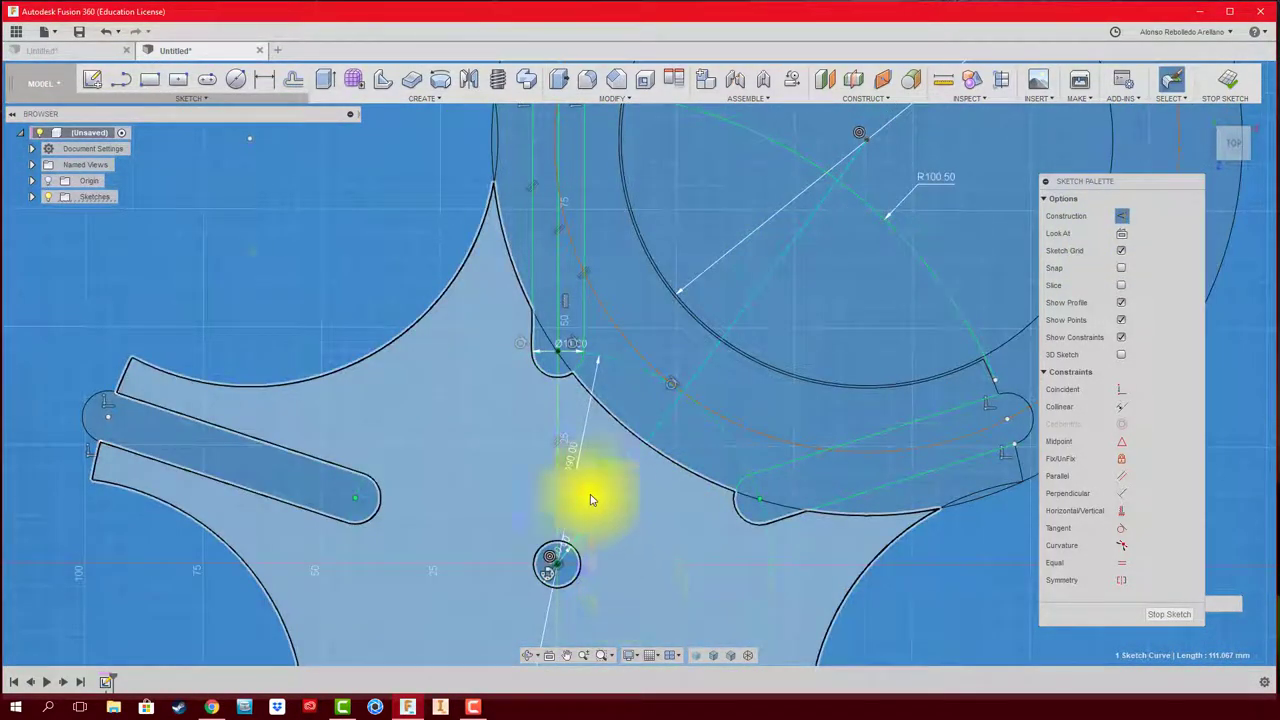
- Add a Ø10 mm pin circle centred on the construction line
click(232, 77)
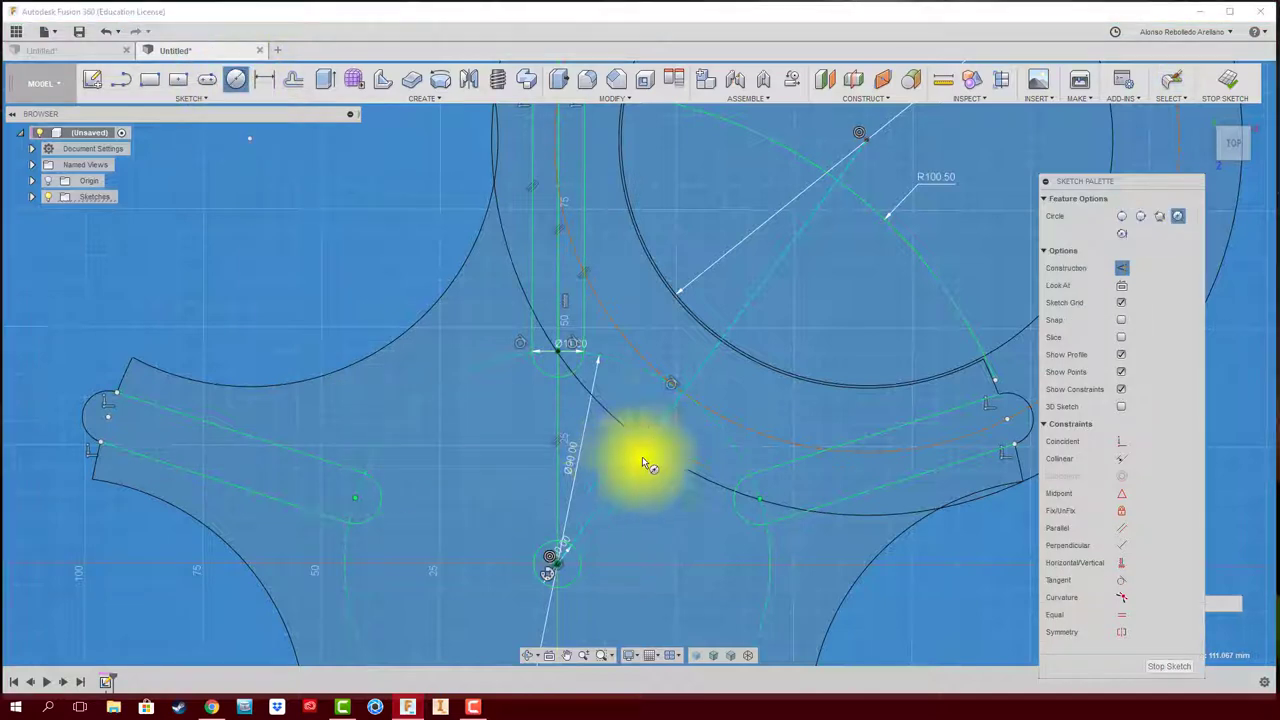
click(686, 395)
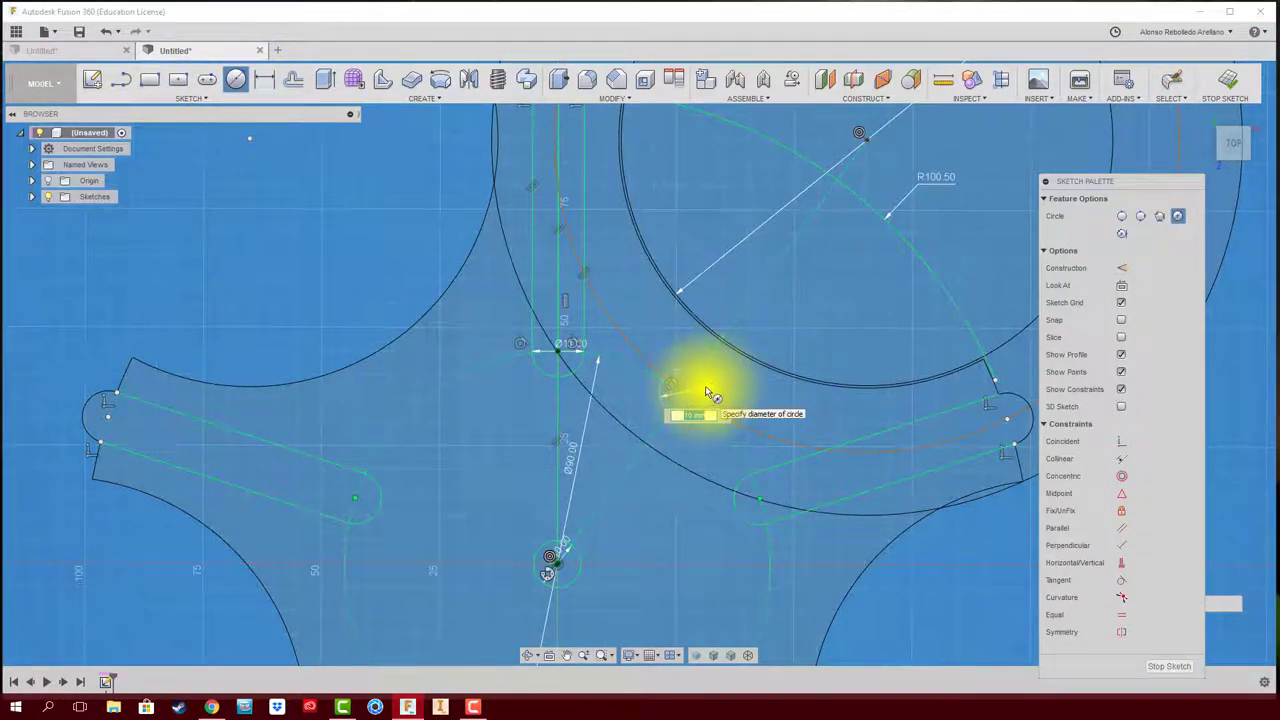
click(708, 395)
key(Escape)
middle_drag(826, 267, 734, 434)
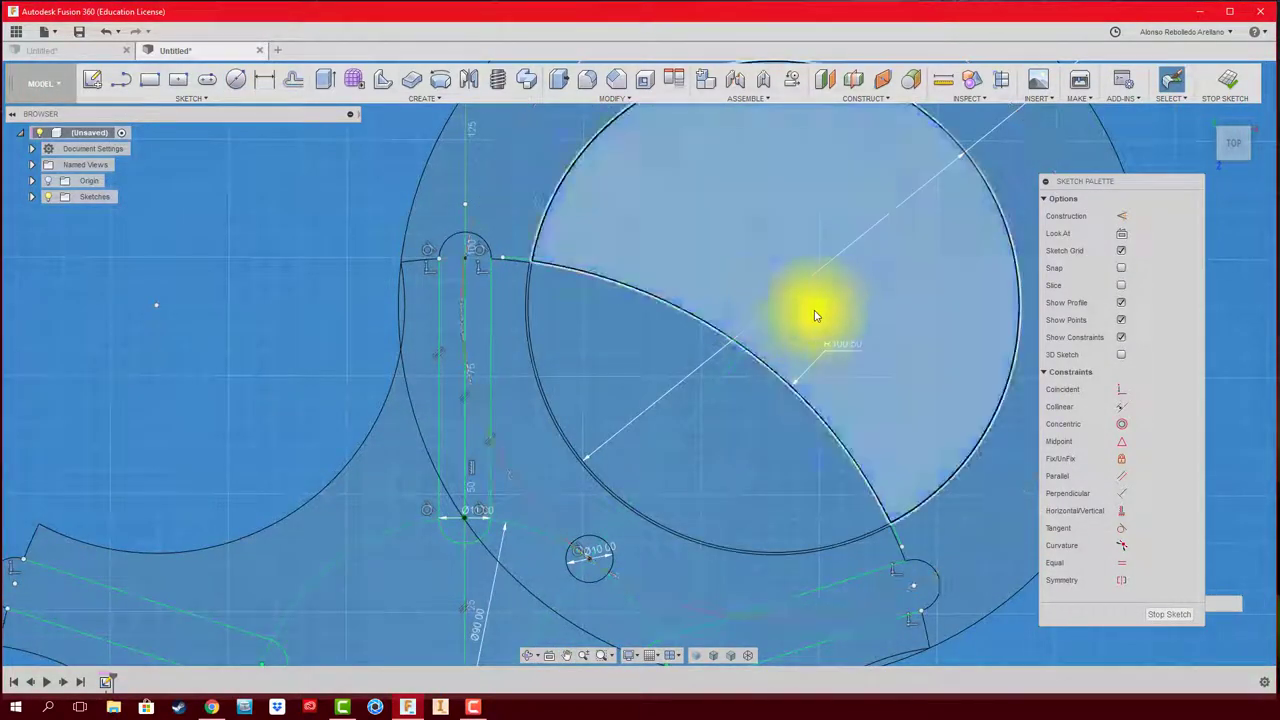
- Add a 10 mm diameter circle at the locking disc centre
key(c)
click(777, 306)
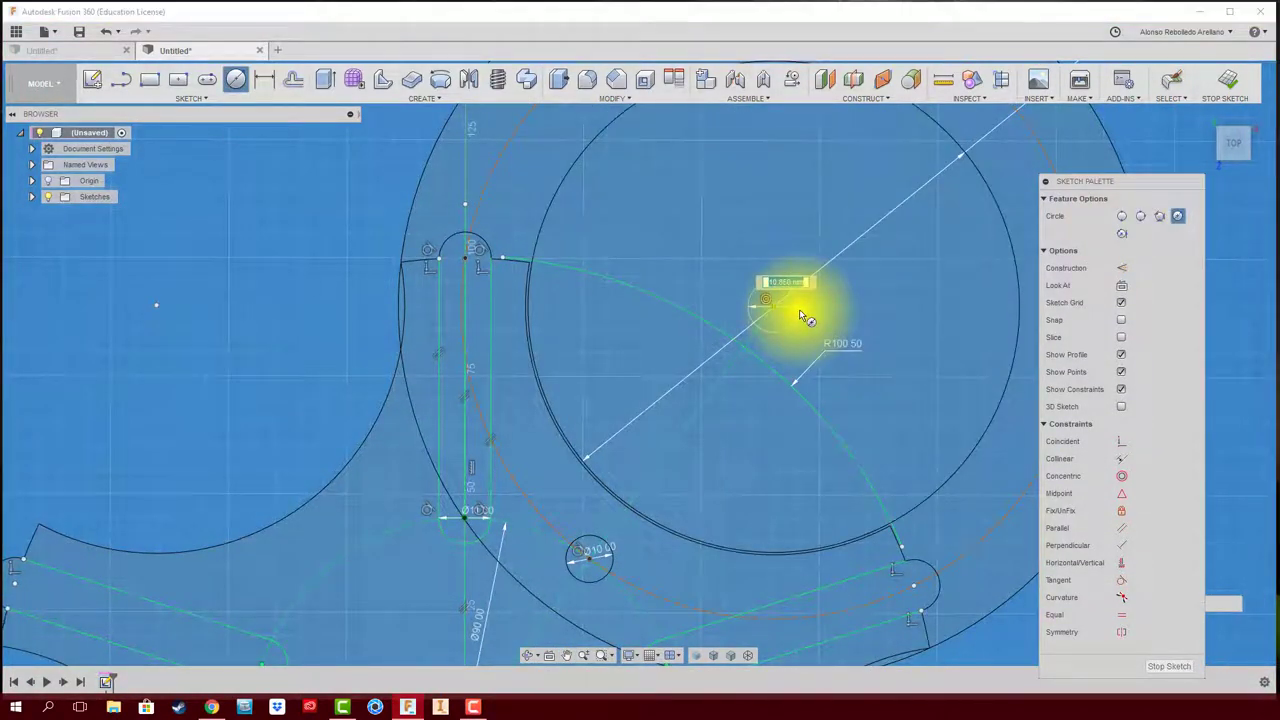
text(10)
key(Return)
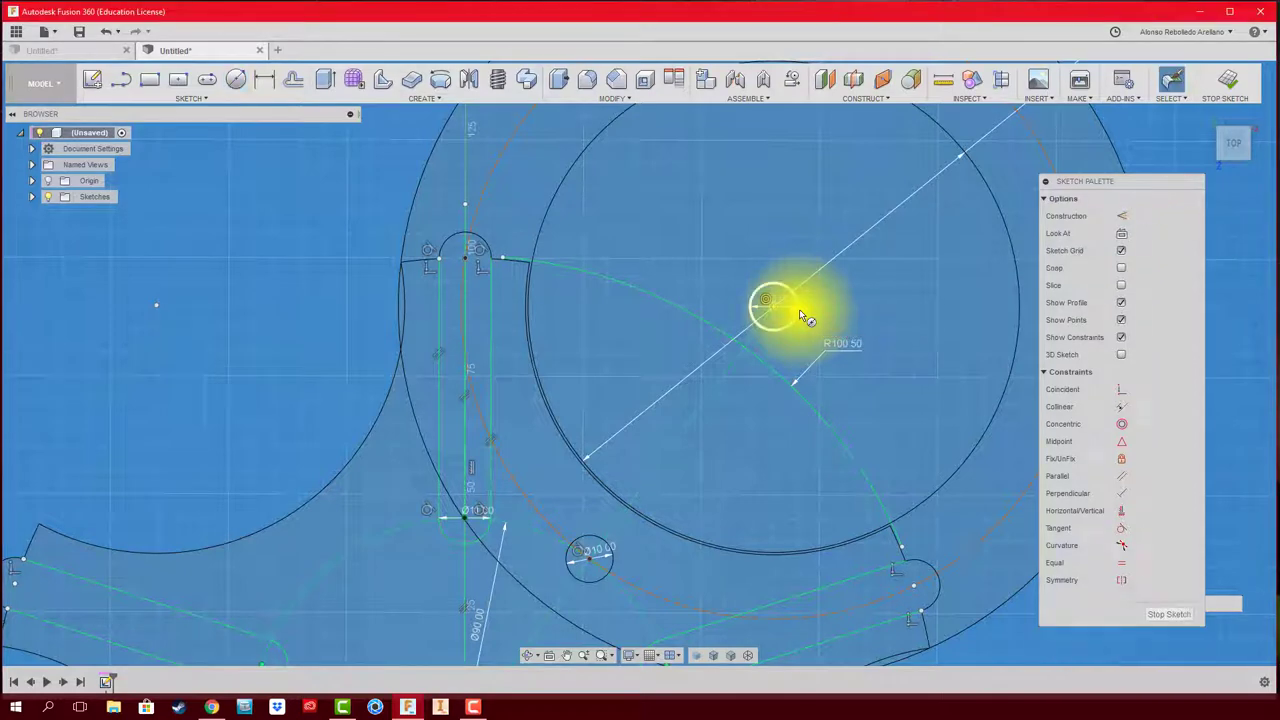
key(Escape)
mouse_move(671, 471)
shift+middle_down()
mouse_move(781, 375)
mouse_move(846, 471)
mouse_move(914, 523)
mouse_move(808, 531)
mouse_move(838, 495)
shift+middle_up()
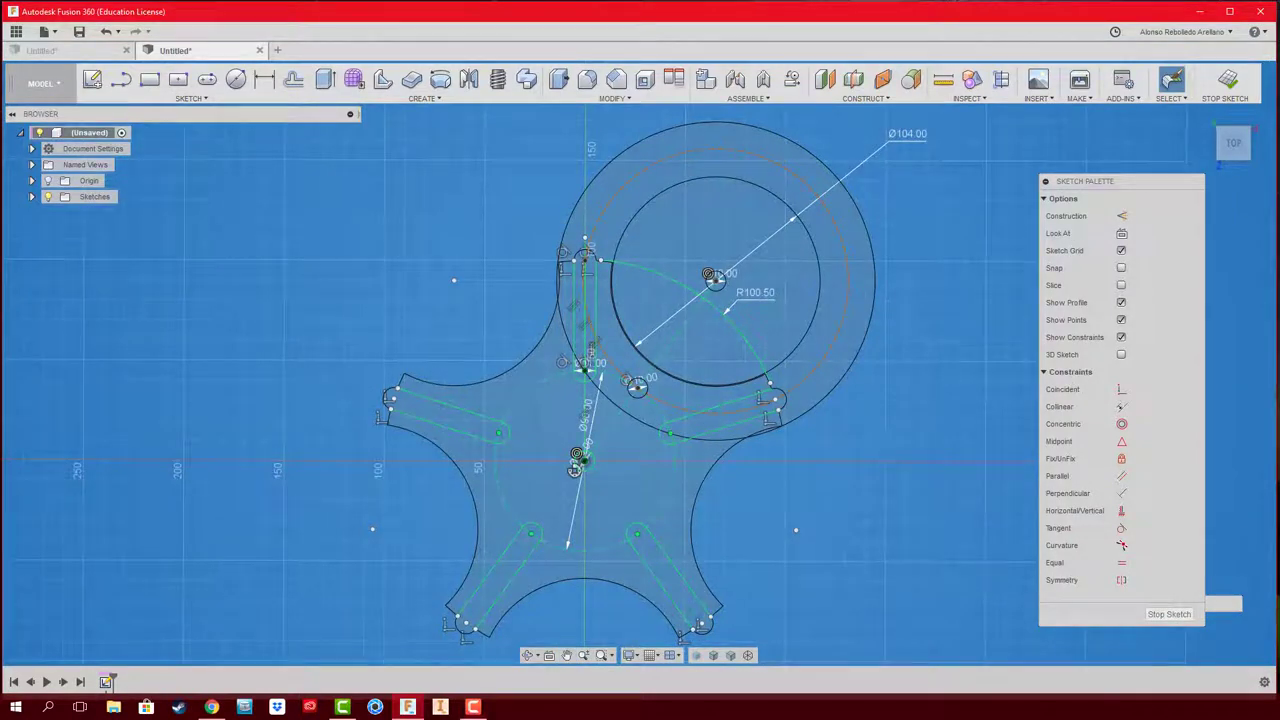
scroll(645, 299, up, 2)
scroll(803, 408, up, 5)
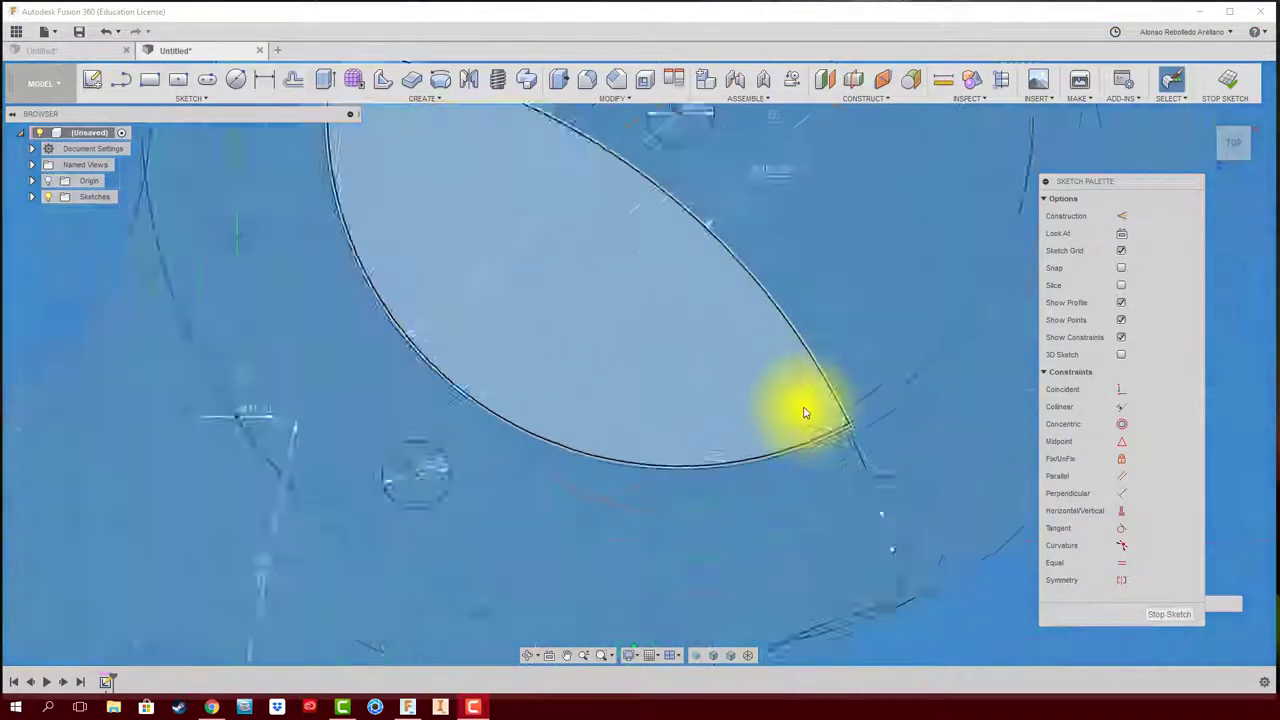
scroll(800, 412, up, 2)
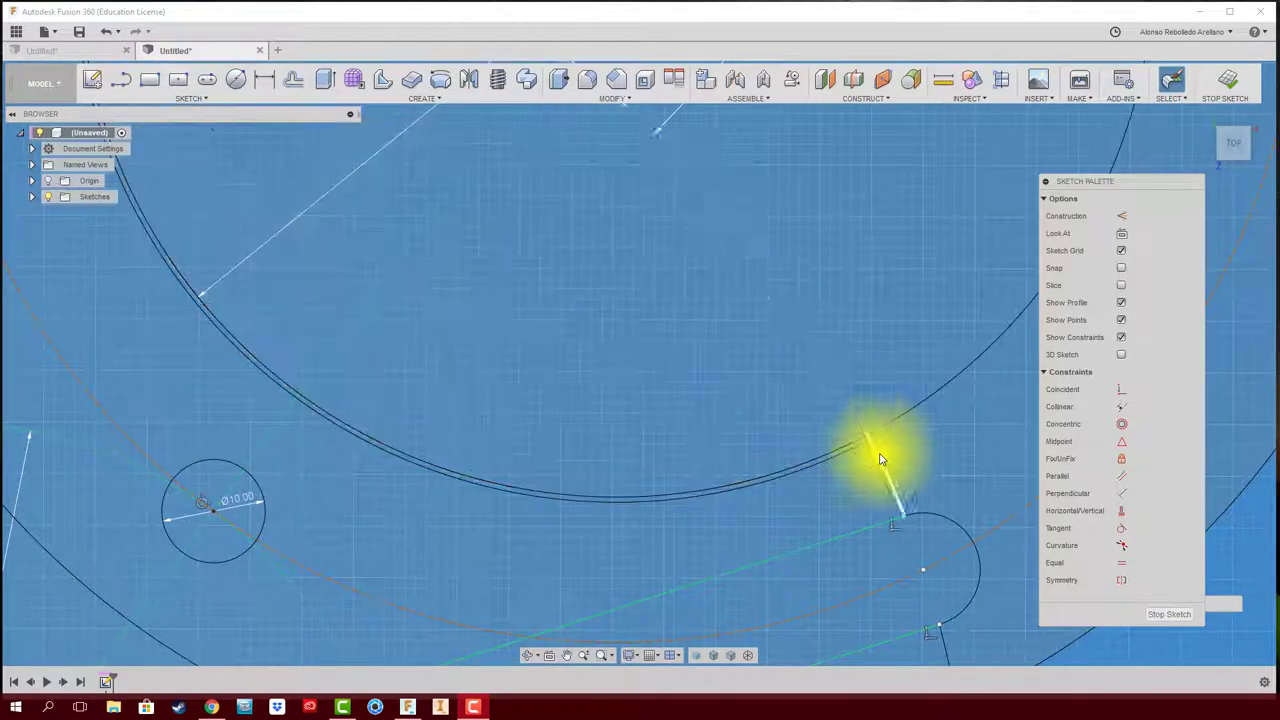
- Trim the arc piece and short segments at the slot corner and the stray line beside the arc
middle_drag(943, 480, 923, 429)
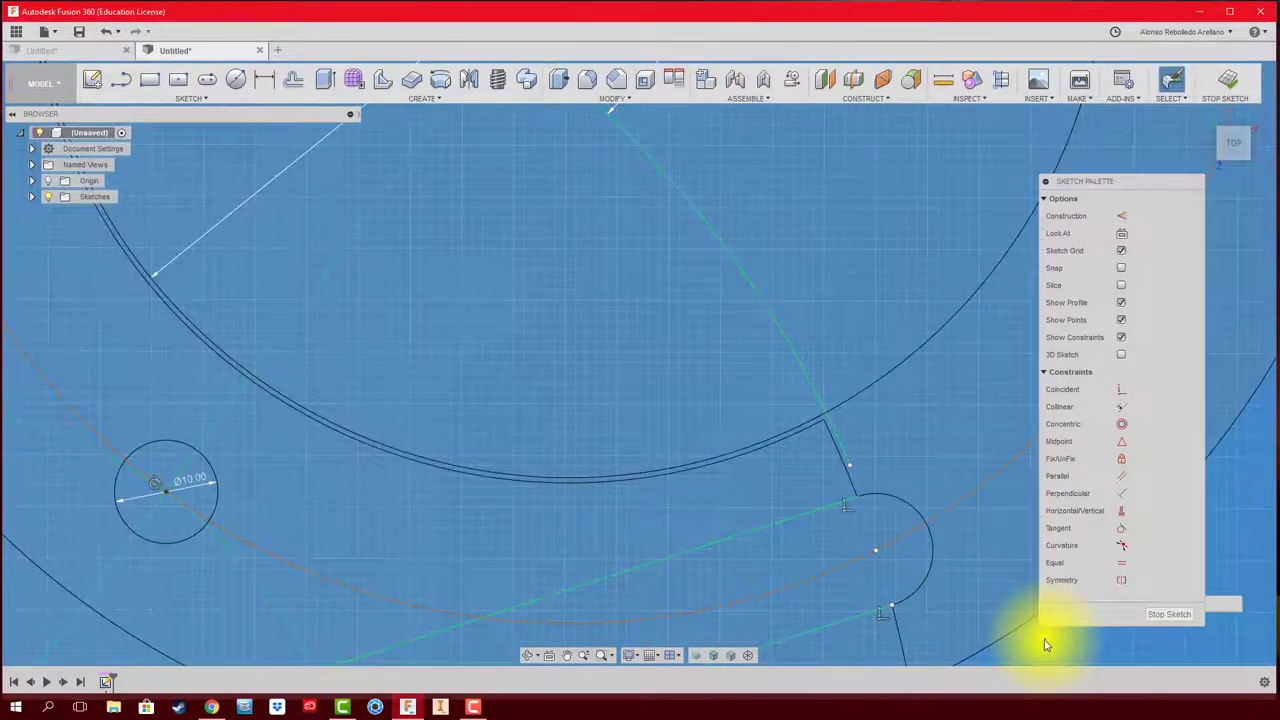
scroll(806, 420, up, 2)
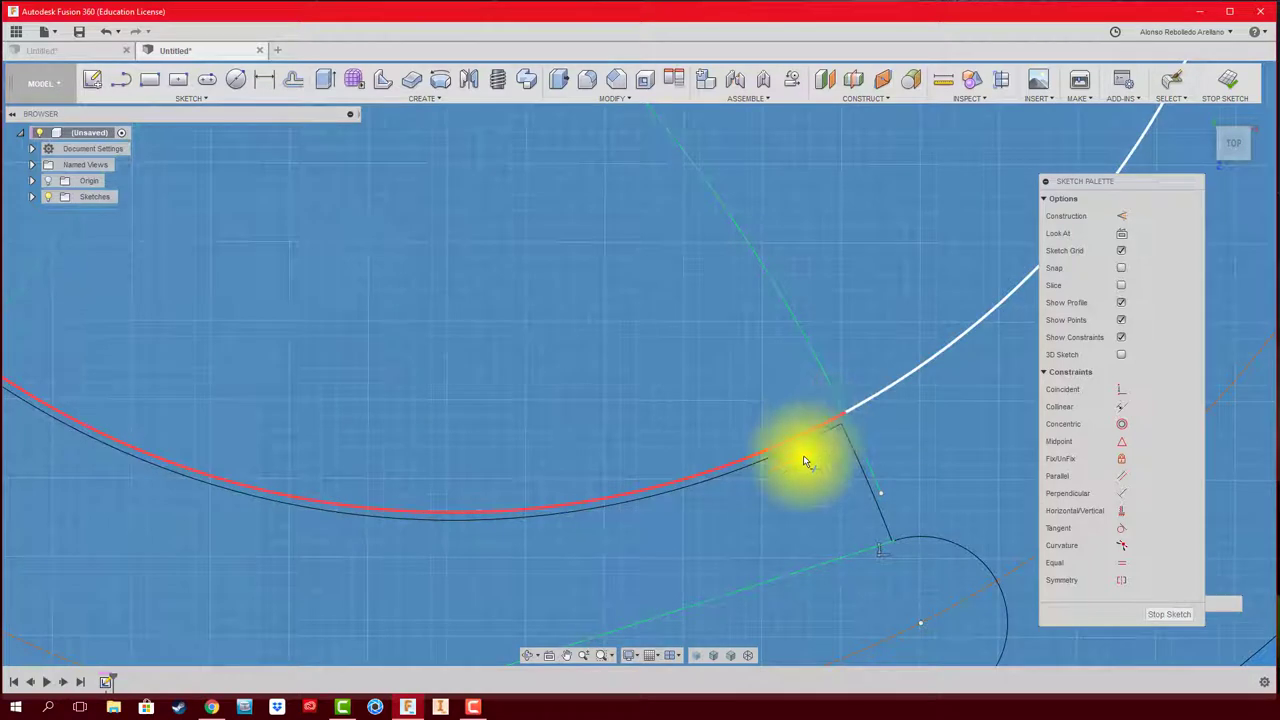
click(803, 455)
scroll(793, 443, down, 2)
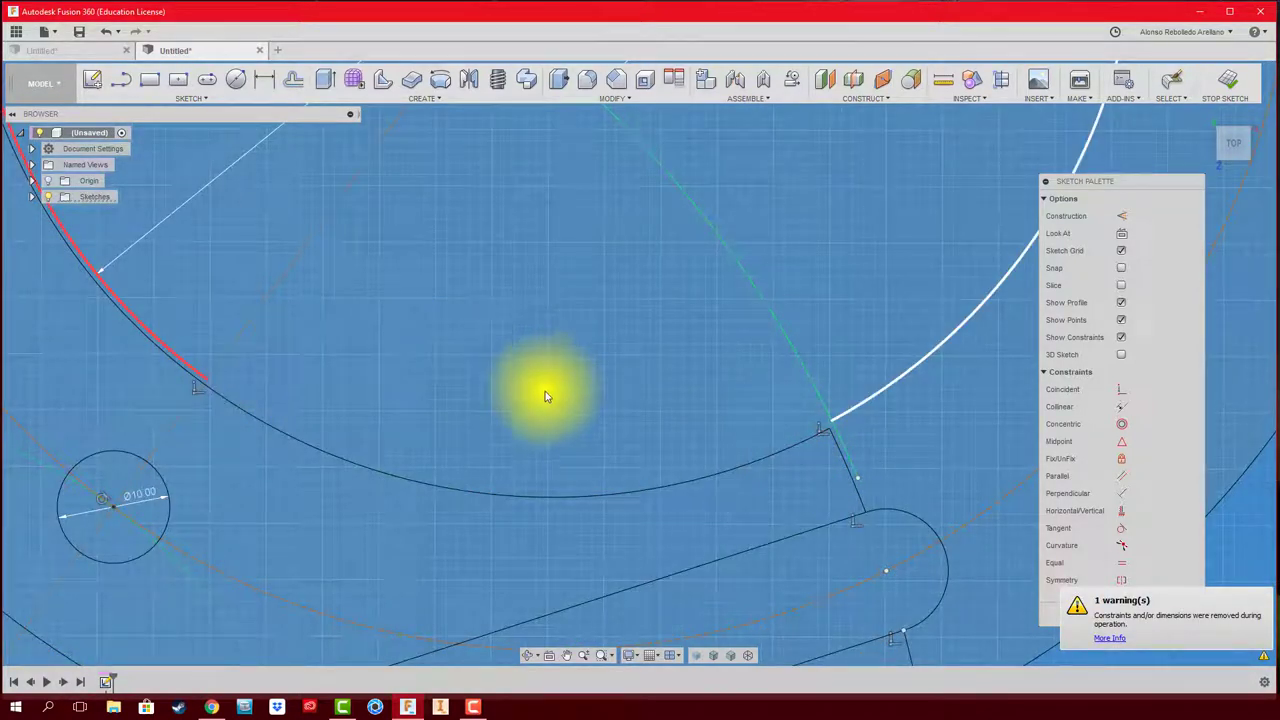
scroll(545, 396, down, 1)
scroll(600, 420, down, 1)
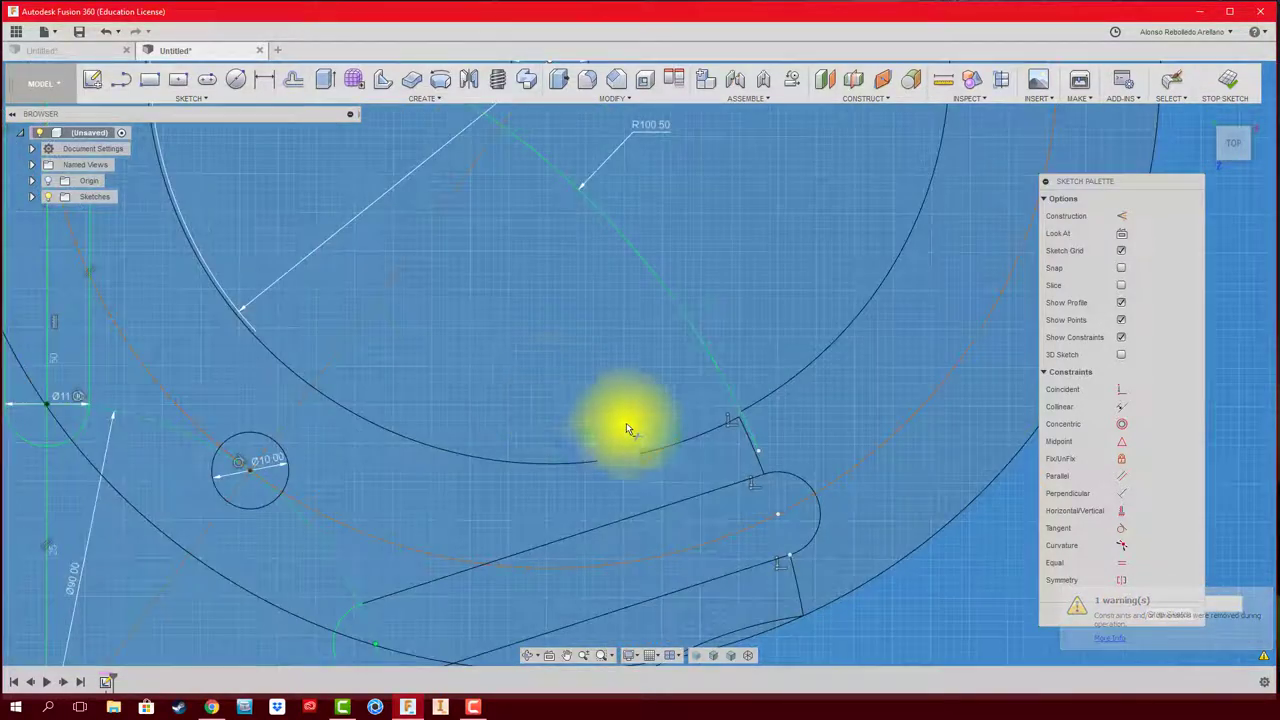
scroll(700, 432, up, 3)
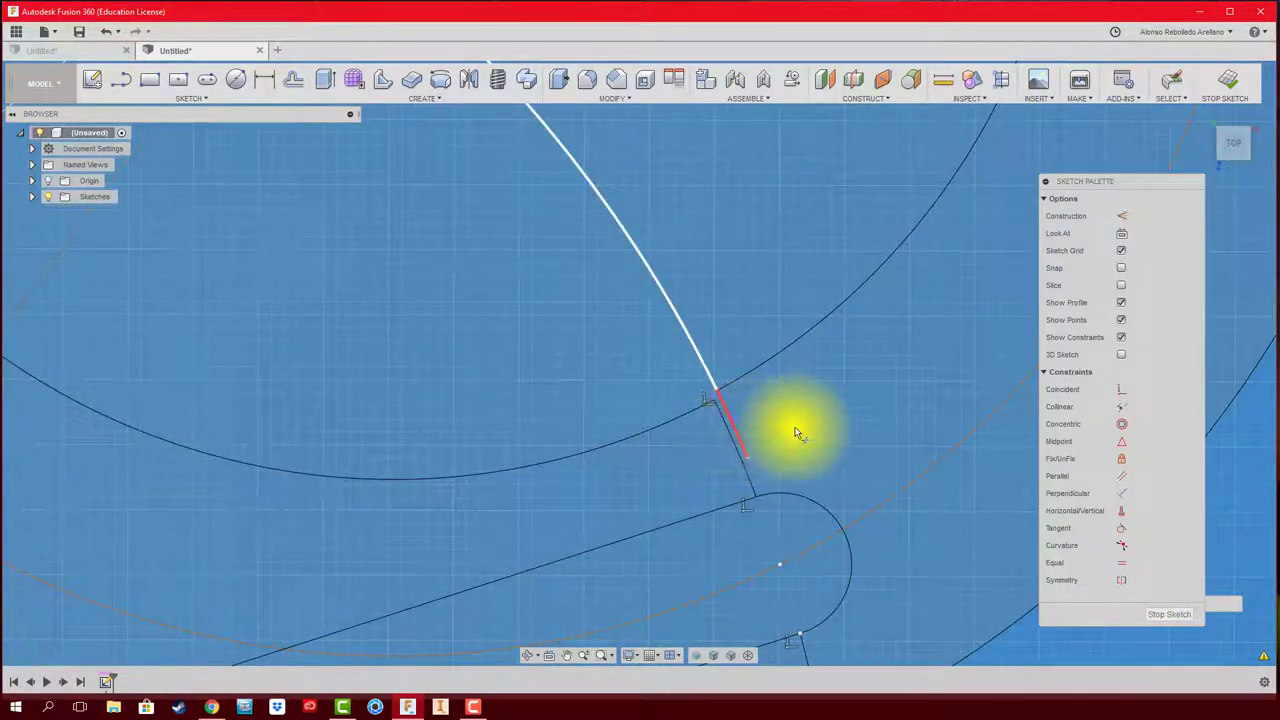
click(795, 428)
scroll(795, 426, down, 2)
middle_drag(535, 313, 651, 471)
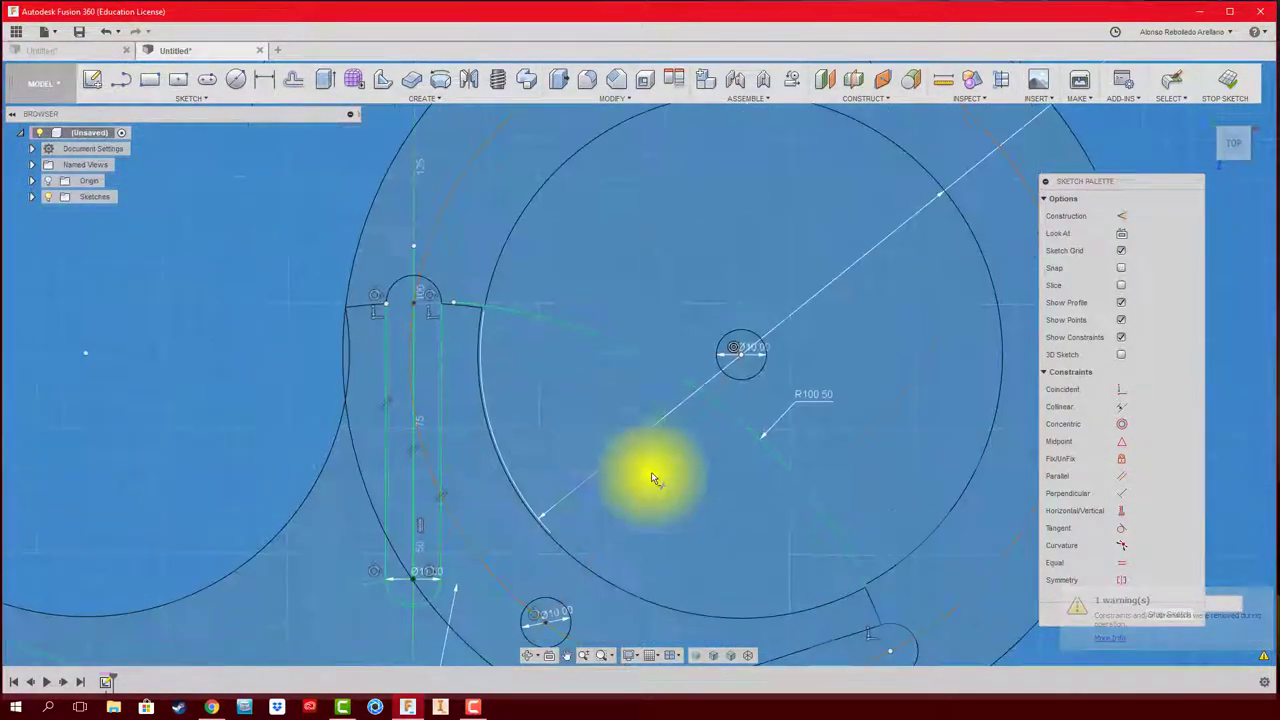
scroll(486, 314, up, 1)
scroll(484, 314, up, 3)
scroll(482, 314, up, 3)
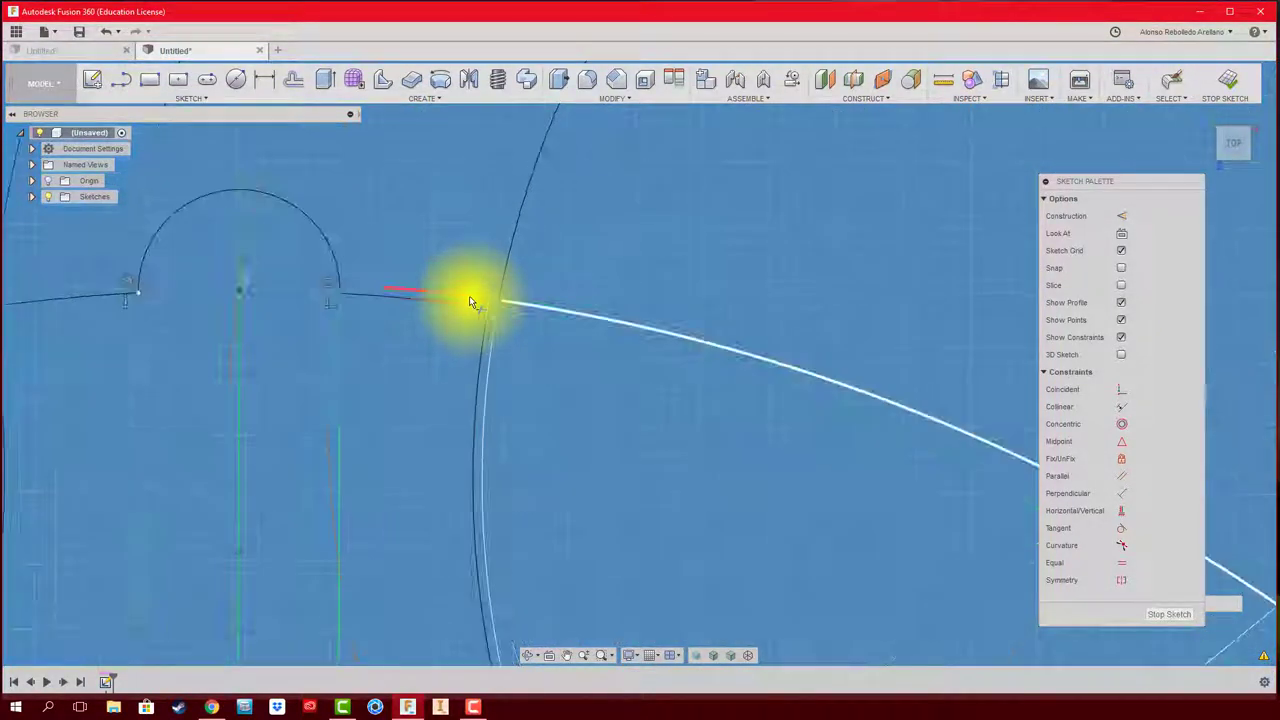
click(534, 350)
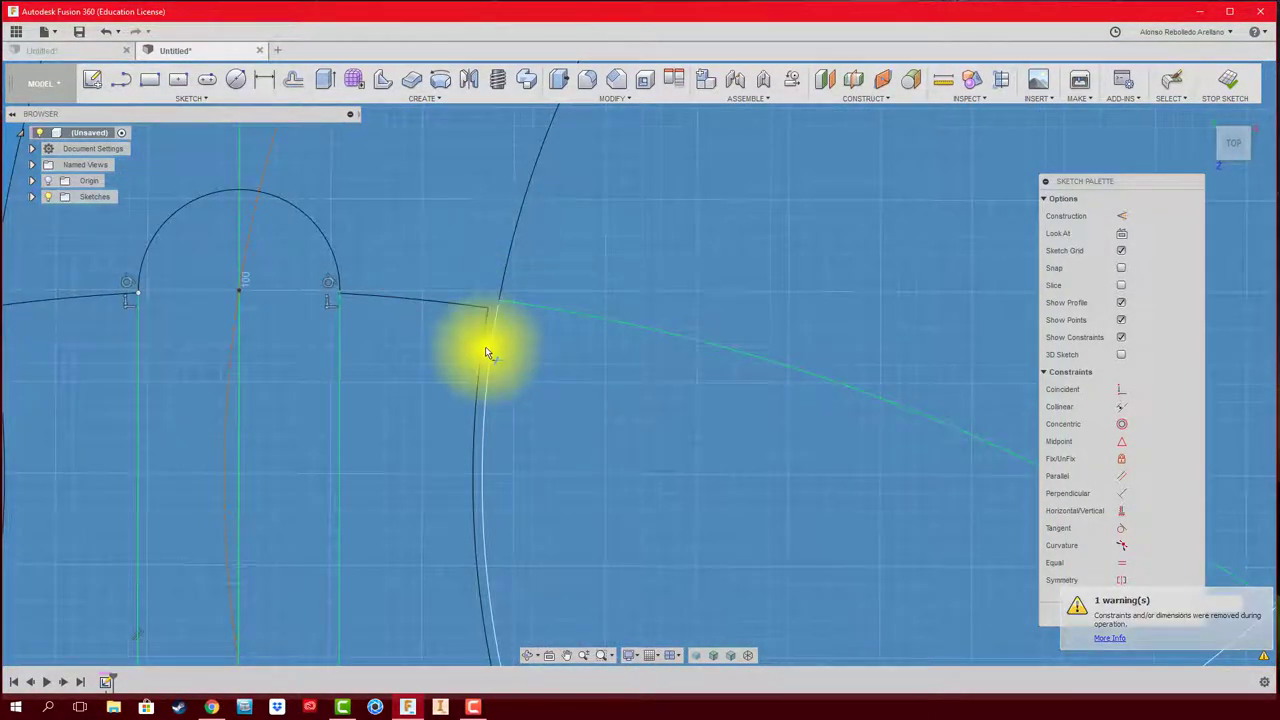
scroll(530, 370, down, 2)
scroll(600, 405, down, 2)
scroll(622, 400, down, 2)
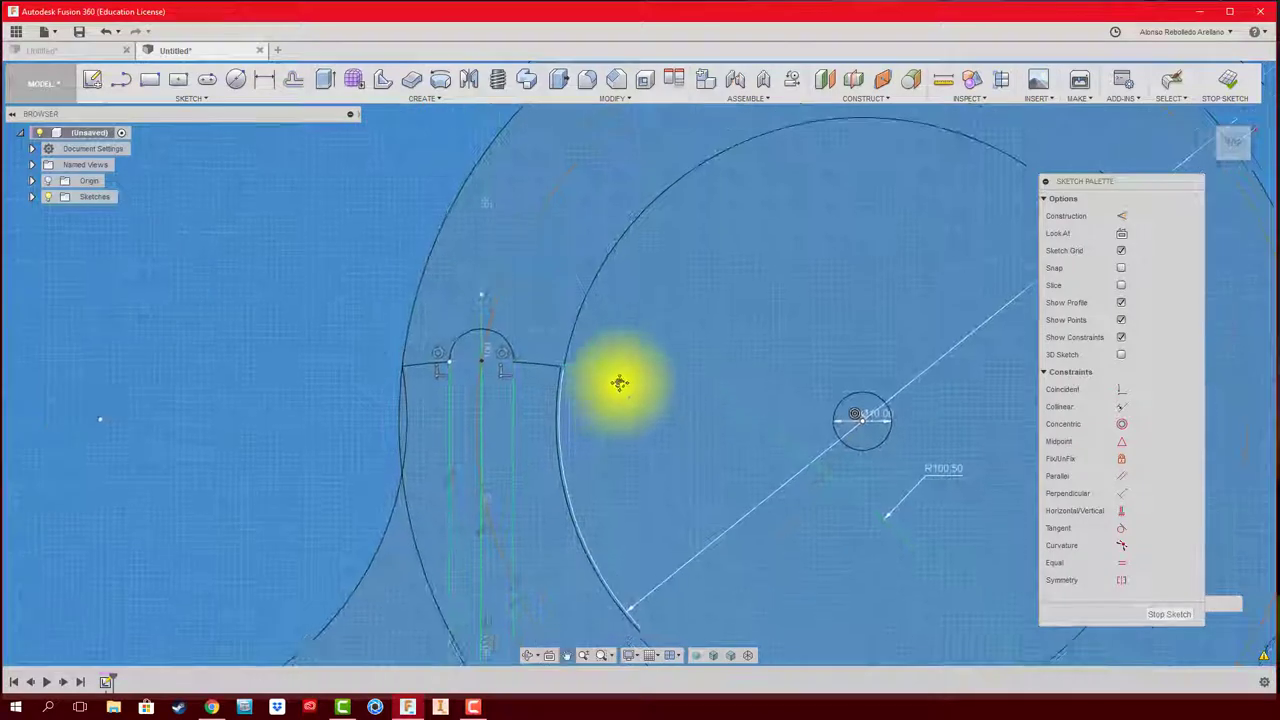
key(Escape)
- Zoom and pan out to review the whole Geneva wheel and drive disc sketch
scroll(628, 462, down, 2)
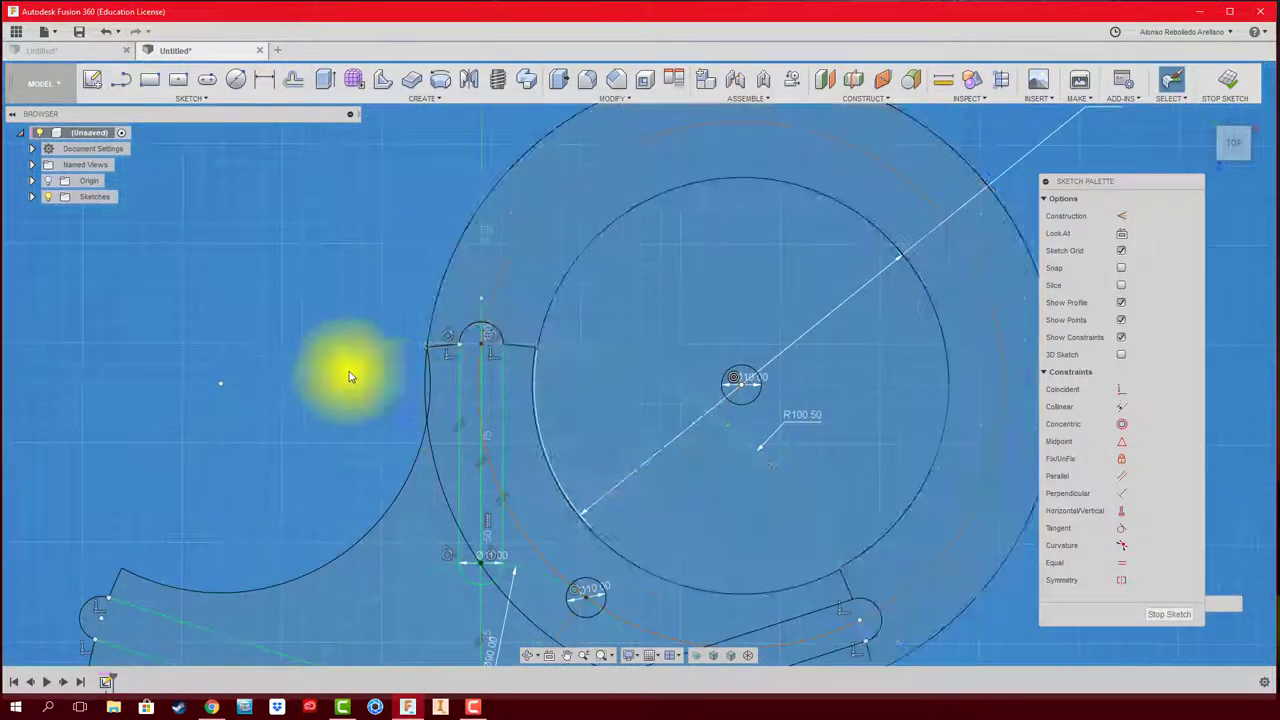
middle_drag(349, 371, 354, 302)
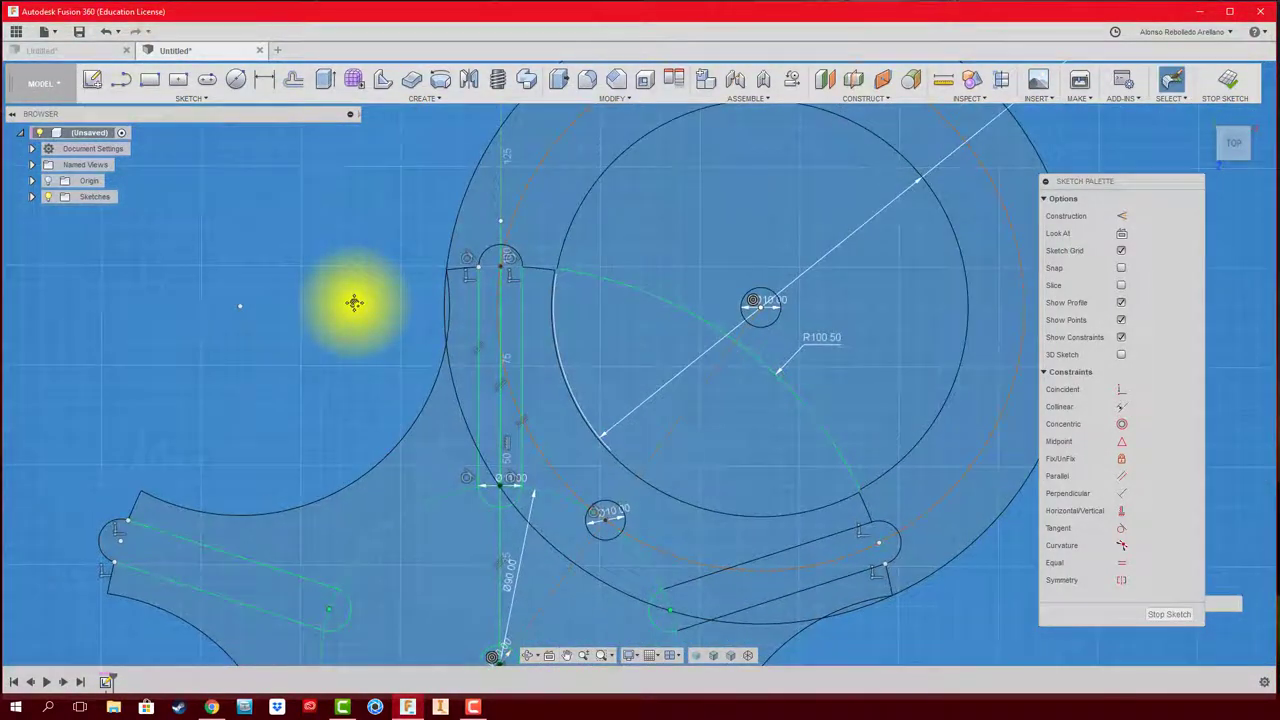
scroll(354, 302, down, 1)
middle_drag(366, 300, 366, 291)
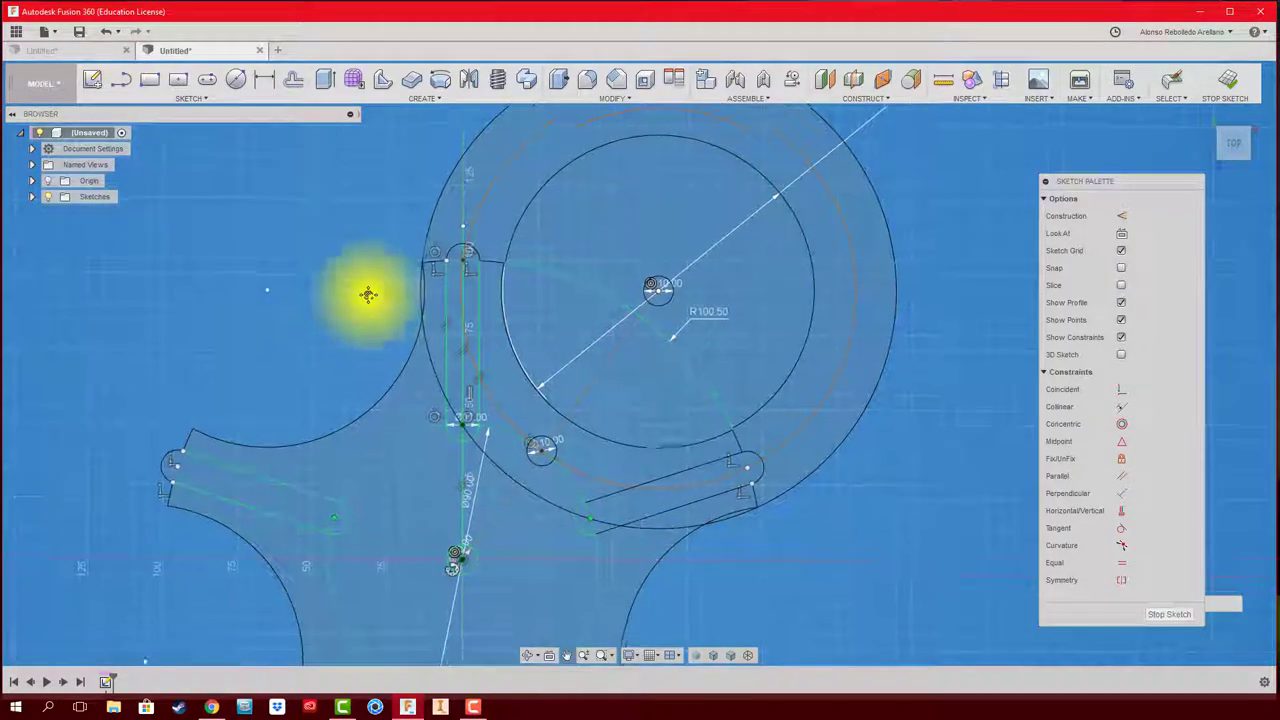
mouse_move(926, 486)
middle_down()
mouse_move(930, 451)
mouse_move(975, 375)
middle_up()
scroll(953, 423, down, 1)
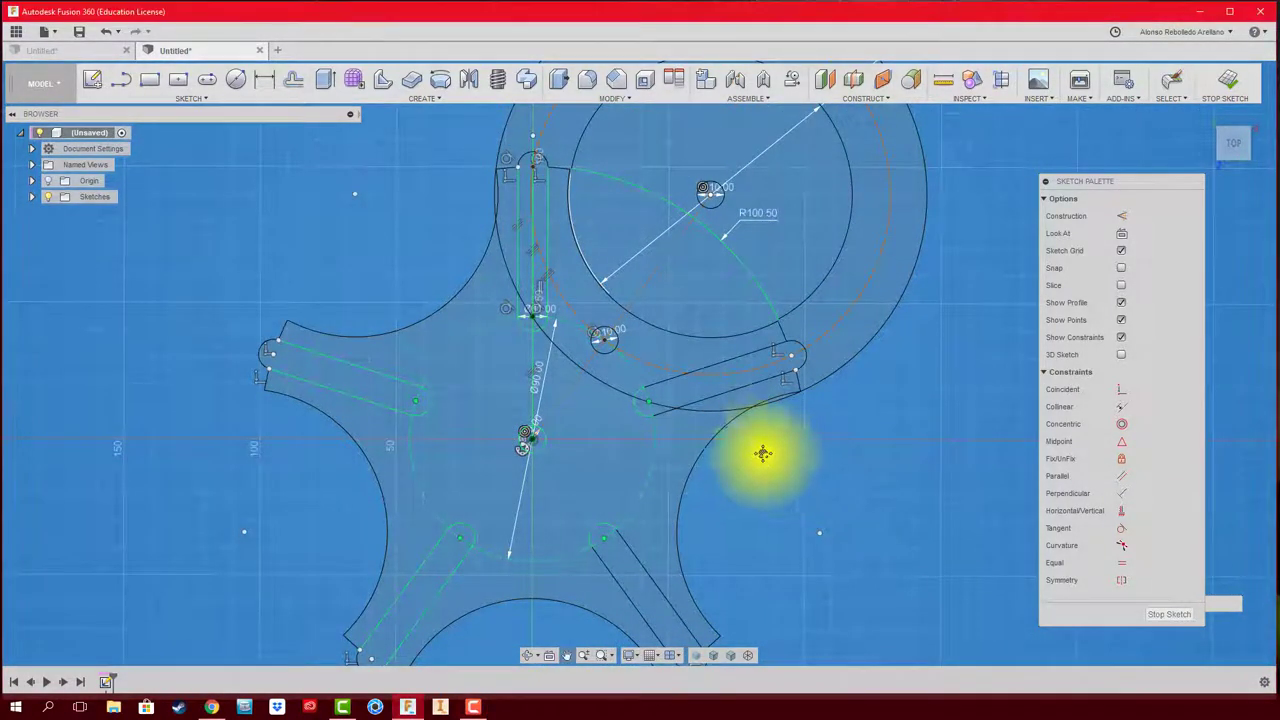
scroll(793, 506, down, 1)
scroll(868, 520, down, 1)
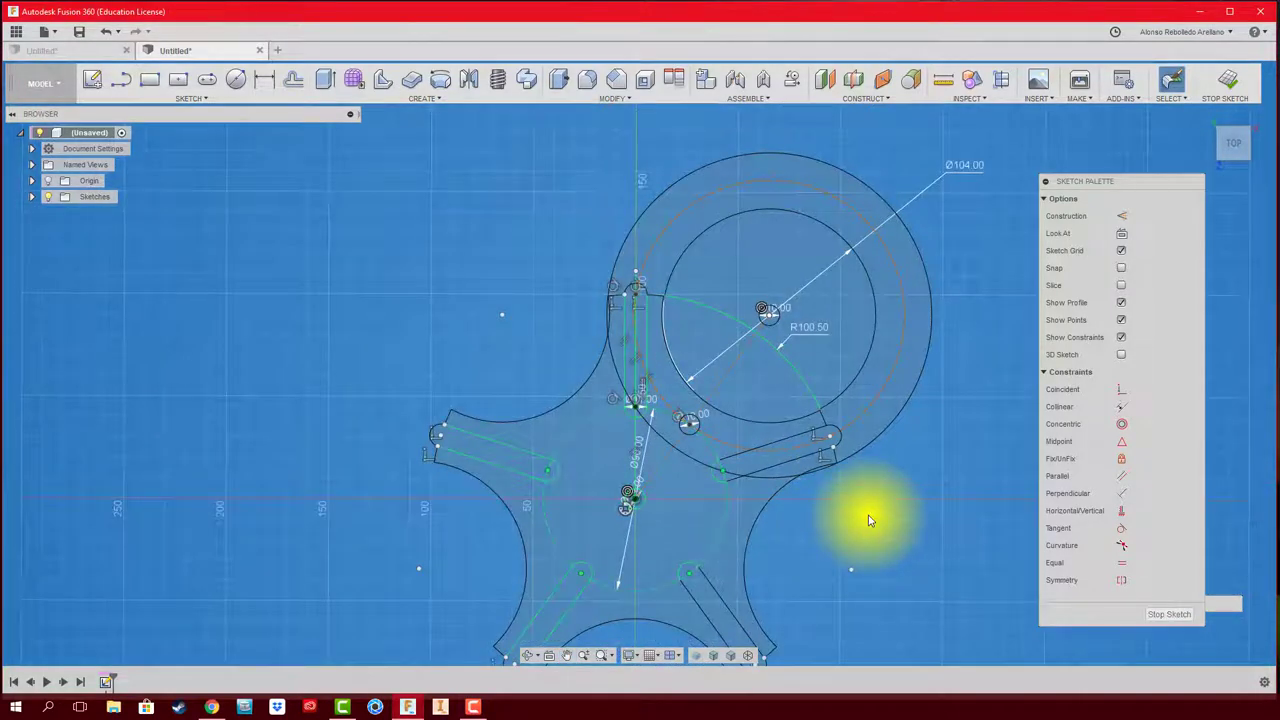
scroll(868, 515, up, 1)
scroll(867, 514, down, 1)
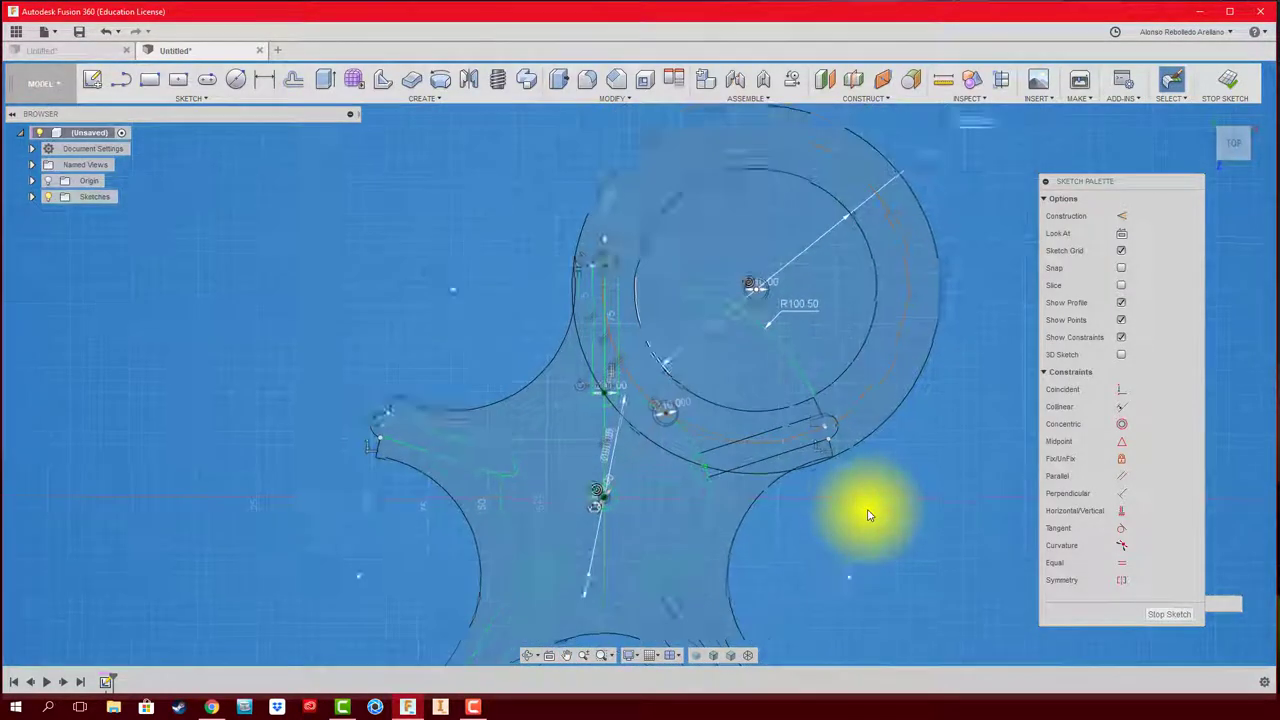
scroll(867, 514, down, 1)
mouse_move(867, 514)
middle_down()
mouse_move(830, 483)
mouse_move(826, 500)
middle_up()
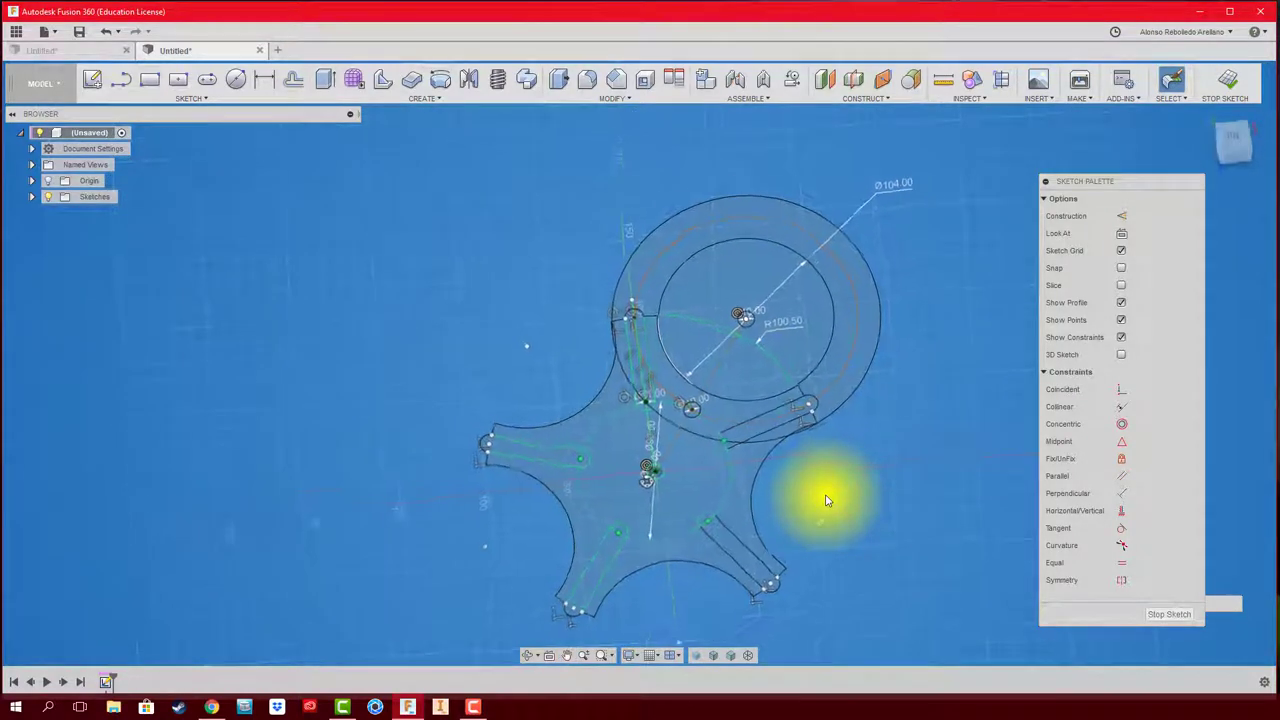
- Finish the sketch and select all the star-shaped wheel regions for extrusion
click(1232, 78)
mouse_move(1108, 149)
shift+middle_down()
mouse_move(906, 354)
mouse_move(691, 297)
mouse_move(409, 426)
shift+middle_up()
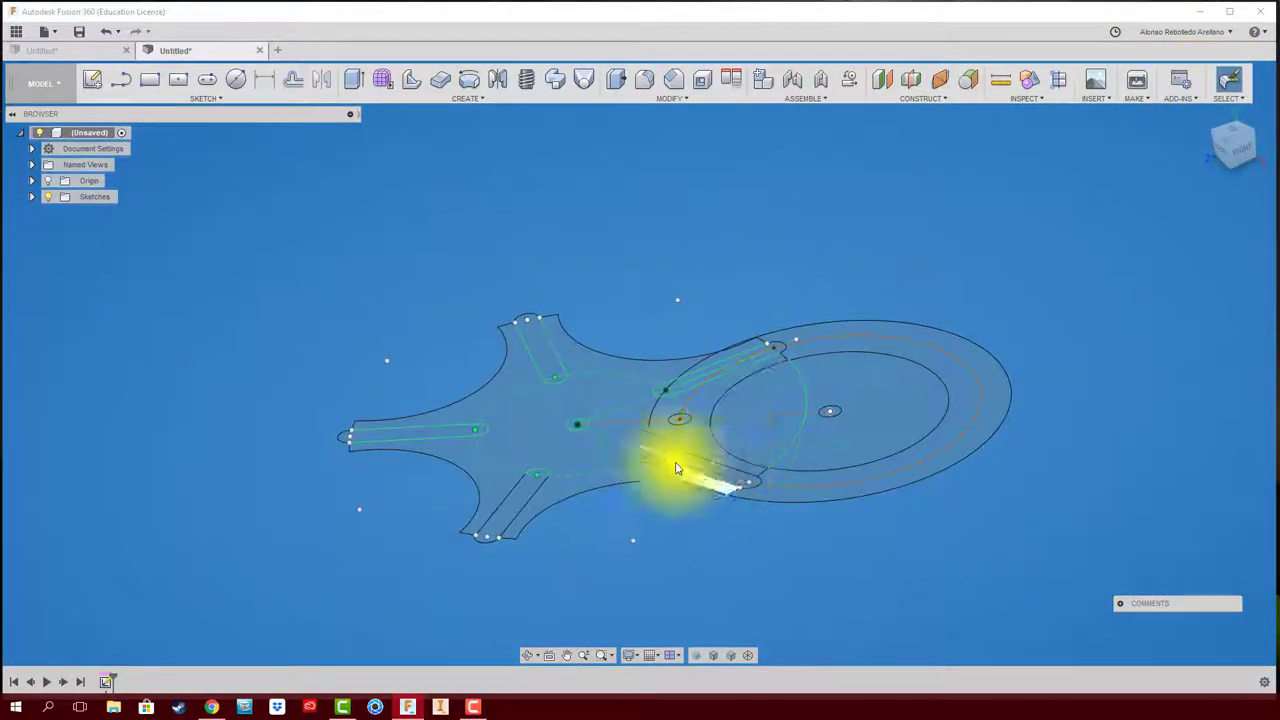
mouse_move(677, 457)
shift+middle_down()
mouse_move(627, 519)
mouse_move(811, 517)
mouse_move(606, 374)
mouse_move(535, 297)
mouse_move(514, 240)
shift+middle_up()
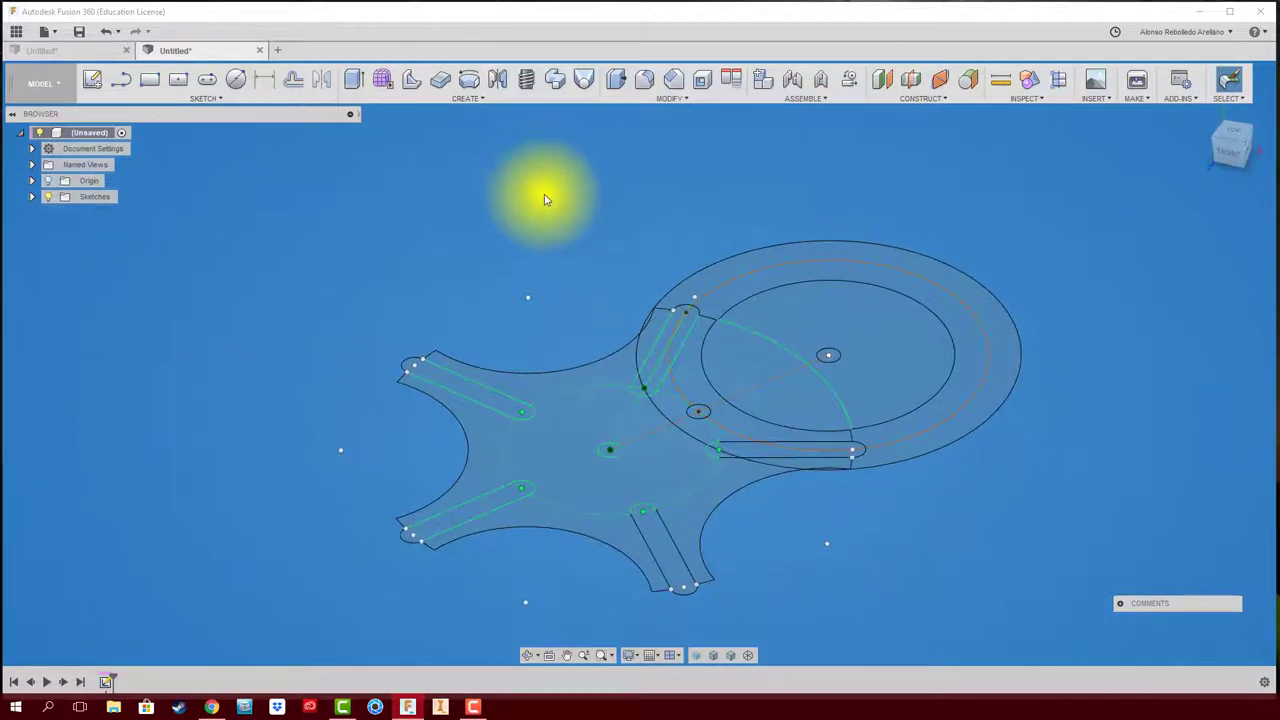
key(e)
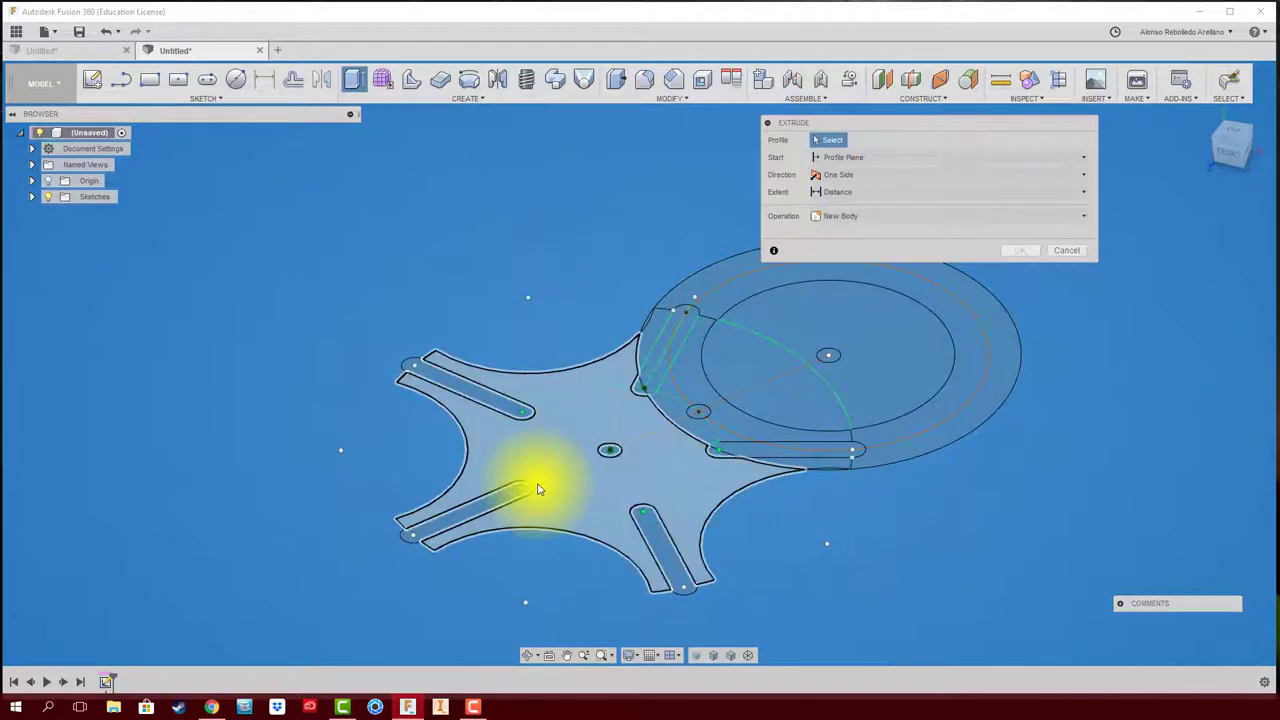
click(535, 518)
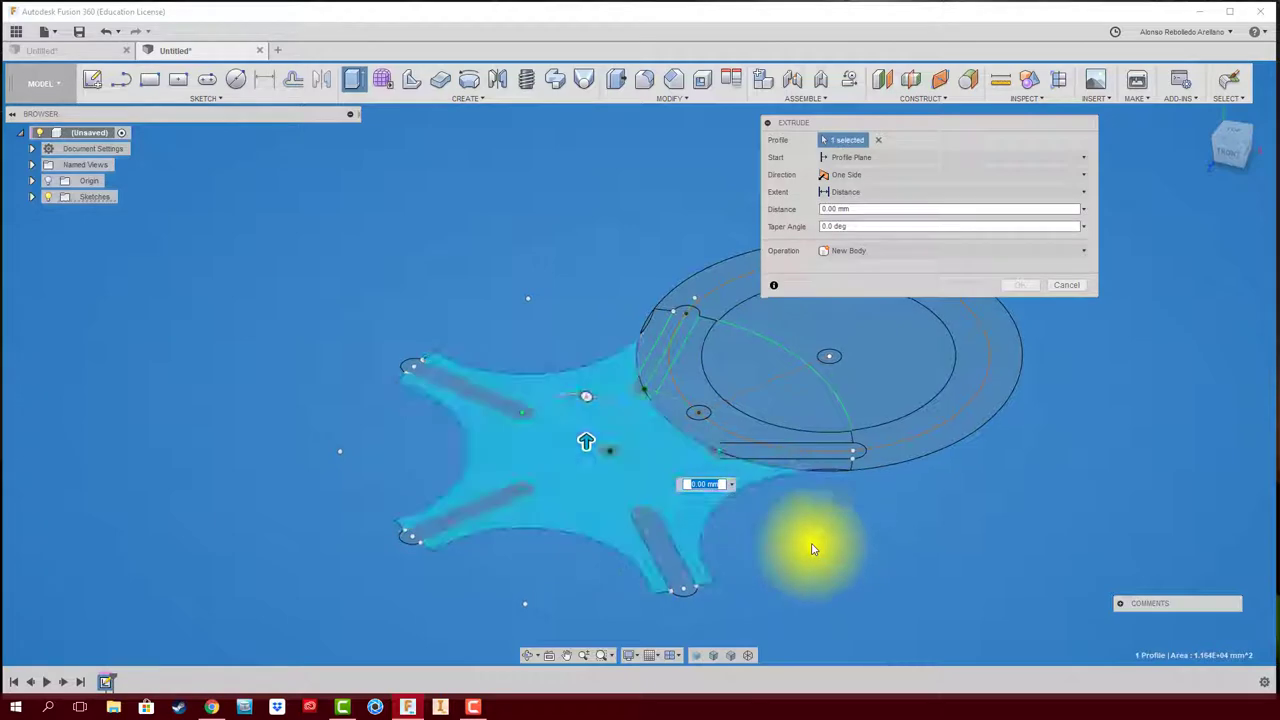
scroll(812, 546, up, 3)
scroll(868, 520, up, 2)
click(877, 516)
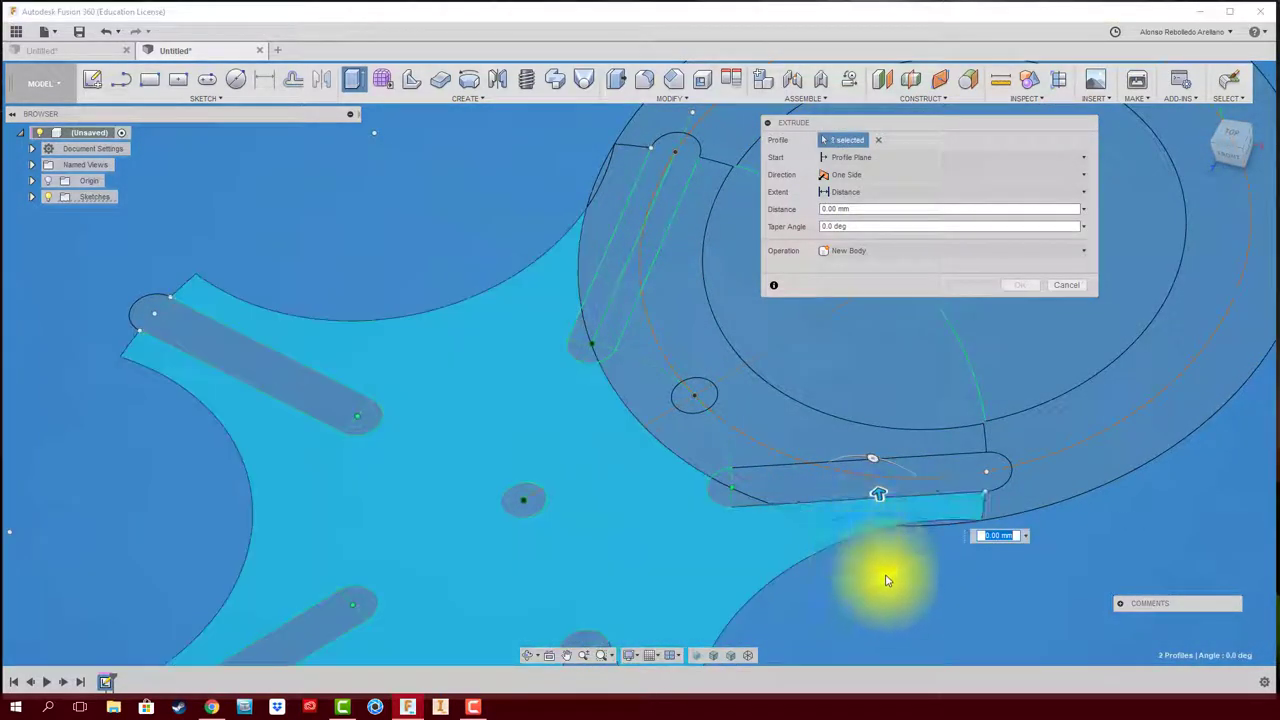
click(843, 451)
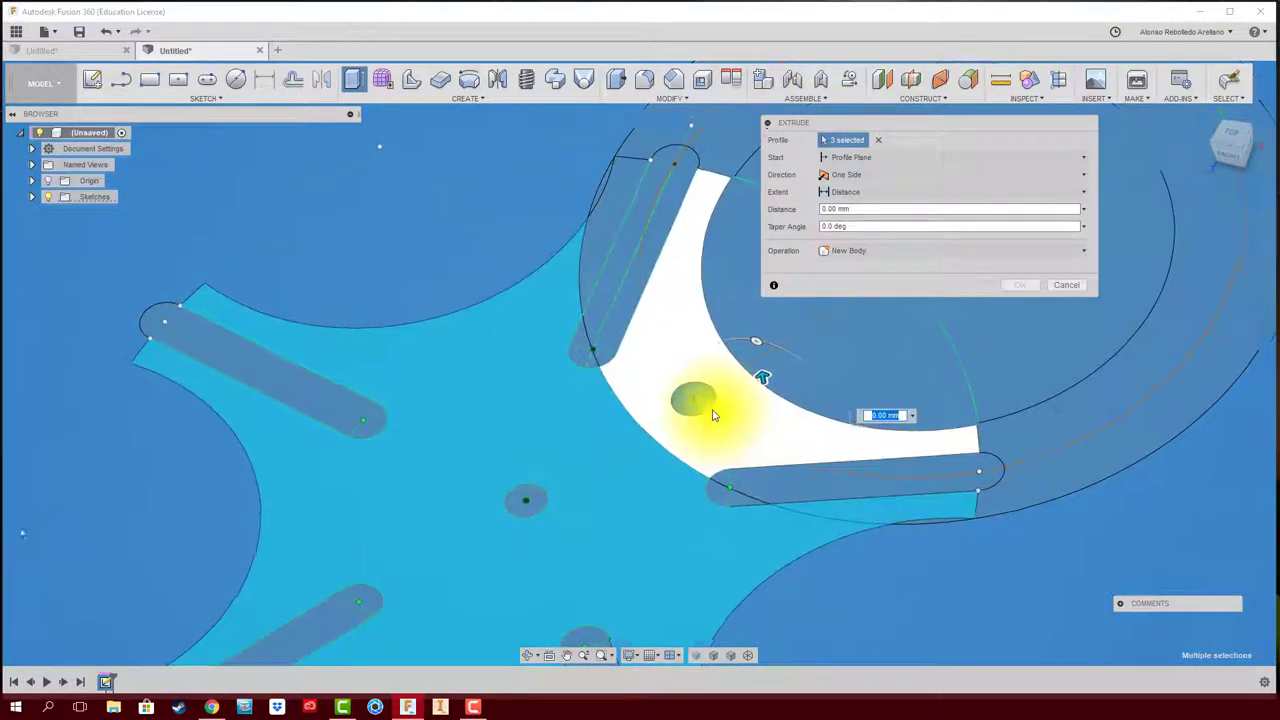
shift+middle_drag(727, 451, 673, 556)
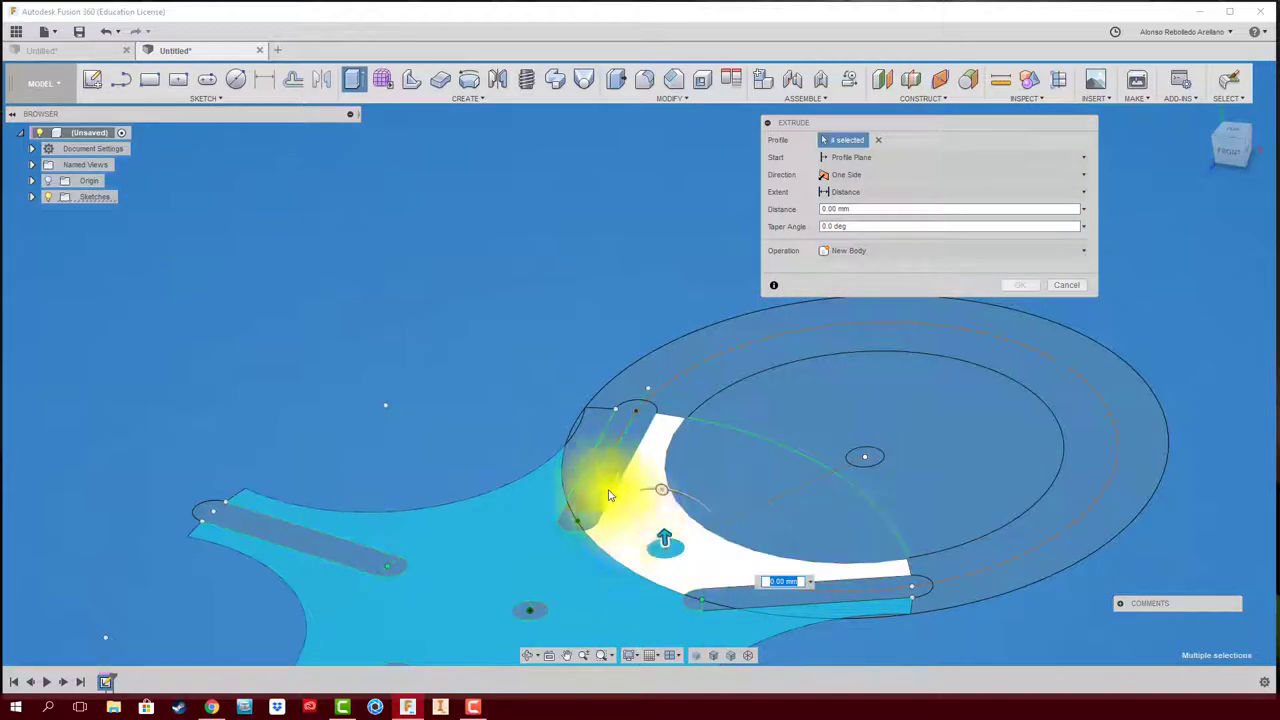
click(600, 486)
click(586, 443)
mouse_move(543, 434)
shift+middle_down()
mouse_move(495, 391)
mouse_move(603, 366)
shift+middle_up()
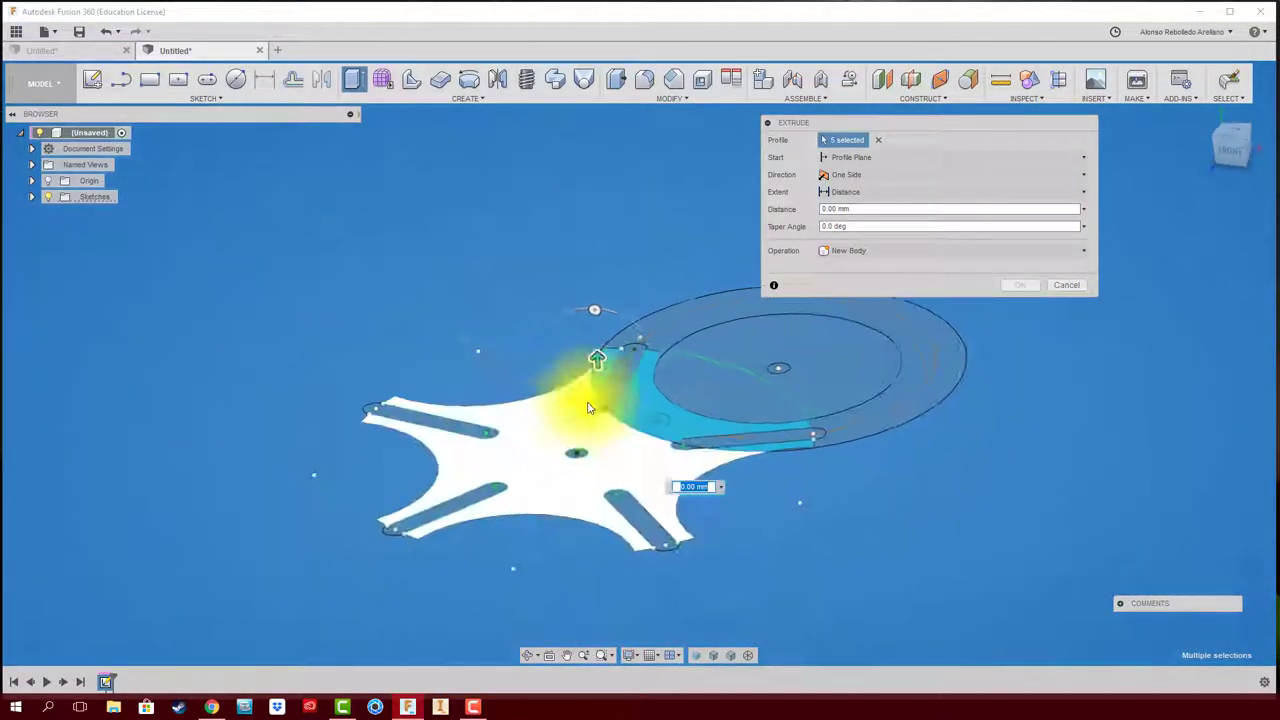
- Extrude the wheel 10 mm as a new component and select that component
drag(603, 366, 601, 328)
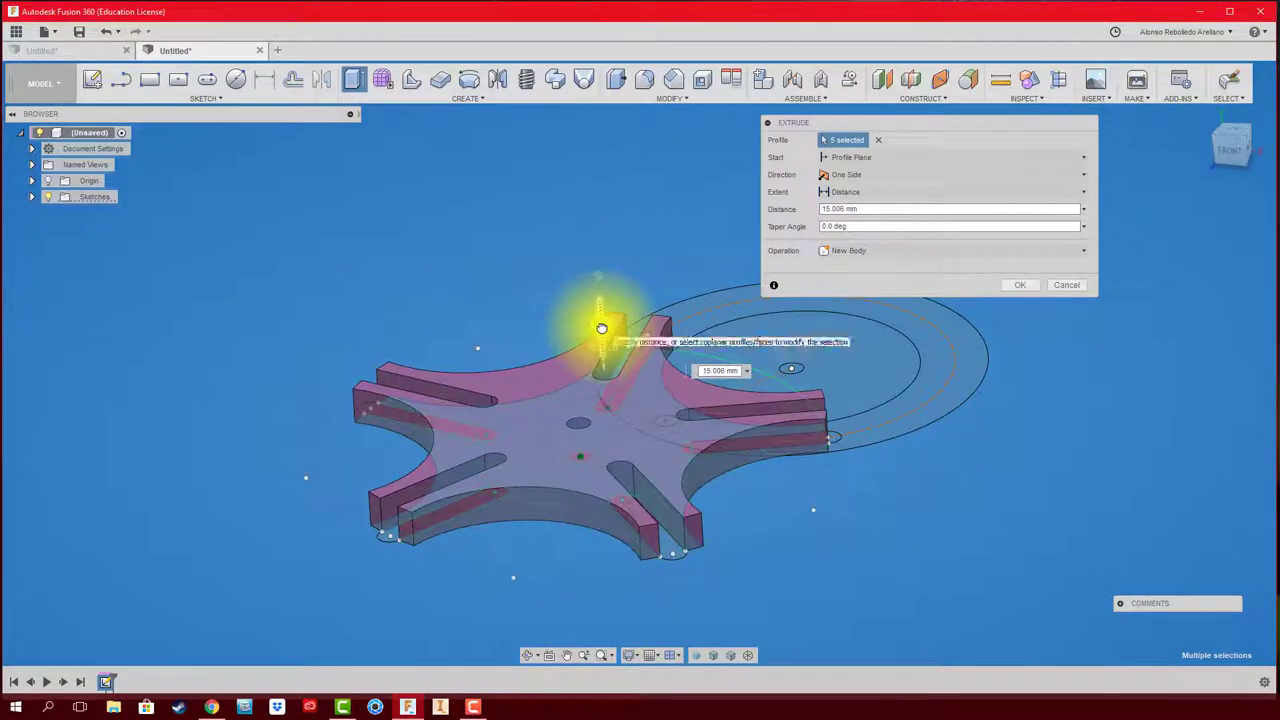
mouse_move(601, 329)
shift+middle_down()
mouse_move(880, 314)
mouse_move(986, 266)
shift+middle_up()
click(998, 255)
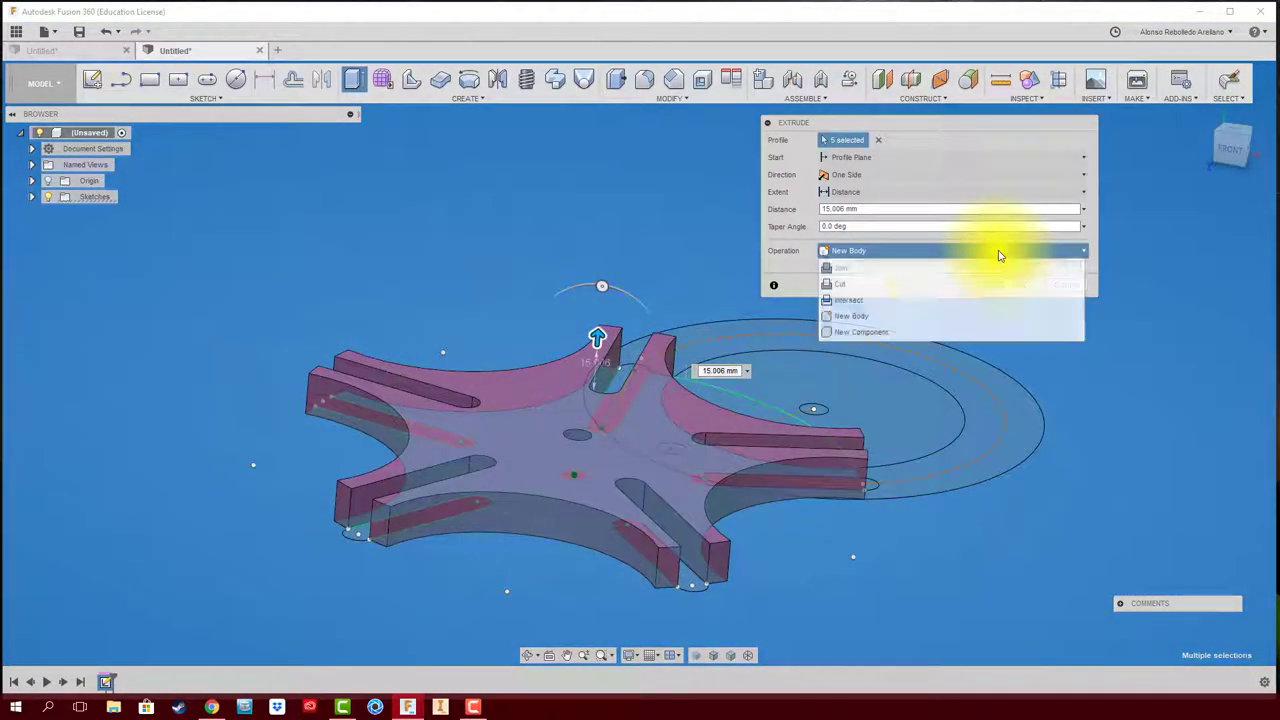
click(892, 332)
shift+middle_drag(896, 293, 898, 230)
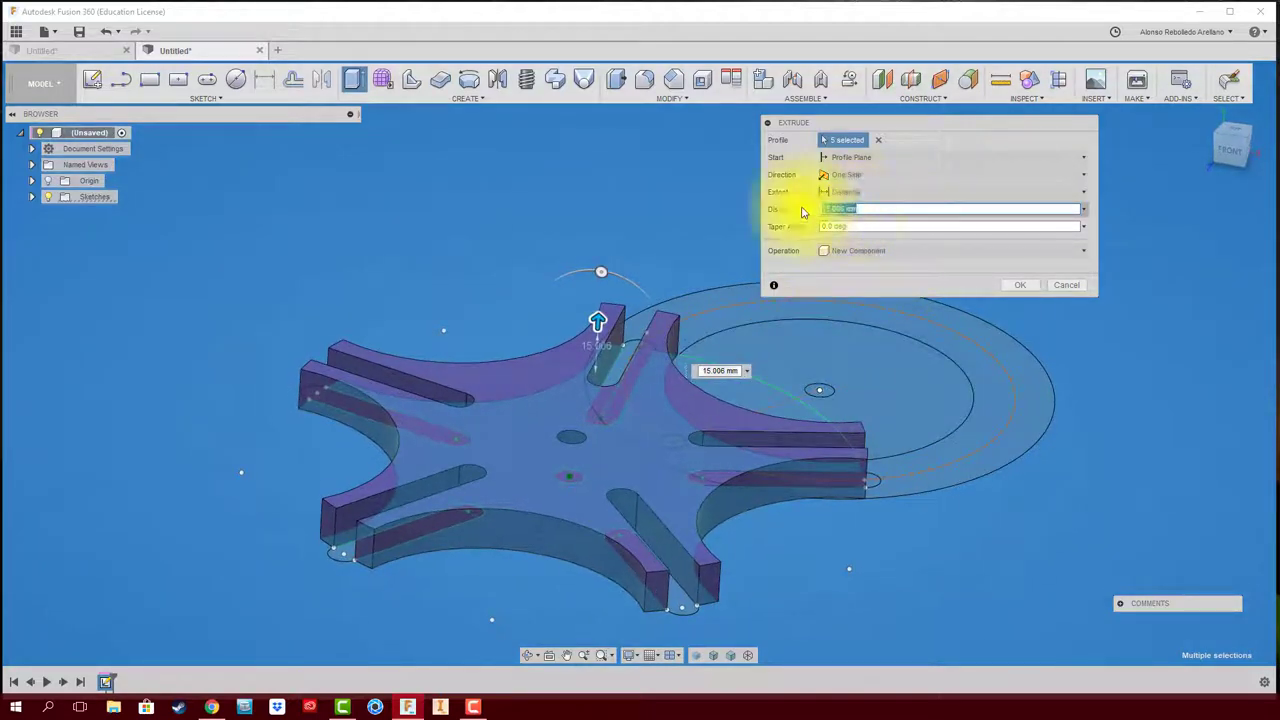
text(10)
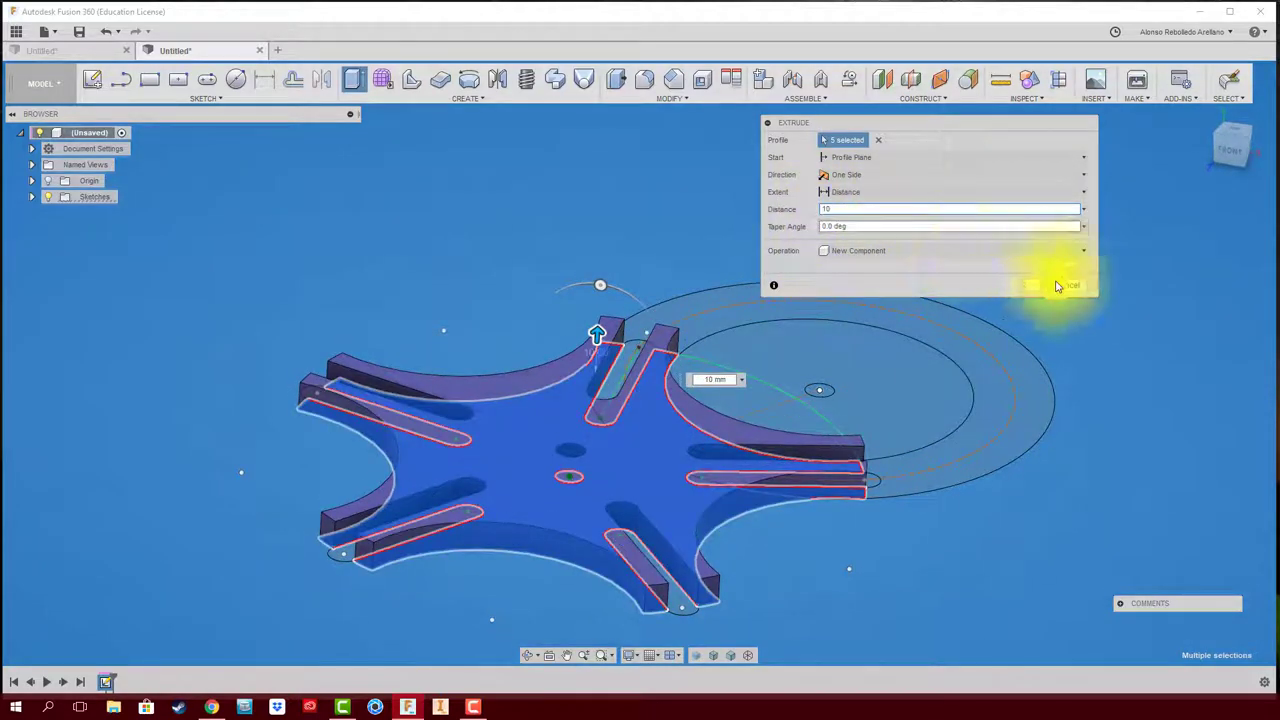
click(1023, 287)
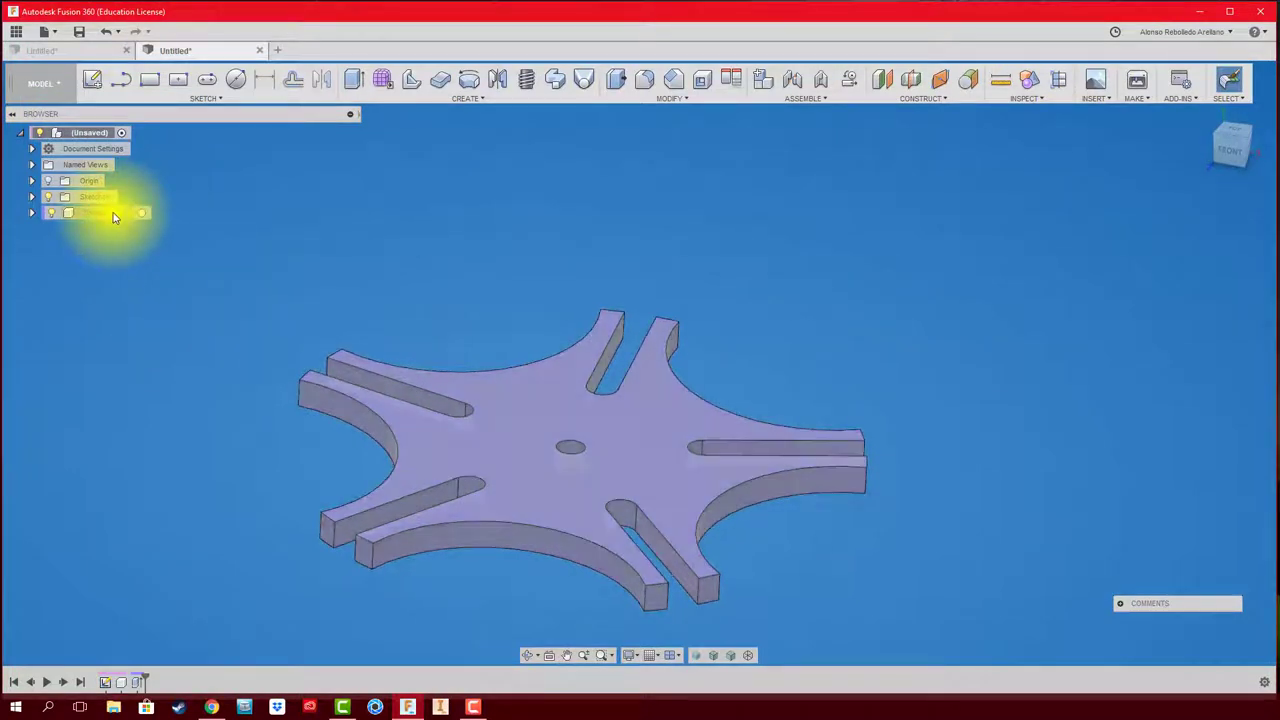
click(113, 217)
- Rename the new component to RUEDA CONDUCIDA and finish the sketch
double_click(123, 218)
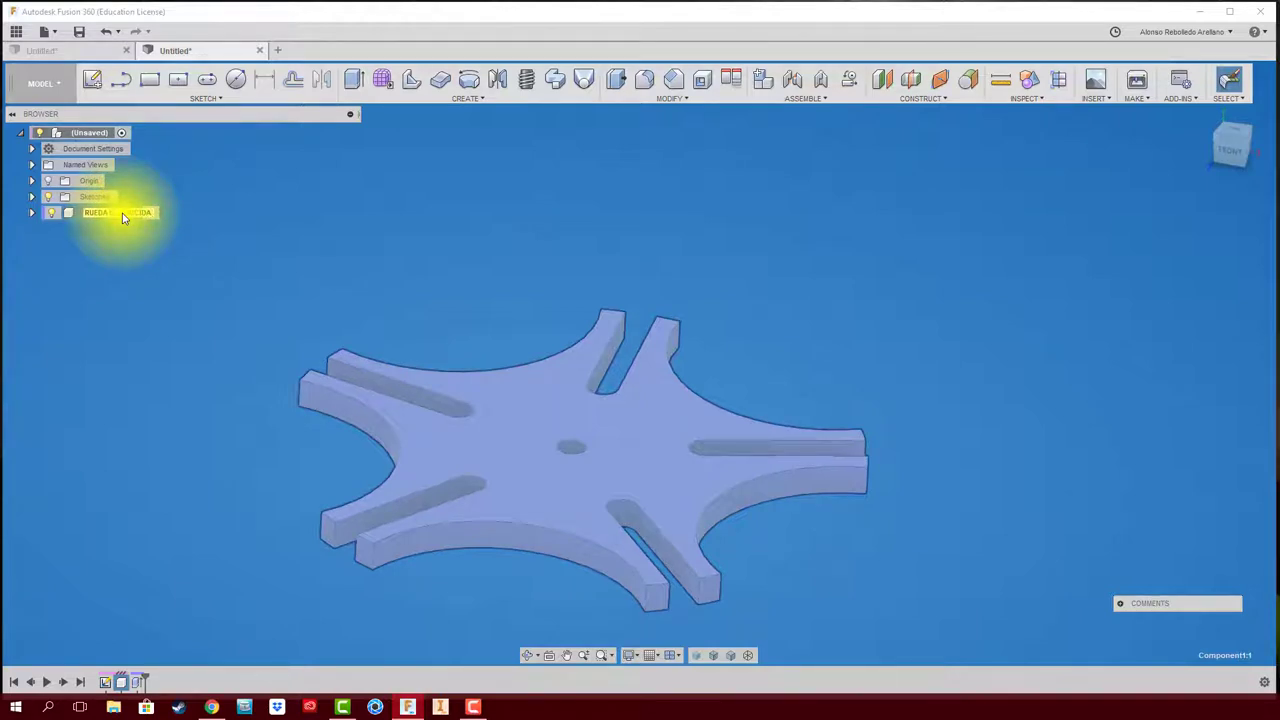
click(127, 240)
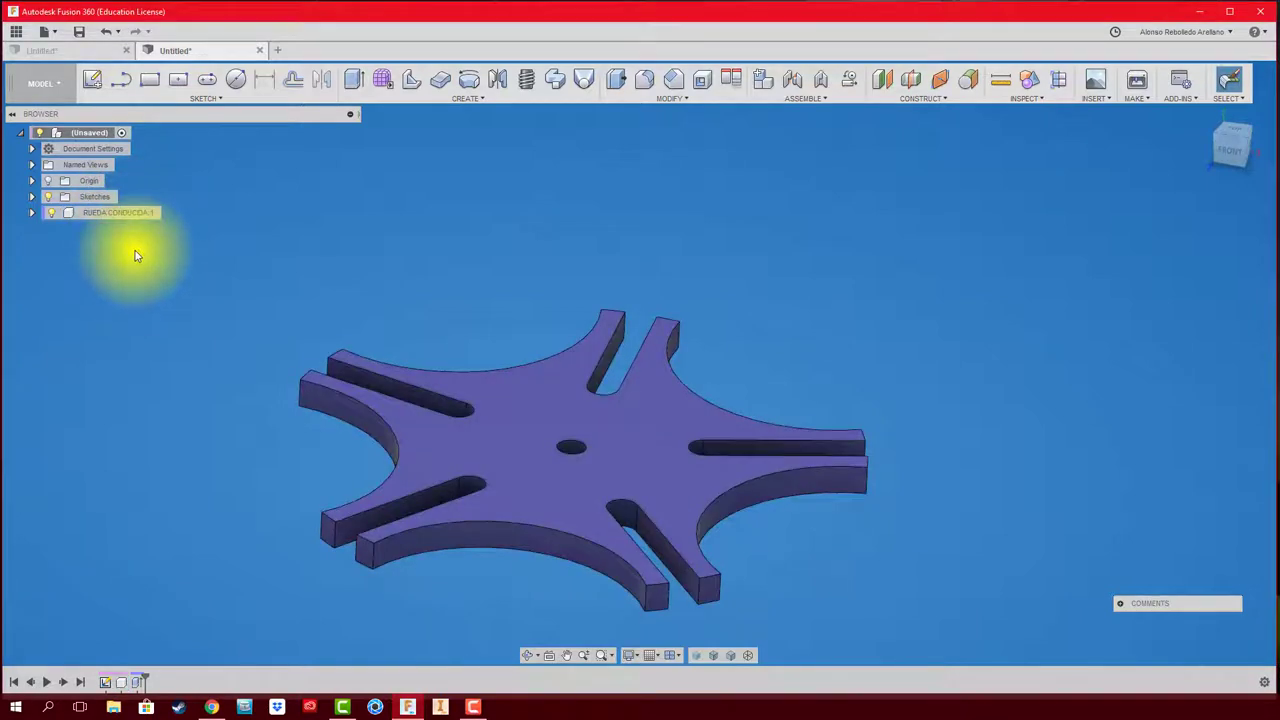
click(32, 197)
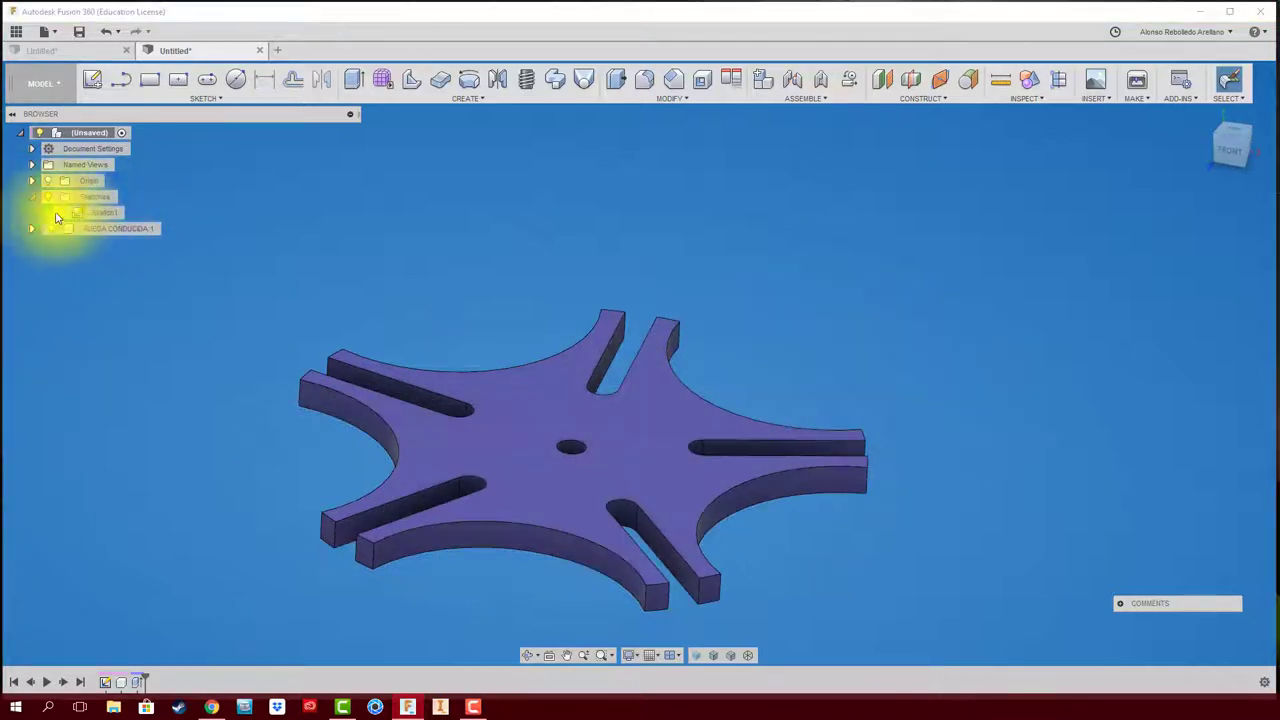
click(110, 220)
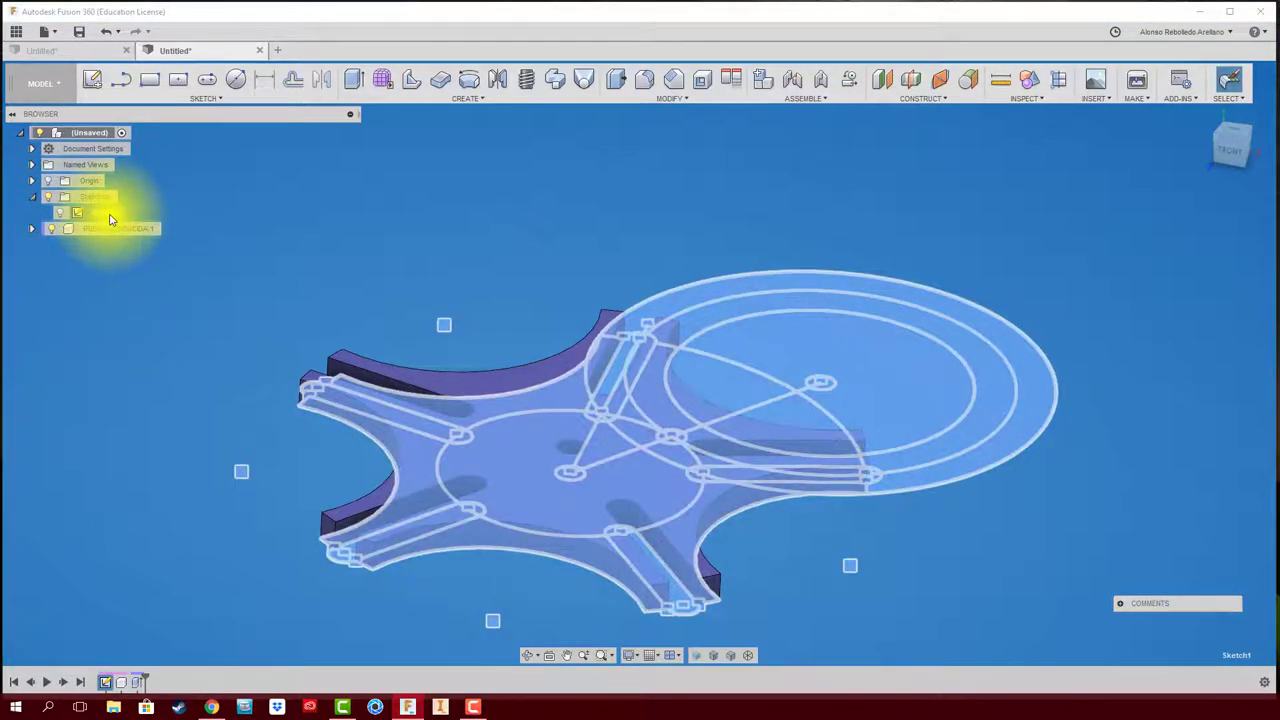
right_click(110, 220)
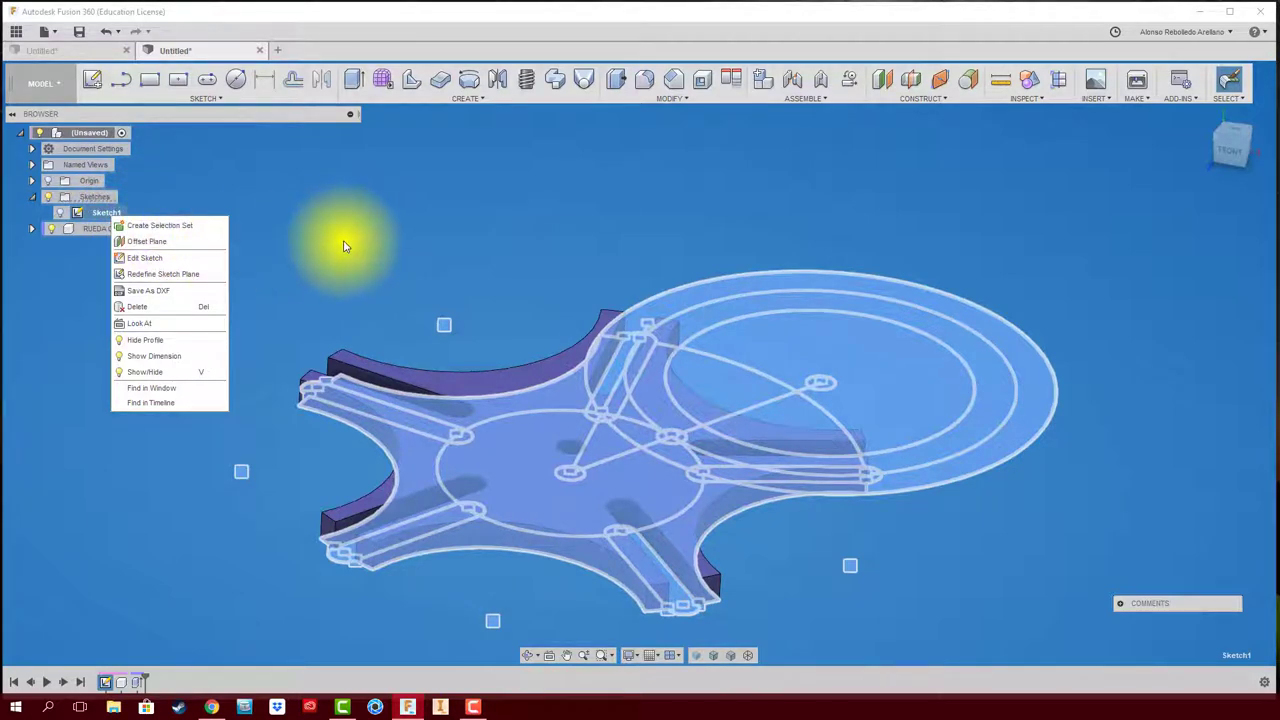
key(Escape)
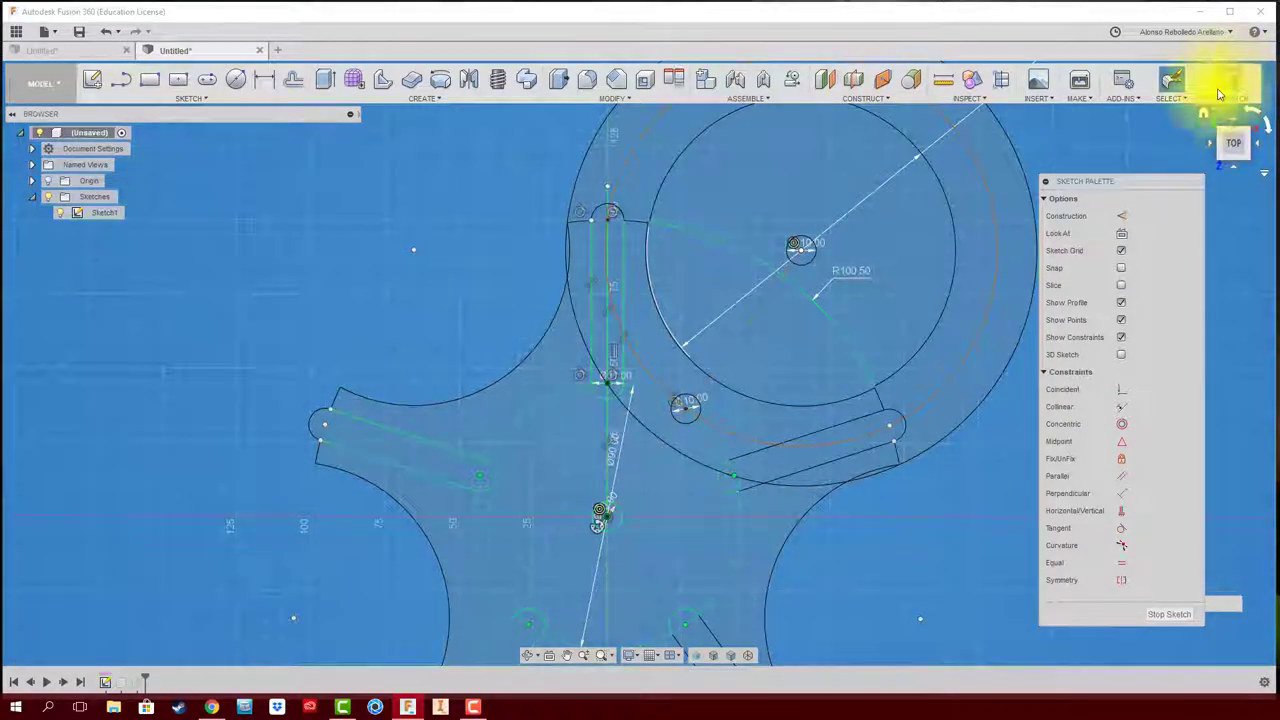
click(1220, 90)
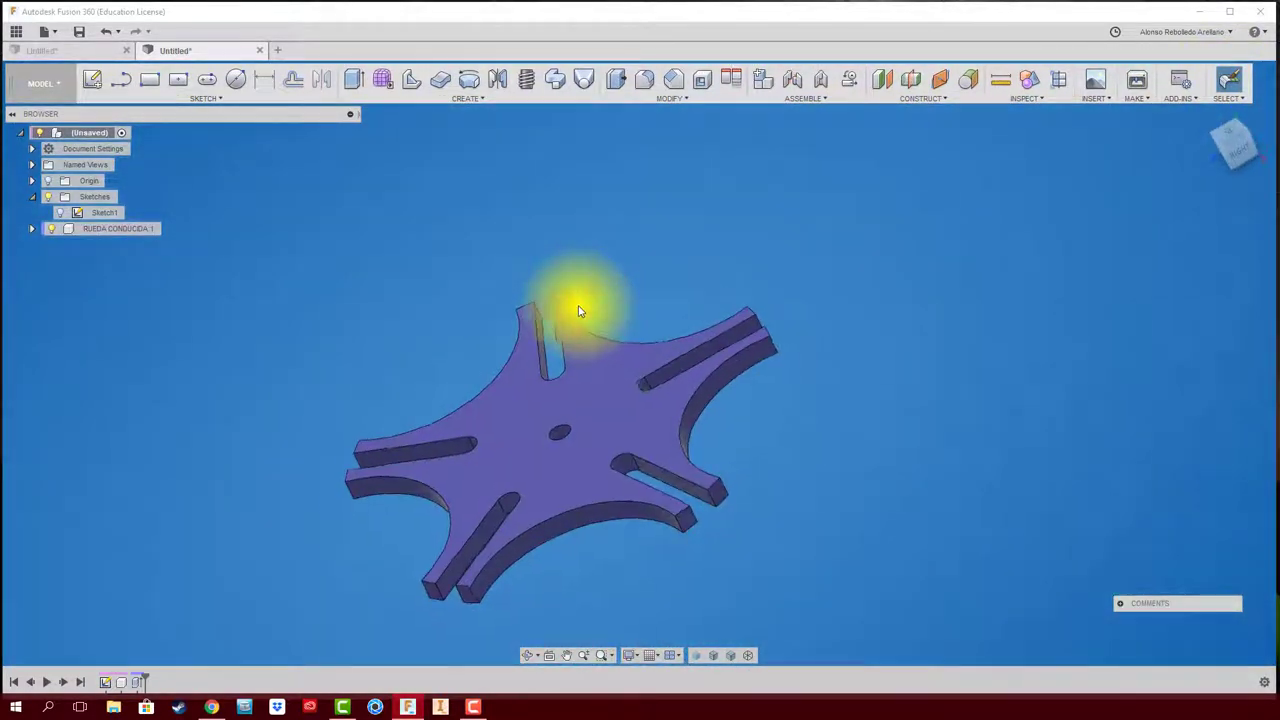
- Make Sketch1 visible again so the driver disc circles show beside the slotted wheel
mouse_move(578, 311)
shift+middle_down()
mouse_move(557, 343)
mouse_move(751, 234)
mouse_move(800, 263)
mouse_move(554, 446)
mouse_move(620, 363)
shift+middle_up()
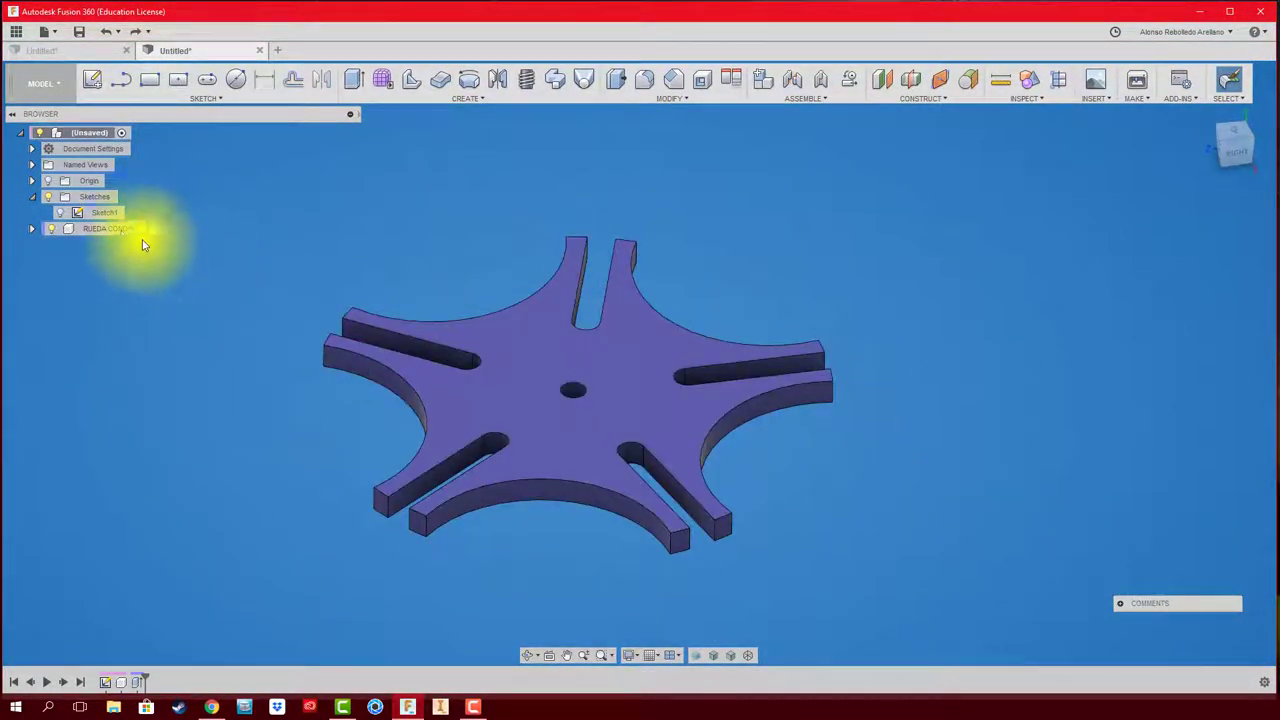
right_click(122, 229)
click(137, 252)
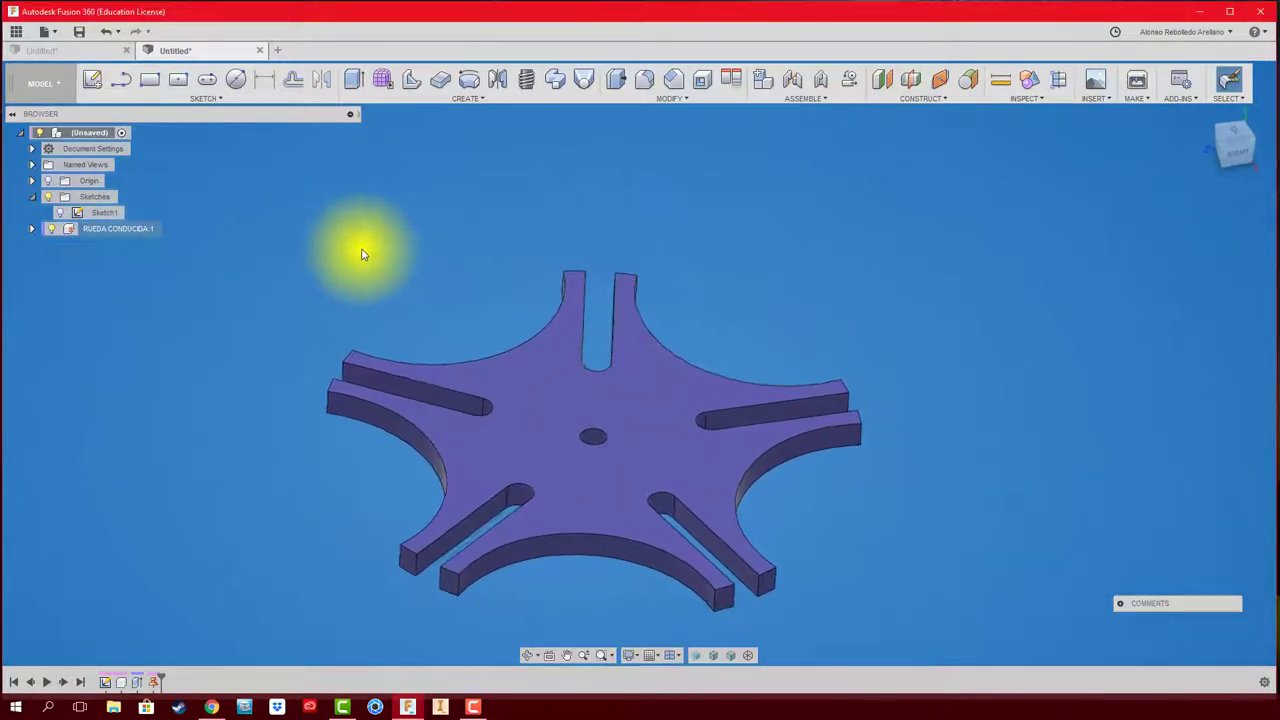
click(60, 212)
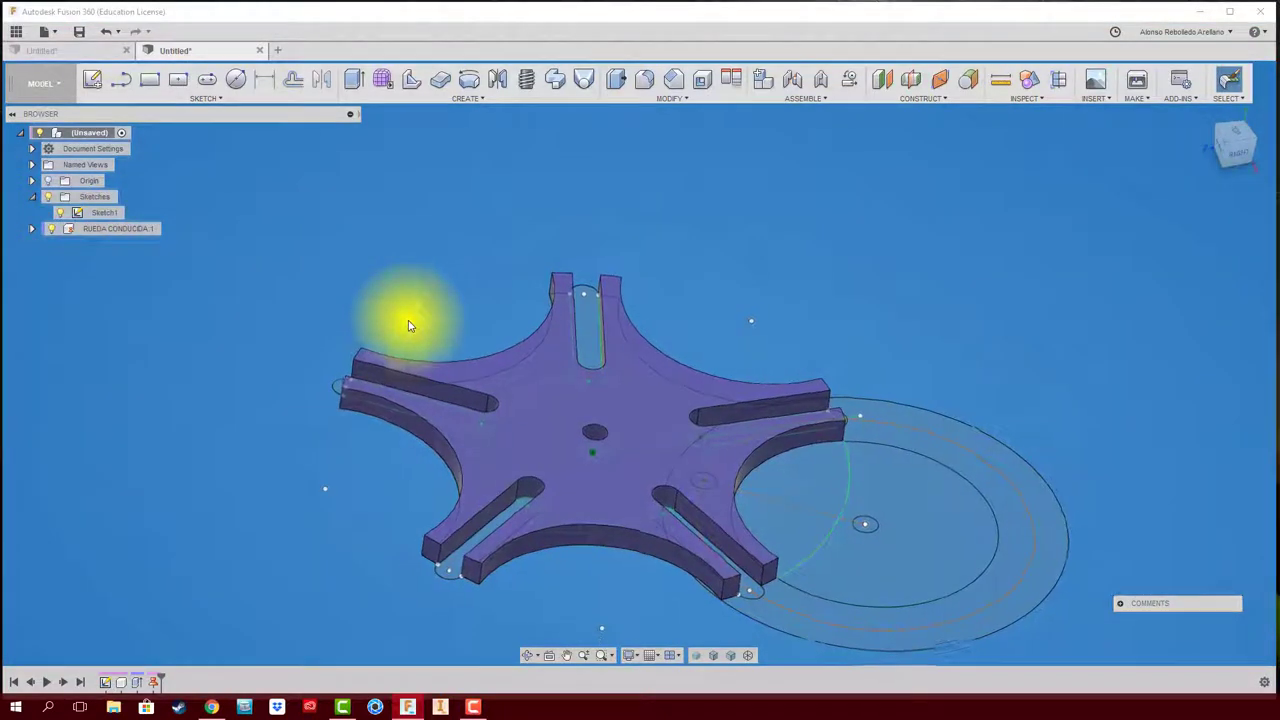
mouse_move(408, 322)
shift+middle_down()
mouse_move(878, 556)
mouse_move(930, 567)
mouse_move(943, 514)
shift+middle_up()
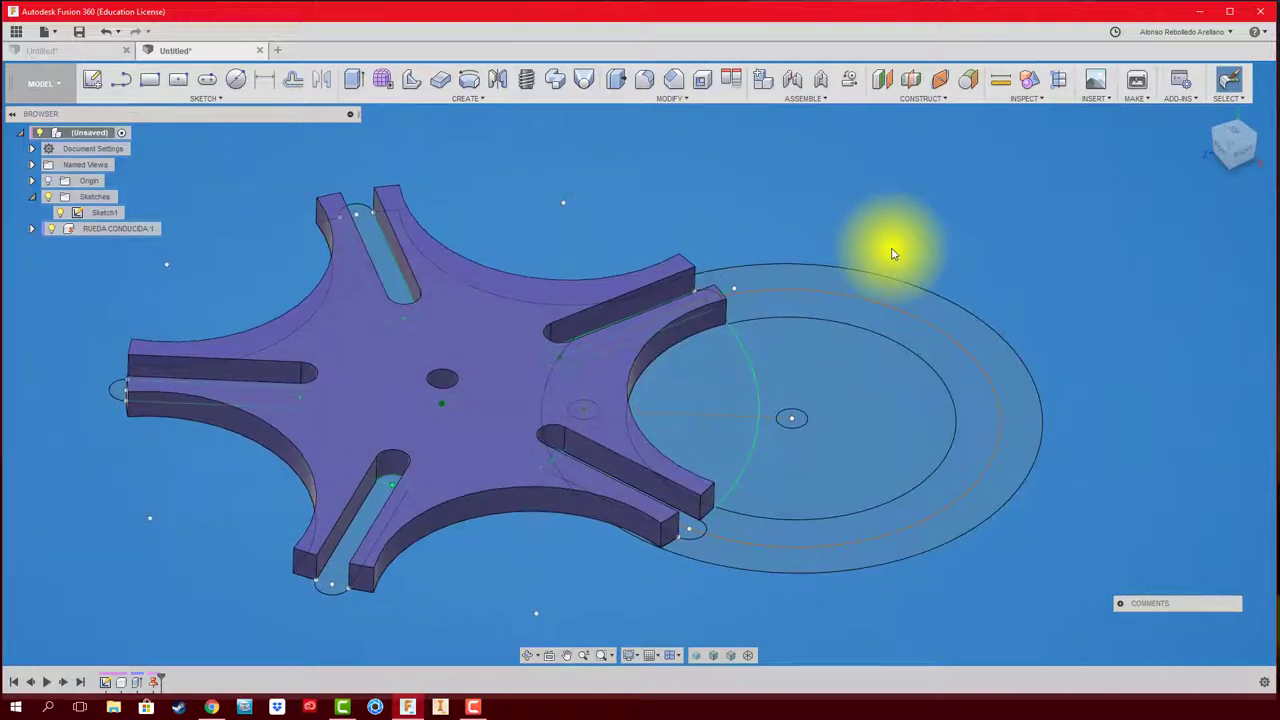
- Try a downward extrusion of the inner and outer ring regions, then cancel it
key(e)
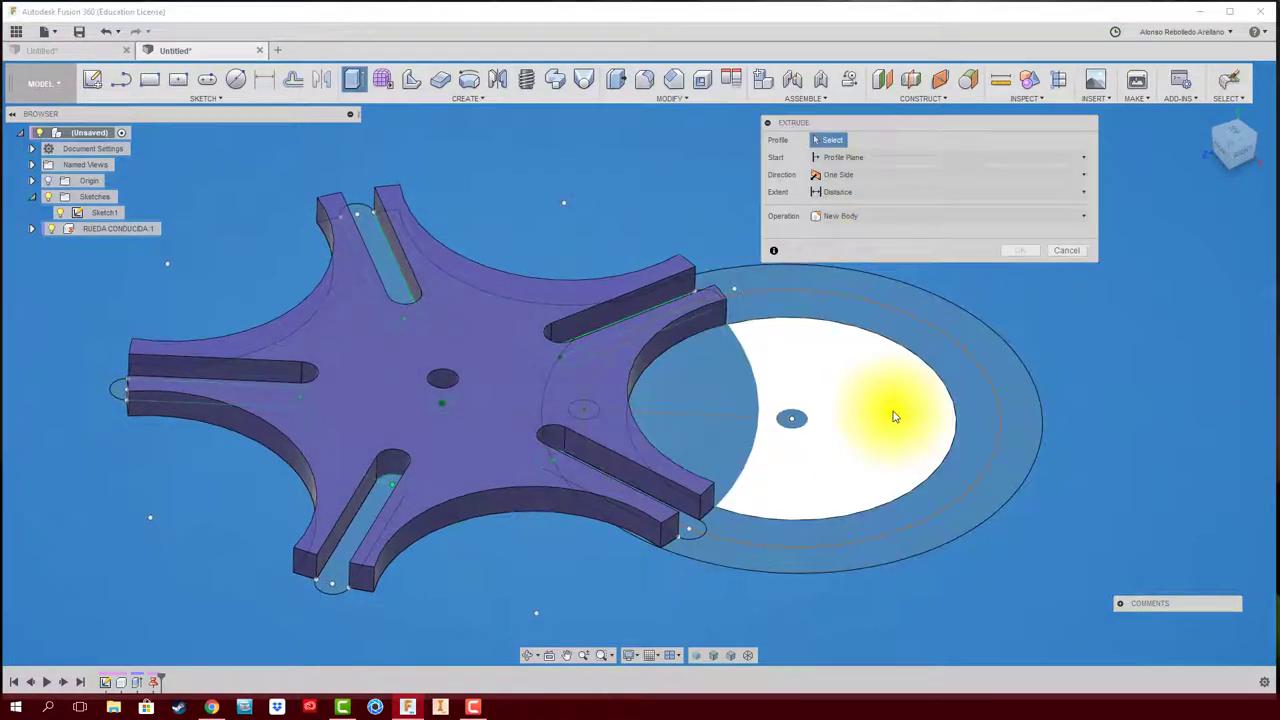
mouse_move(894, 406)
shift+middle_down()
mouse_move(953, 518)
mouse_move(923, 443)
shift+middle_up()
click(925, 451)
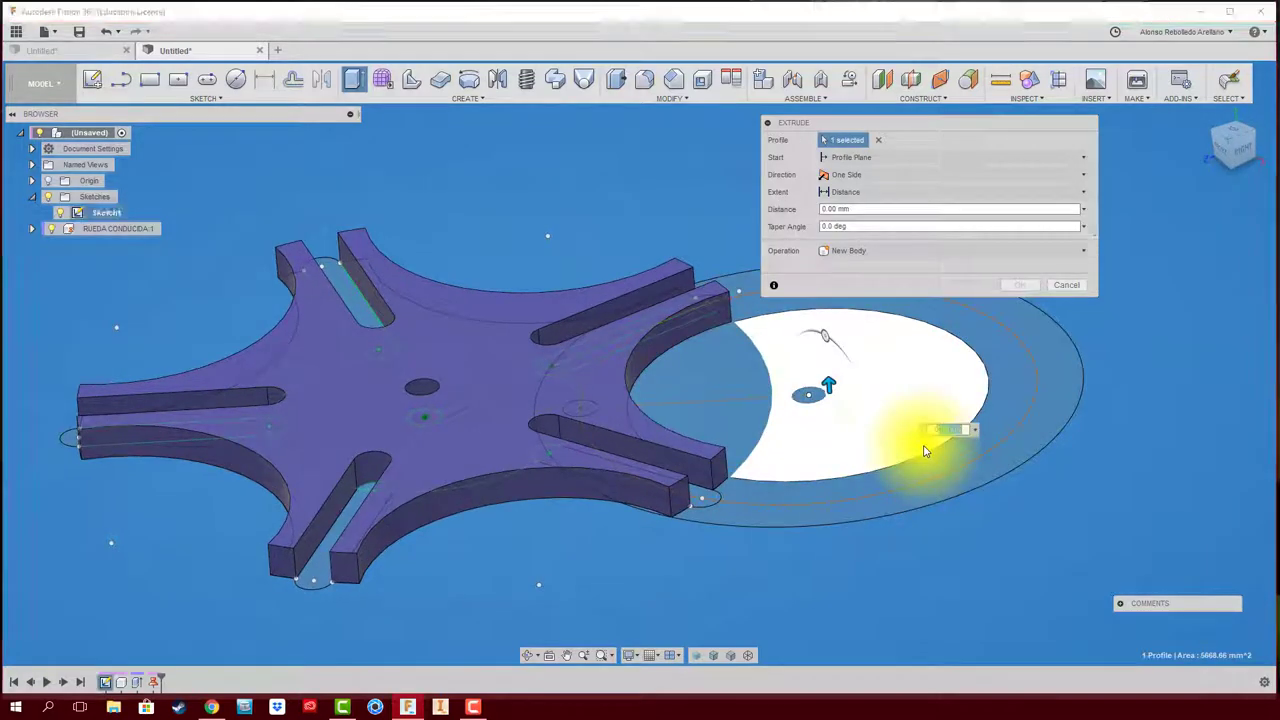
drag(819, 354, 822, 350)
text(10)
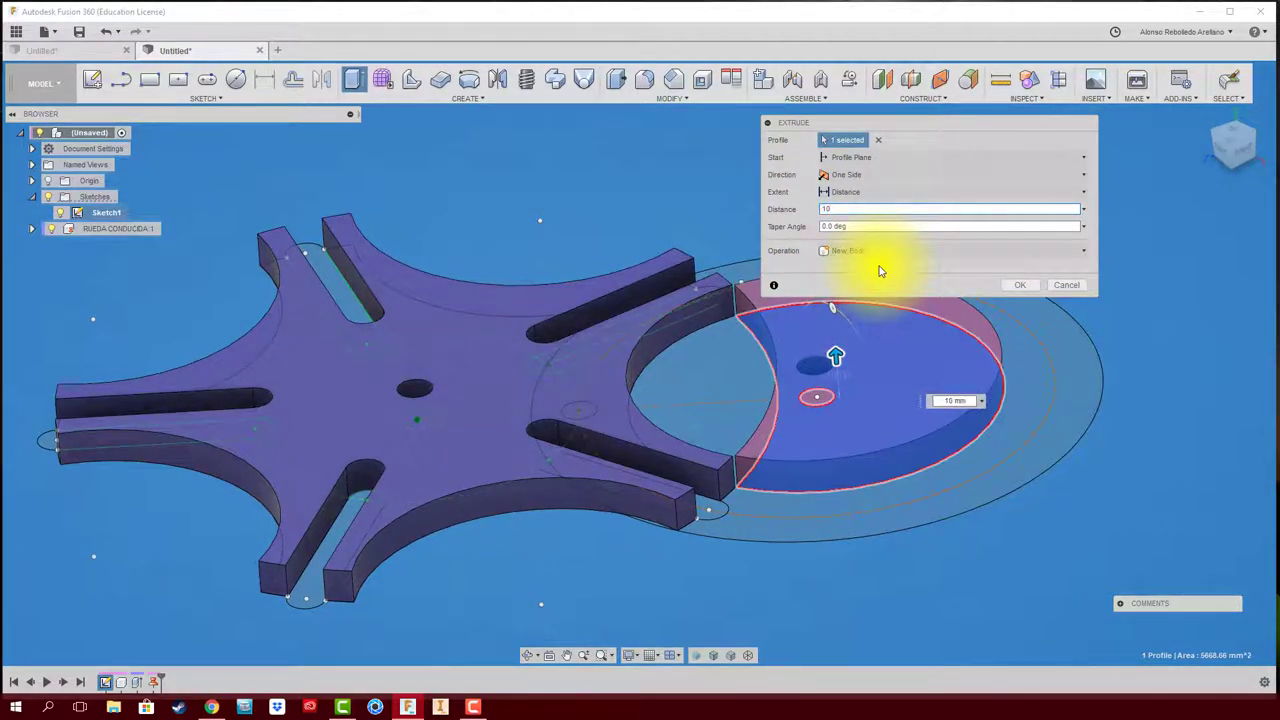
mouse_move(880, 270)
shift+middle_down()
mouse_move(849, 366)
mouse_move(857, 471)
mouse_move(837, 380)
mouse_move(732, 352)
shift+middle_up()
click(862, 460)
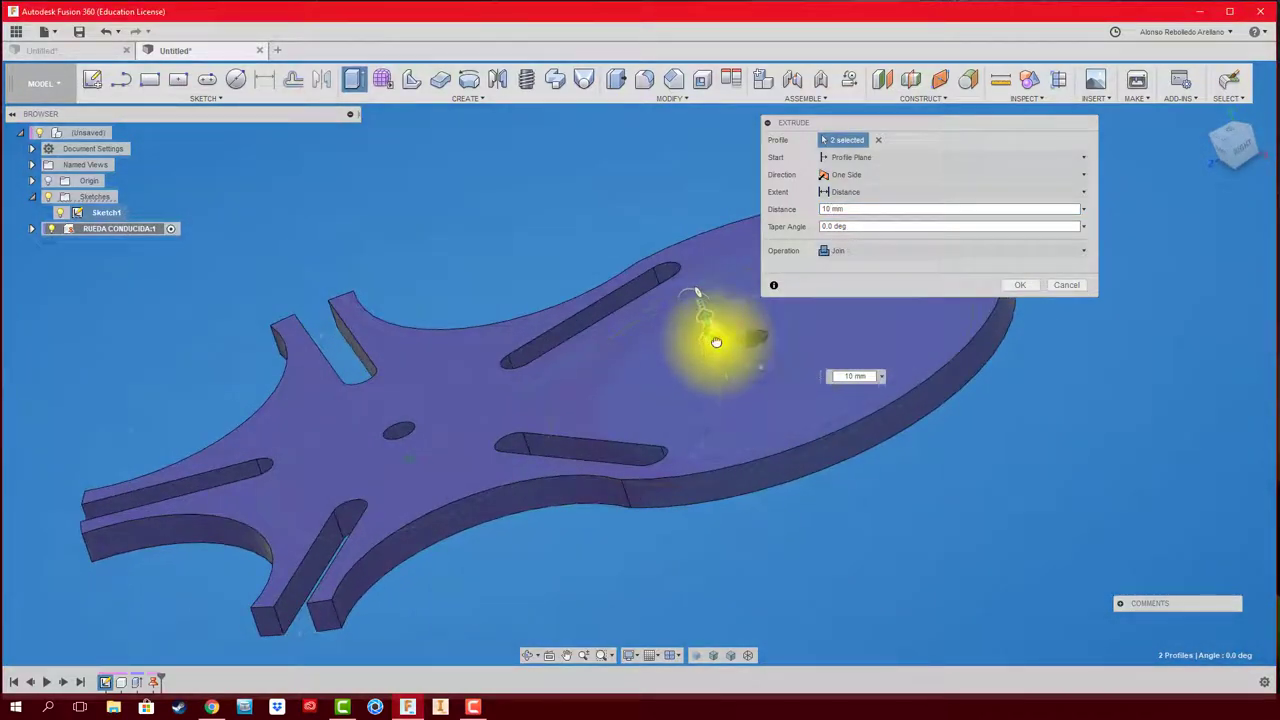
drag(716, 342, 760, 449)
mouse_move(744, 410)
shift+middle_down()
mouse_move(771, 443)
mouse_move(809, 449)
mouse_move(1063, 343)
shift+middle_up()
click(1080, 289)
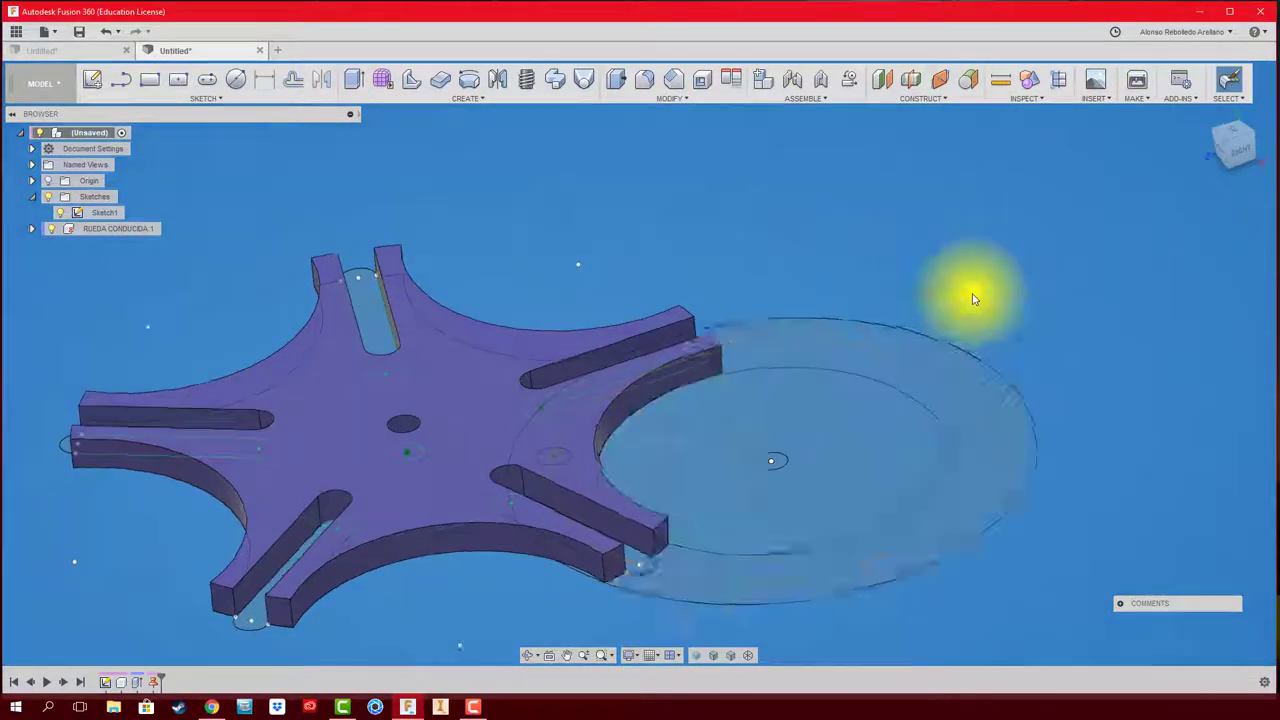
- Extrude the inner locking-disc region 10 mm as a new body
key(e)
click(800, 405)
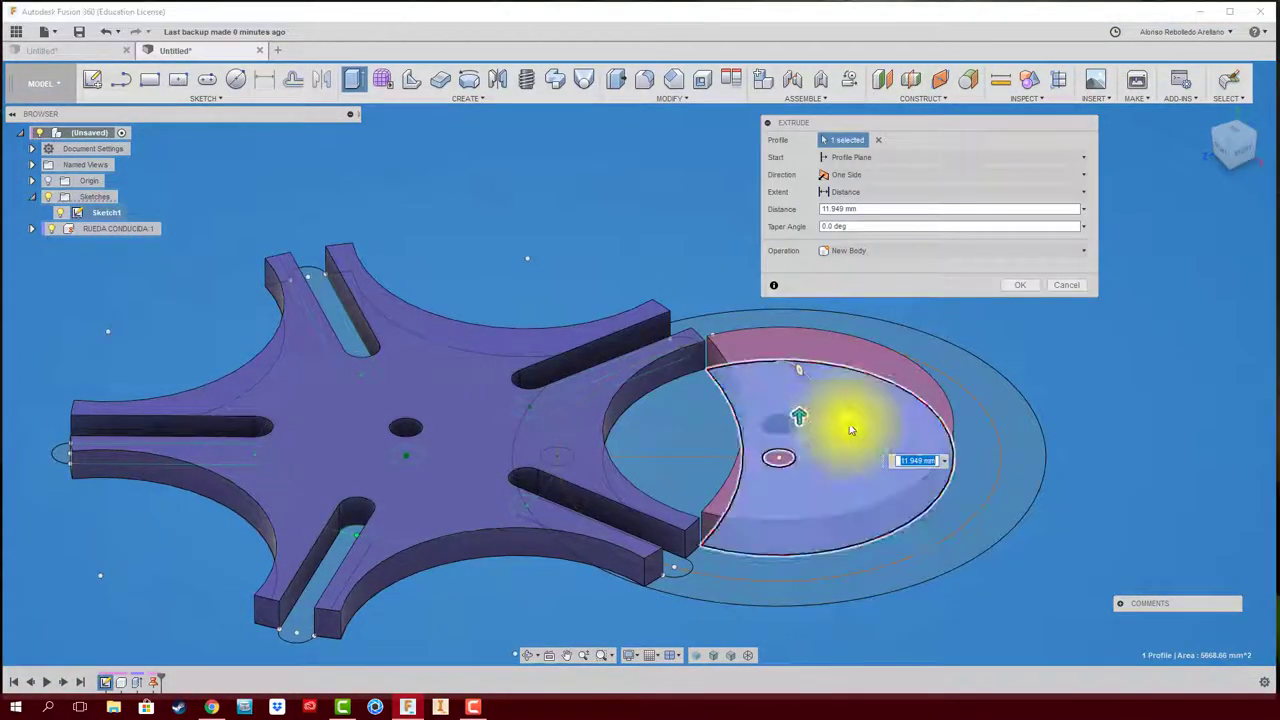
click(1019, 287)
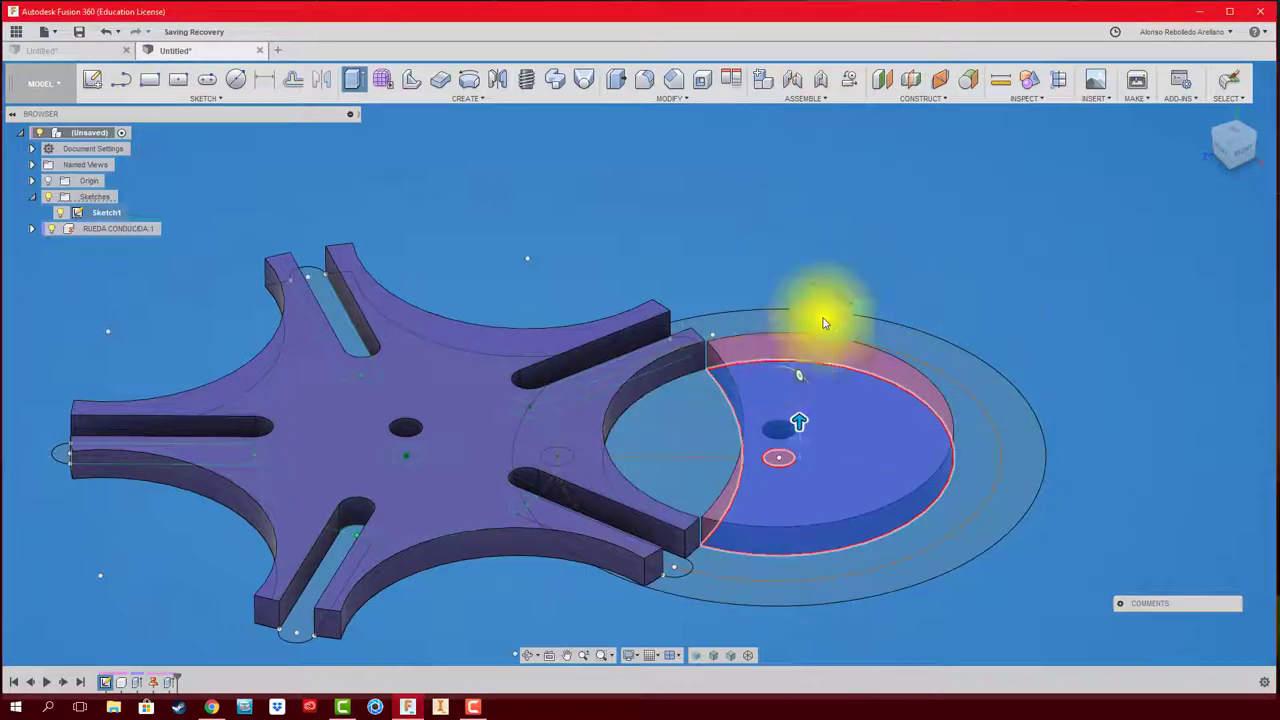
shift+middle_drag(909, 557, 963, 506)
- Select the driver disc's outer ring and all the small slot regions as extrude profiles
key(e)
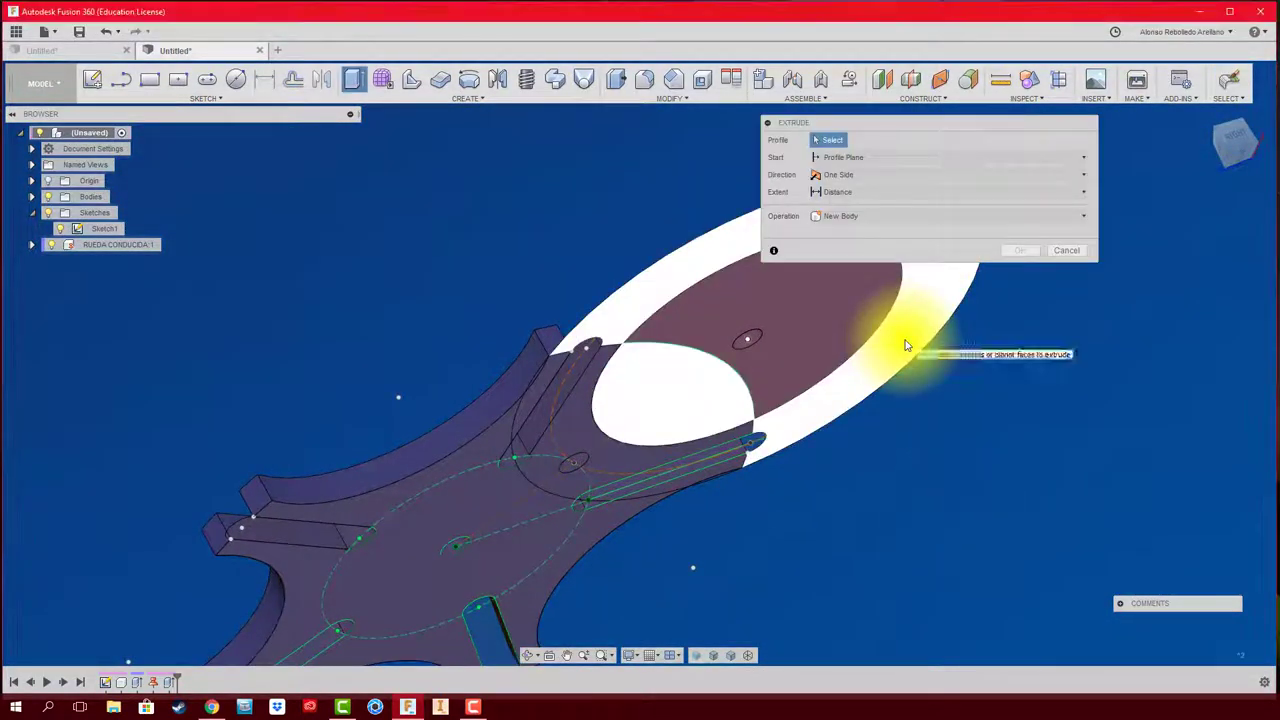
click(880, 349)
click(719, 410)
click(686, 477)
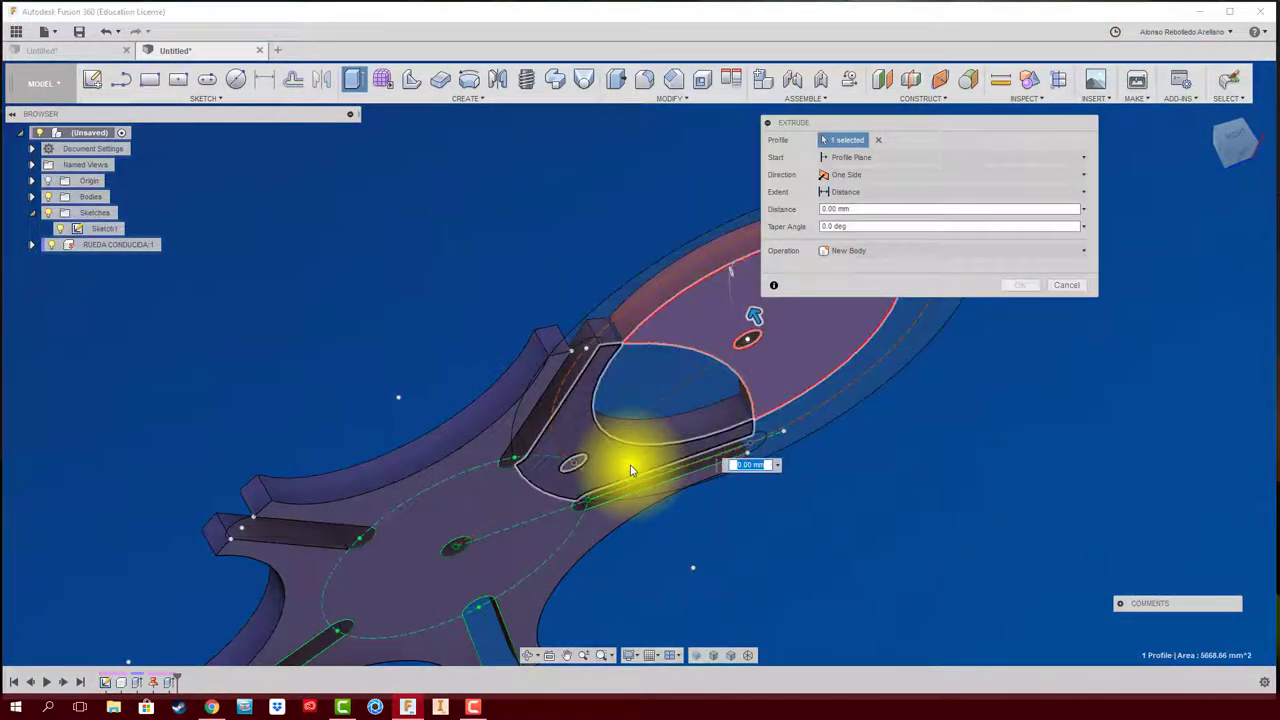
mouse_move(631, 470)
shift+middle_down()
mouse_move(677, 471)
mouse_move(694, 486)
mouse_move(651, 429)
shift+middle_up()
click(651, 429)
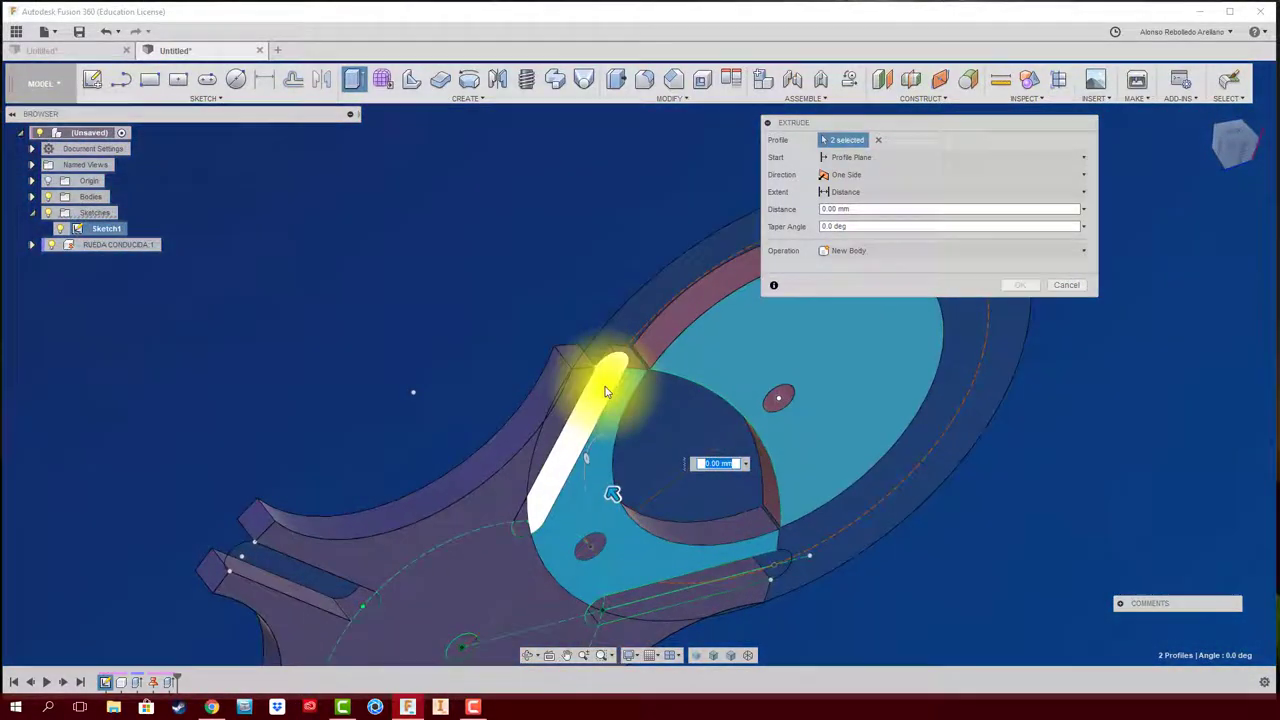
click(573, 397)
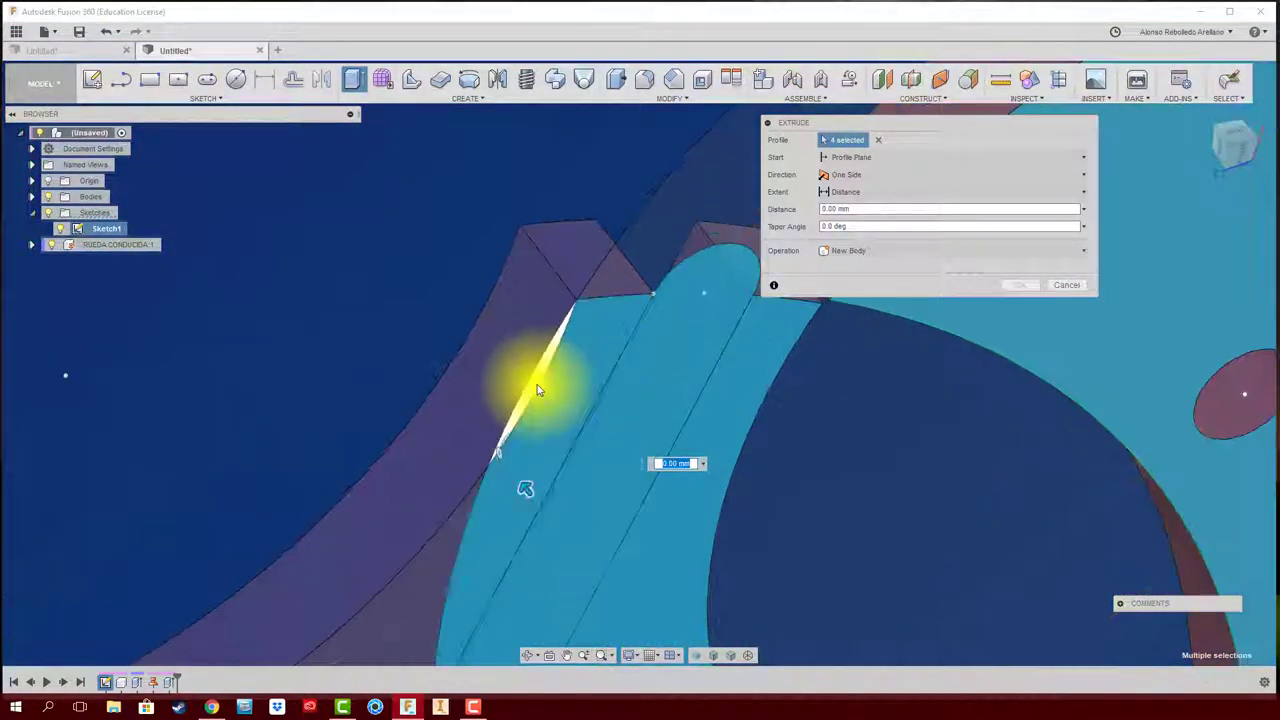
mouse_move(575, 415)
shift+middle_down()
mouse_move(549, 387)
mouse_move(561, 453)
mouse_move(514, 428)
mouse_move(489, 376)
shift+middle_up()
click(561, 453)
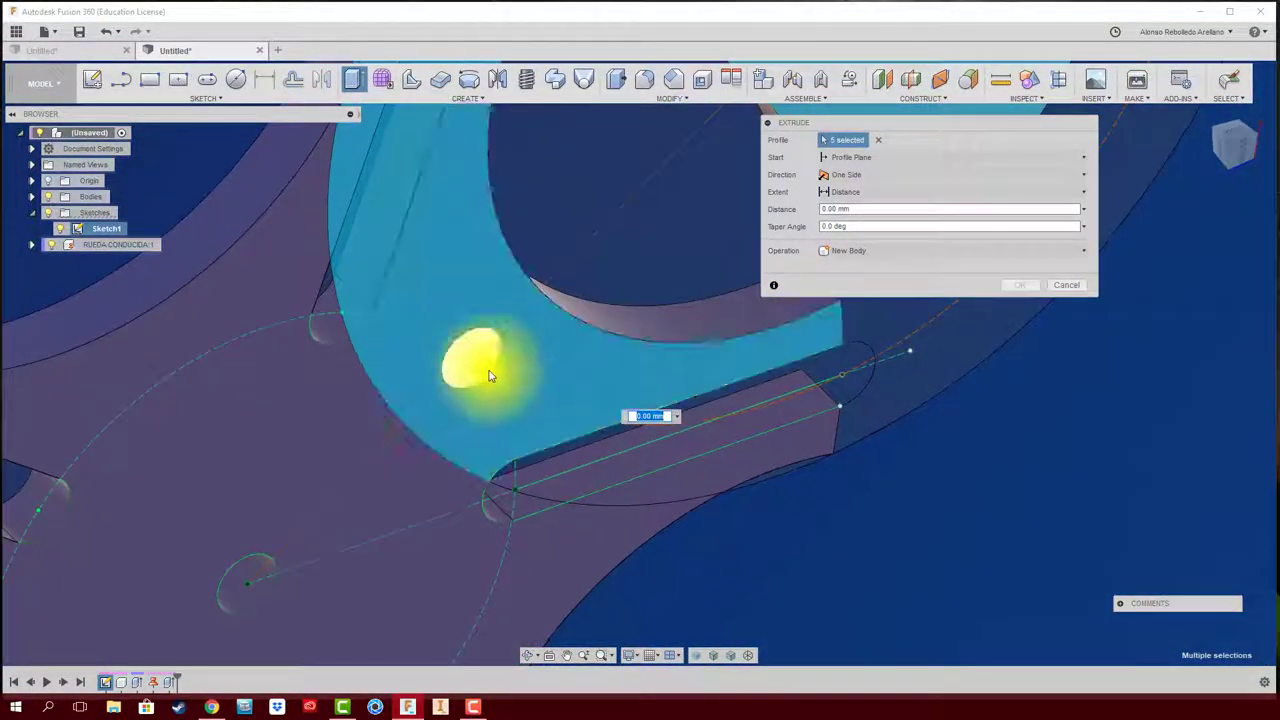
click(481, 372)
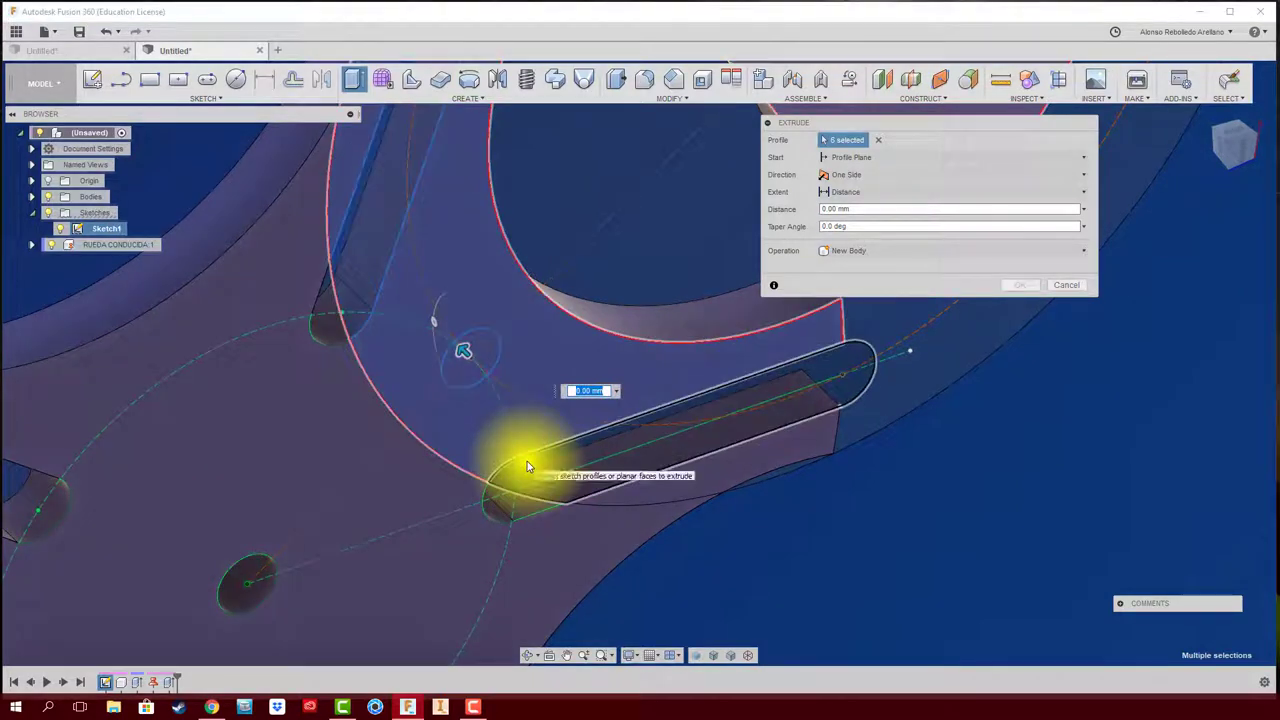
click(686, 429)
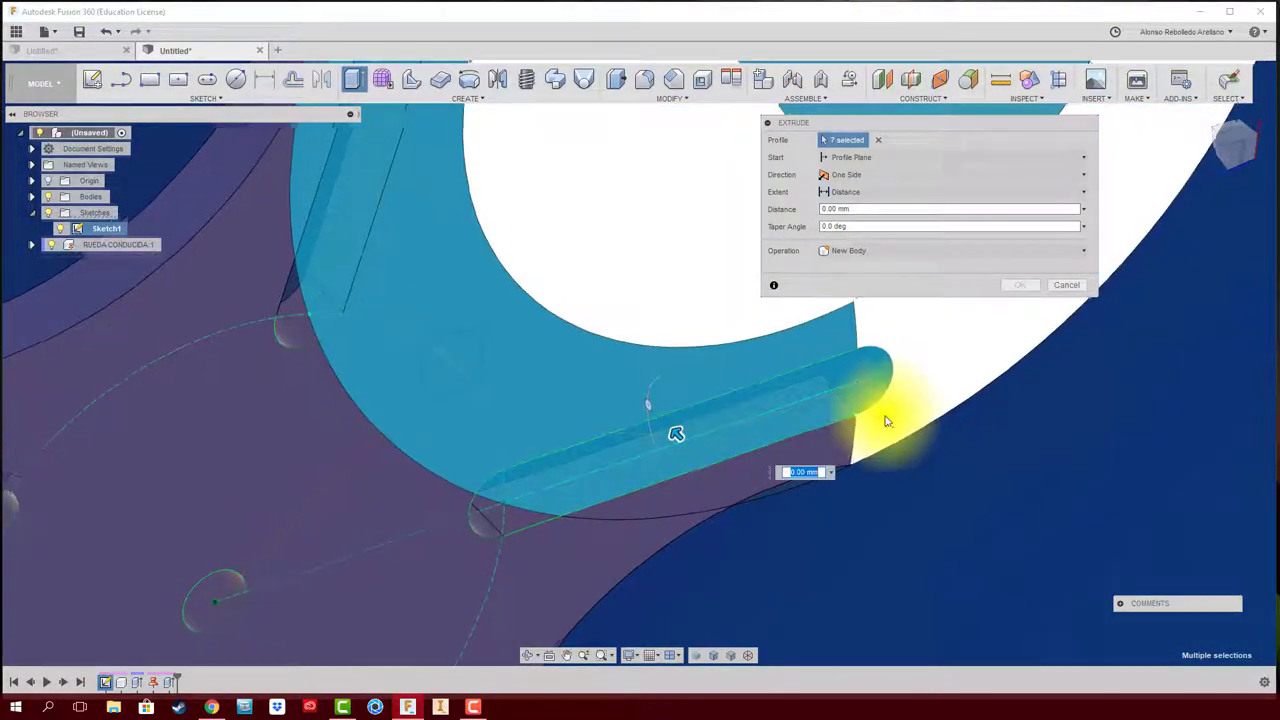
click(832, 452)
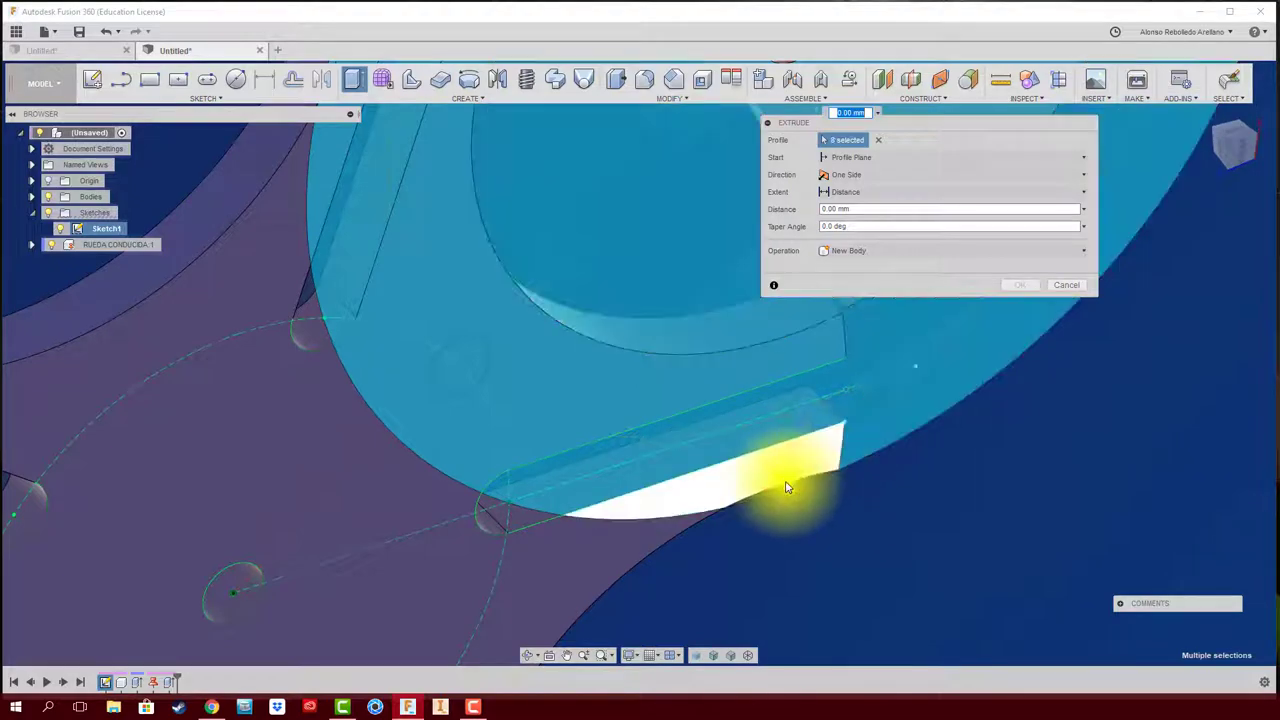
click(787, 492)
- Extrude the selected regions -10 mm downward, joined to the locking disc
scroll(977, 486, down, 3)
mouse_move(977, 486)
shift+middle_down()
mouse_move(694, 337)
mouse_move(549, 380)
shift+middle_up()
scroll(920, 463, up, 3)
scroll(921, 462, down, 2)
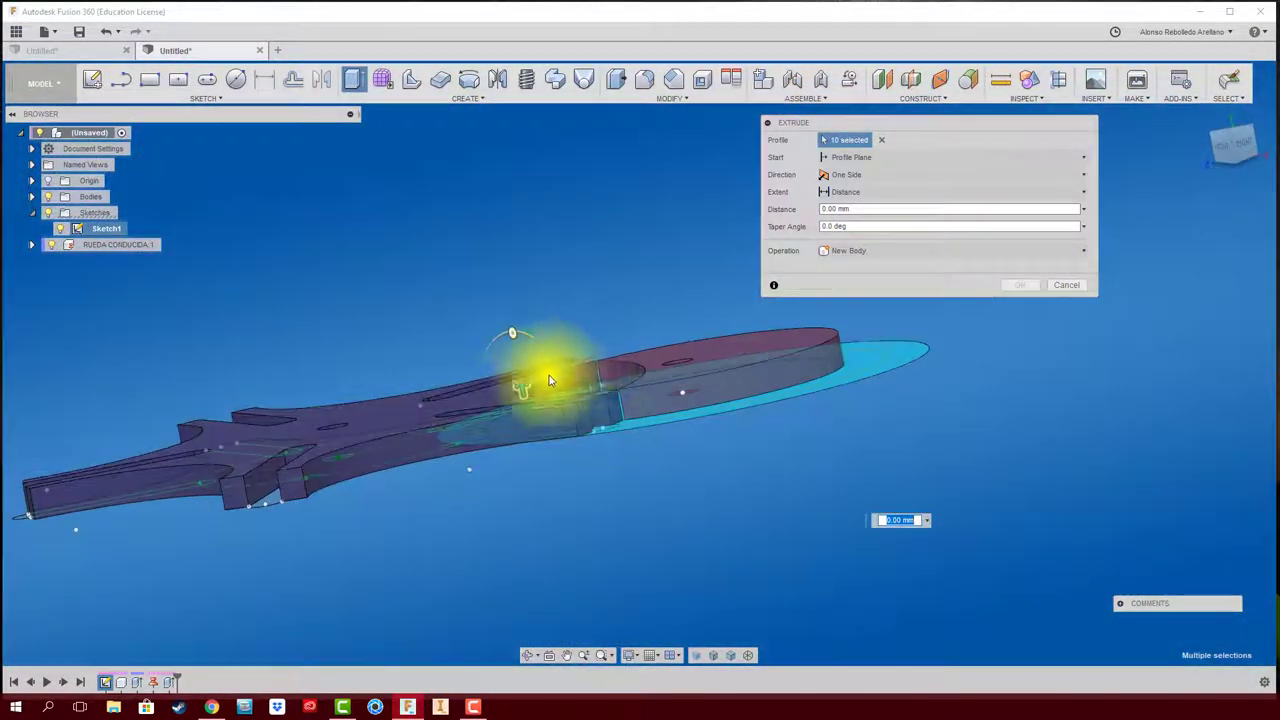
drag(518, 381, 540, 462)
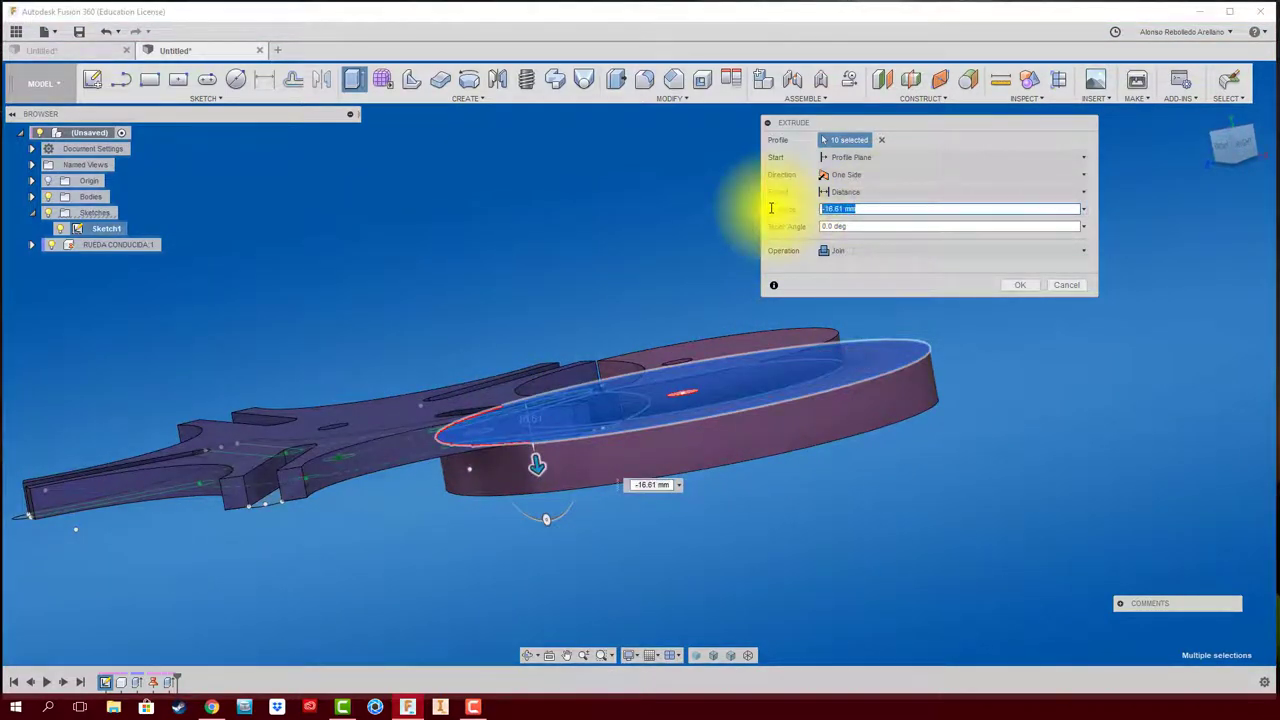
mouse_move(780, 206)
shift+middle_down()
mouse_move(920, 206)
mouse_move(943, 280)
shift+middle_up()
click(1018, 288)
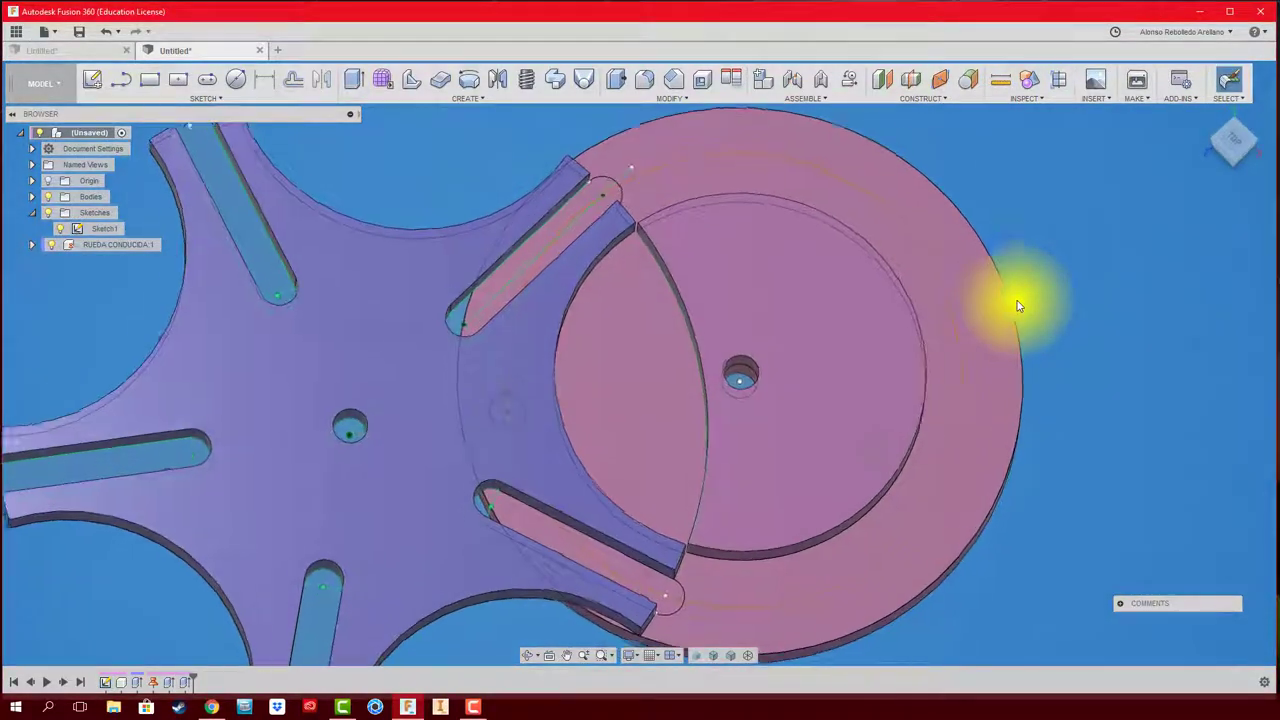
- Extrude the raised locking disc face 10 mm as new component Component2, then start renaming it
mouse_move(1018, 306)
shift+middle_down()
mouse_move(966, 294)
mouse_move(832, 349)
shift+middle_up()
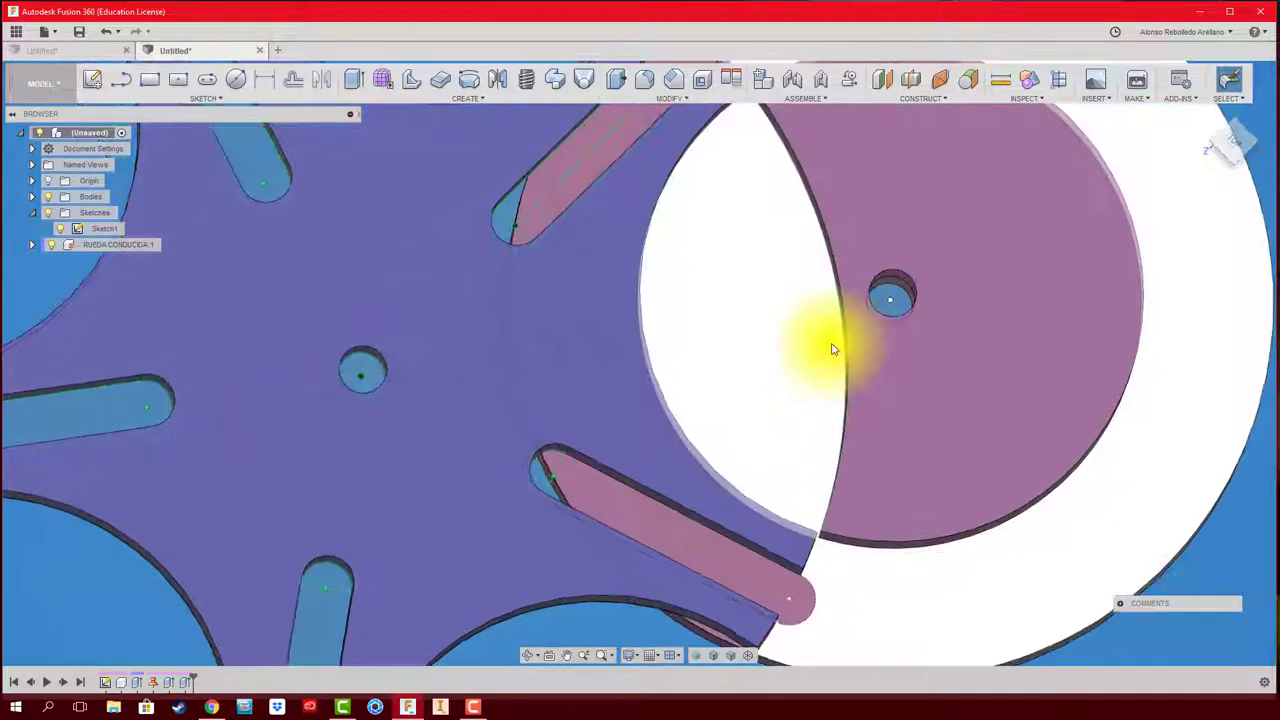
mouse_move(670, 357)
shift+middle_down()
mouse_move(794, 357)
mouse_move(708, 474)
shift+middle_up()
scroll(719, 460, up, 2)
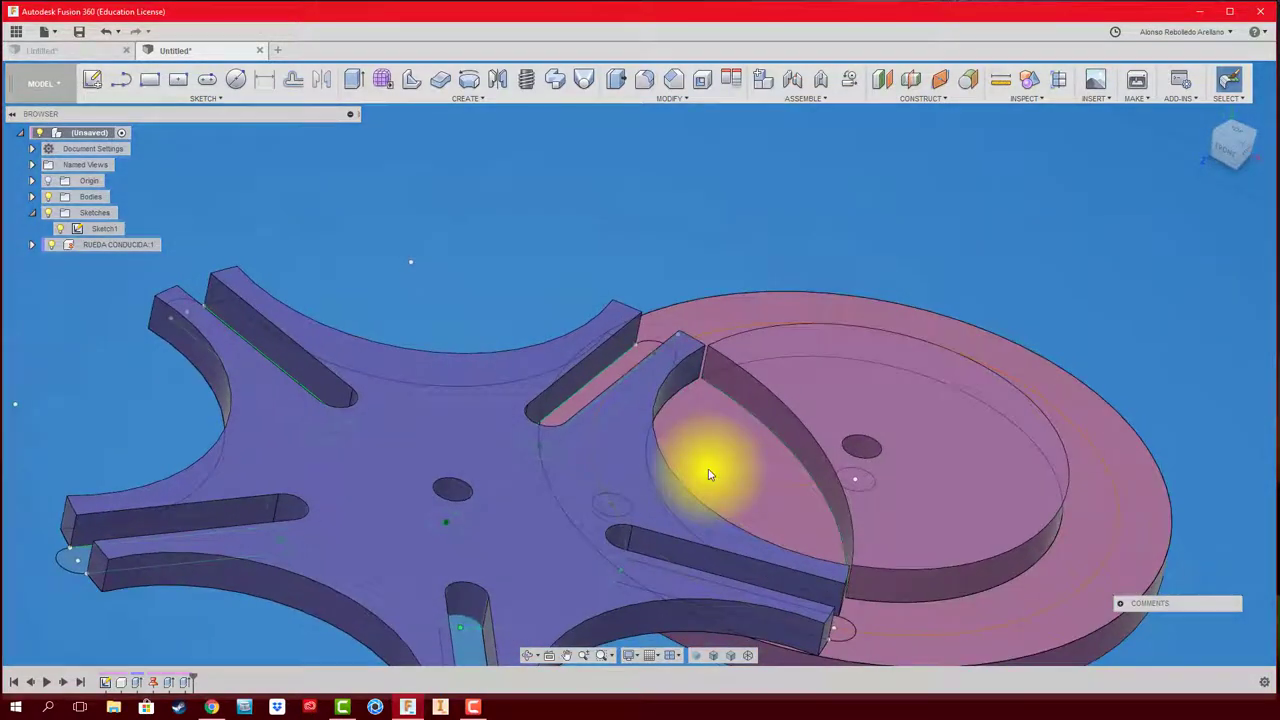
key(e)
mouse_move(621, 512)
shift+middle_down()
mouse_move(606, 503)
mouse_move(594, 520)
shift+middle_up()
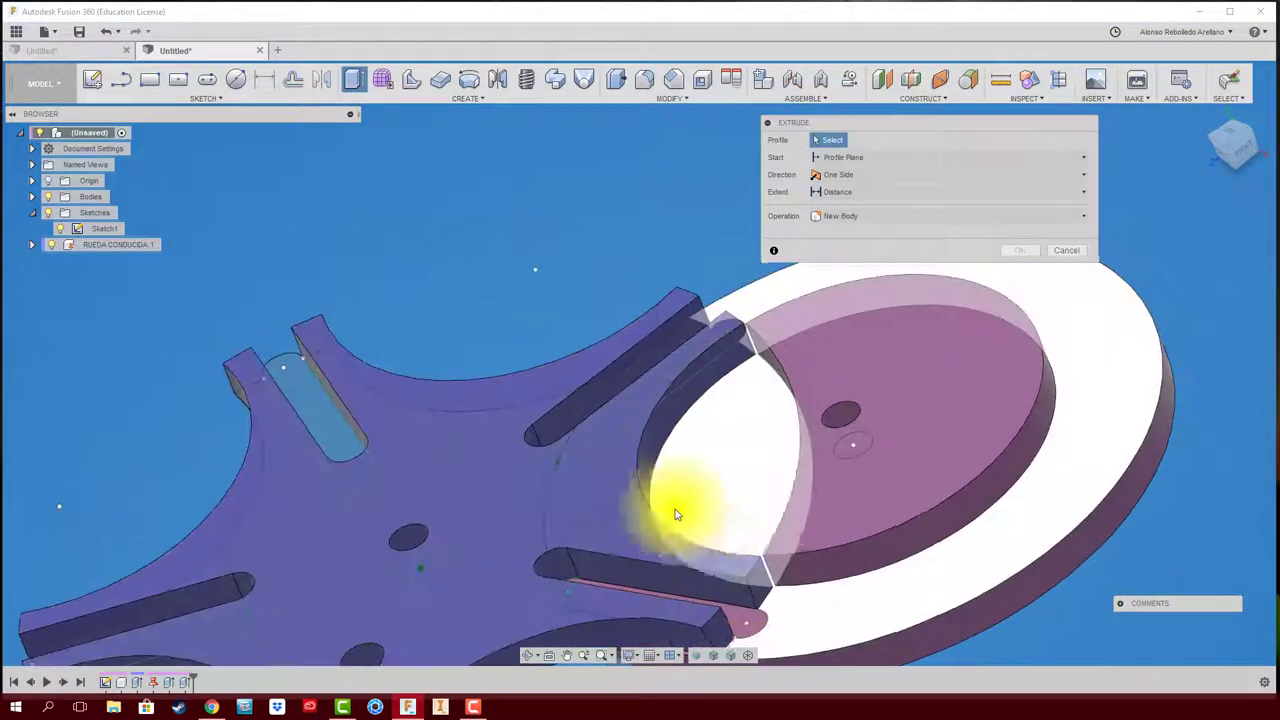
mouse_move(734, 486)
shift+middle_down()
mouse_move(578, 519)
mouse_move(1023, 271)
shift+middle_up()
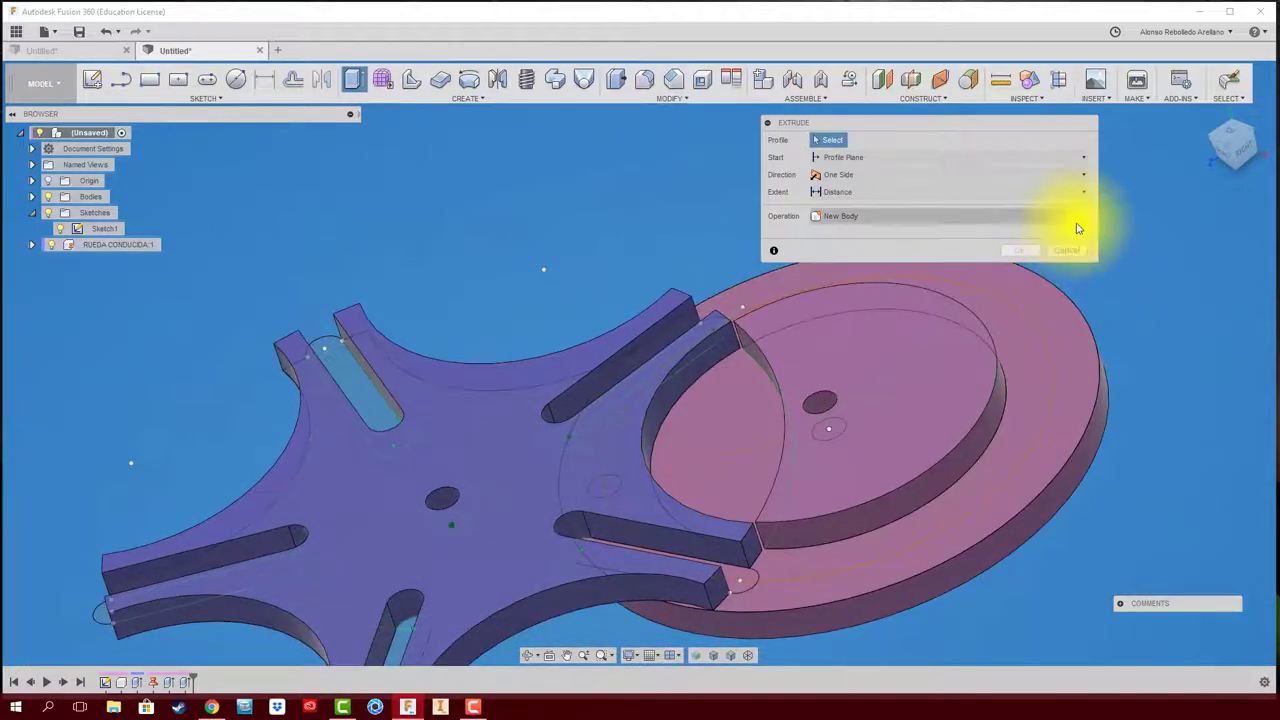
click(1081, 217)
click(938, 297)
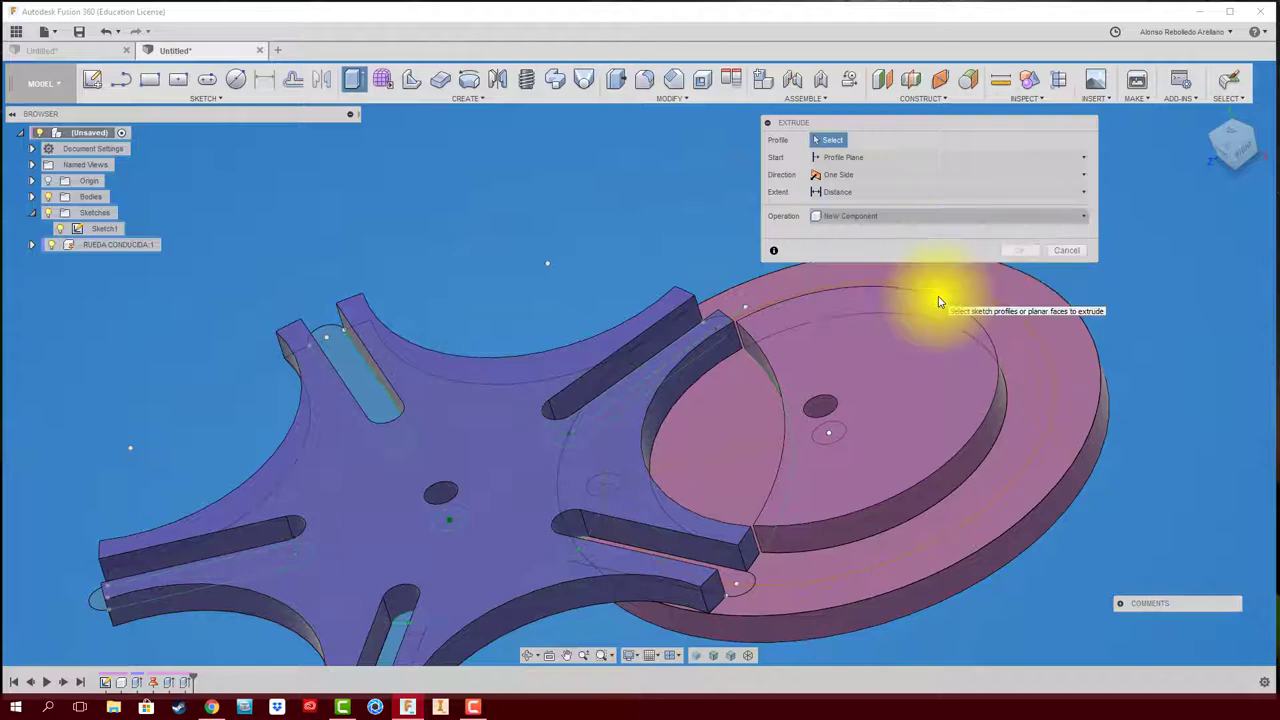
click(955, 345)
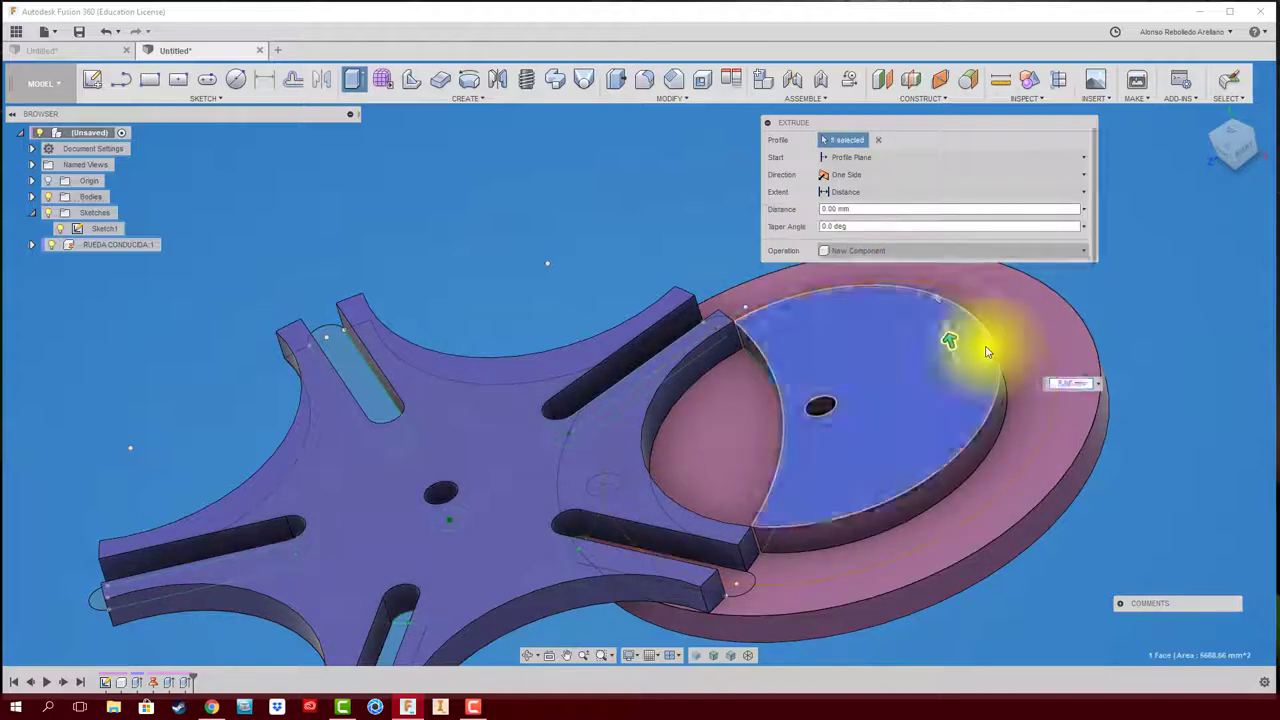
mouse_move(955, 345)
shift+middle_down()
mouse_move(1000, 414)
mouse_move(1014, 397)
mouse_move(837, 529)
shift+middle_up()
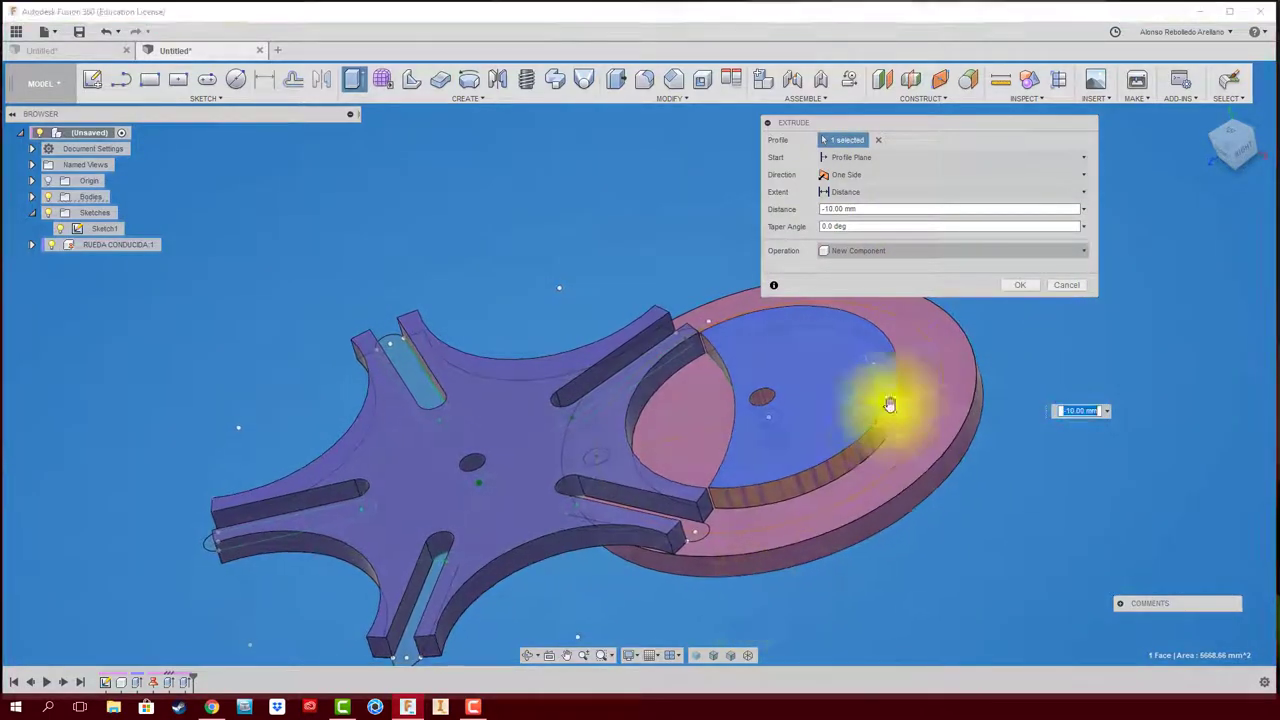
click(1016, 287)
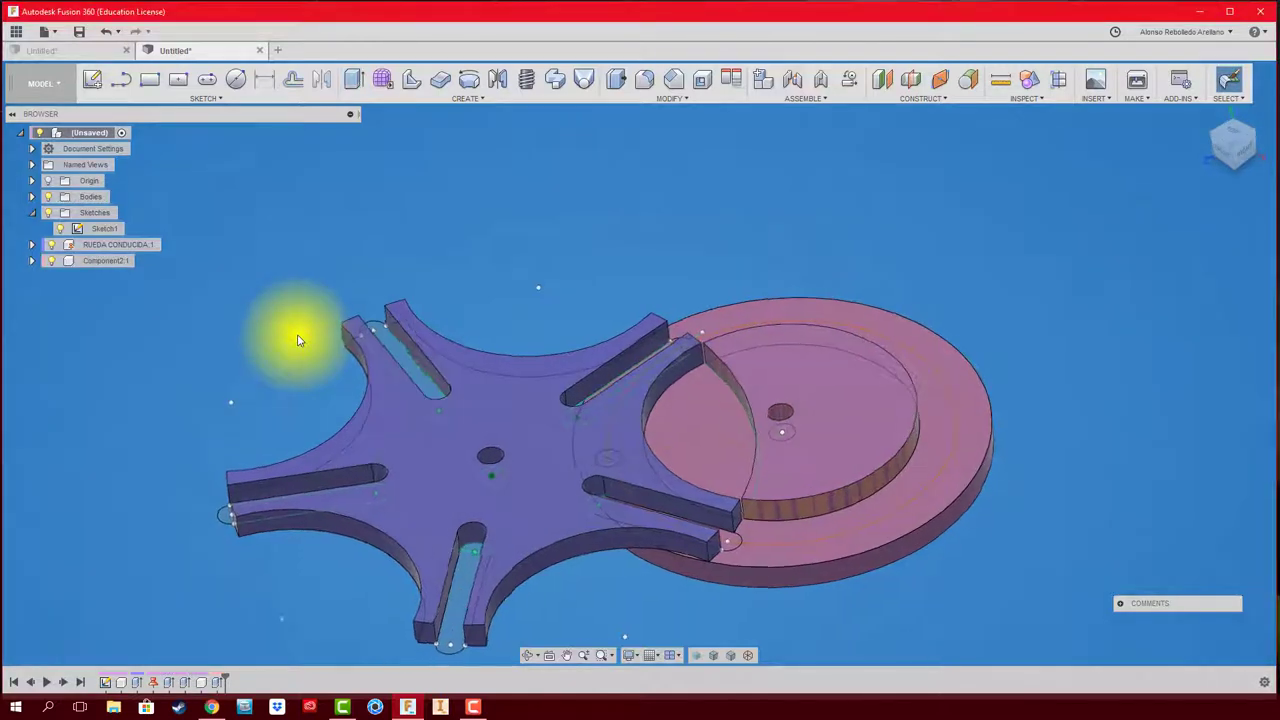
click(110, 262)
text(RUEDA CONDUCTORA)
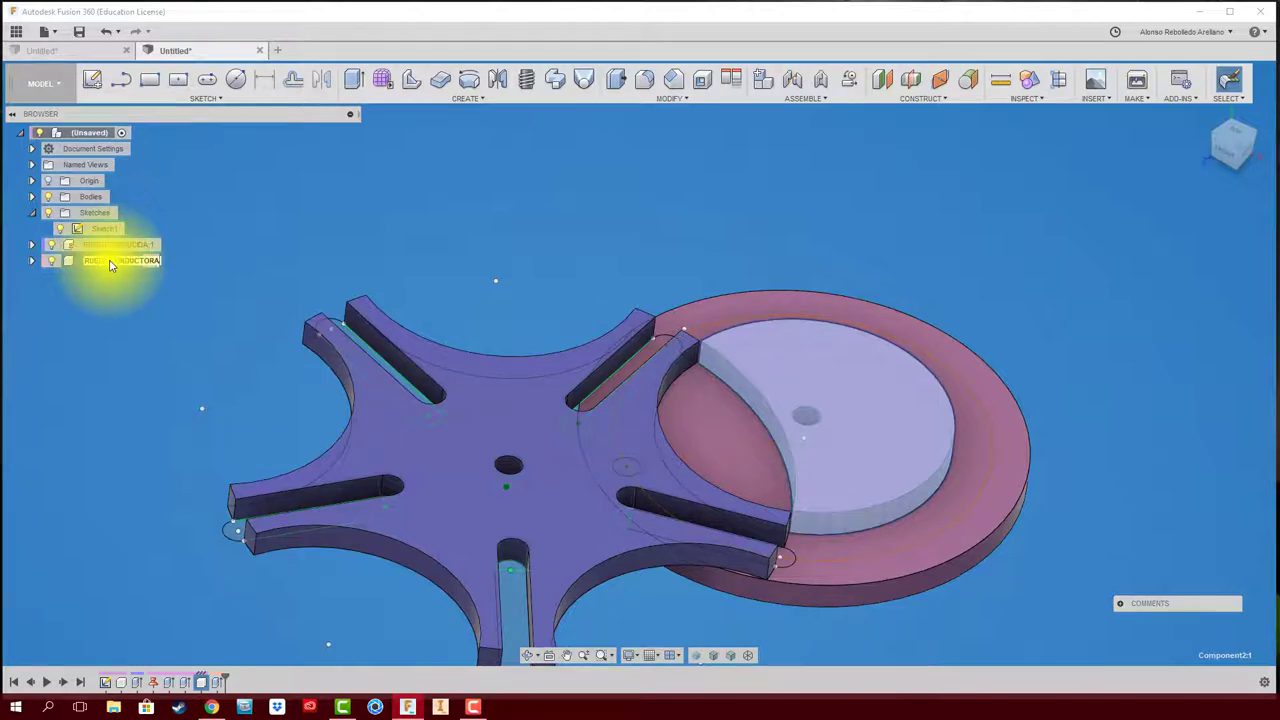
- Name Component2 RUEDA CONDUCTORA and hide RUEDA CONDUCIDA to view the driver disc alone
click(451, 163)
scroll(145, 280, down, 2)
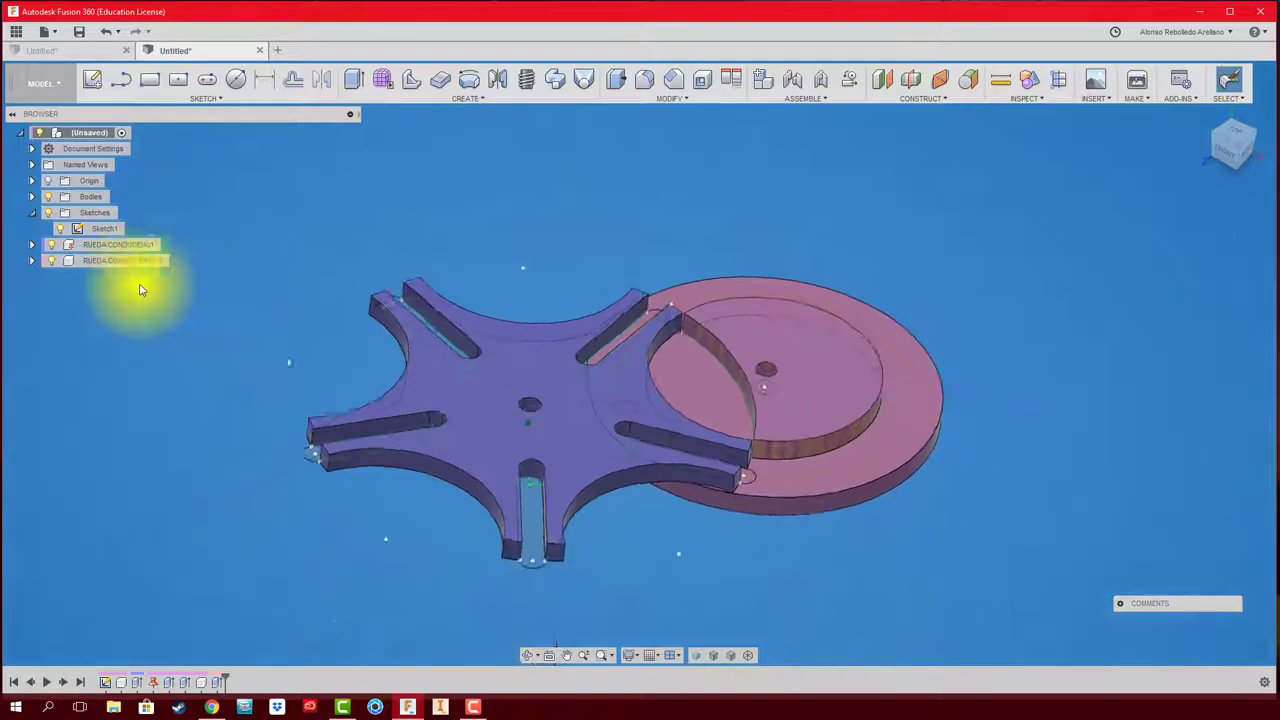
click(51, 245)
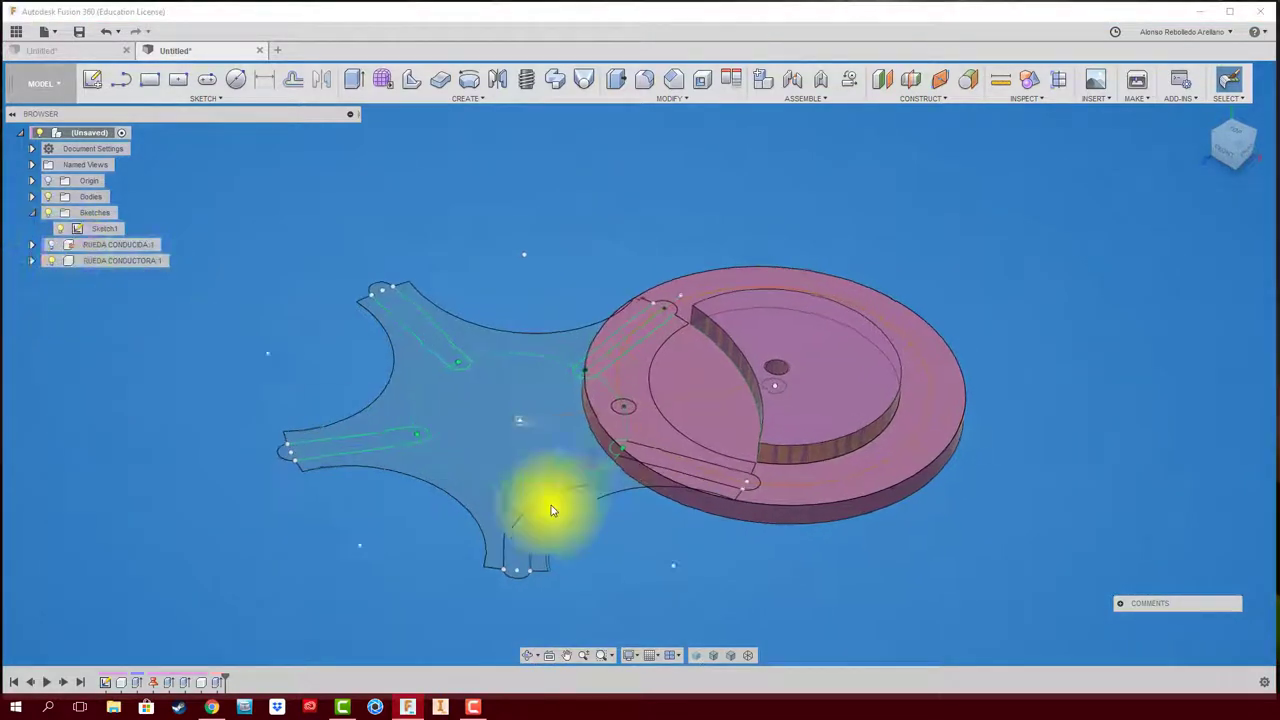
scroll(645, 570, up, 3)
scroll(645, 570, down, 2)
mouse_move(643, 563)
shift+middle_down()
mouse_move(843, 523)
mouse_move(700, 537)
shift+middle_up()
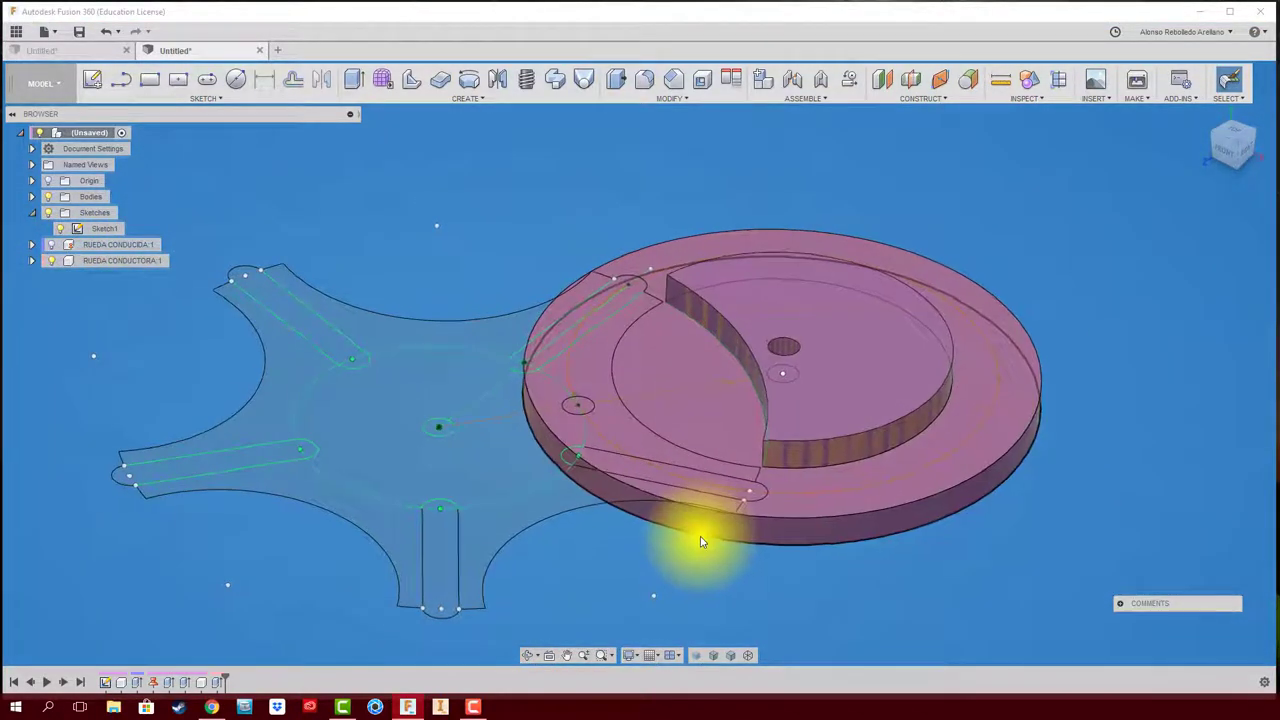
- Extrude the small circle 50 mm upward as the drive pin, joined to the disc
key(e)
click(578, 399)
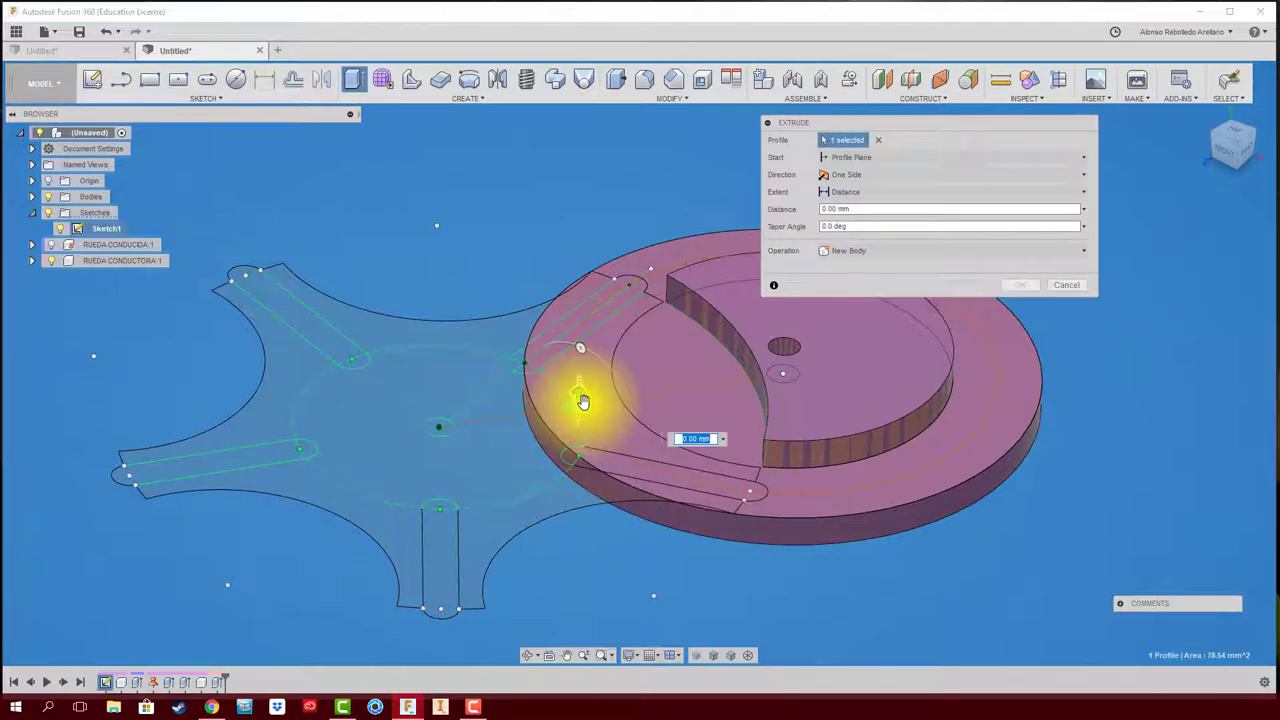
drag(580, 396, 588, 255)
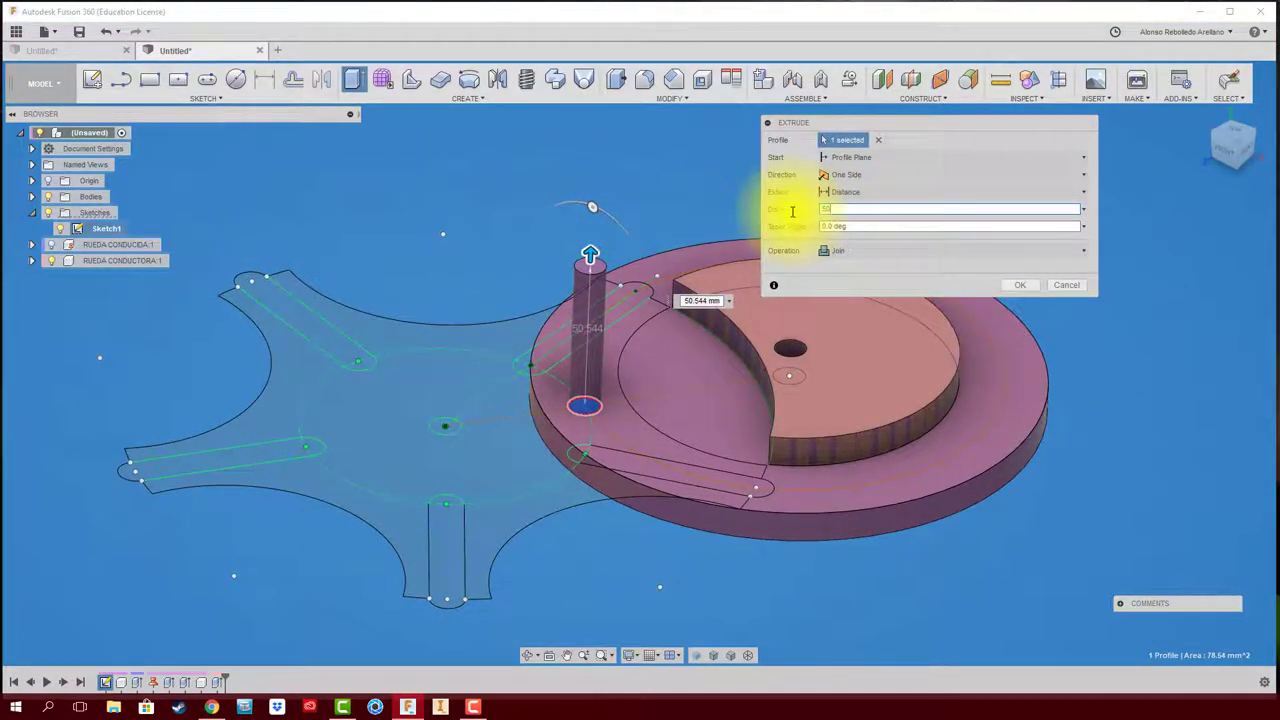
click(1028, 286)
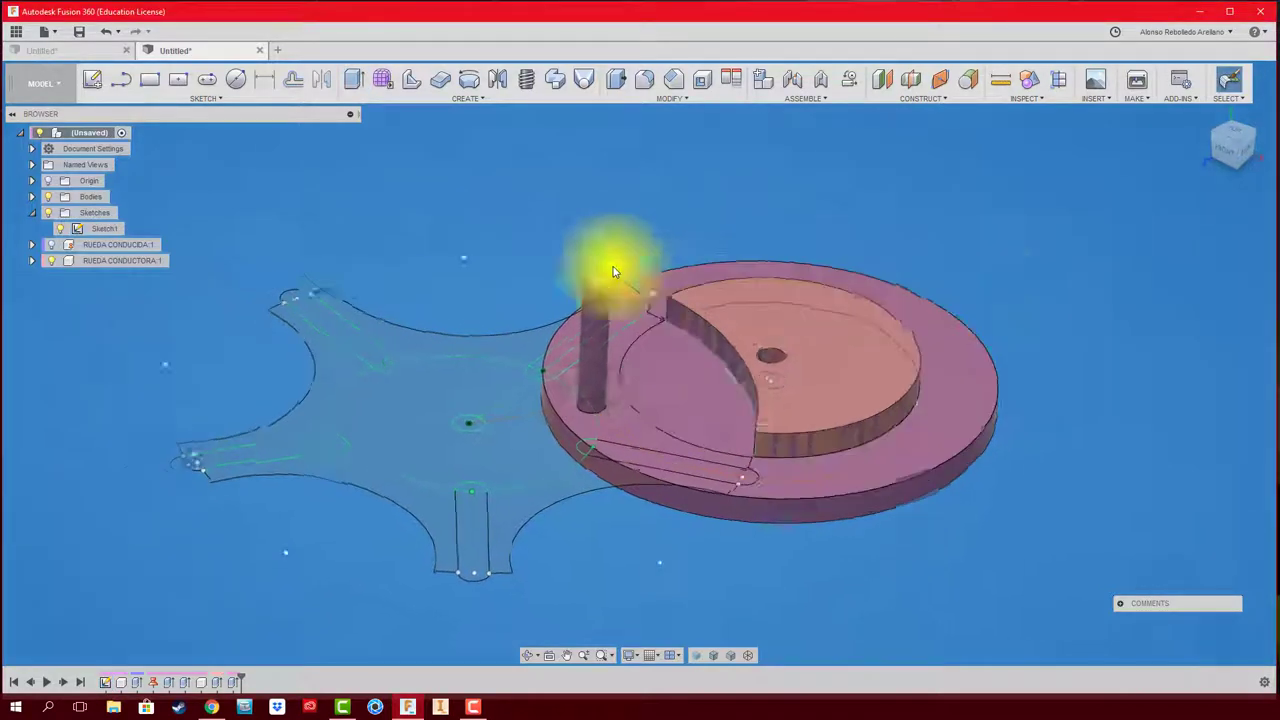
- Show the RUEDA CONDUCIDA wheel again and orbit to check the pin beside it
click(50, 244)
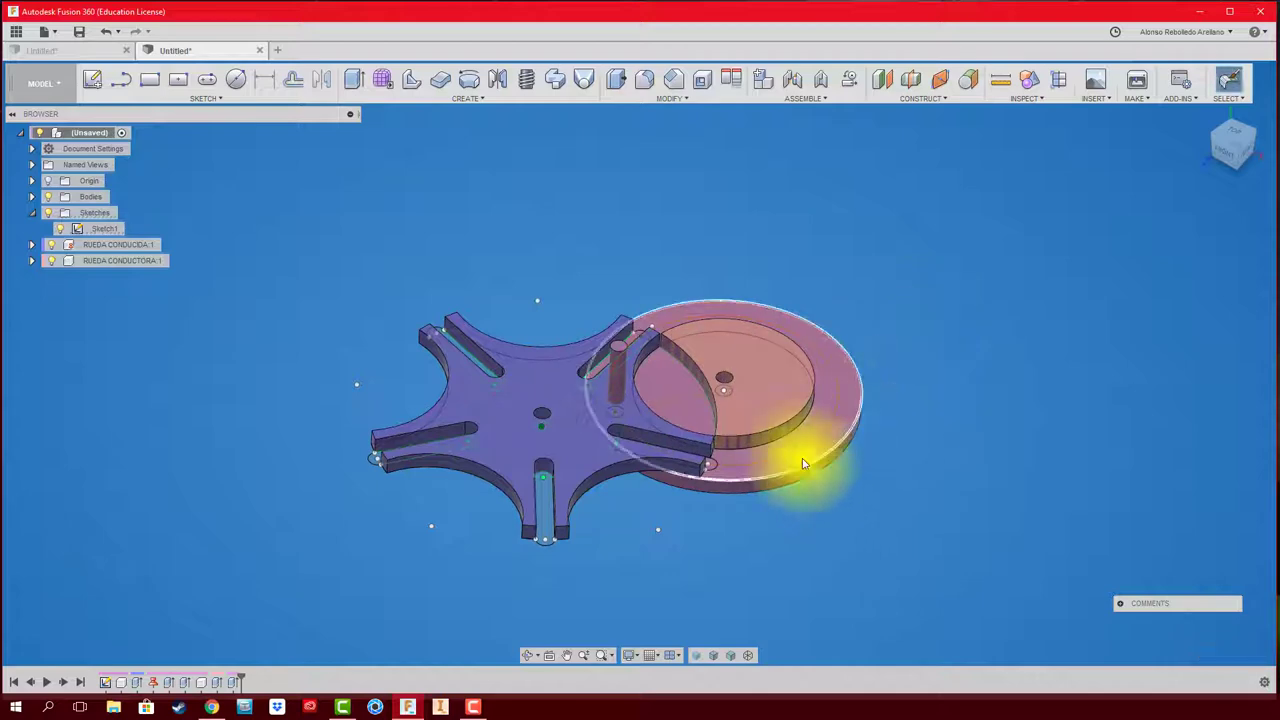
mouse_move(884, 419)
shift+middle_down()
mouse_move(752, 470)
mouse_move(635, 410)
mouse_move(586, 514)
mouse_move(649, 563)
mouse_move(680, 448)
mouse_move(109, 305)
mouse_move(688, 436)
shift+middle_up()
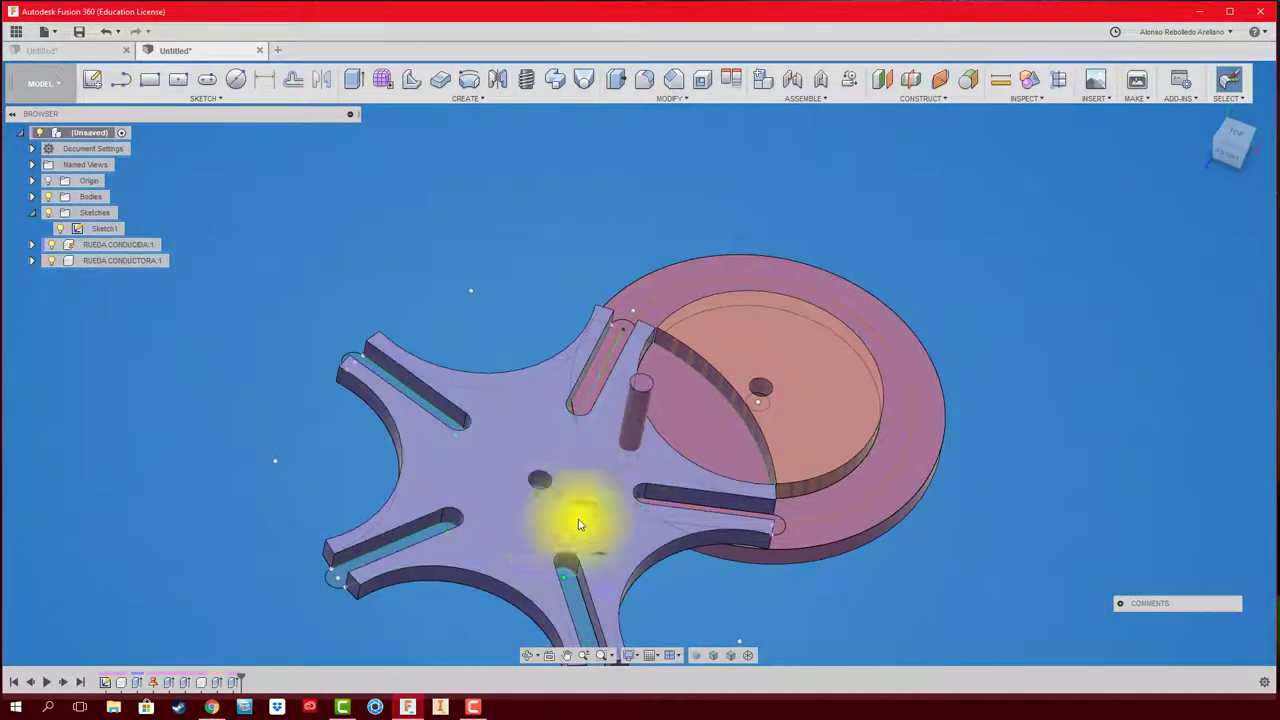
mouse_move(578, 524)
shift+middle_down()
mouse_move(720, 537)
mouse_move(686, 334)
shift+middle_up()
mouse_move(671, 286)
shift+middle_down()
mouse_move(651, 386)
mouse_move(686, 537)
shift+middle_up()
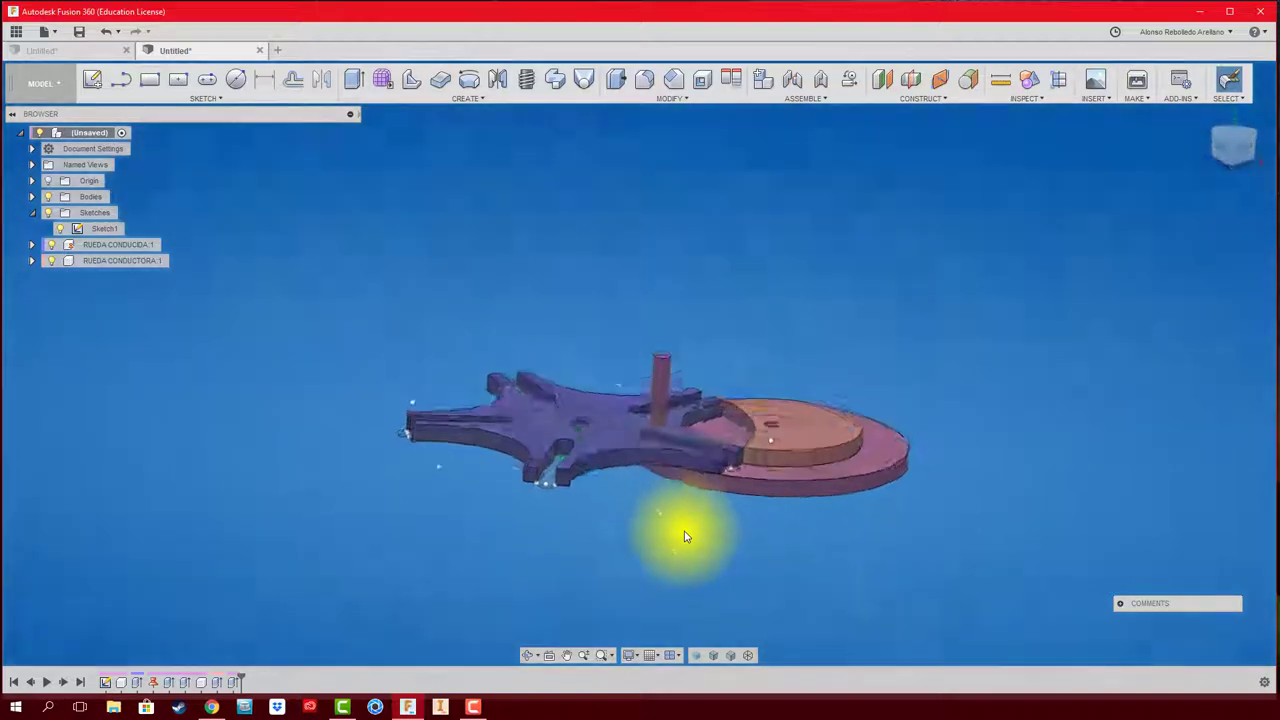
shift+middle_drag(163, 337, 94, 263)
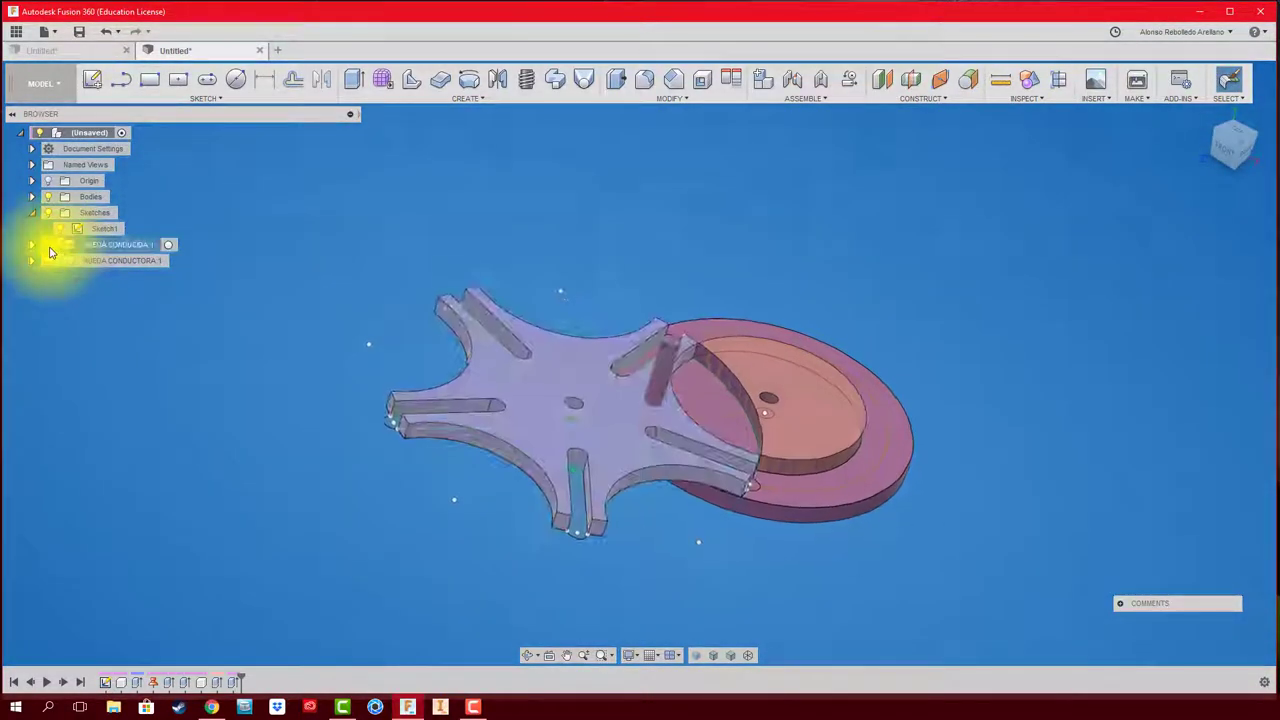
- Hide RUEDA CONDUCIDA and select the Extrude1 feature inside RUEDA CONDUCTORA
click(51, 245)
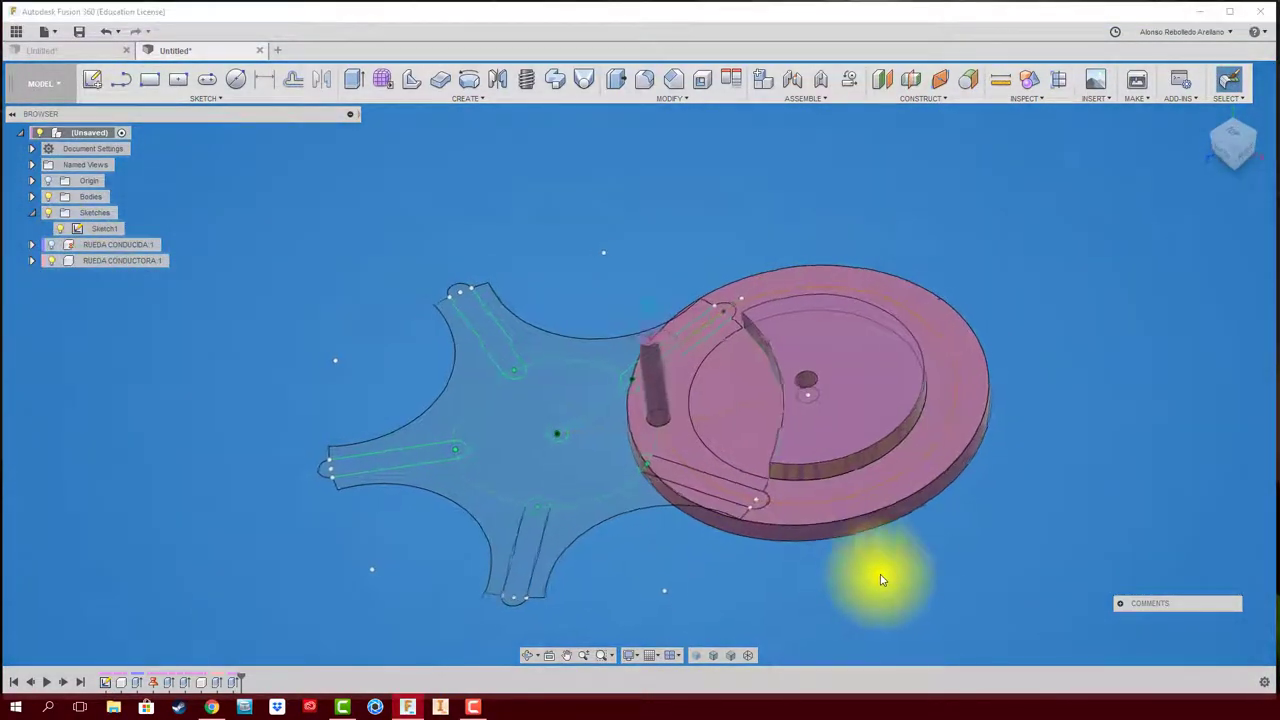
mouse_move(880, 580)
shift+middle_down()
mouse_move(914, 491)
mouse_move(880, 365)
shift+middle_up()
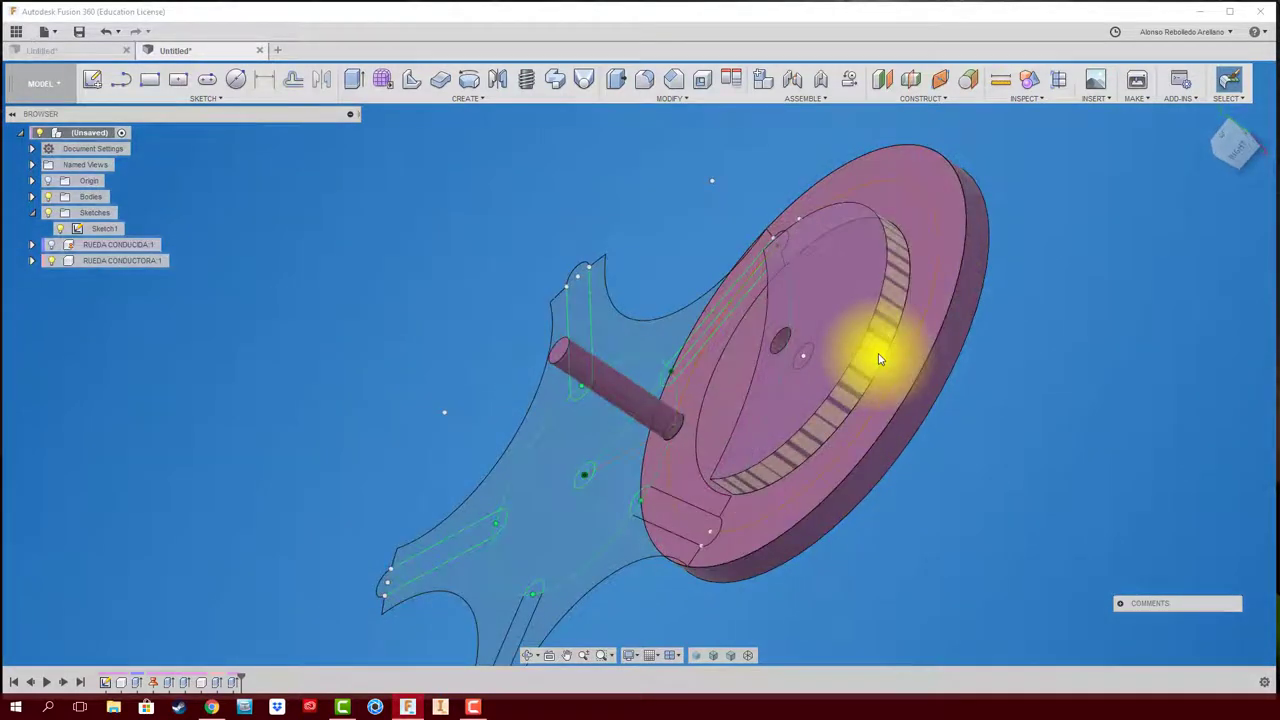
click(880, 360)
click(31, 261)
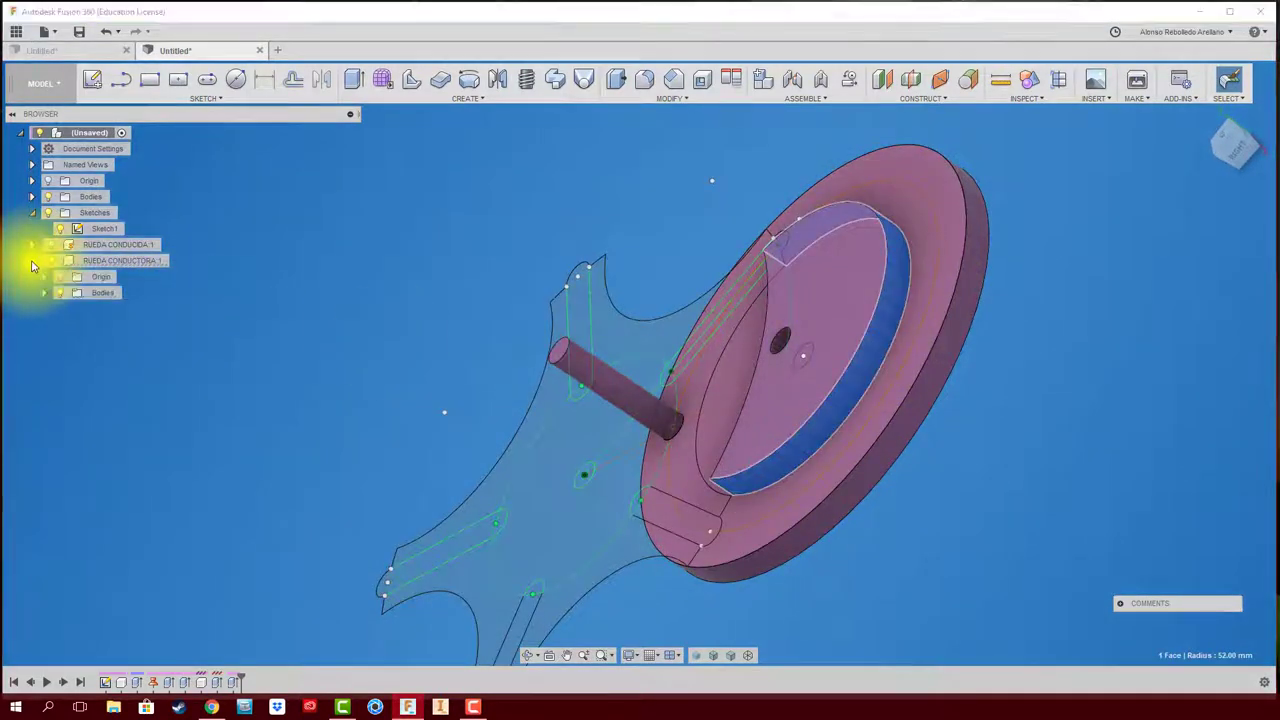
click(212, 684)
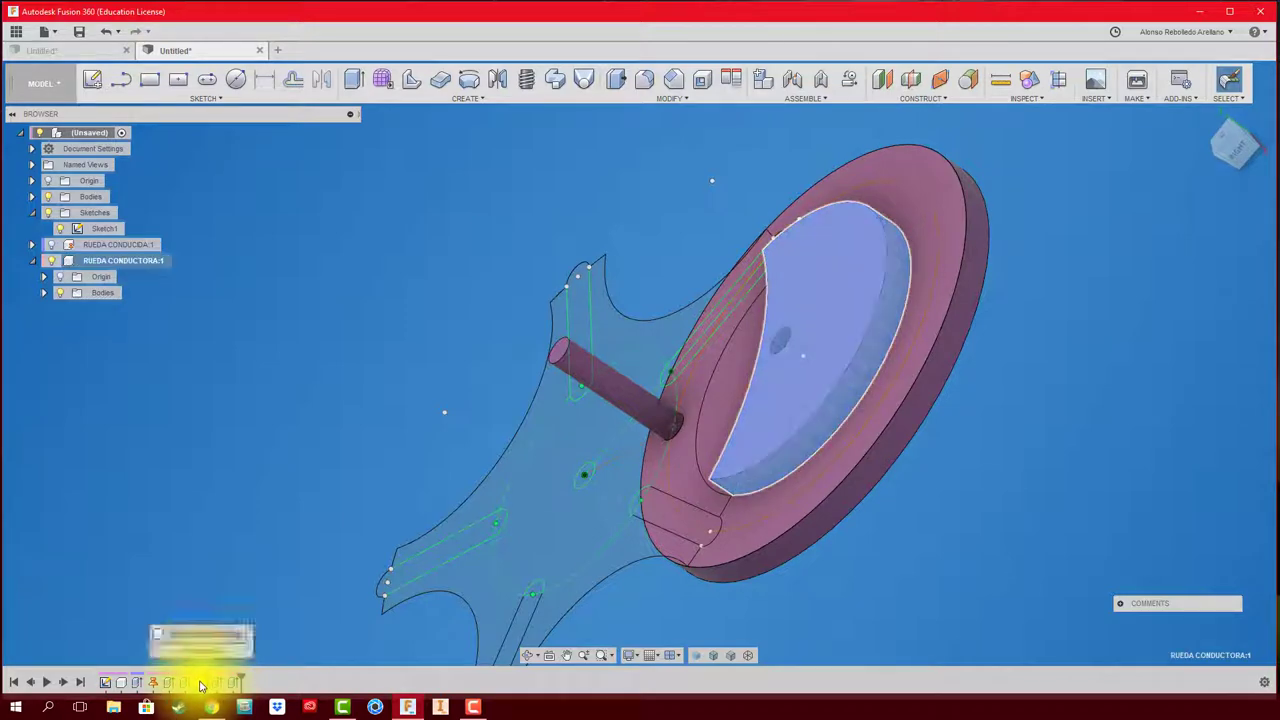
- Delete RUEDA CONDUCTORA despite the reference warning, then show RUEDA CONDUCIDA again
click(233, 593)
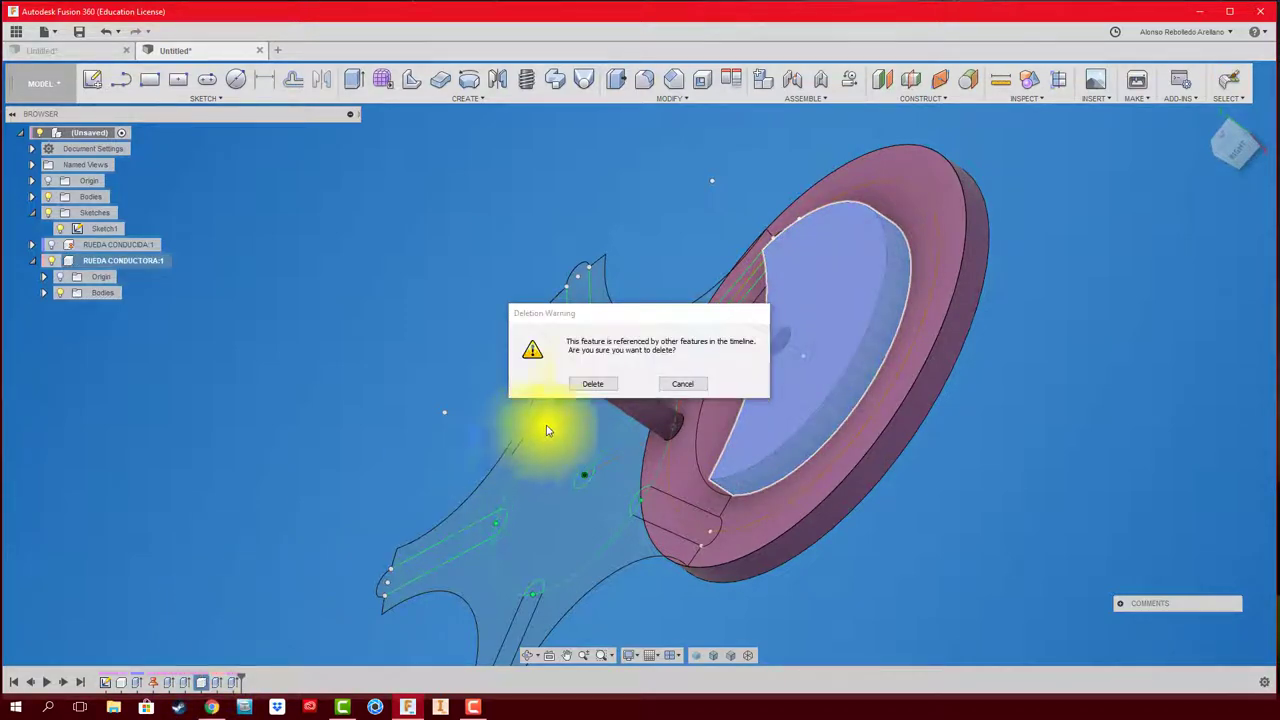
click(585, 382)
shift+middle_drag(459, 409, 299, 373)
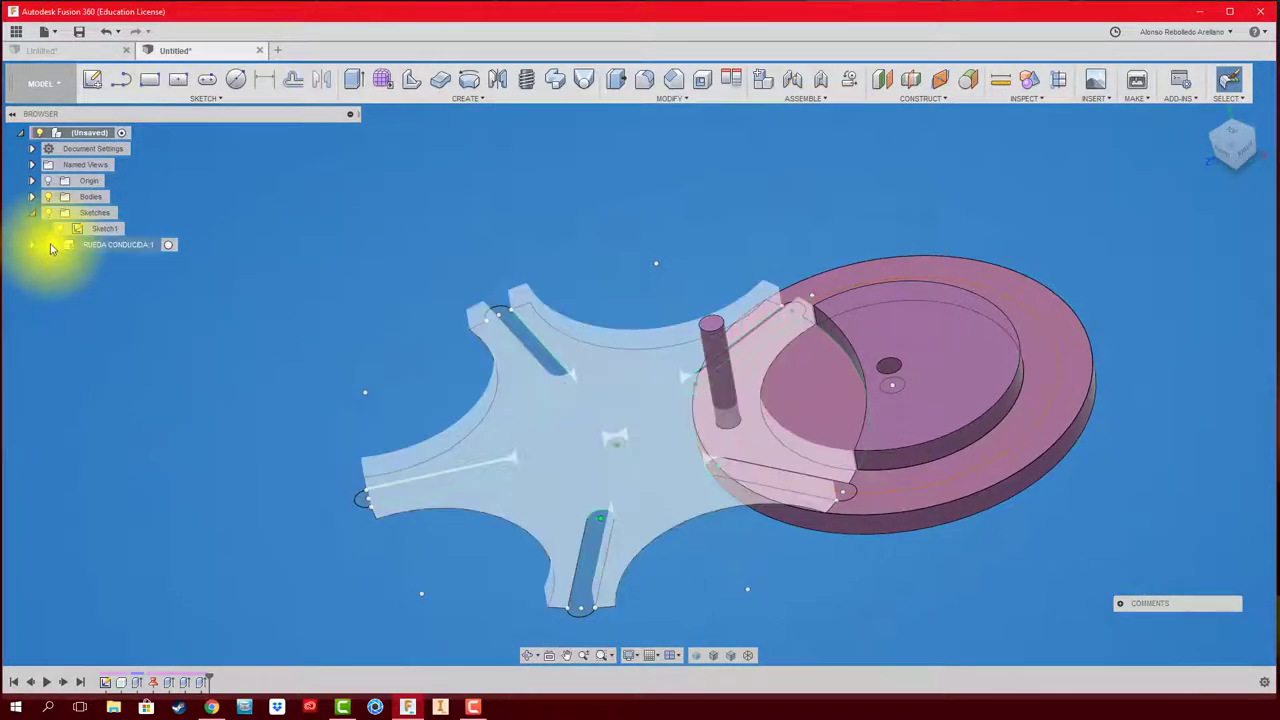
click(49, 246)
- Select the pink driver disc and expand RUEDA CONDUCIDA to reveal Origin and Bodies
click(1018, 472)
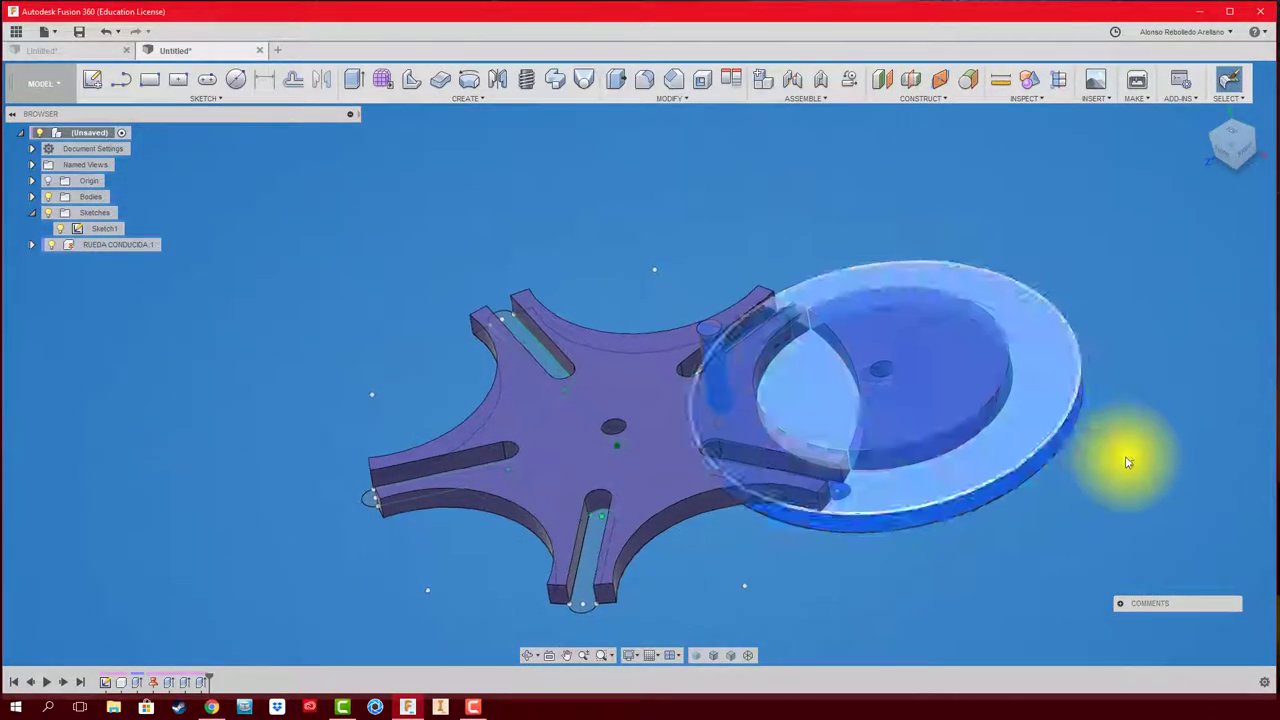
click(200, 280)
mouse_move(118, 245)
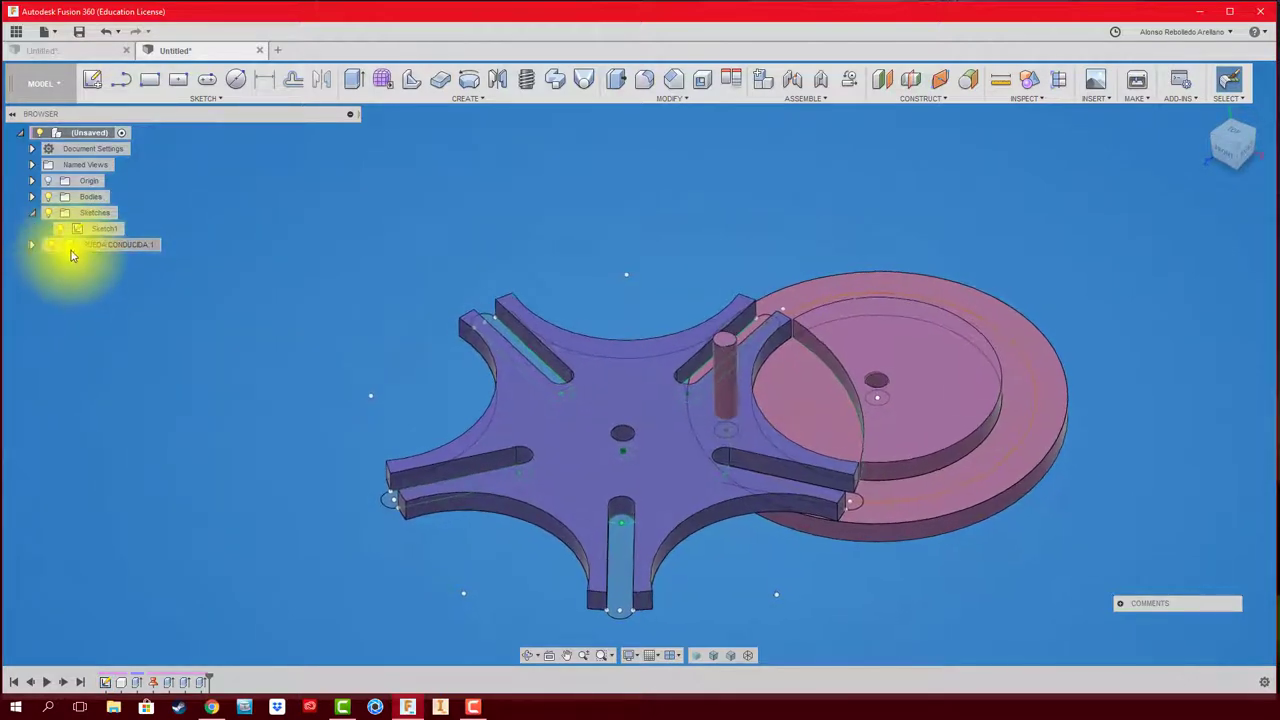
click(71, 252)
click(32, 245)
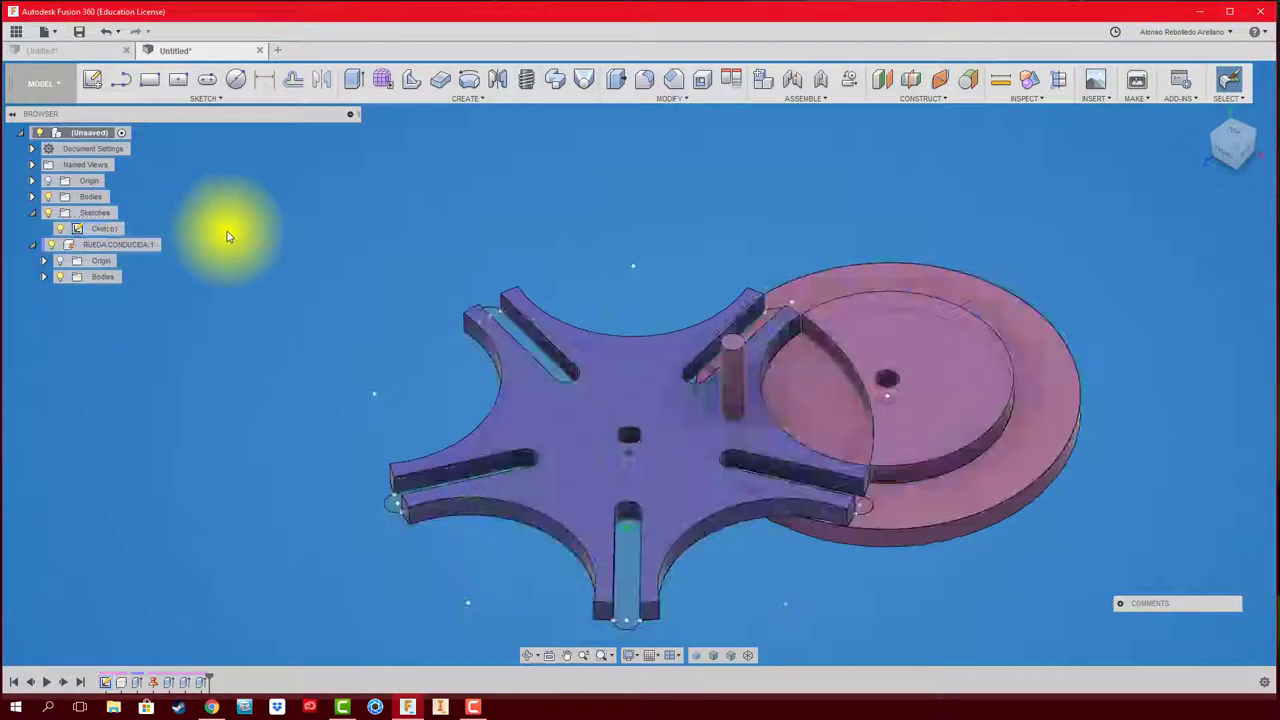
- Select the large driver disc, open its context menu, and view the model side-on
mouse_move(943, 428)
shift+middle_down()
mouse_move(880, 582)
mouse_move(913, 567)
shift+middle_up()
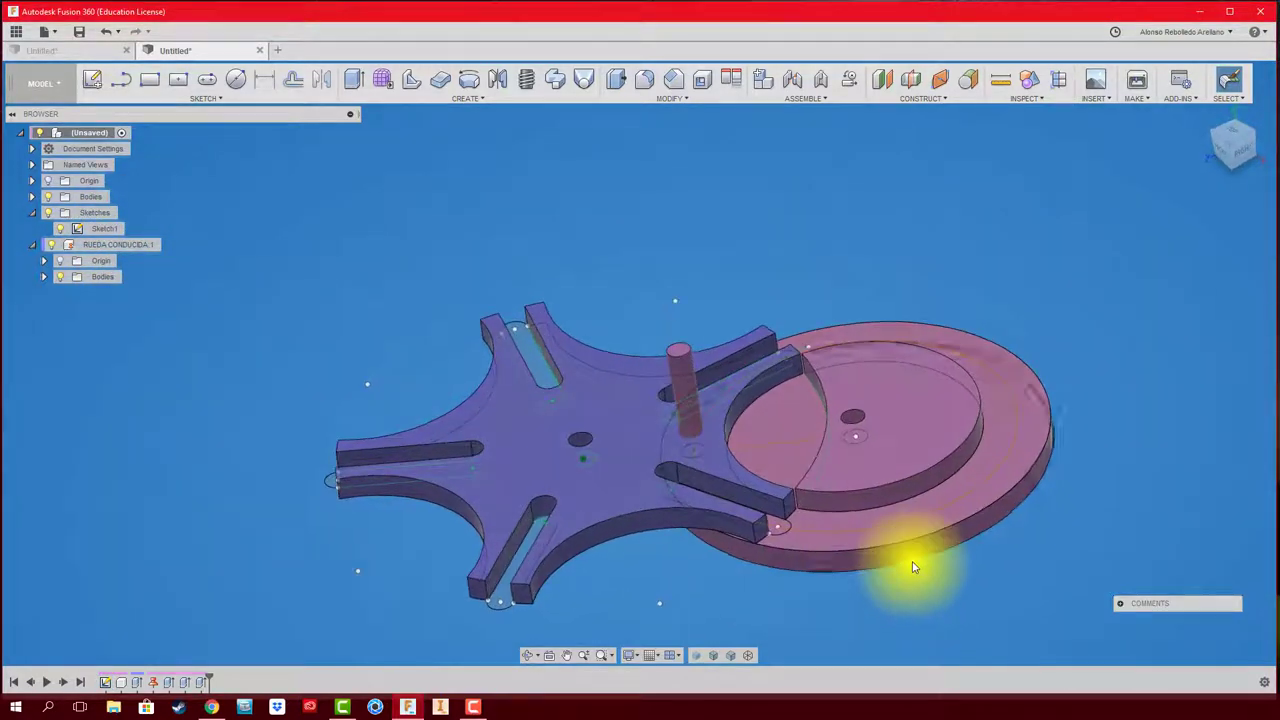
click(923, 571)
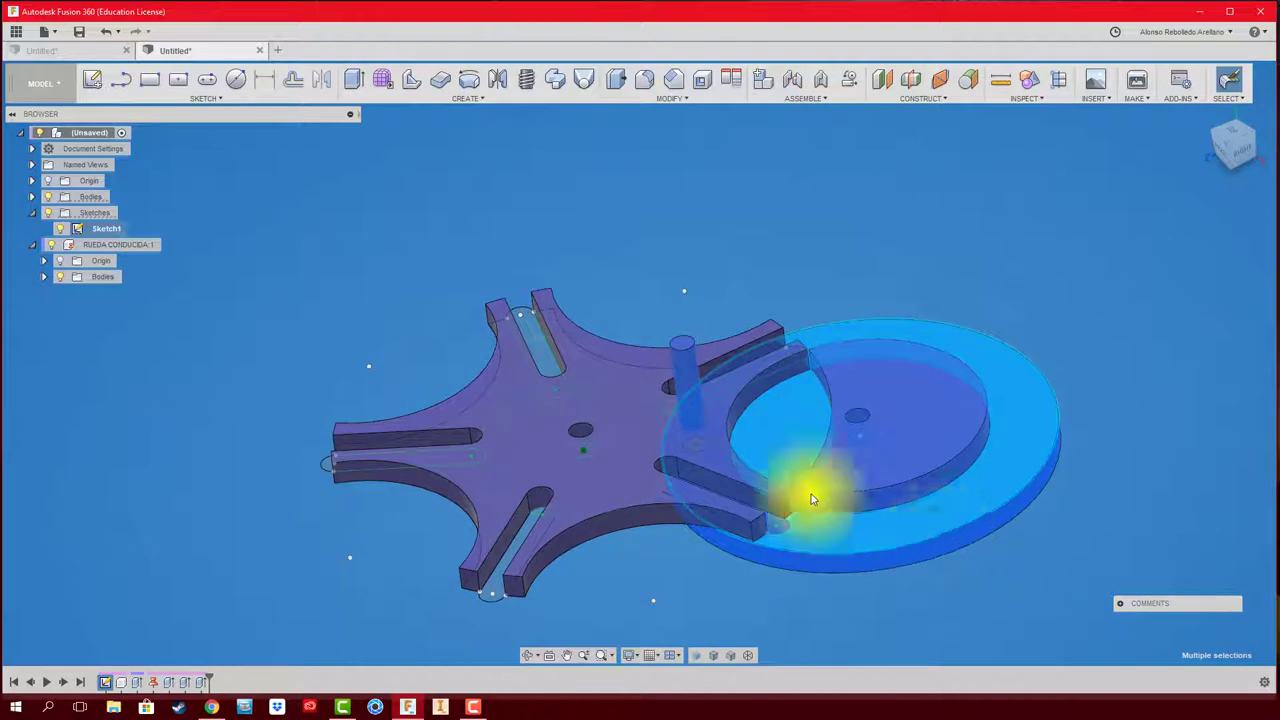
right_click(113, 231)
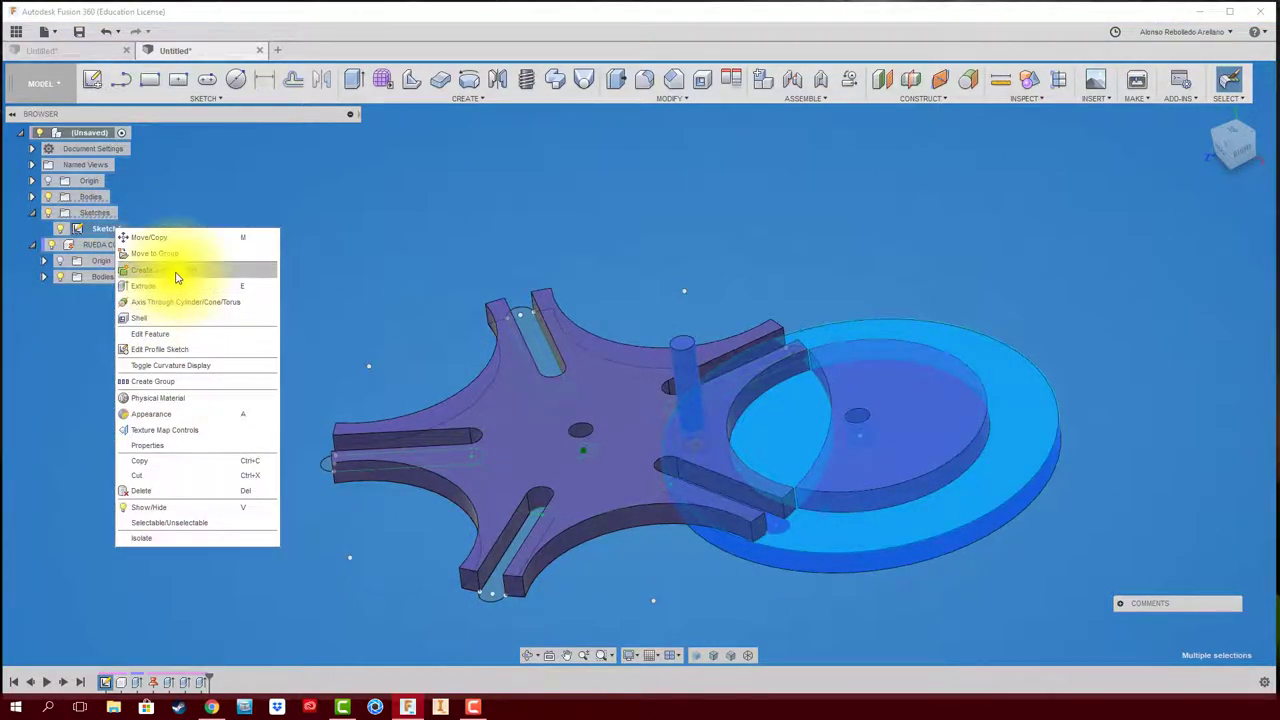
mouse_move(177, 276)
shift+middle_down()
mouse_move(346, 257)
mouse_move(180, 286)
mouse_move(97, 263)
shift+middle_up()
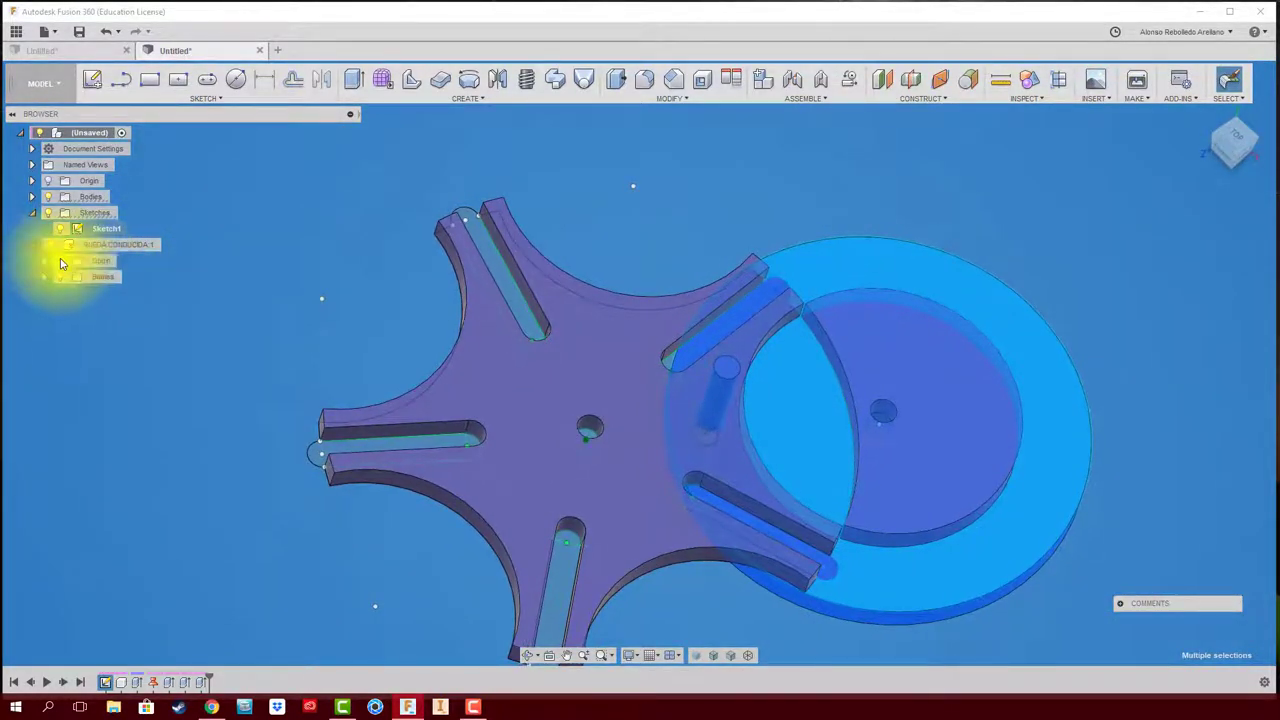
mouse_move(331, 295)
shift+middle_down()
mouse_move(726, 330)
mouse_move(814, 414)
mouse_move(1020, 370)
mouse_move(1074, 343)
shift+middle_up()
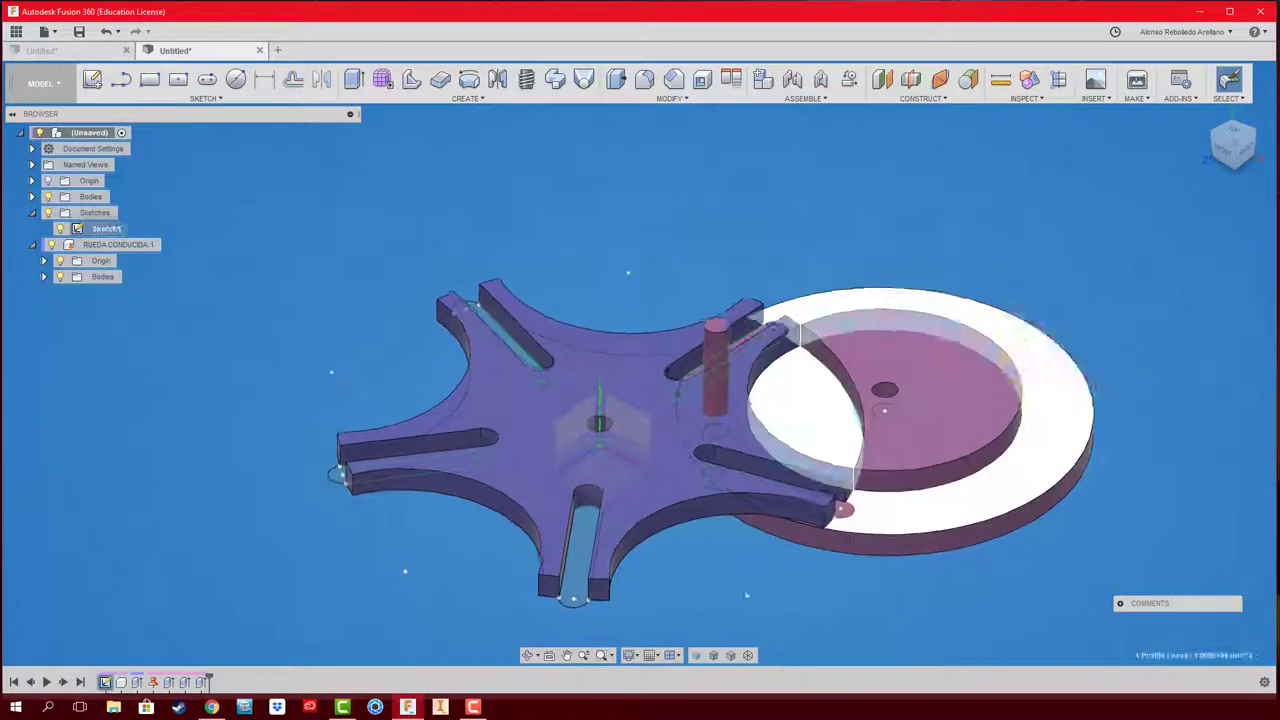
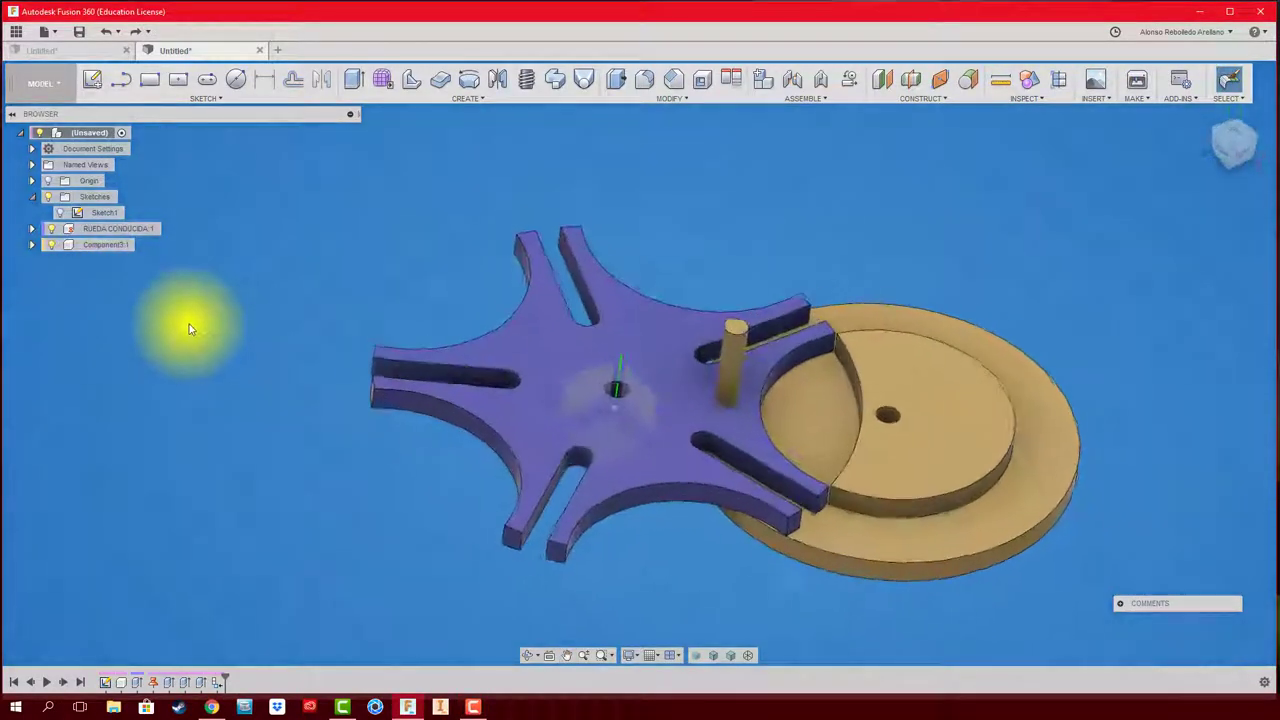
- Change an option on the RUEDA CONDUCIDA component and orbit to a top view
right_click(81, 234)
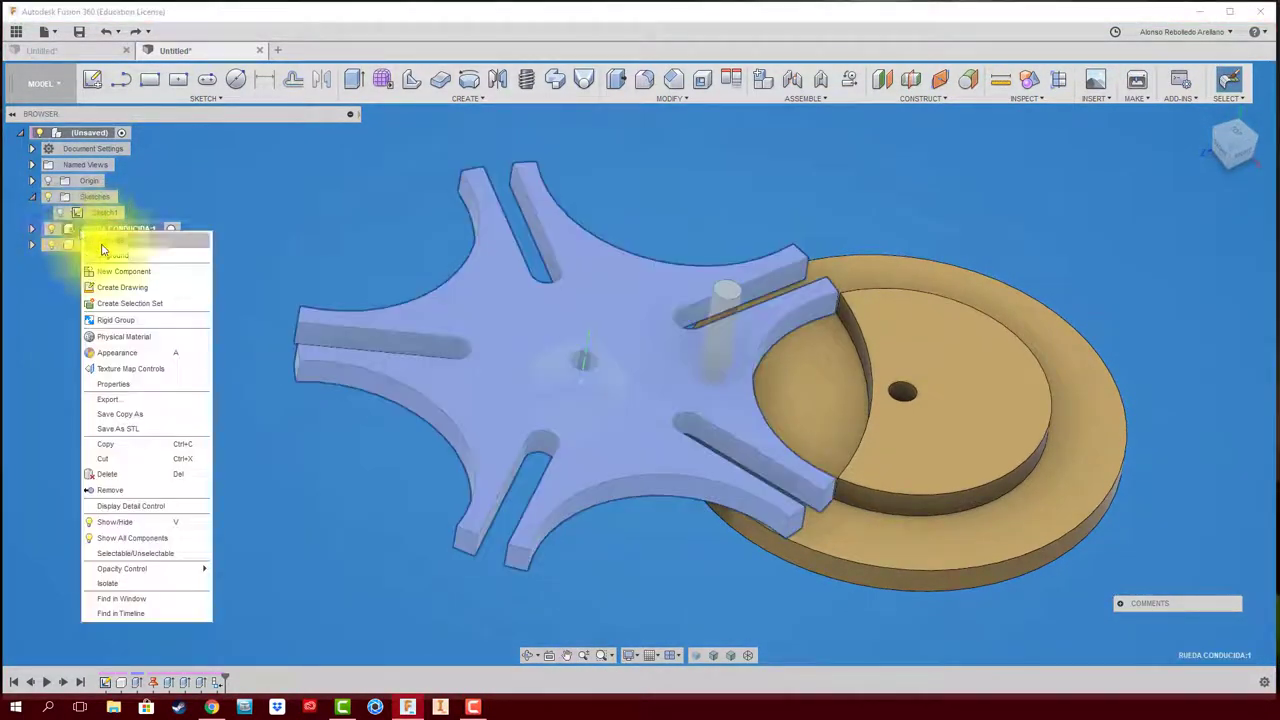
click(107, 255)
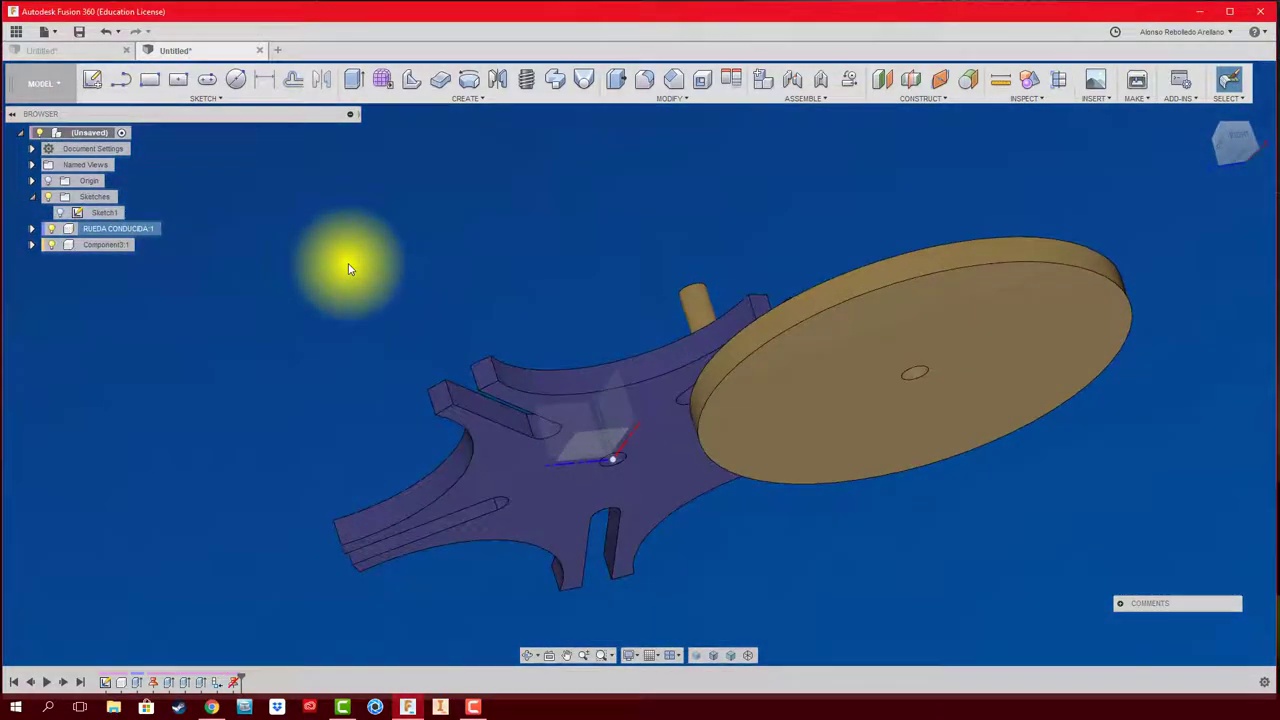
mouse_move(349, 269)
shift+middle_down()
mouse_move(923, 394)
mouse_move(977, 366)
mouse_move(903, 418)
mouse_move(920, 429)
mouse_move(800, 414)
mouse_move(354, 251)
mouse_move(148, 132)
shift+middle_up()
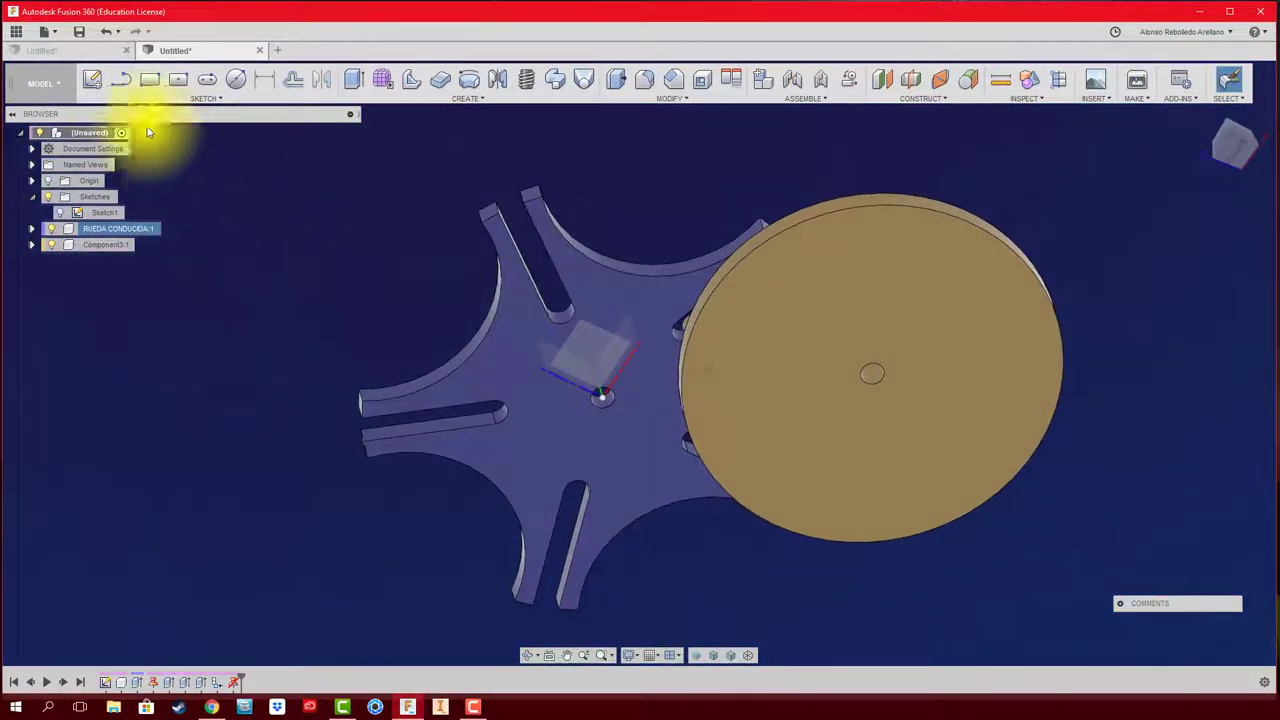
- Add the BASE component to the top-level assembly and sketch on the driver disc's face
right_click(93, 131)
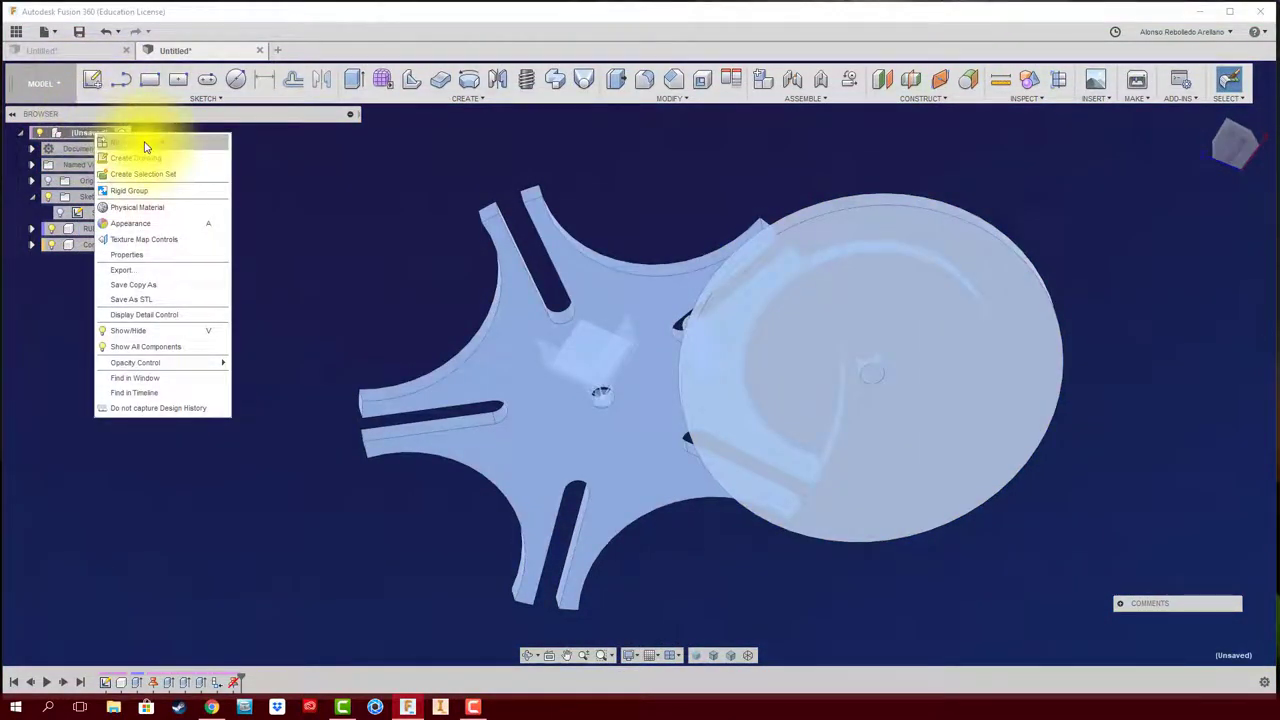
click(120, 141)
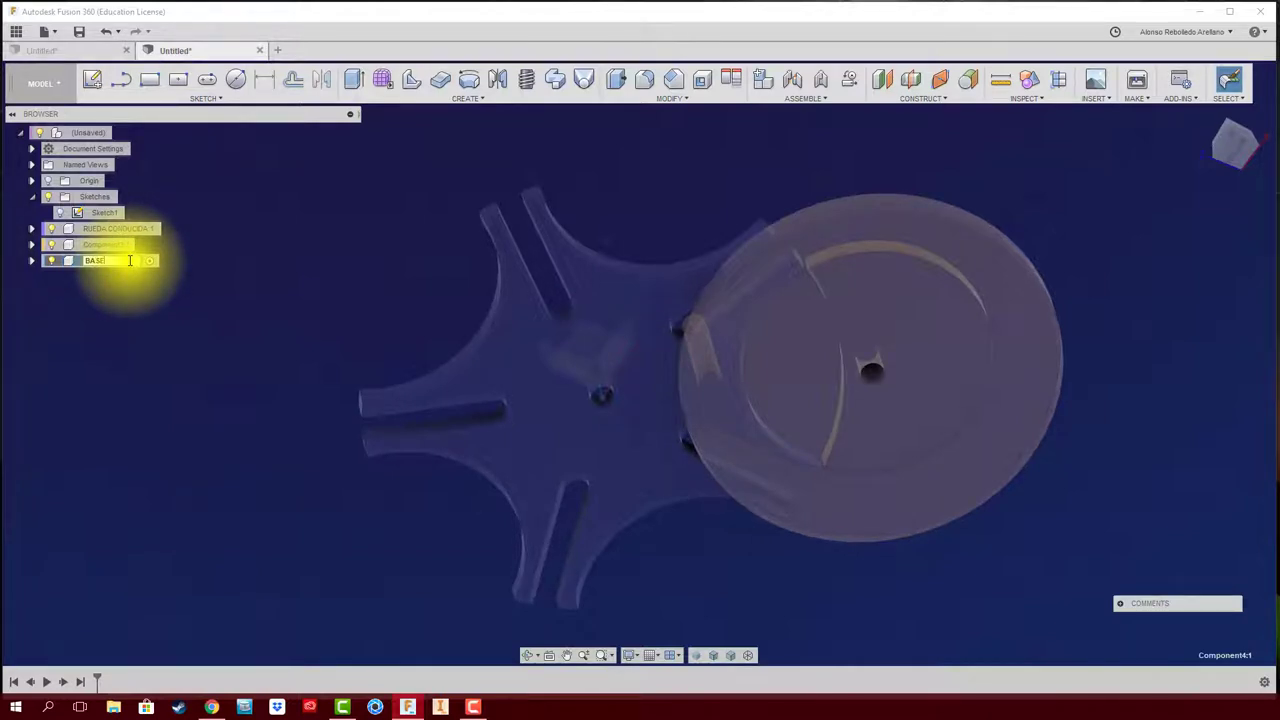
click(100, 82)
click(906, 397)
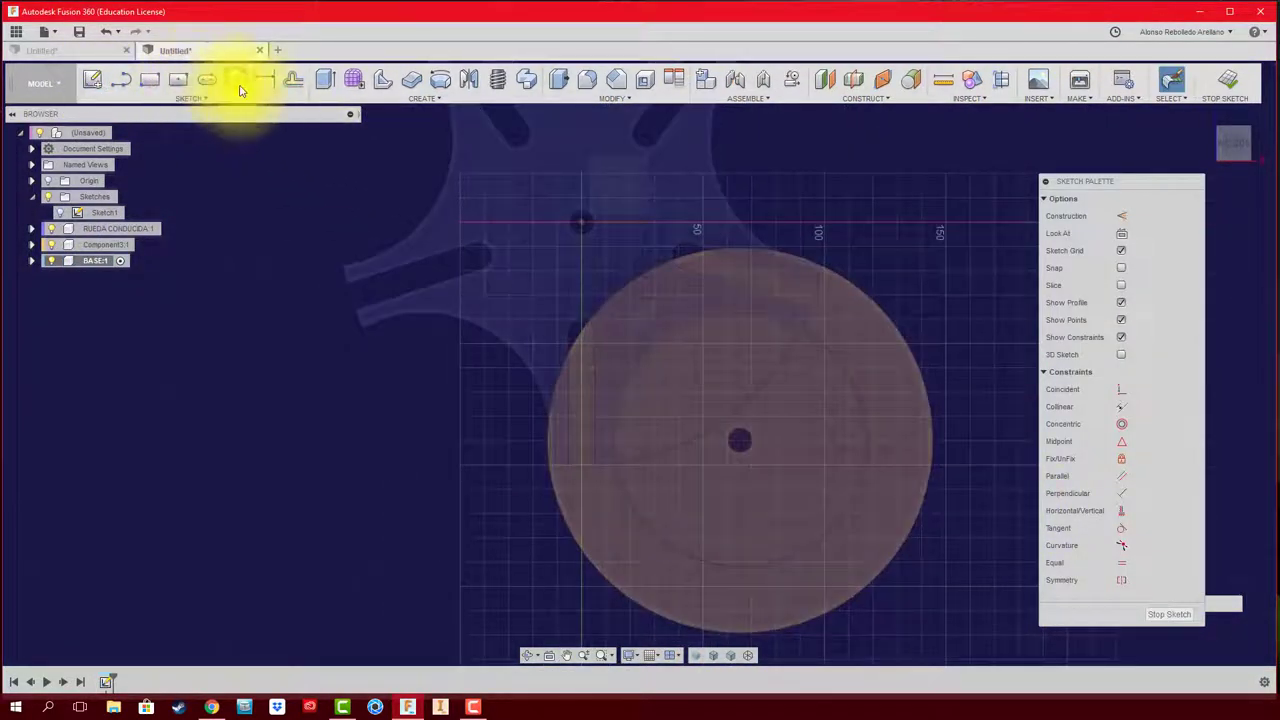
- Draw a 120 mm wide slot from the driven wheel's centre to the driver disc's centre
click(207, 80)
click(580, 221)
click(820, 228)
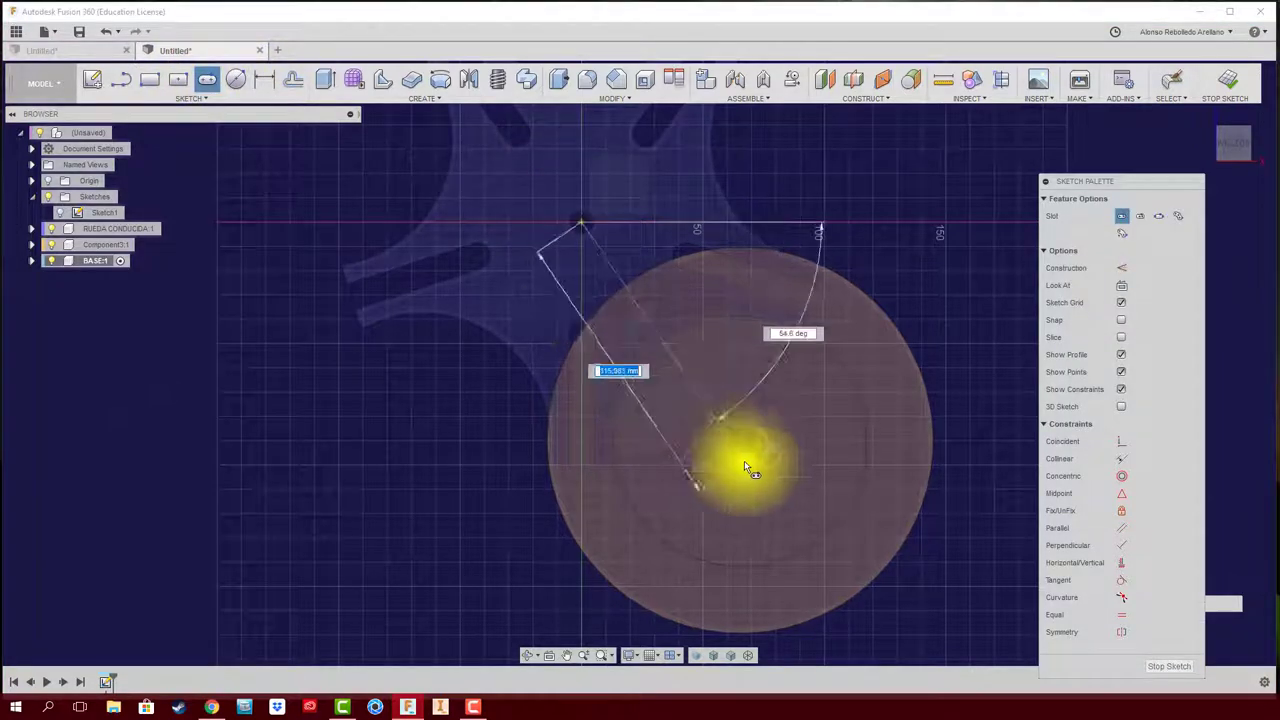
key(Escape)
click(740, 440)
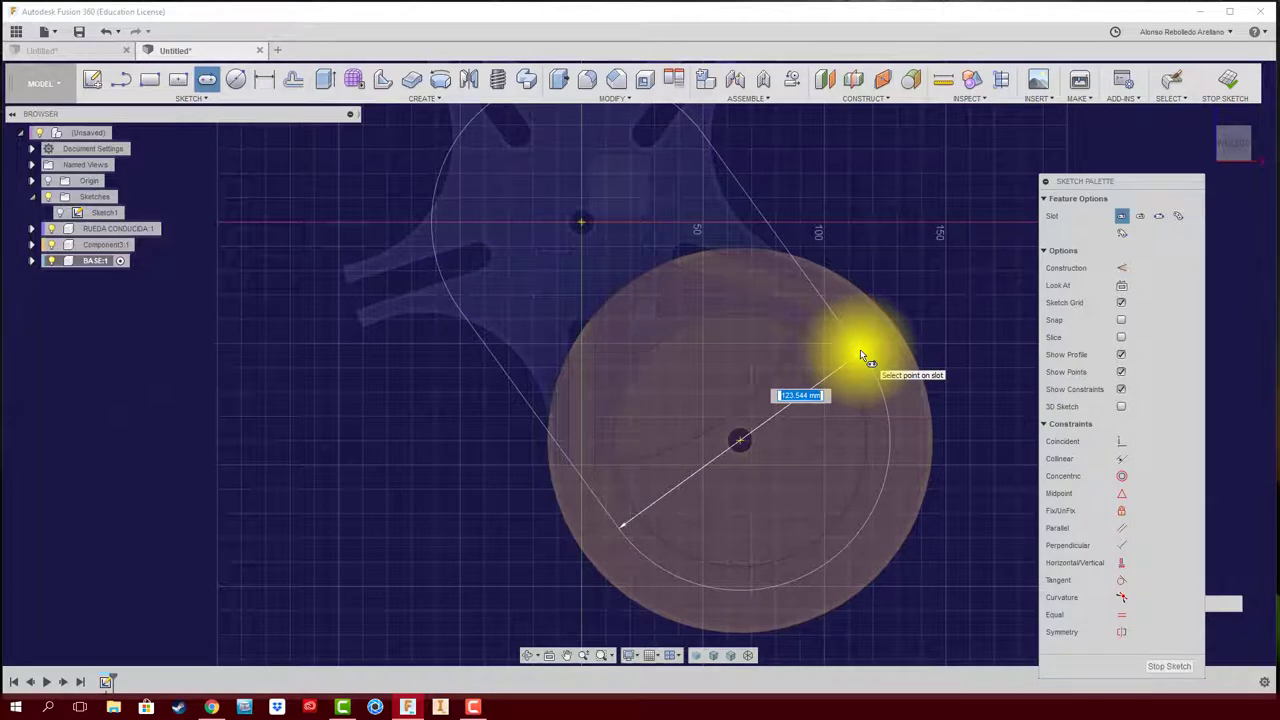
text(120)
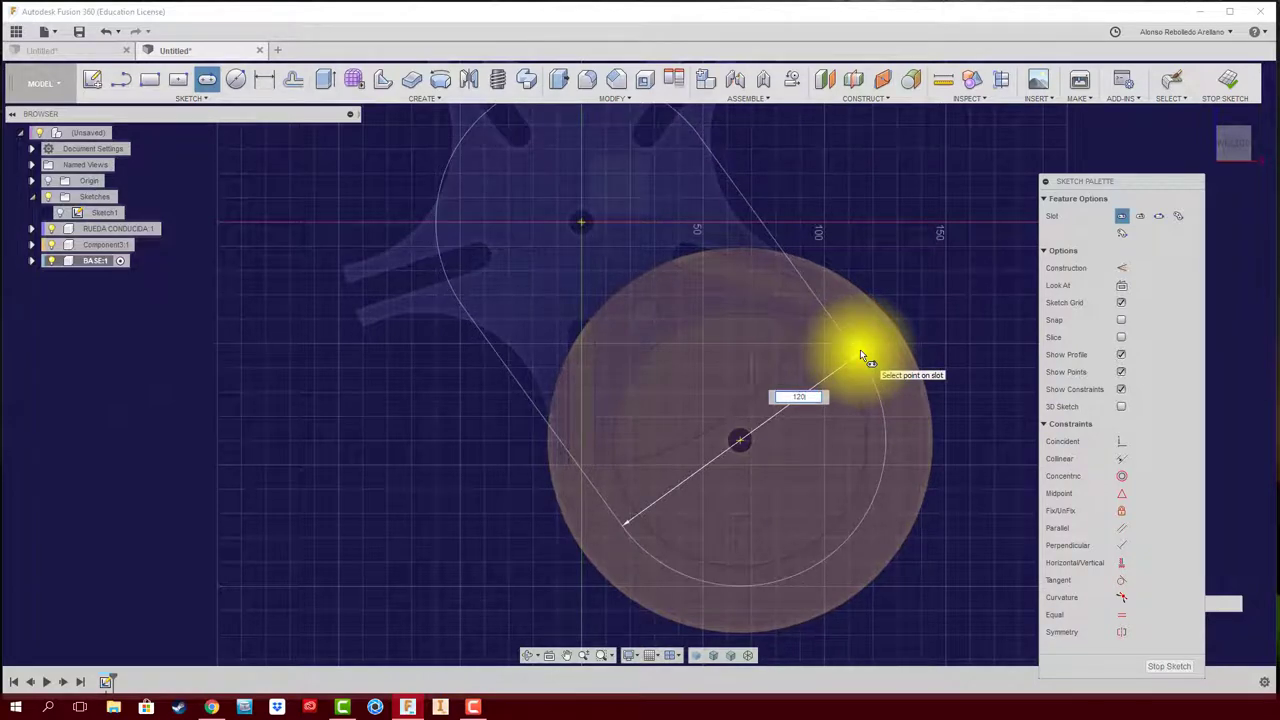
key(Return)
key(Return)
shift+middle_drag(860, 357, 757, 443)
- Extrude the three slot profiles 20 mm as a new component to form the base plate
key(e)
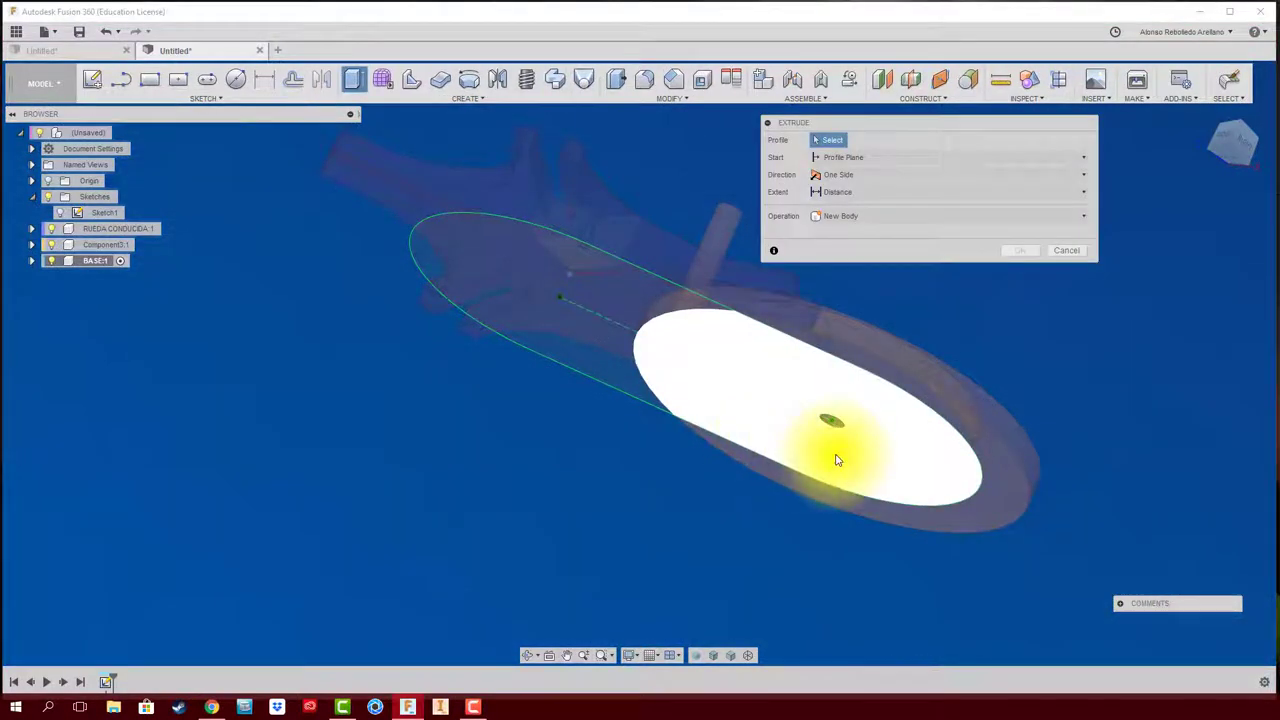
click(838, 460)
click(586, 357)
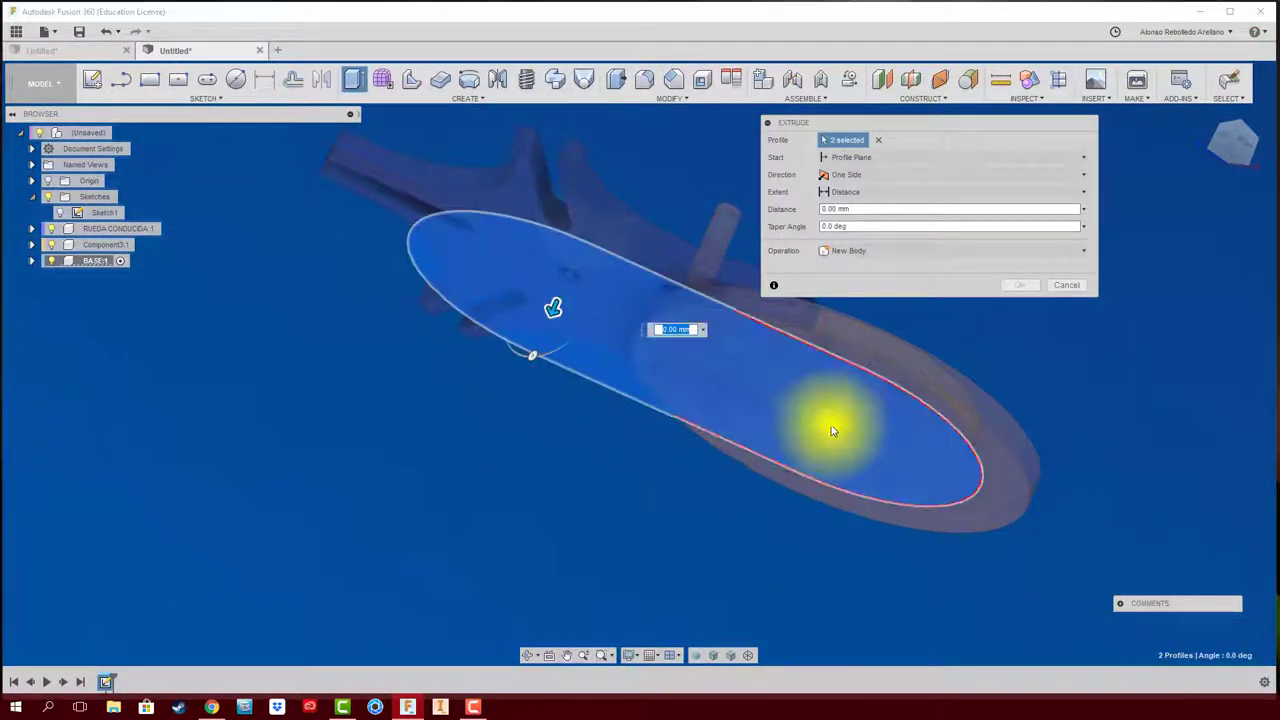
click(834, 434)
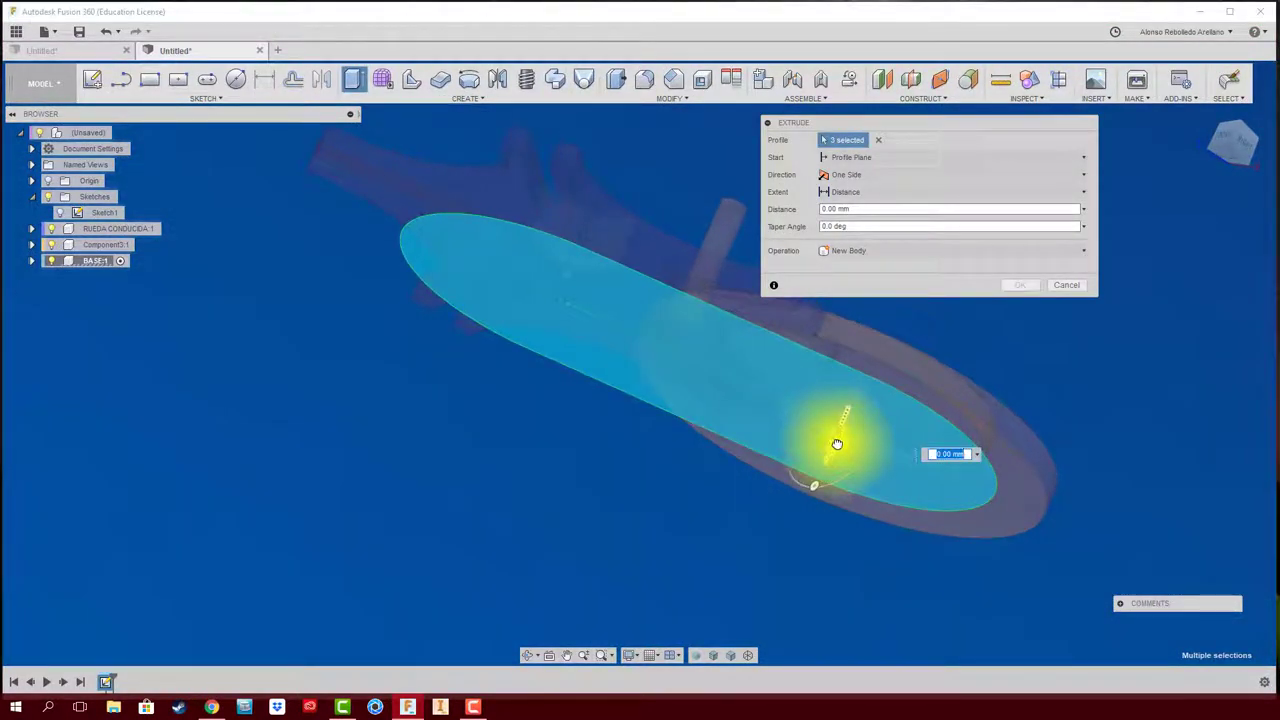
drag(837, 443, 810, 489)
mouse_move(810, 489)
shift+middle_down()
mouse_move(894, 277)
mouse_move(880, 220)
shift+middle_up()
text(20)
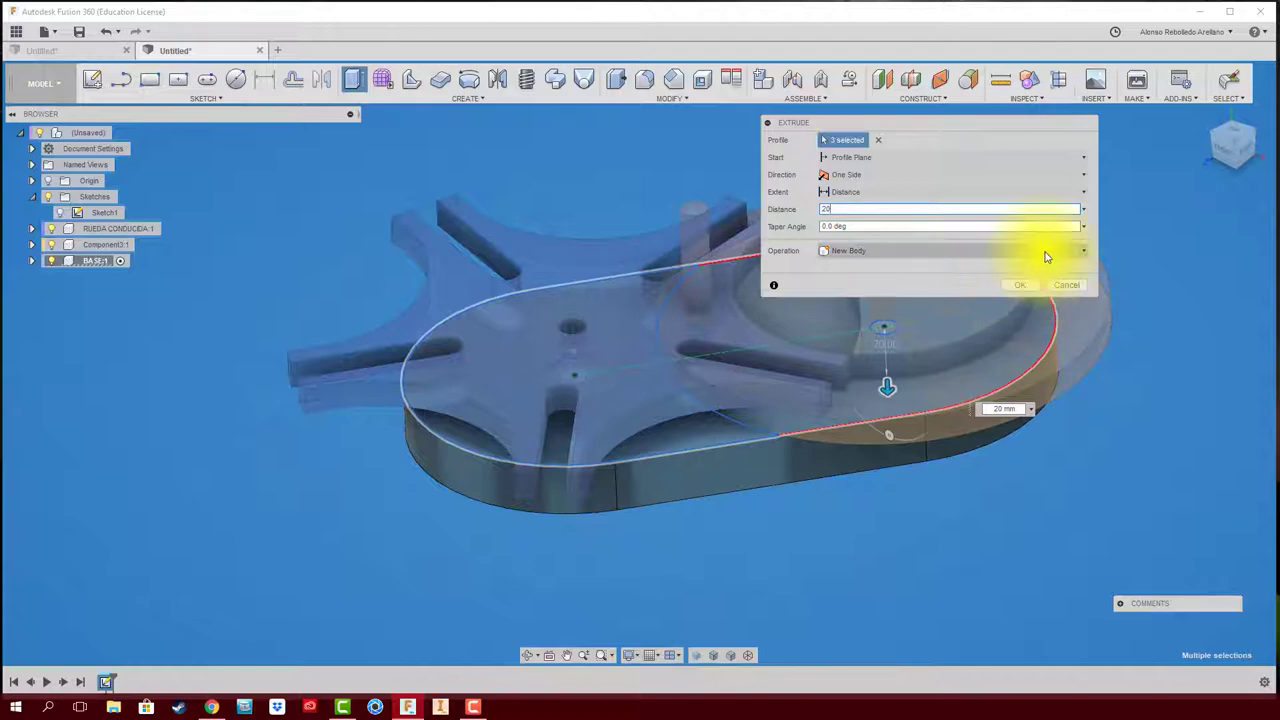
click(890, 333)
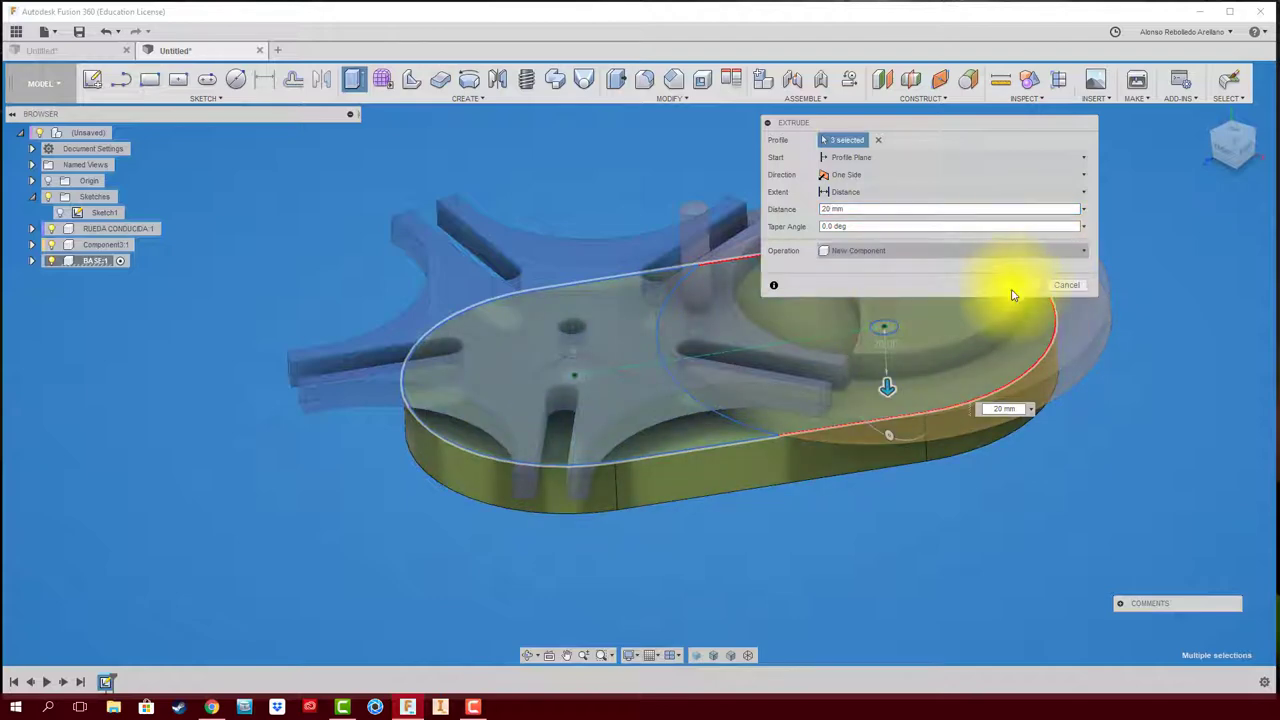
click(1012, 290)
mouse_move(960, 323)
shift+middle_down()
mouse_move(200, 523)
mouse_move(171, 371)
mouse_move(85, 268)
shift+middle_up()
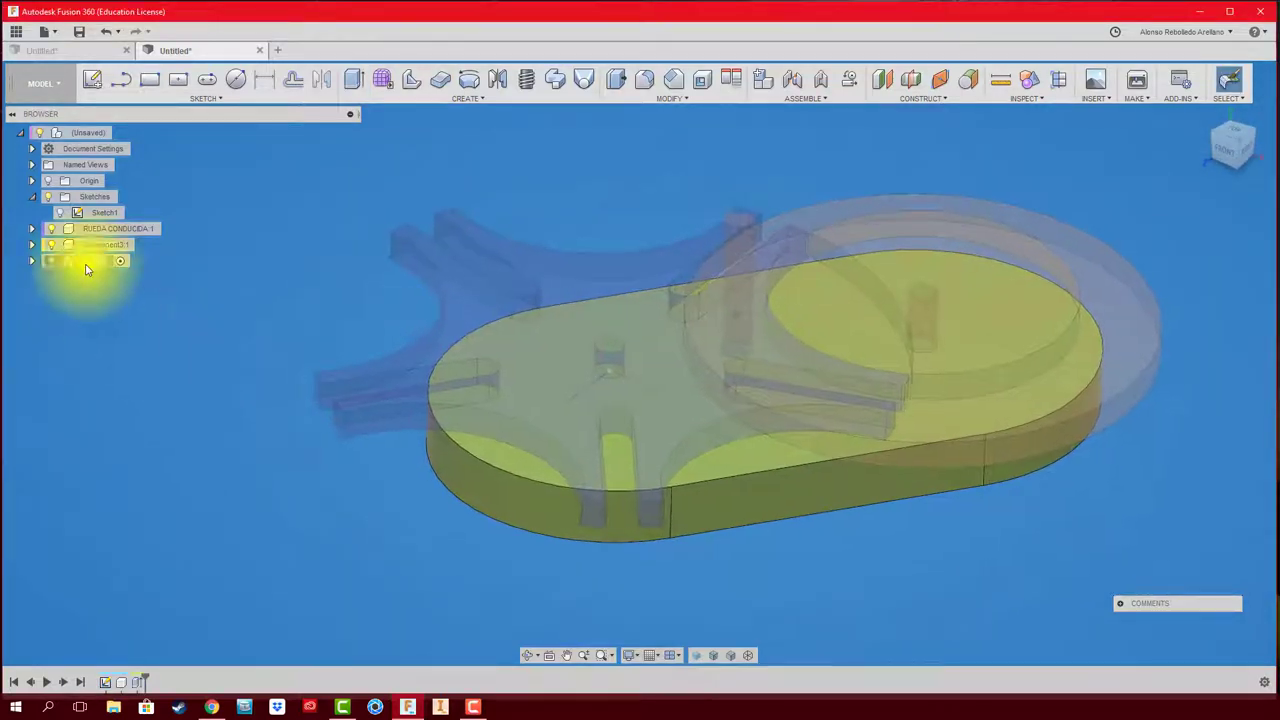
- Change an option on the BASE component, then reactivate the top-level assembly
right_click(86, 265)
click(114, 277)
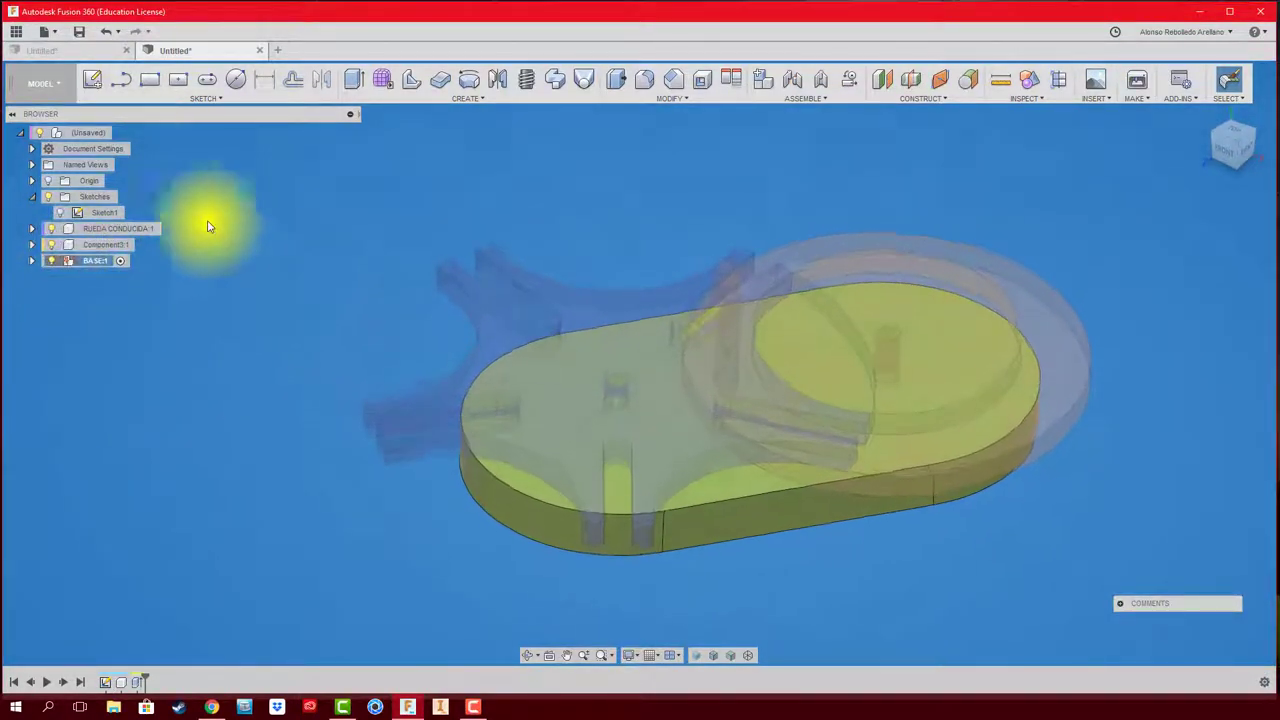
click(121, 133)
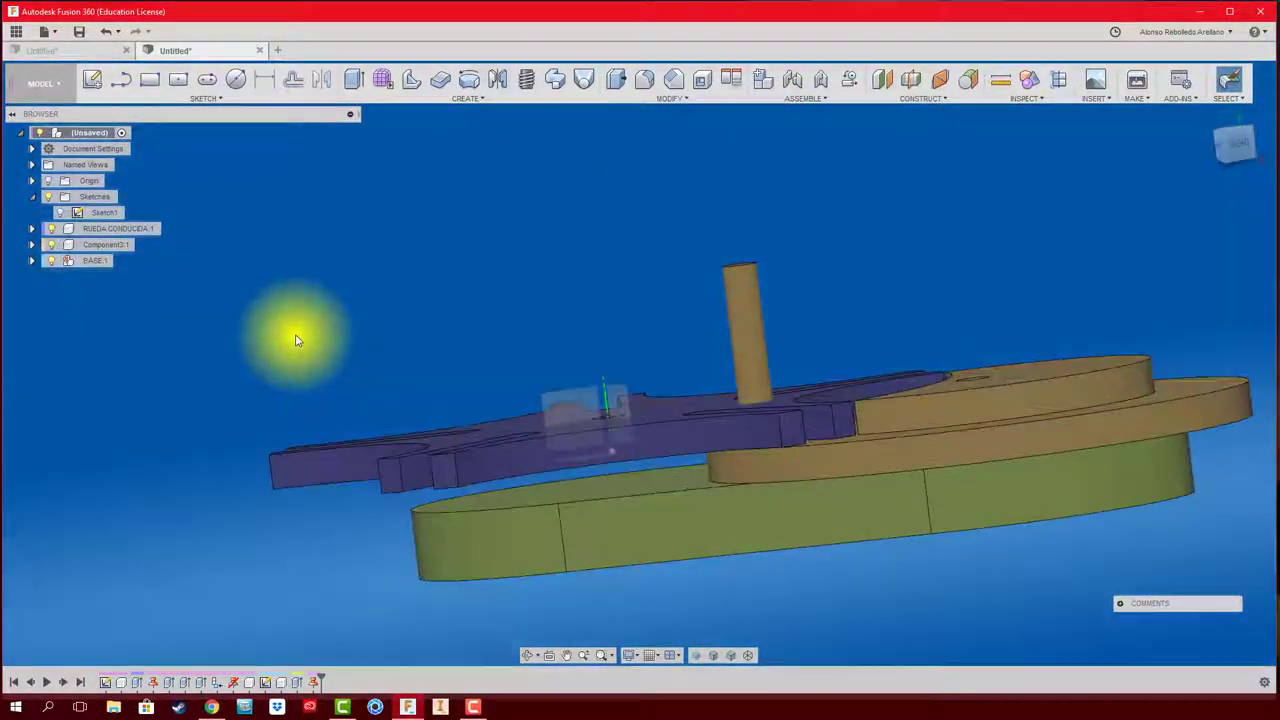
shift+middle_drag(296, 341, 689, 528)
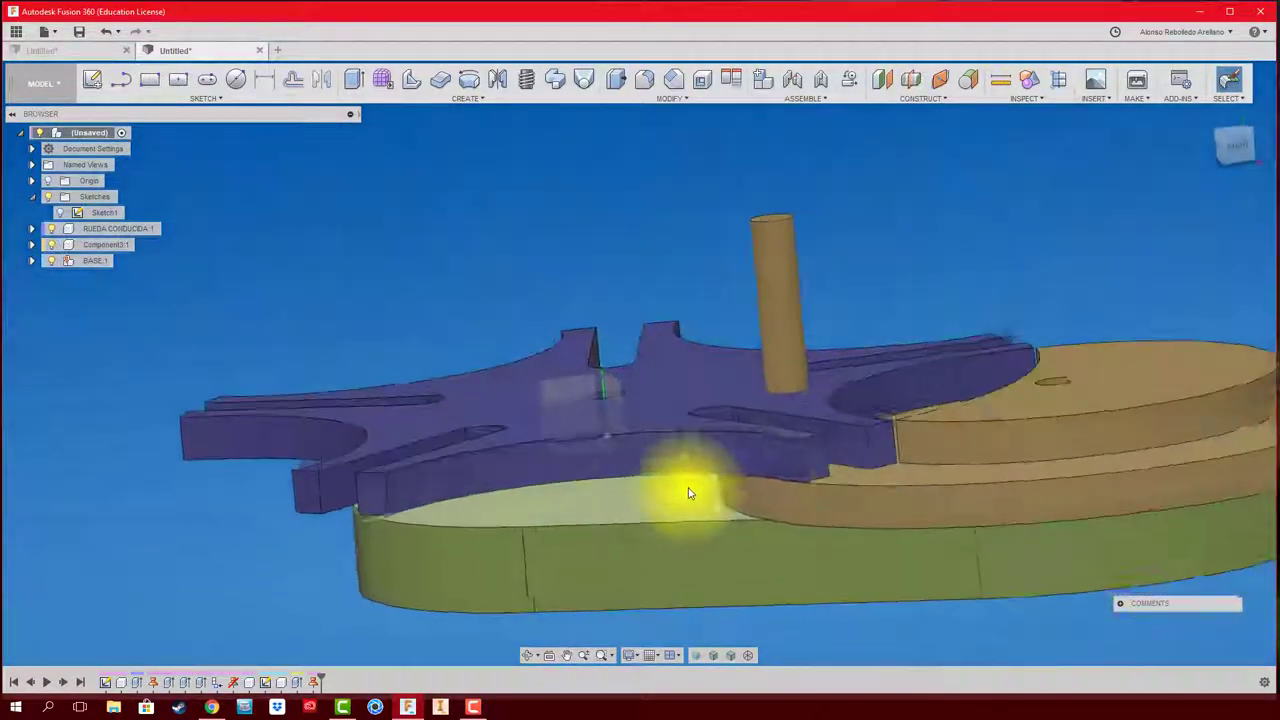
mouse_move(642, 505)
shift+middle_down()
mouse_move(1016, 464)
mouse_move(974, 466)
shift+middle_up()
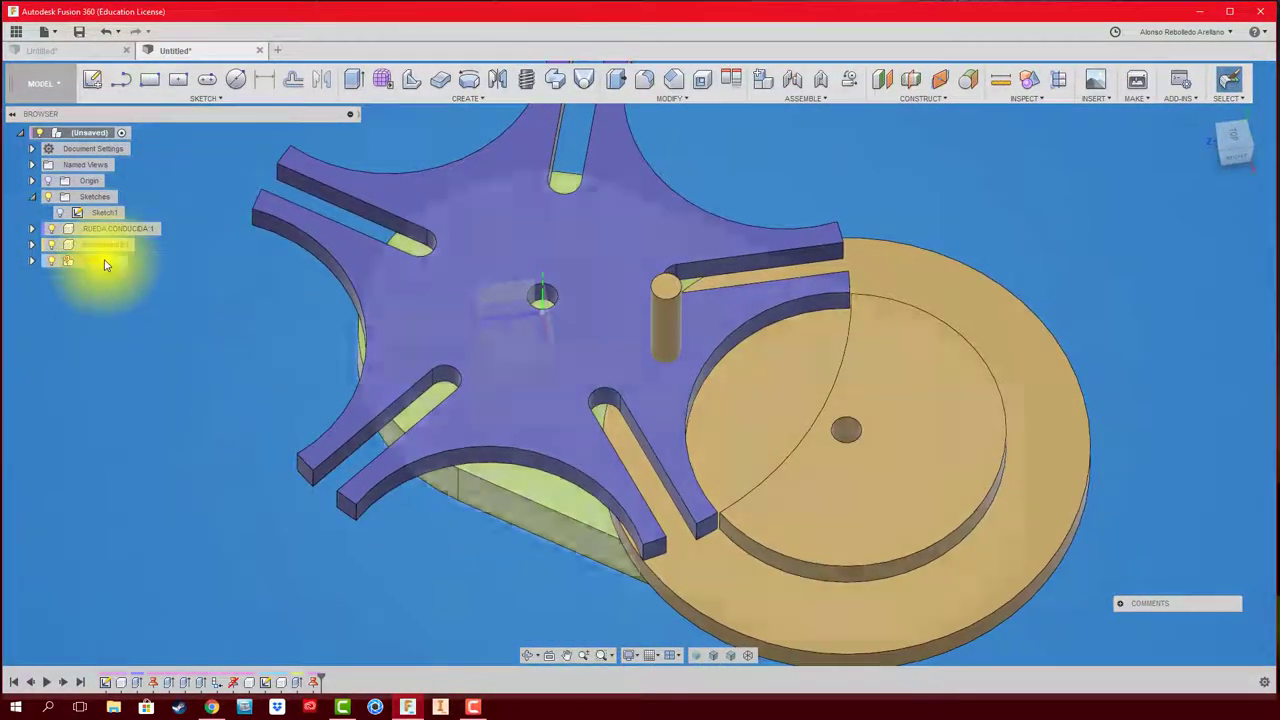
- Activate BASE:1 and start a circle sketch on the plate's top face
double_click(120, 264)
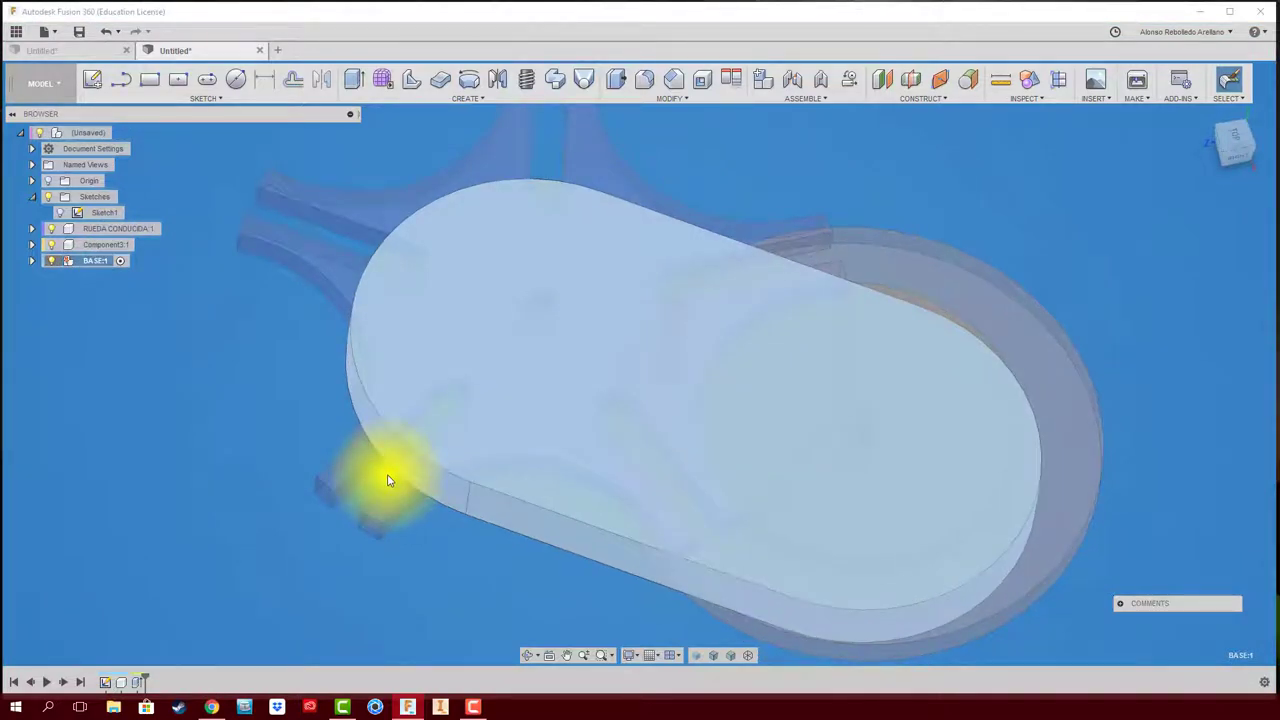
click(236, 79)
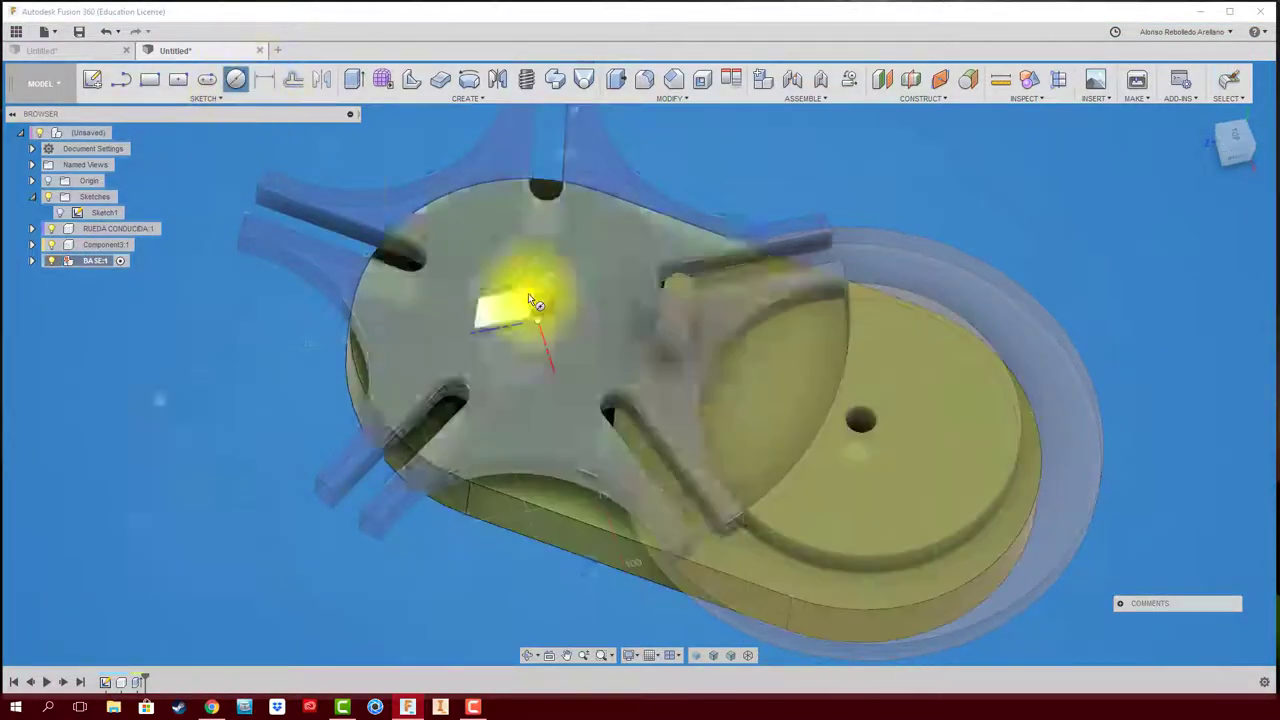
mouse_move(862, 467)
shift+middle_down()
mouse_move(820, 486)
mouse_move(471, 506)
mouse_move(485, 530)
shift+middle_up()
click(482, 525)
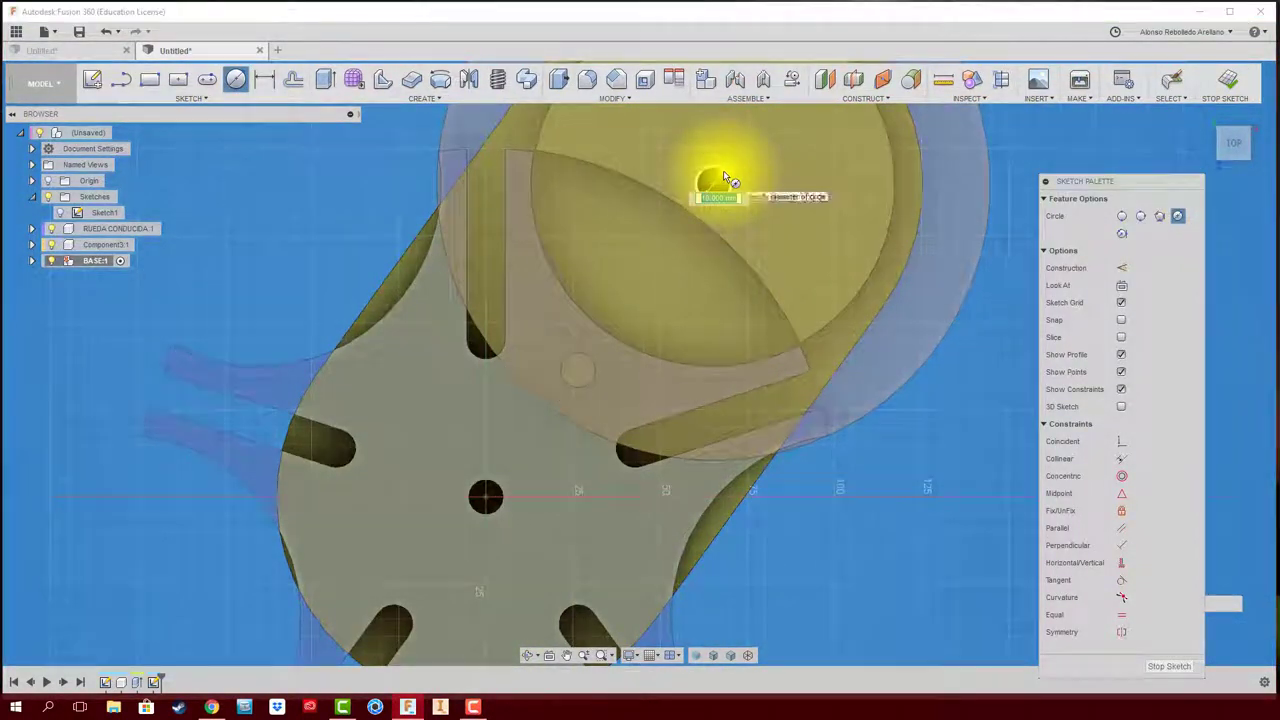
- Extrude the circle at the driver disc's centre 30 mm upward into a pin
mouse_move(723, 170)
shift+middle_down()
mouse_move(737, 257)
mouse_move(754, 270)
shift+middle_up()
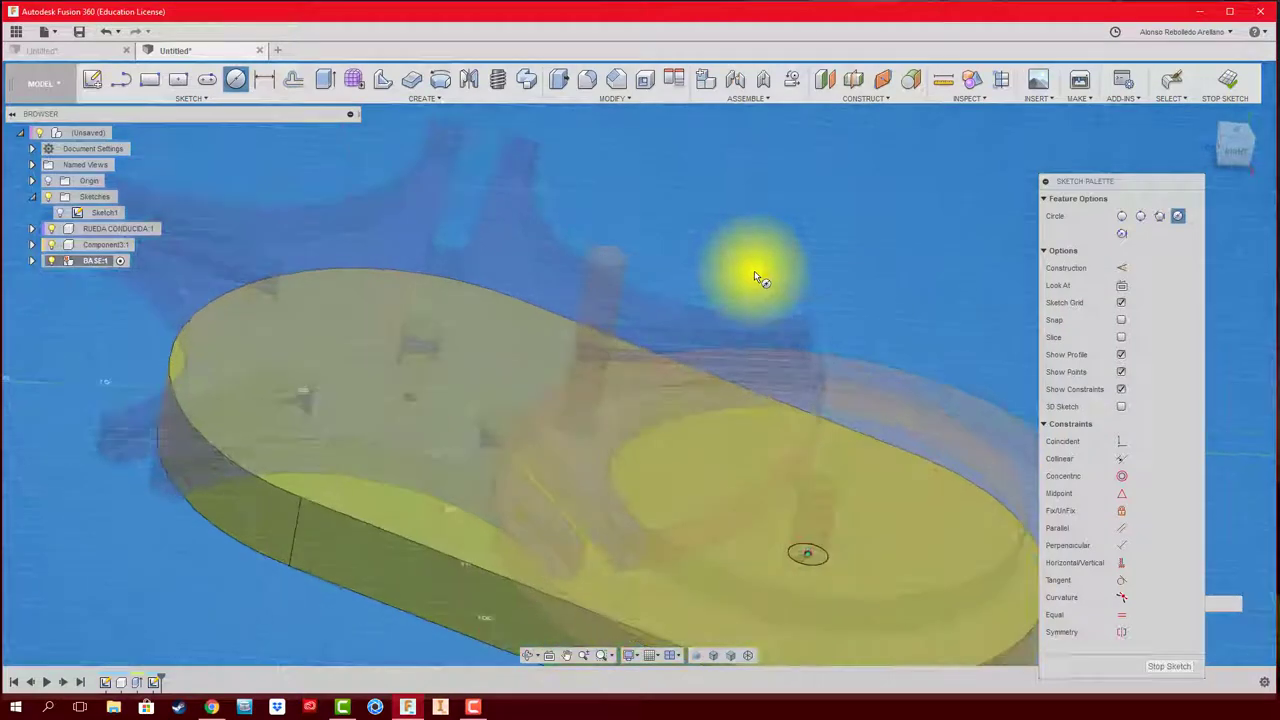
key(e)
mouse_move(781, 502)
shift+middle_down()
mouse_move(814, 557)
mouse_move(775, 499)
mouse_move(757, 500)
mouse_move(766, 514)
mouse_move(793, 462)
shift+middle_up()
click(799, 455)
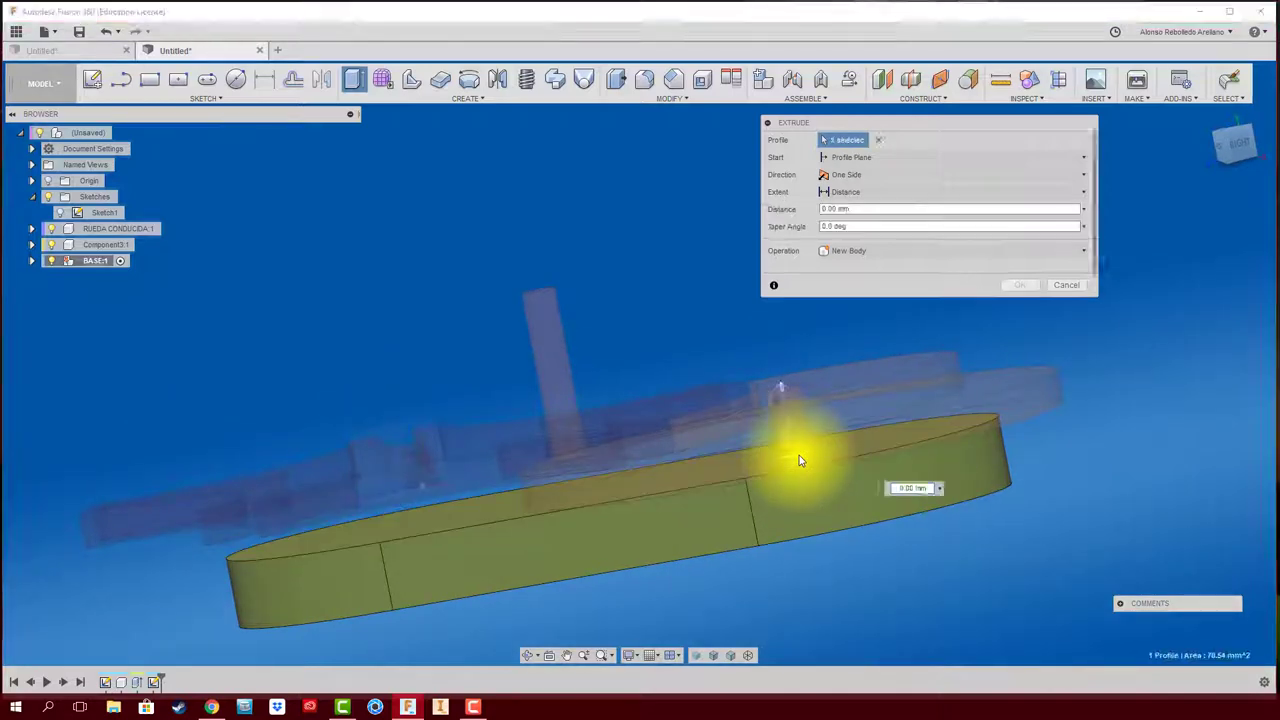
drag(799, 455, 777, 343)
shift+middle_drag(777, 343, 820, 366)
text(30)
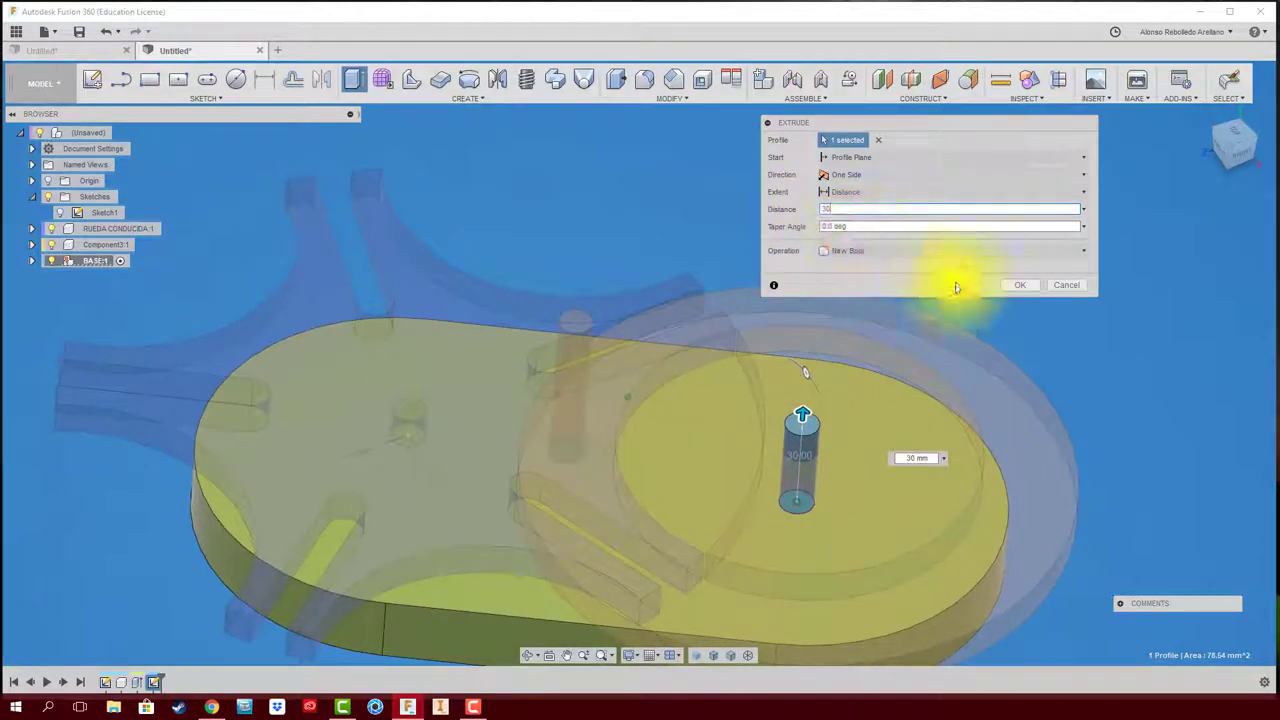
click(1017, 285)
mouse_move(966, 306)
shift+middle_down()
mouse_move(537, 314)
mouse_move(340, 382)
mouse_move(371, 443)
mouse_move(471, 471)
shift+middle_up()
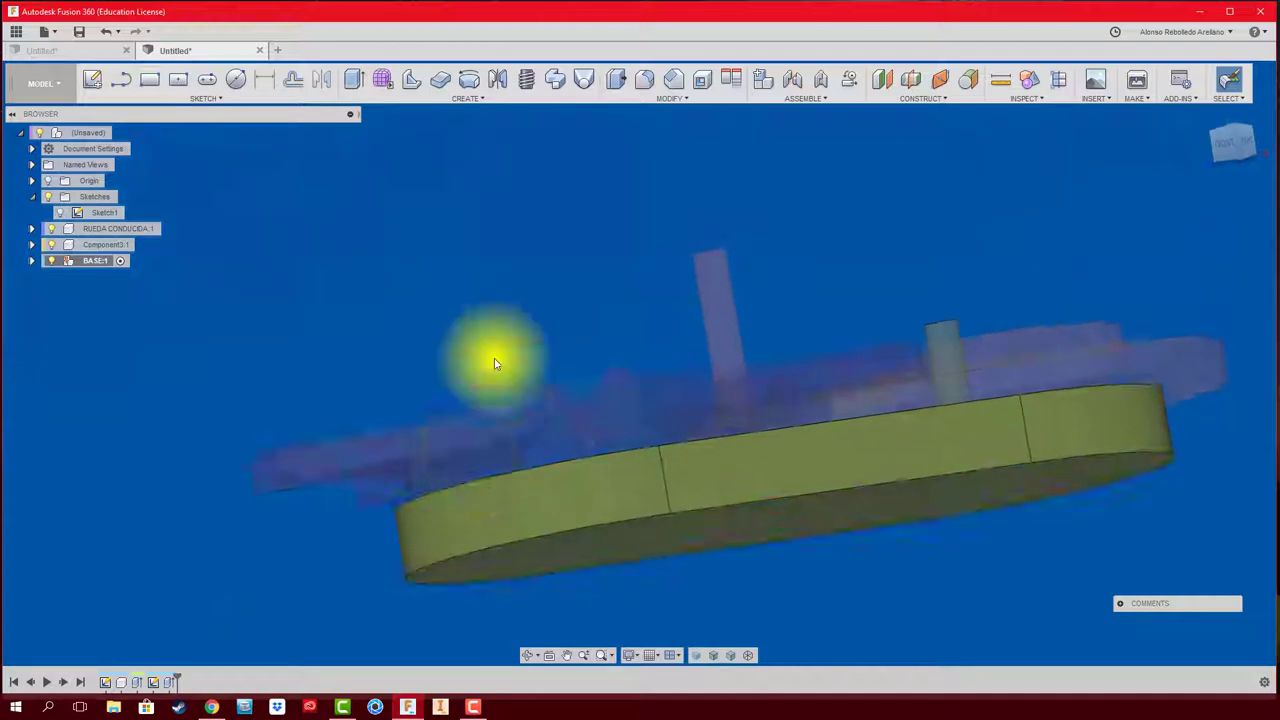
- Measure the gap between a star wheel face and the base's top face, reading 10.00 mm
click(121, 132)
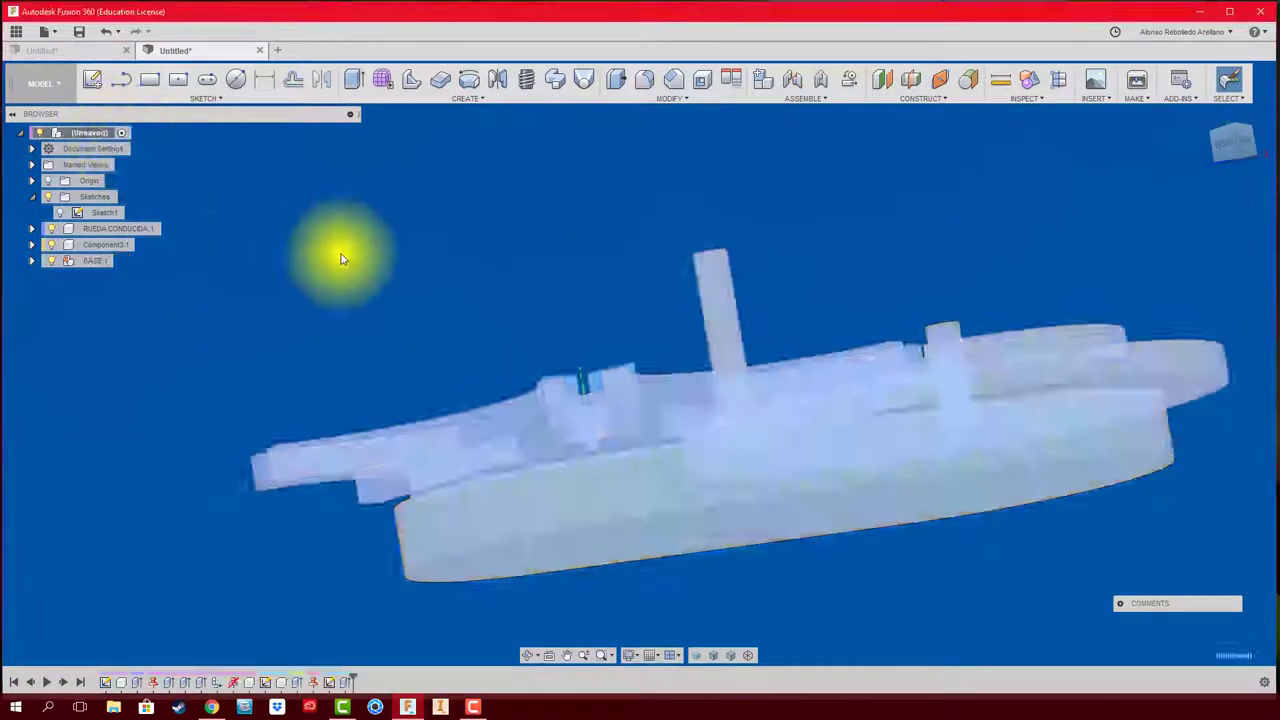
click(1015, 88)
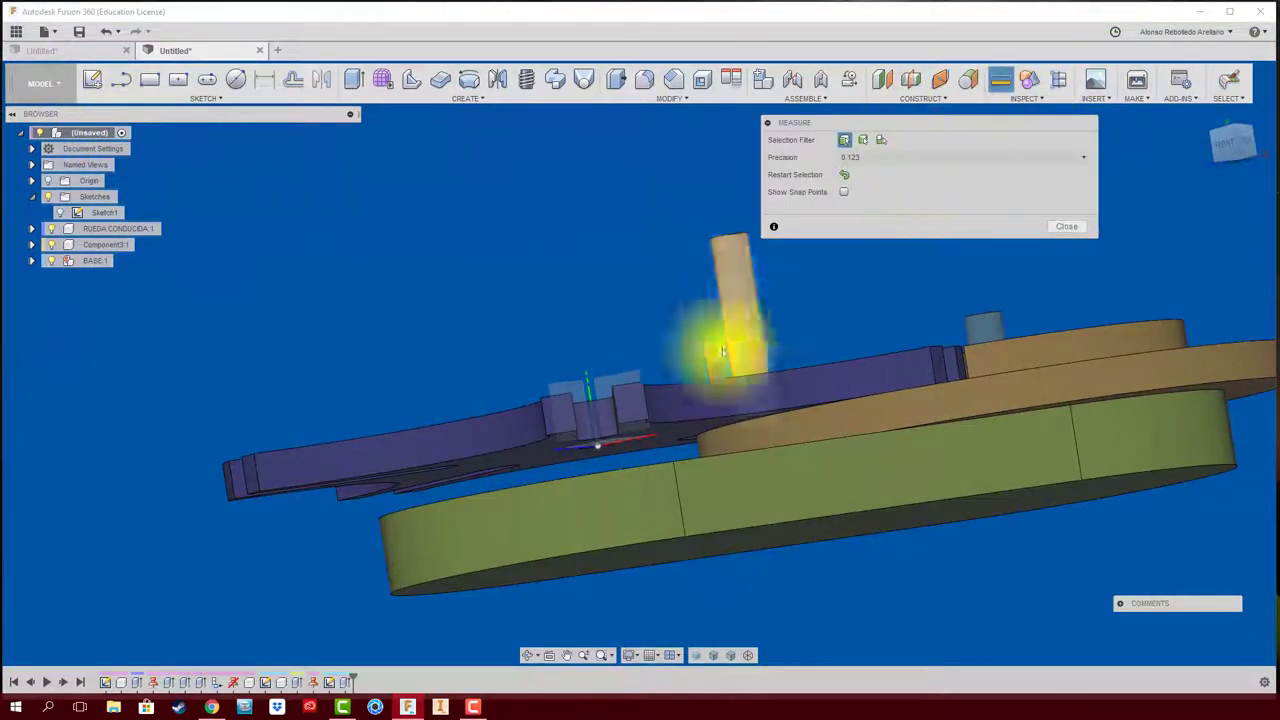
mouse_move(729, 349)
shift+middle_down()
mouse_move(543, 491)
mouse_move(513, 572)
shift+middle_up()
click(548, 510)
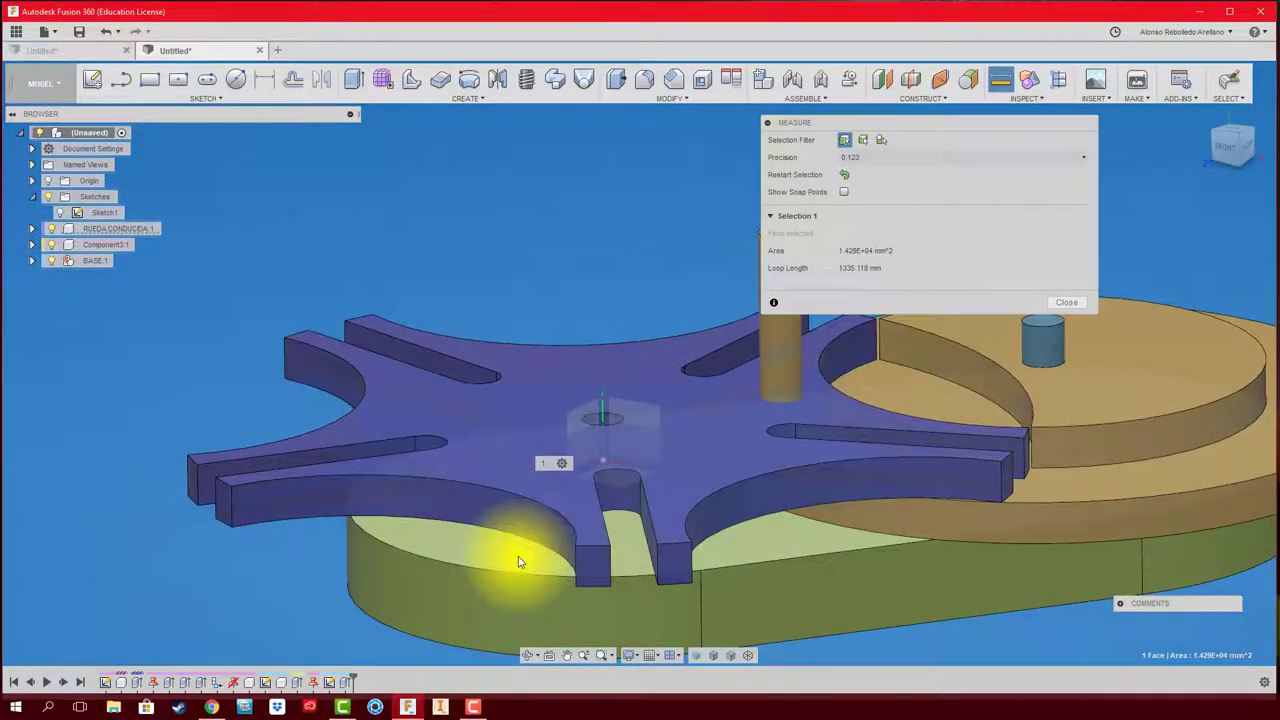
click(518, 562)
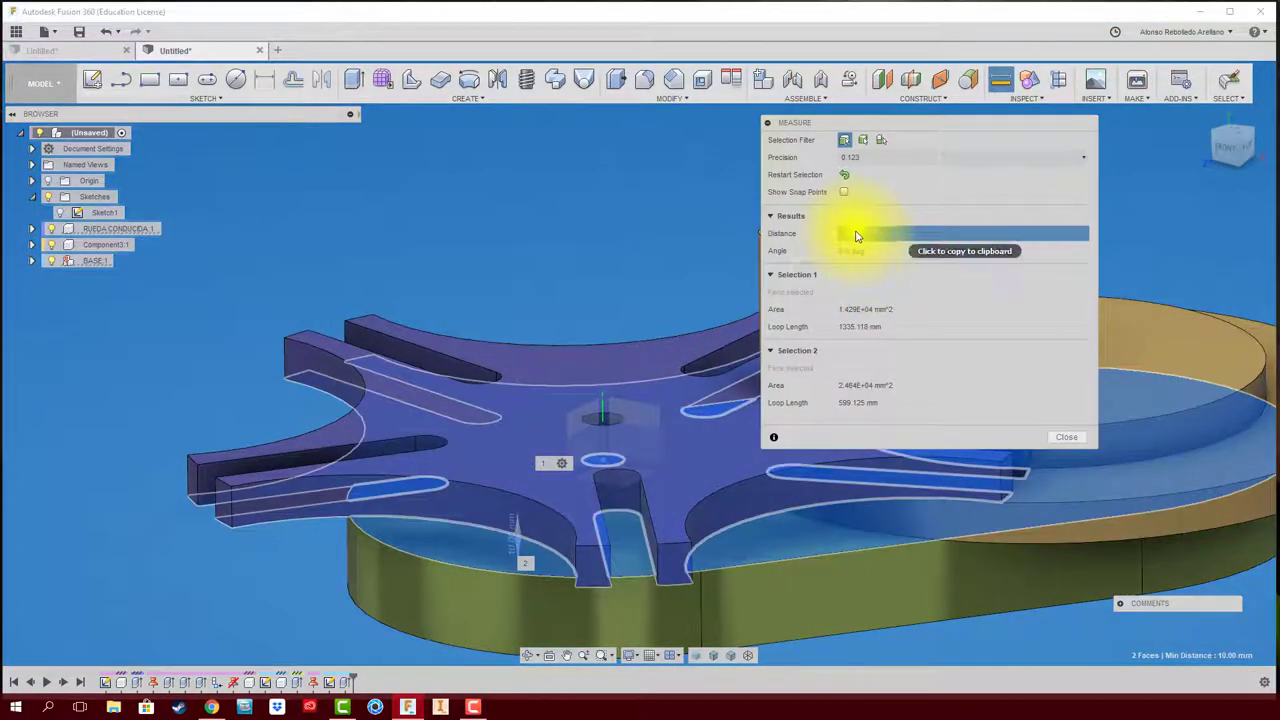
click(1066, 437)
- Hide and reshow the RUEDA CONDUCIDA star wheel to inspect the base, then select BASE:1
mouse_move(1066, 440)
shift+middle_down()
mouse_move(461, 376)
mouse_move(483, 225)
shift+middle_up()
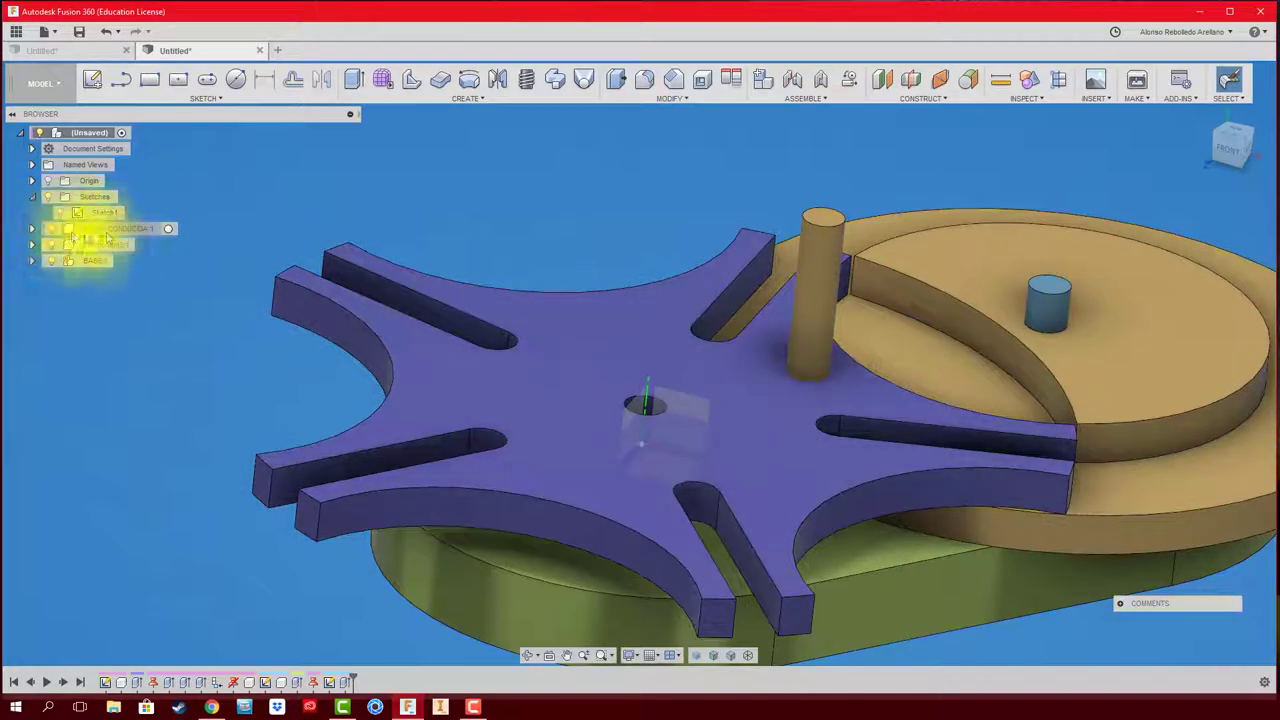
click(52, 229)
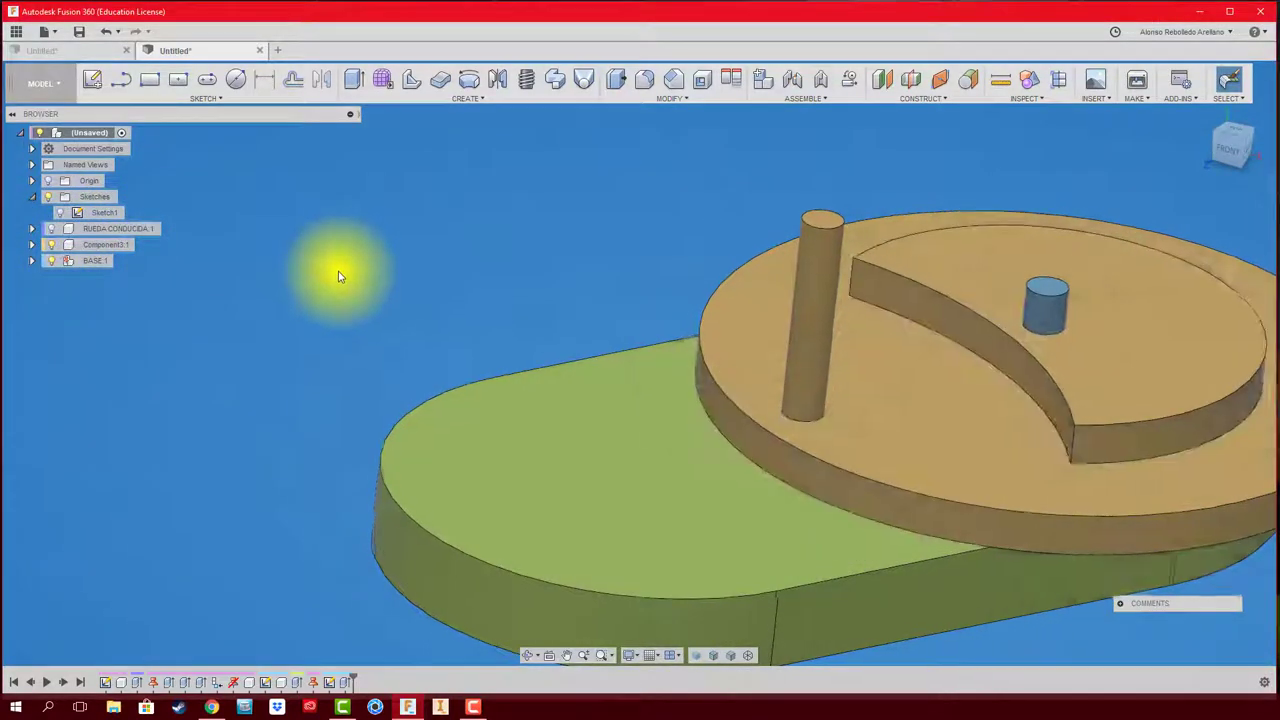
shift+middle_drag(338, 271, 717, 528)
scroll(629, 484, down, 3)
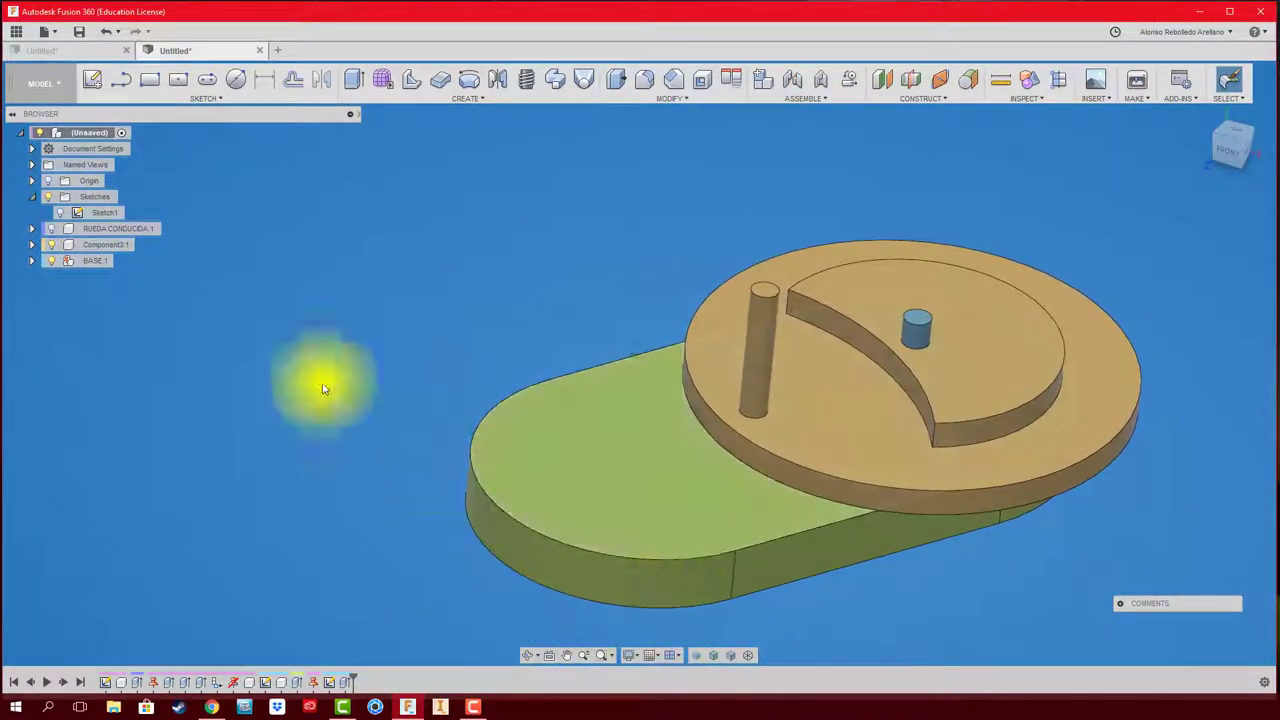
click(52, 228)
scroll(240, 330, up, 2)
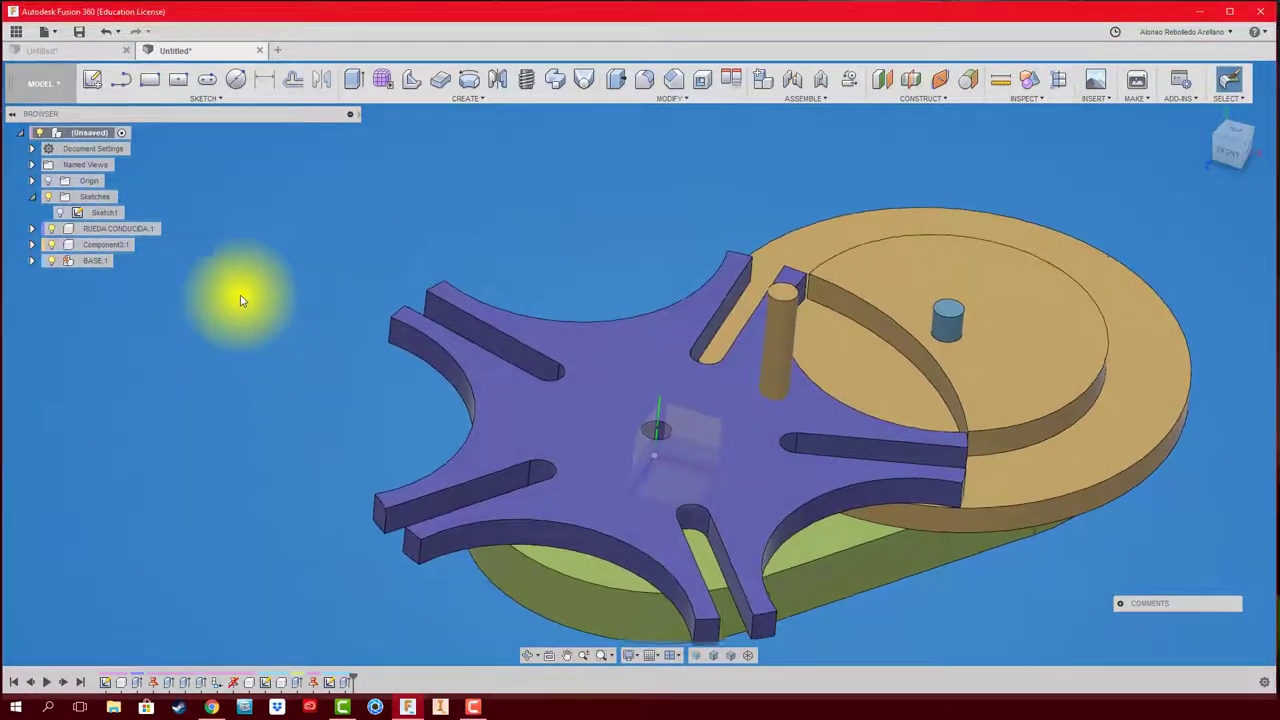
click(86, 264)
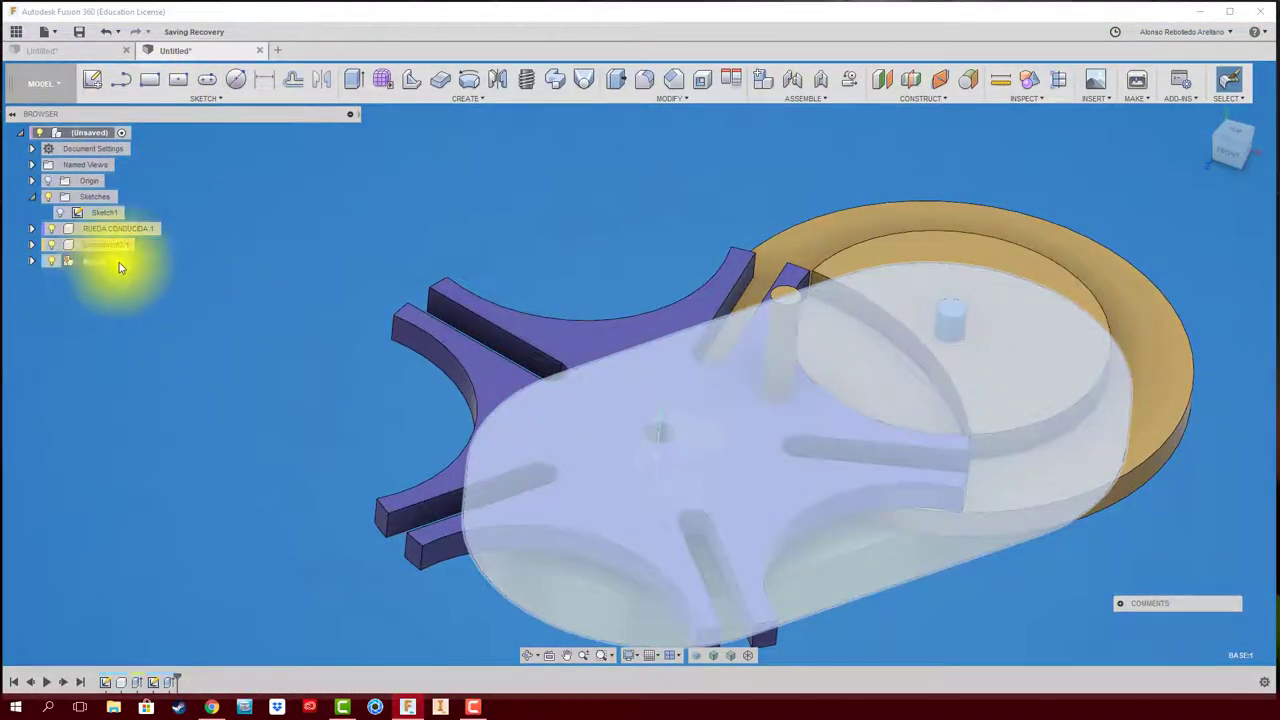
- In BASE:1, sketch a 10 mm circle on the top face under the star wheel's hub
double_click(119, 262)
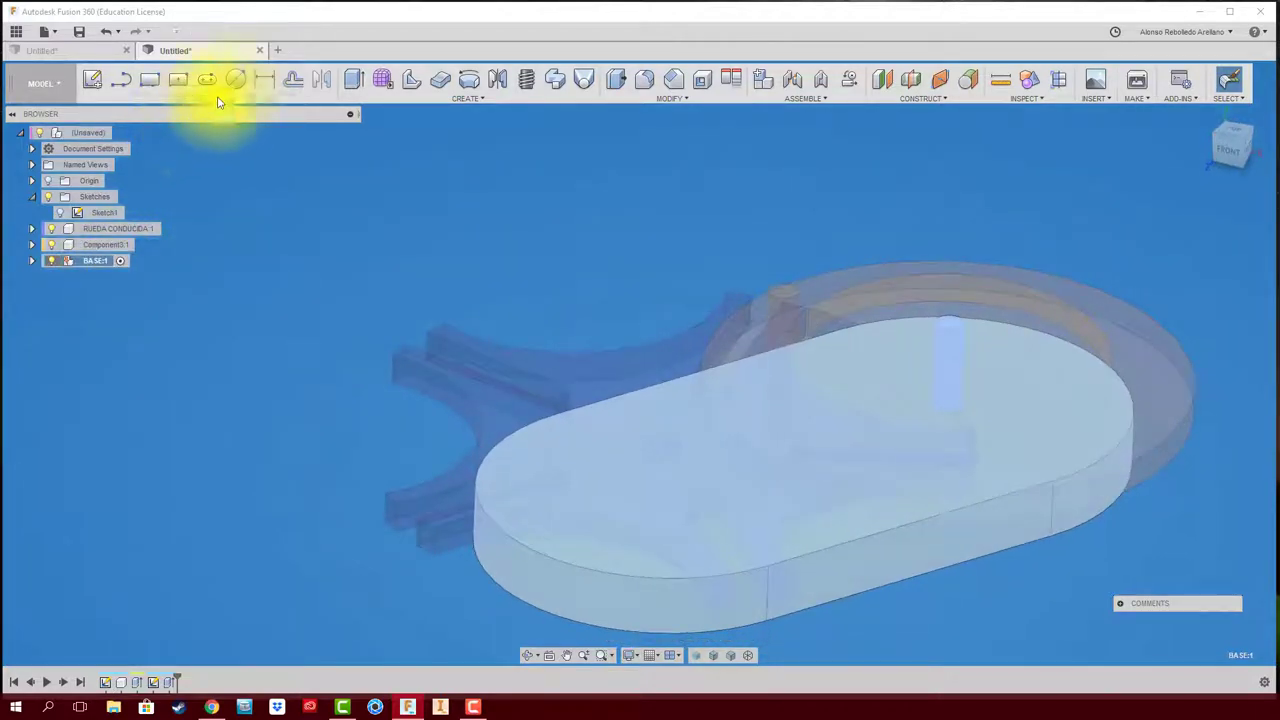
click(237, 80)
click(615, 556)
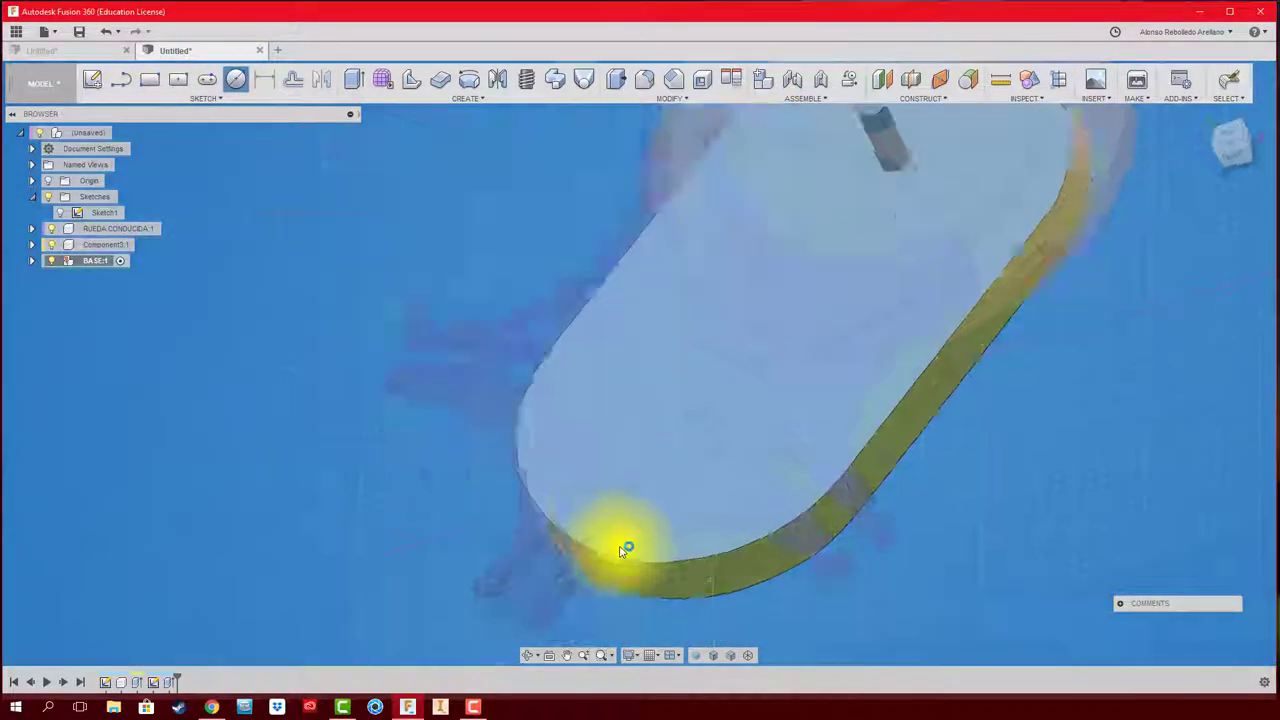
click(638, 207)
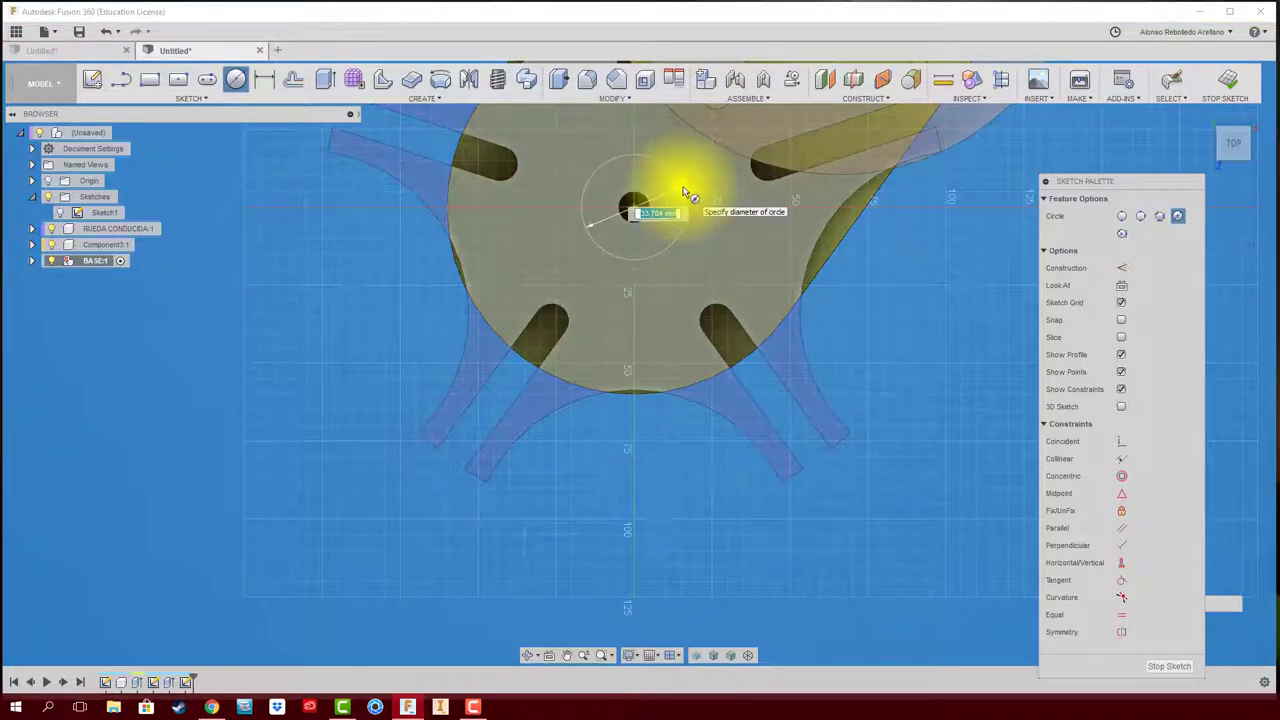
text(10)
key(Return)
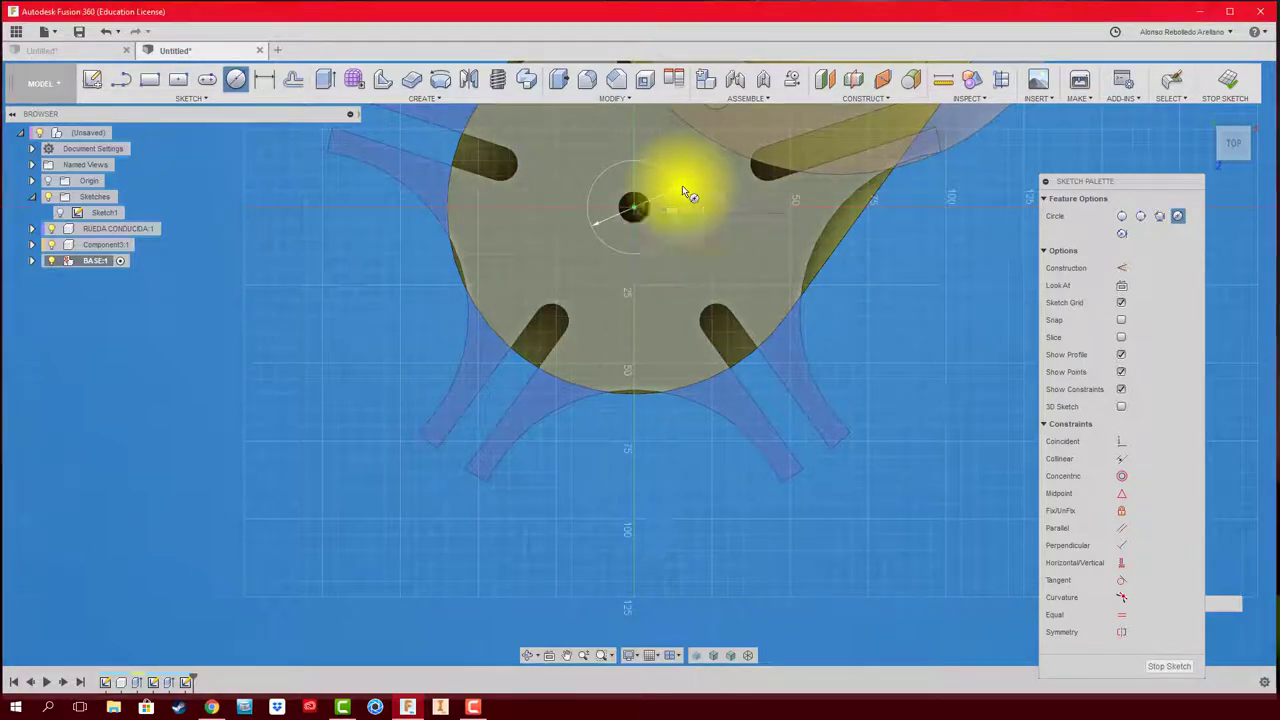
shift+middle_drag(682, 190, 820, 583)
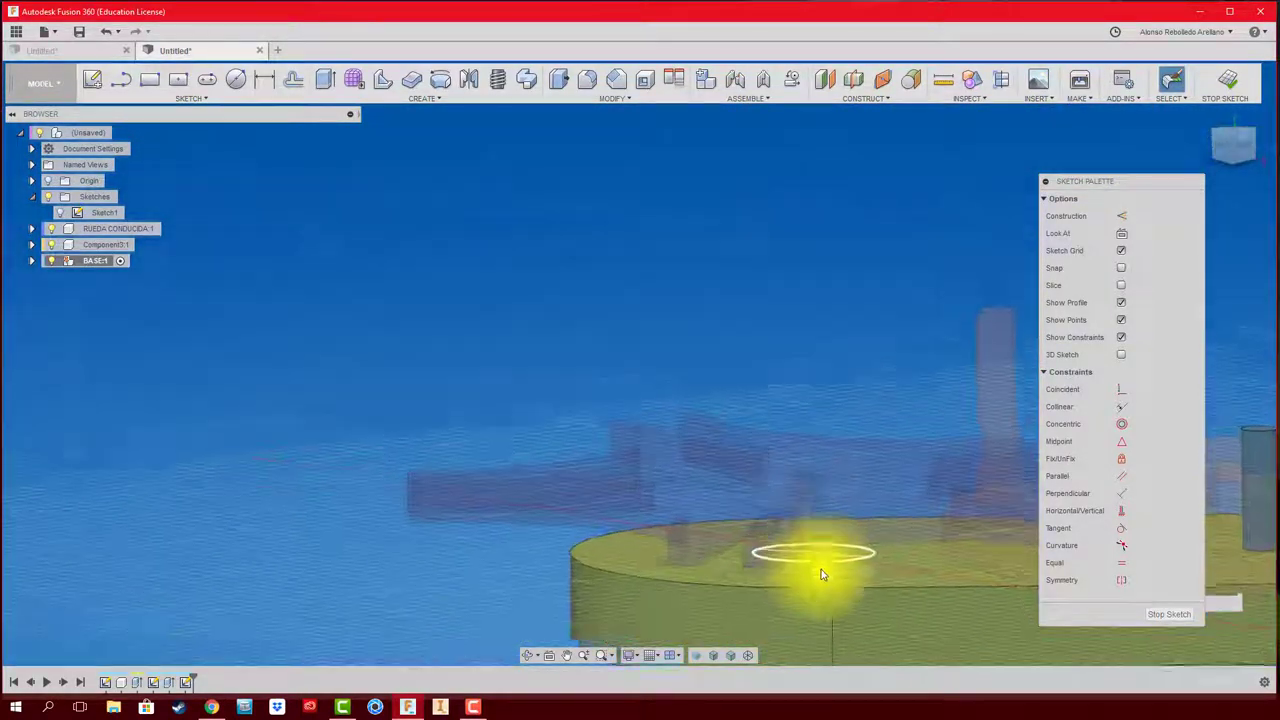
- Extrude the circle upward into a short boss on the base plate
key(e)
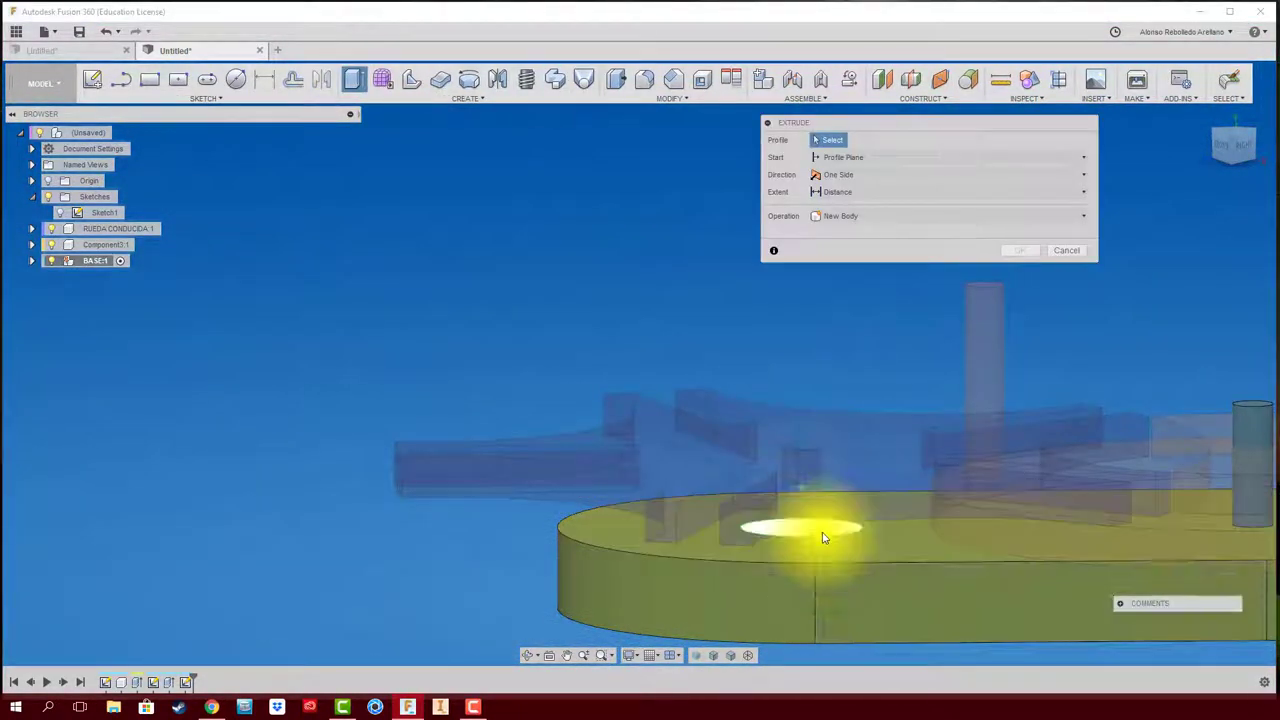
click(816, 527)
drag(801, 508, 805, 493)
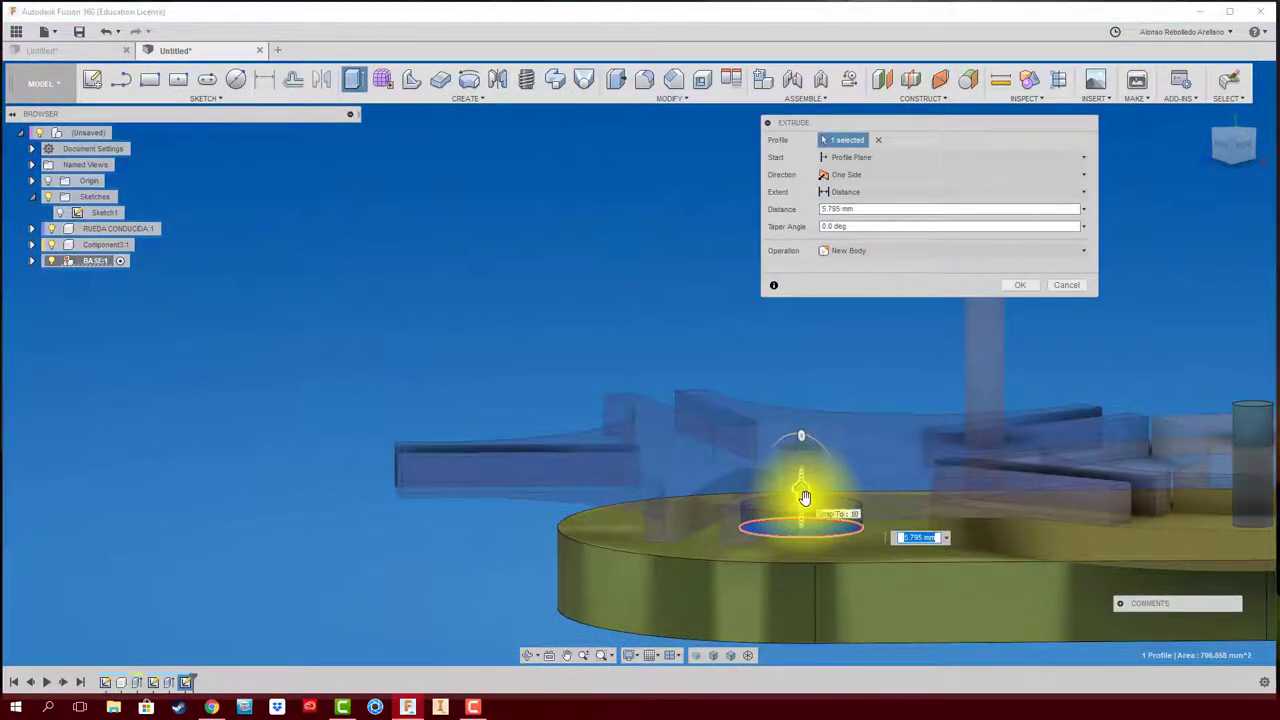
text(5)
key(Return)
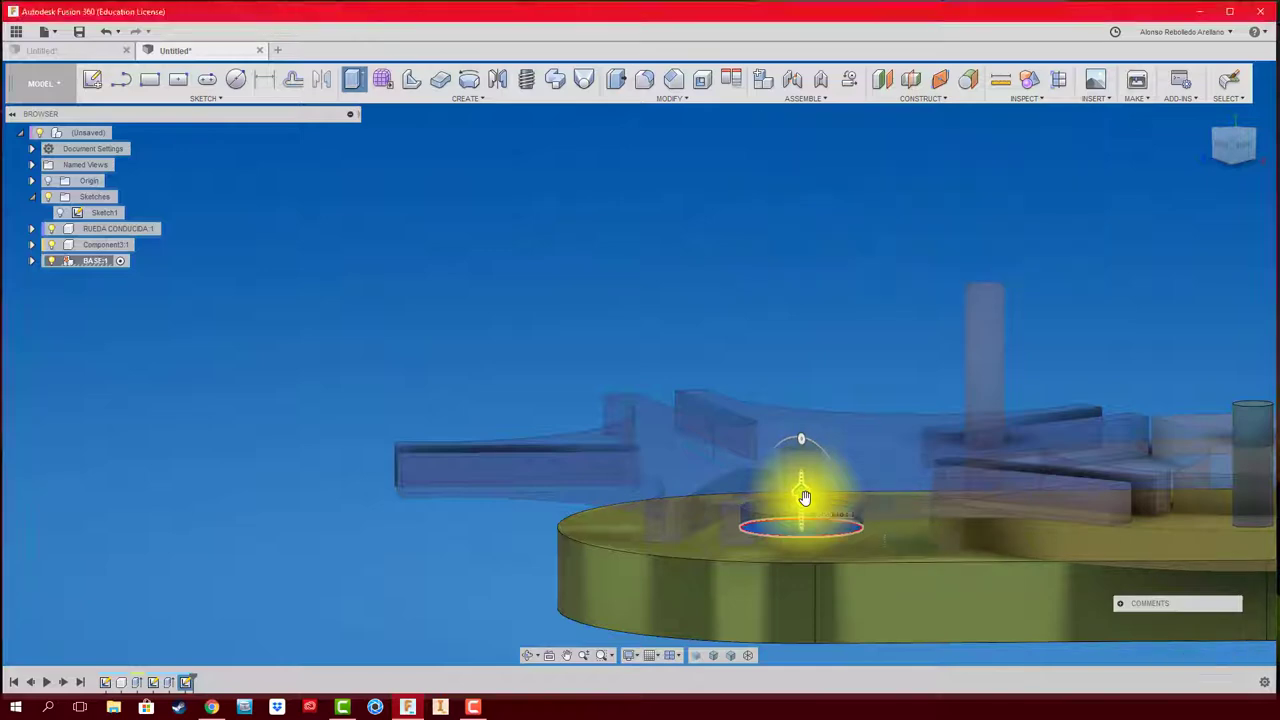
mouse_move(803, 491)
shift+middle_down()
mouse_move(779, 522)
mouse_move(565, 609)
shift+middle_up()
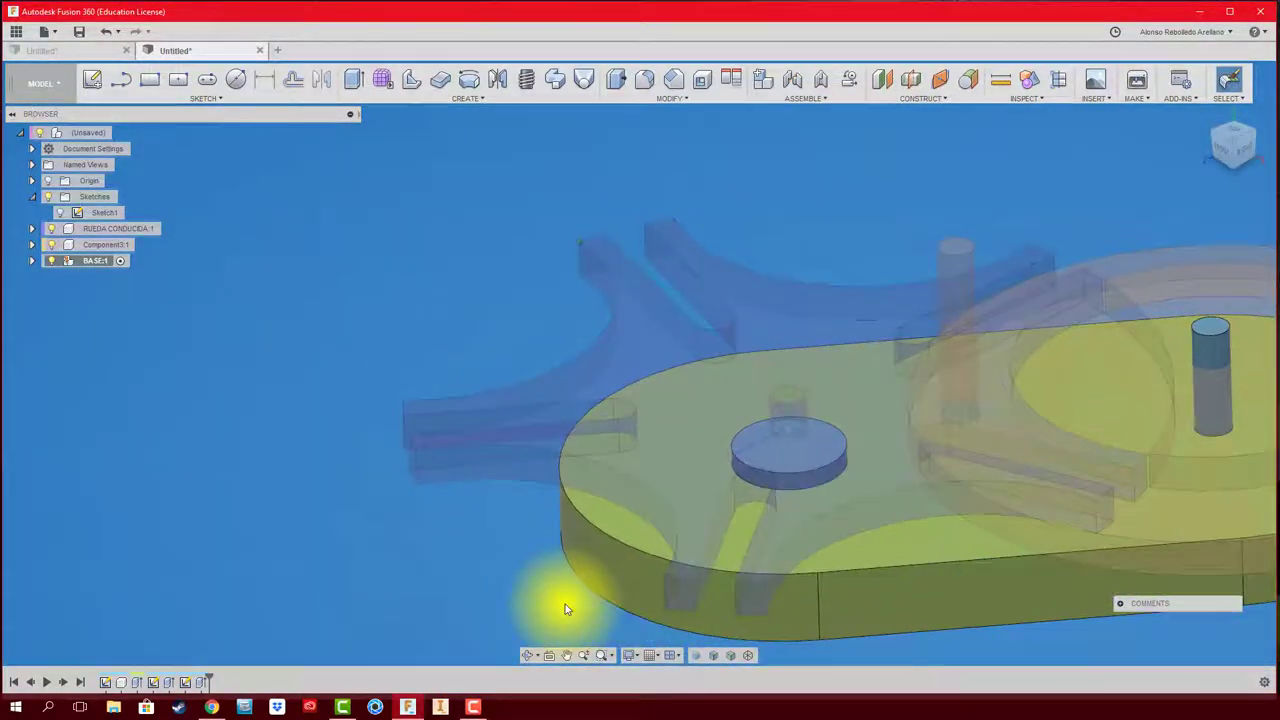
key(e)
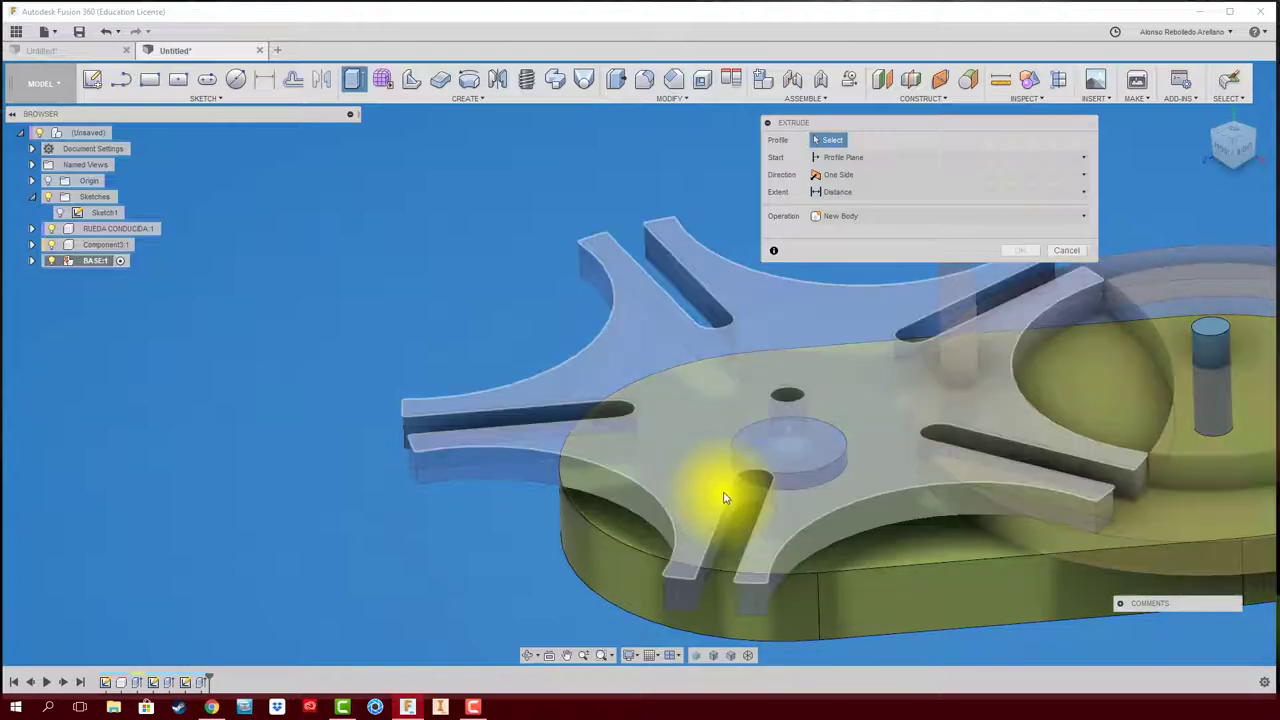
key(c)
mouse_move(783, 471)
shift+middle_down()
mouse_move(797, 506)
mouse_move(919, 435)
mouse_move(933, 481)
shift+middle_up()
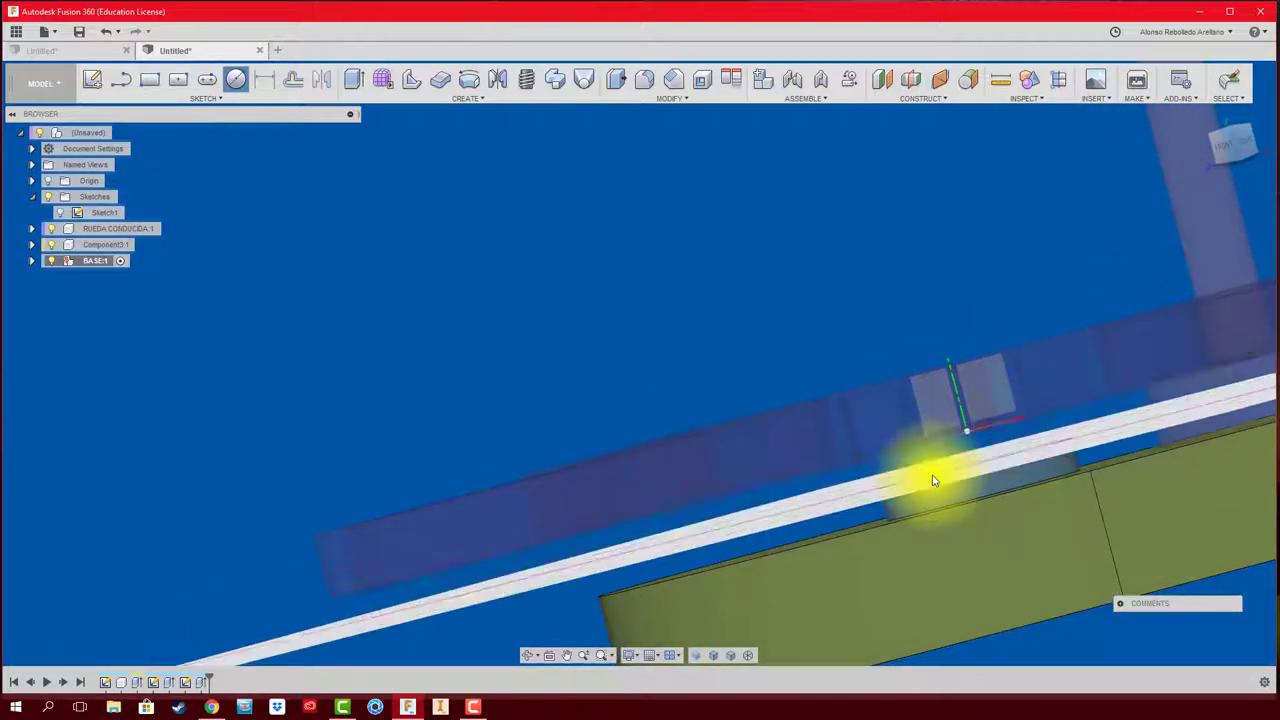
- Sketch a small circle centred on the boss and extrude it up into a pin
click(933, 481)
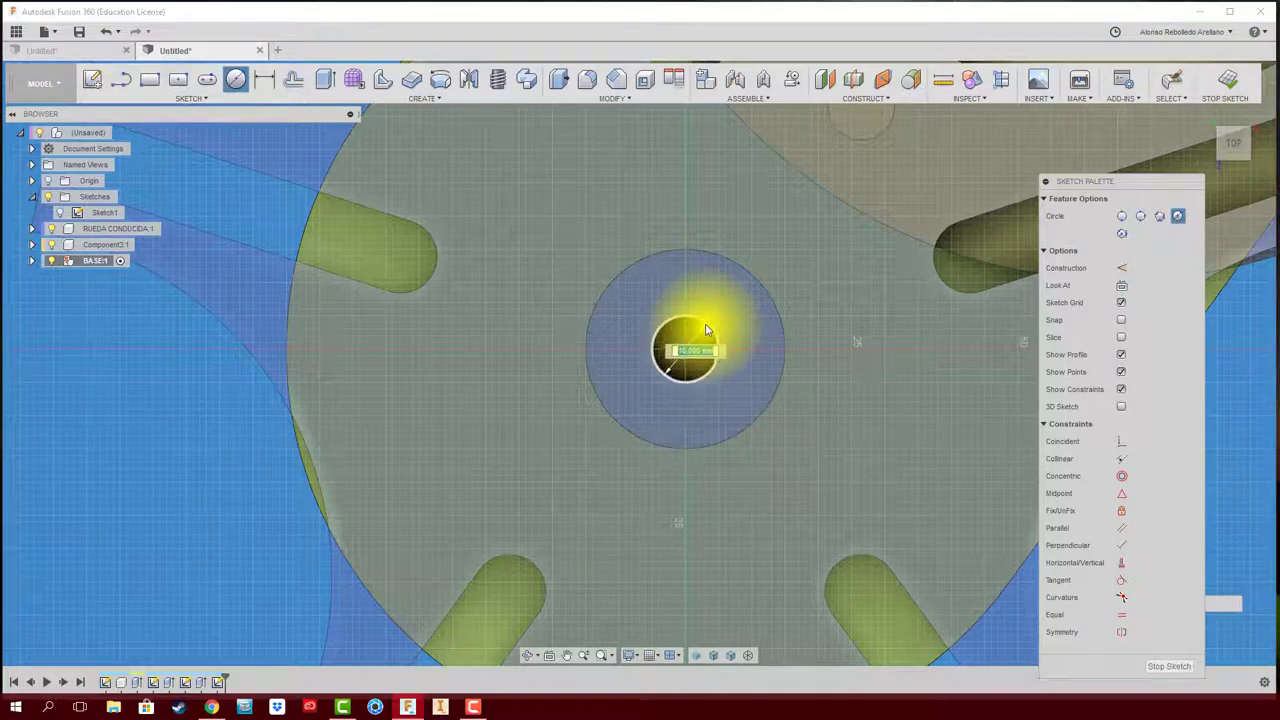
click(713, 346)
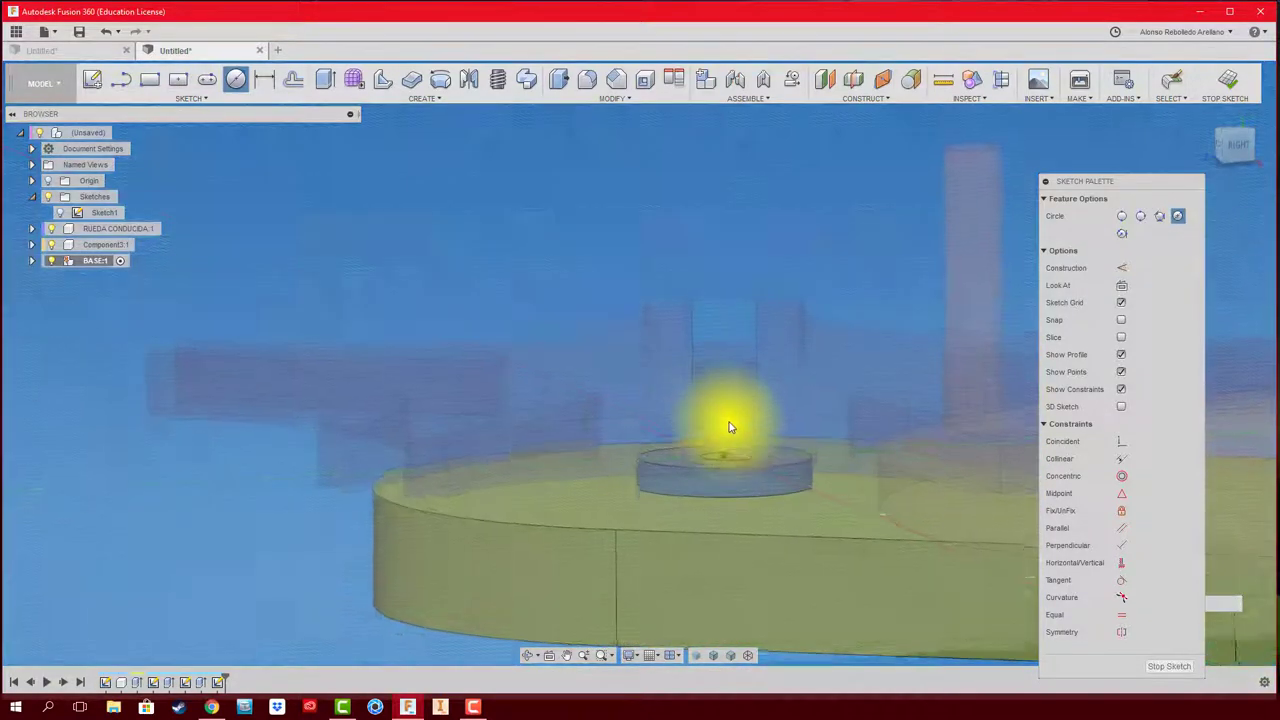
key(e)
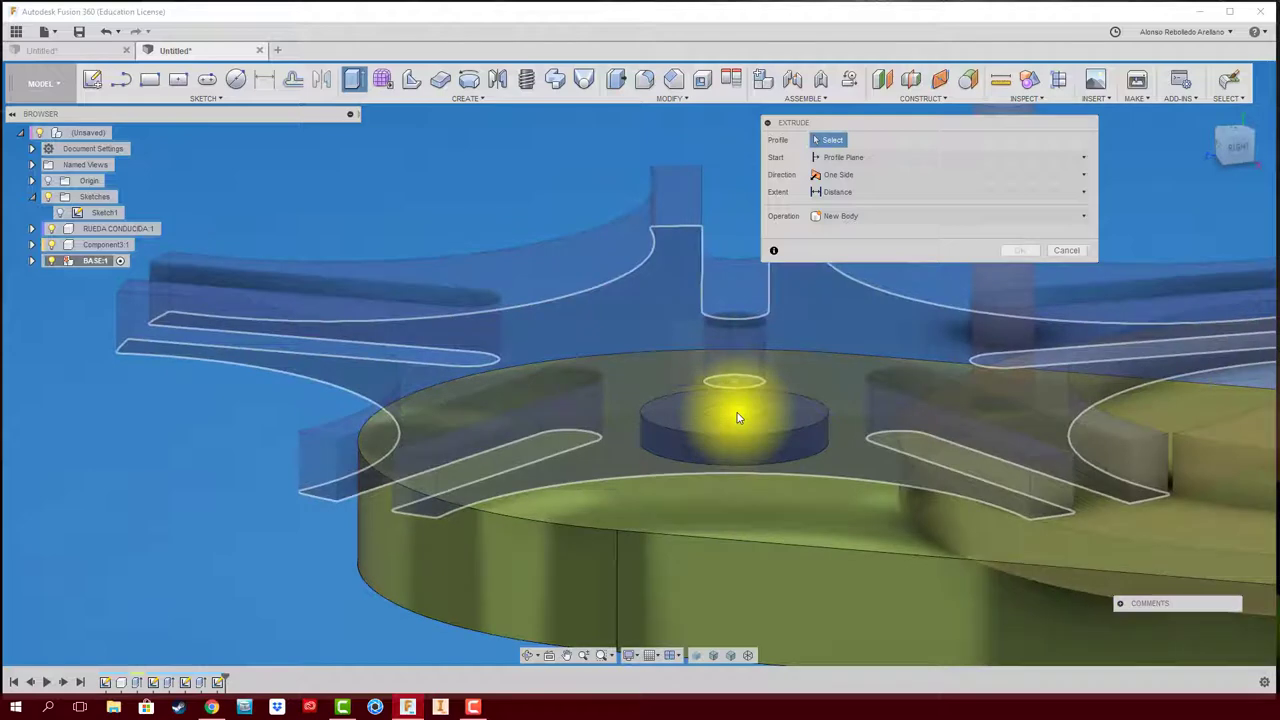
mouse_move(737, 418)
shift+middle_down()
mouse_move(742, 275)
mouse_move(727, 255)
mouse_move(683, 460)
mouse_move(694, 491)
mouse_move(748, 391)
shift+middle_up()
click(735, 255)
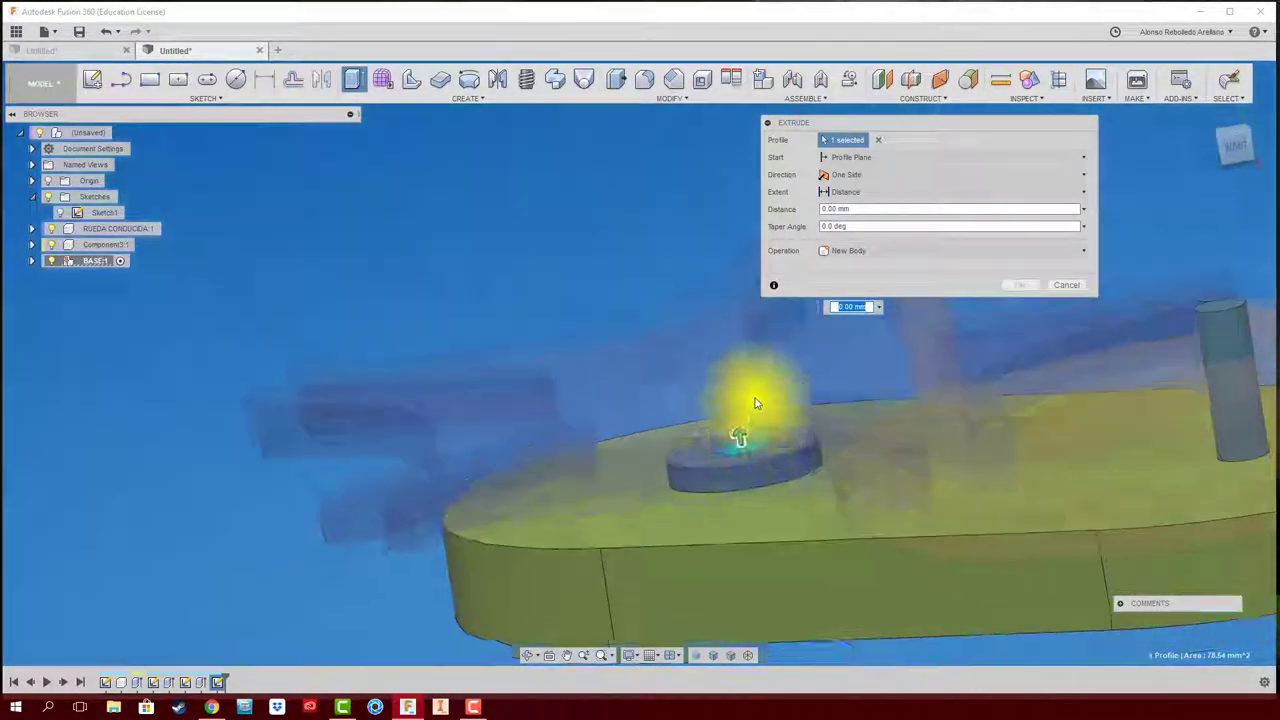
mouse_move(743, 434)
mouse_down()
mouse_move(708, 302)
mouse_move(837, 286)
mouse_up()
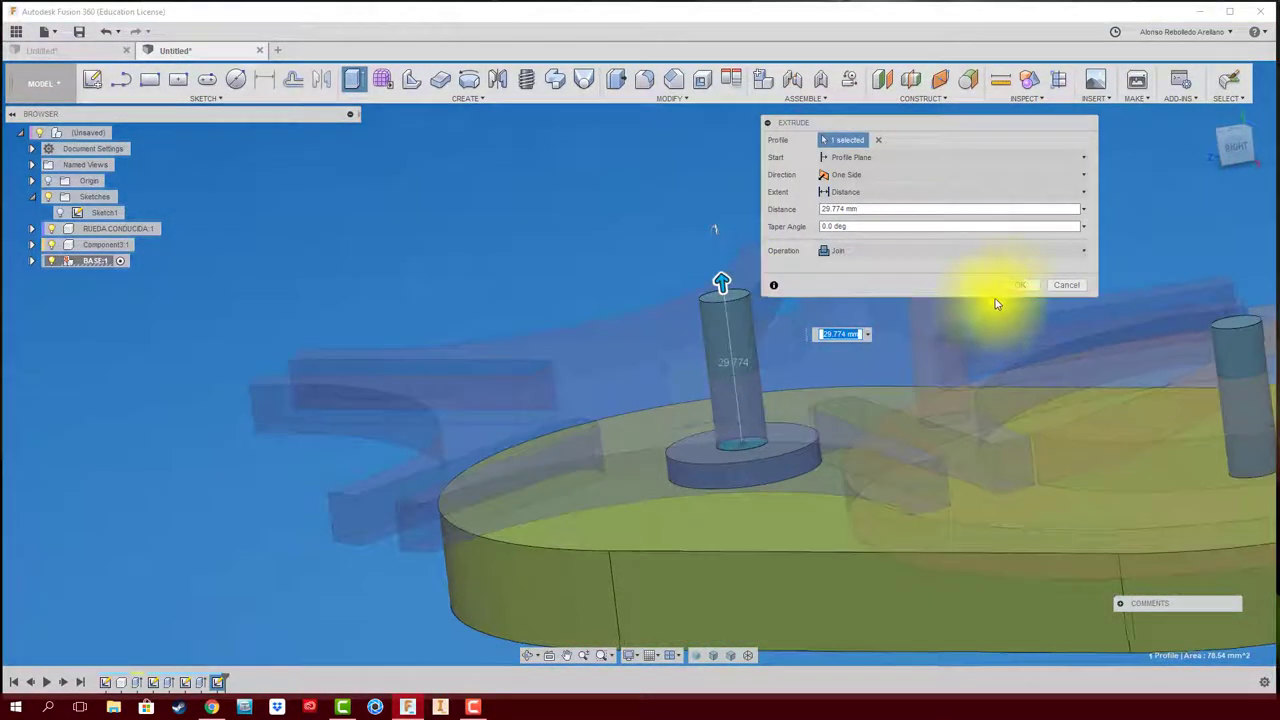
click(1012, 292)
mouse_move(908, 388)
shift+middle_down()
mouse_move(754, 472)
mouse_move(728, 471)
mouse_move(731, 496)
shift+middle_up()
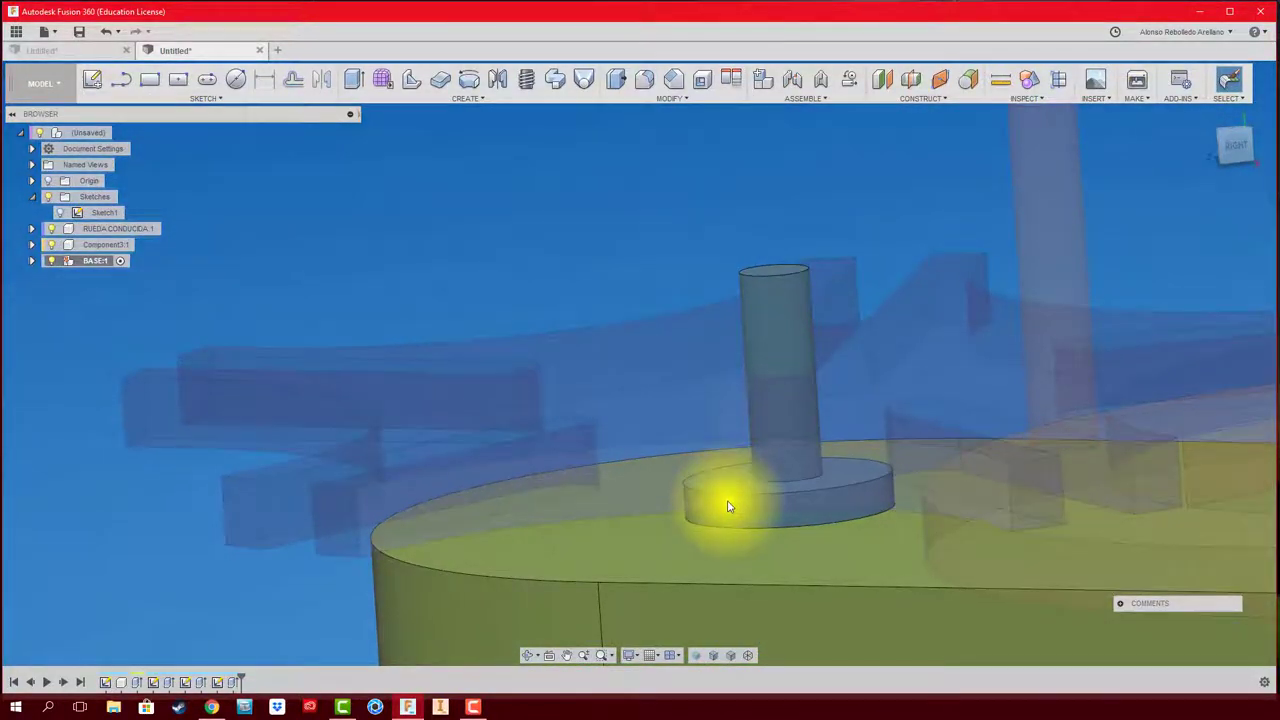
- Extrude the boss profile a further 5 mm, joined to the base
key(e)
shift+middle_drag(823, 351, 767, 496)
click(767, 496)
drag(760, 471, 760, 463)
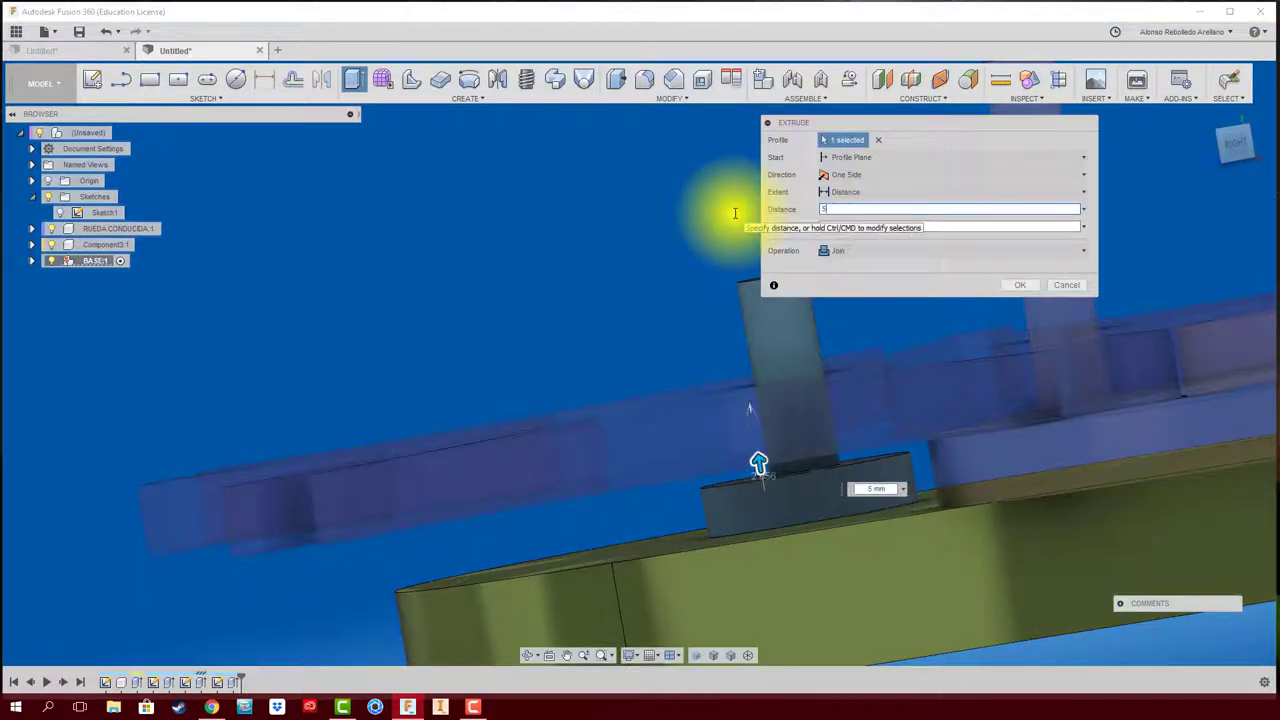
click(1014, 286)
mouse_move(1014, 286)
shift+middle_down()
mouse_move(685, 266)
mouse_move(160, 177)
mouse_move(96, 133)
shift+middle_up()
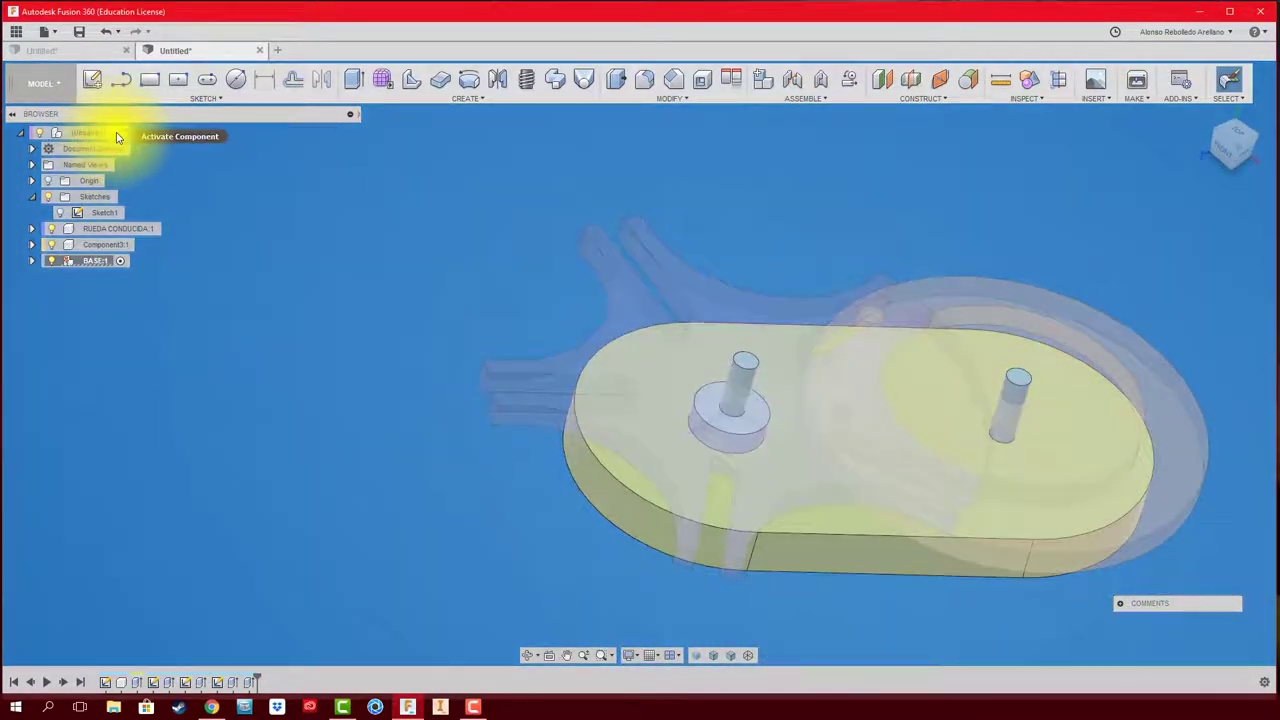
- Reactivate the assembly and drag the star wheel and driver disc off the base
click(121, 132)
drag(623, 428, 305, 335)
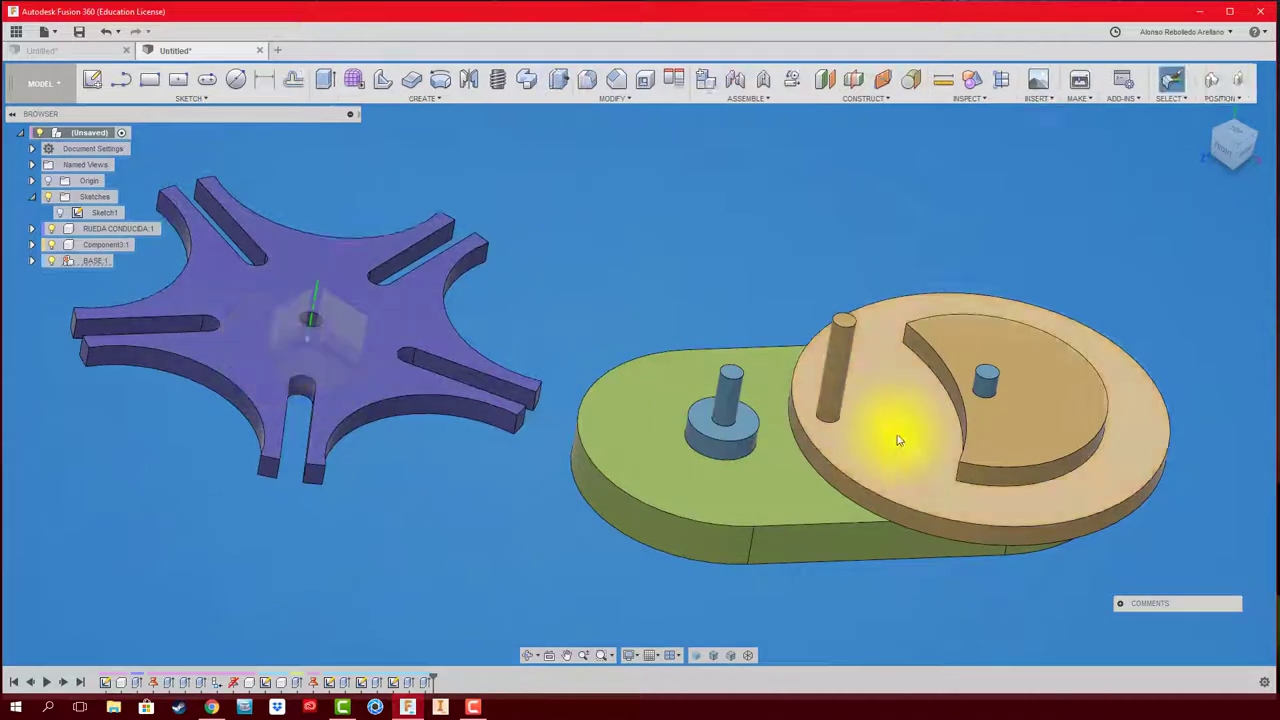
drag(894, 434, 1057, 157)
scroll(886, 309, down, 1)
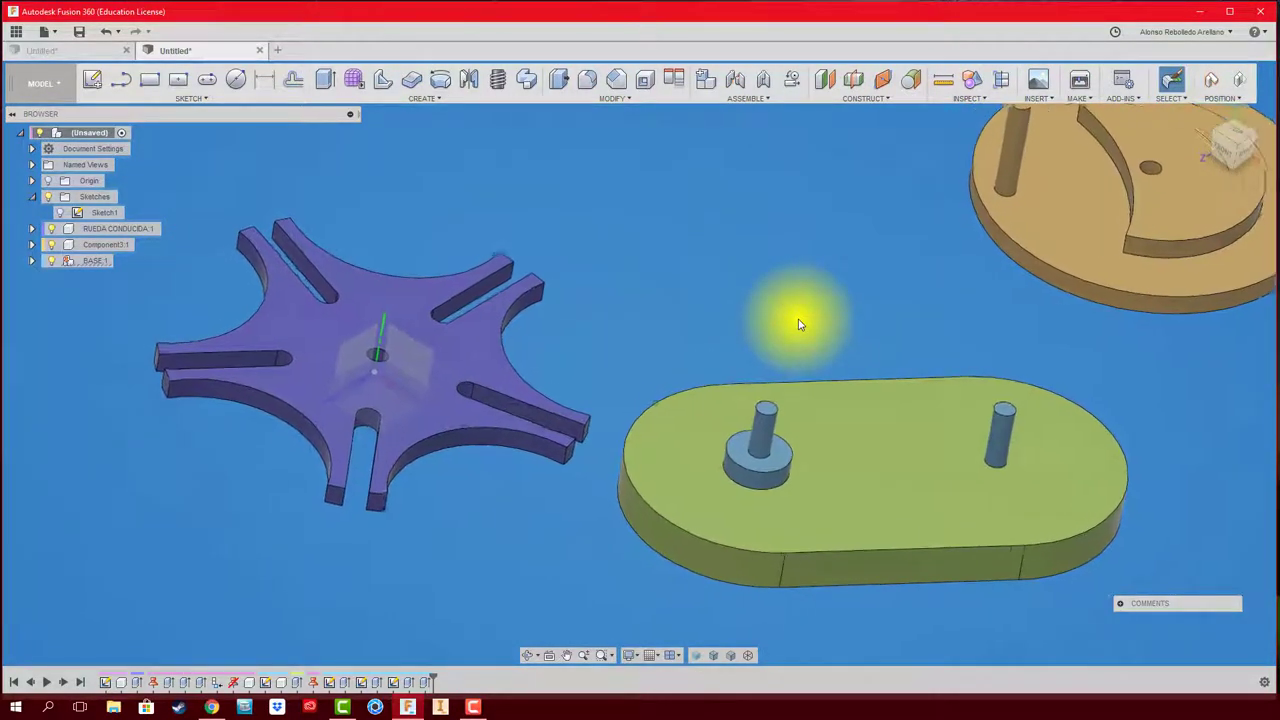
mouse_move(797, 323)
shift+middle_down()
mouse_move(746, 331)
mouse_move(575, 515)
shift+middle_up()
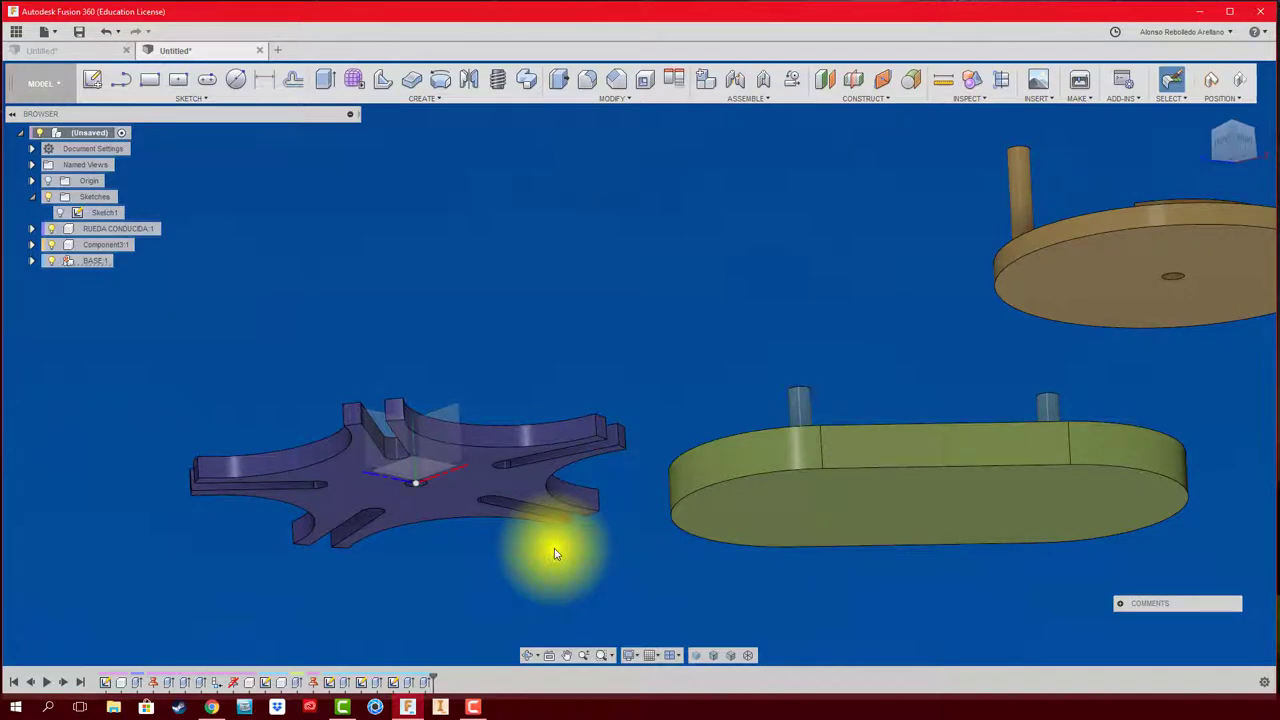
- Joint the star wheel's centre hole to the base's stepped pin with a revolute joint
key(j)
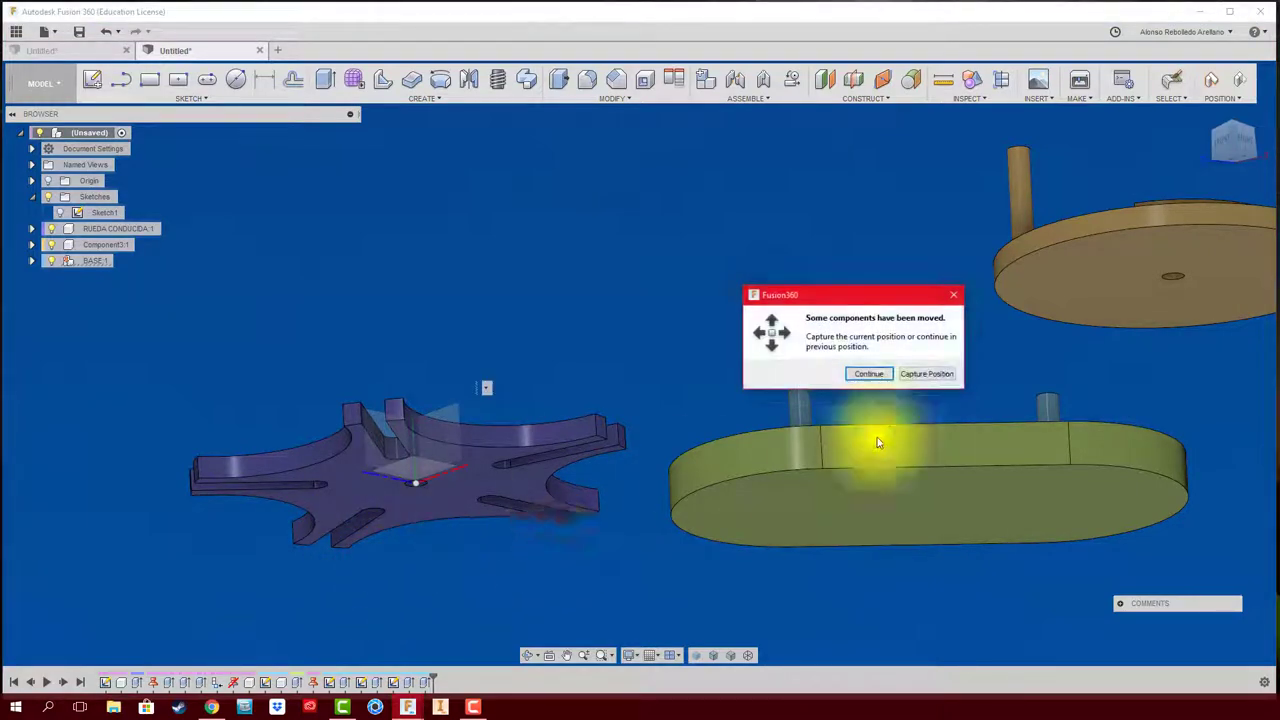
click(922, 376)
scroll(470, 472, up, 3)
scroll(398, 485, up, 2)
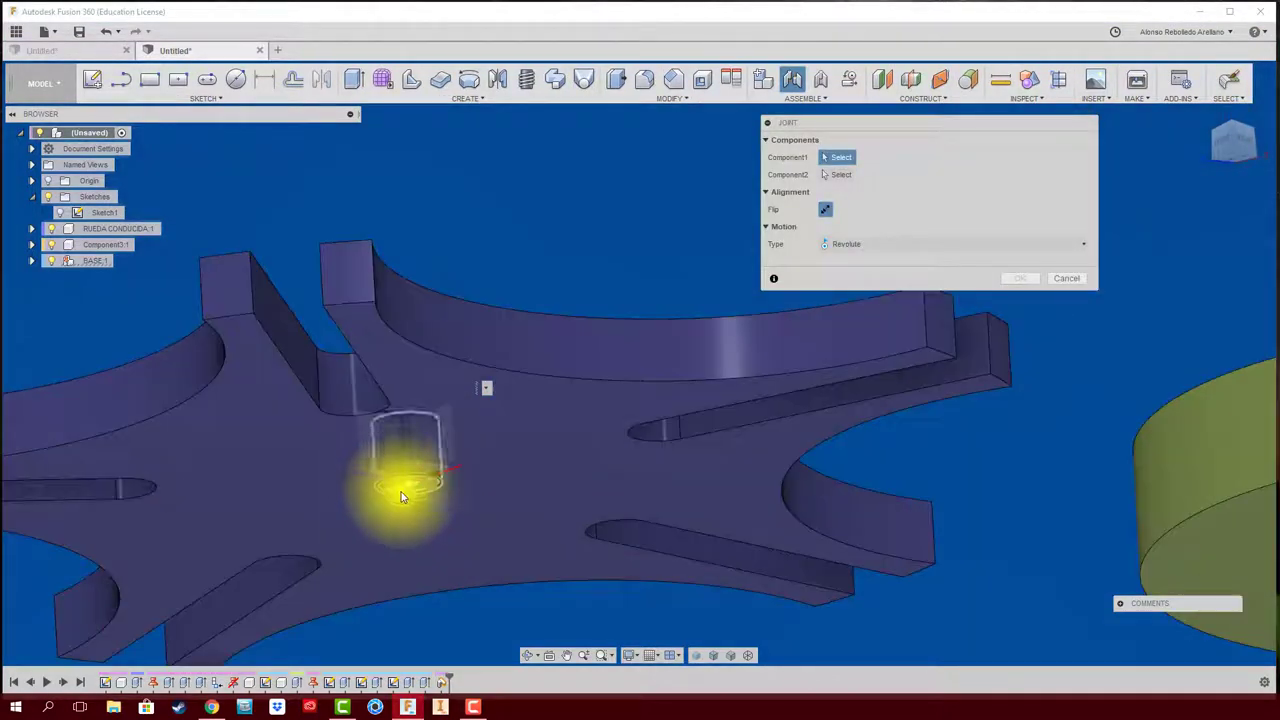
click(402, 500)
shift+middle_drag(437, 491, 1022, 450)
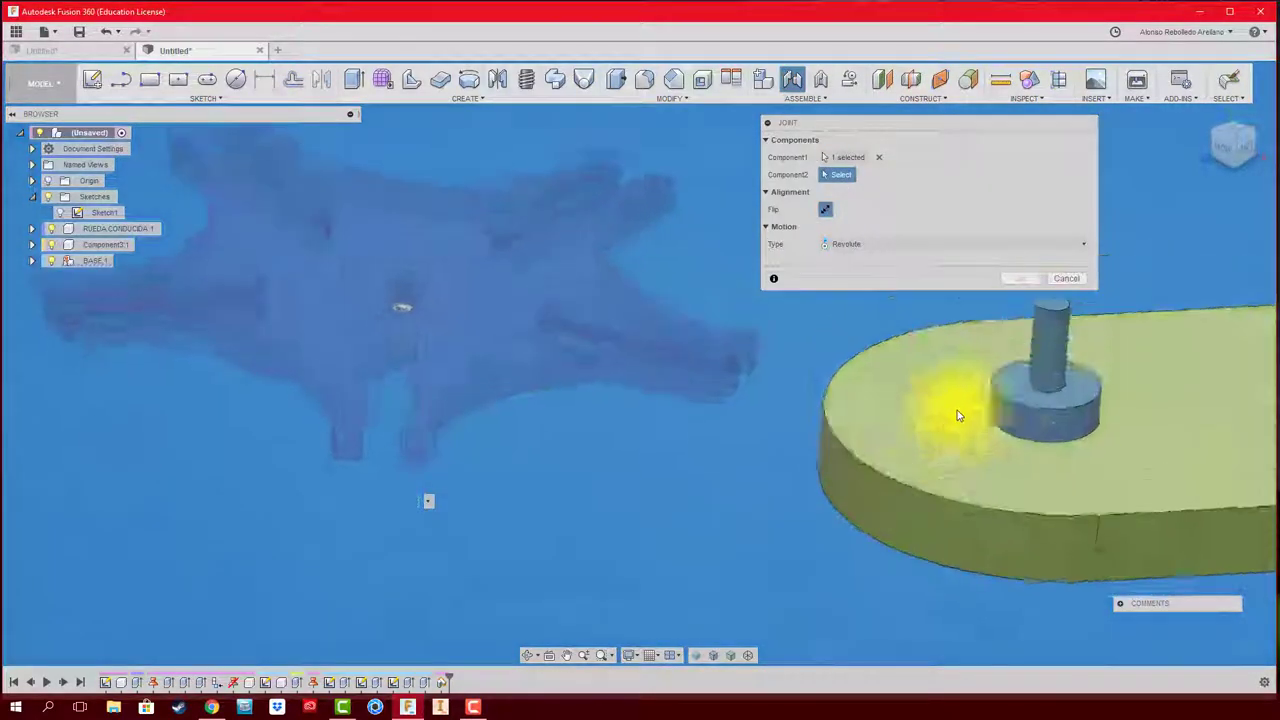
click(1017, 449)
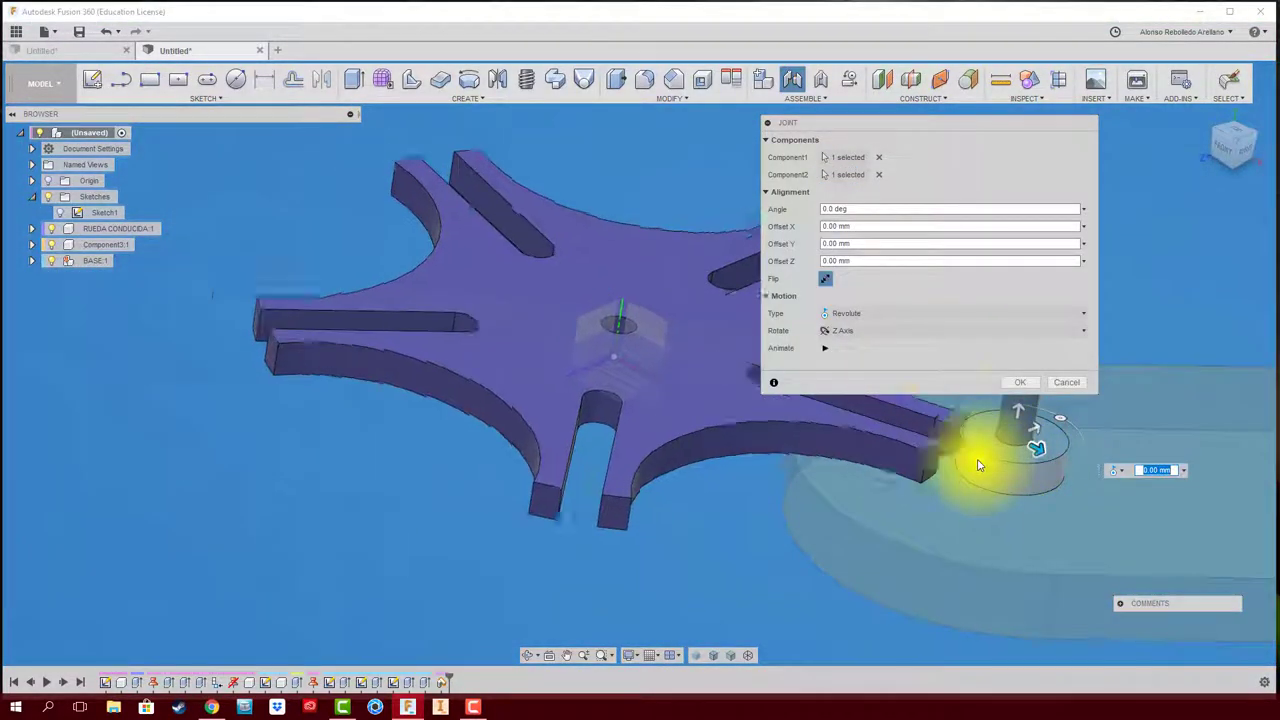
click(1020, 383)
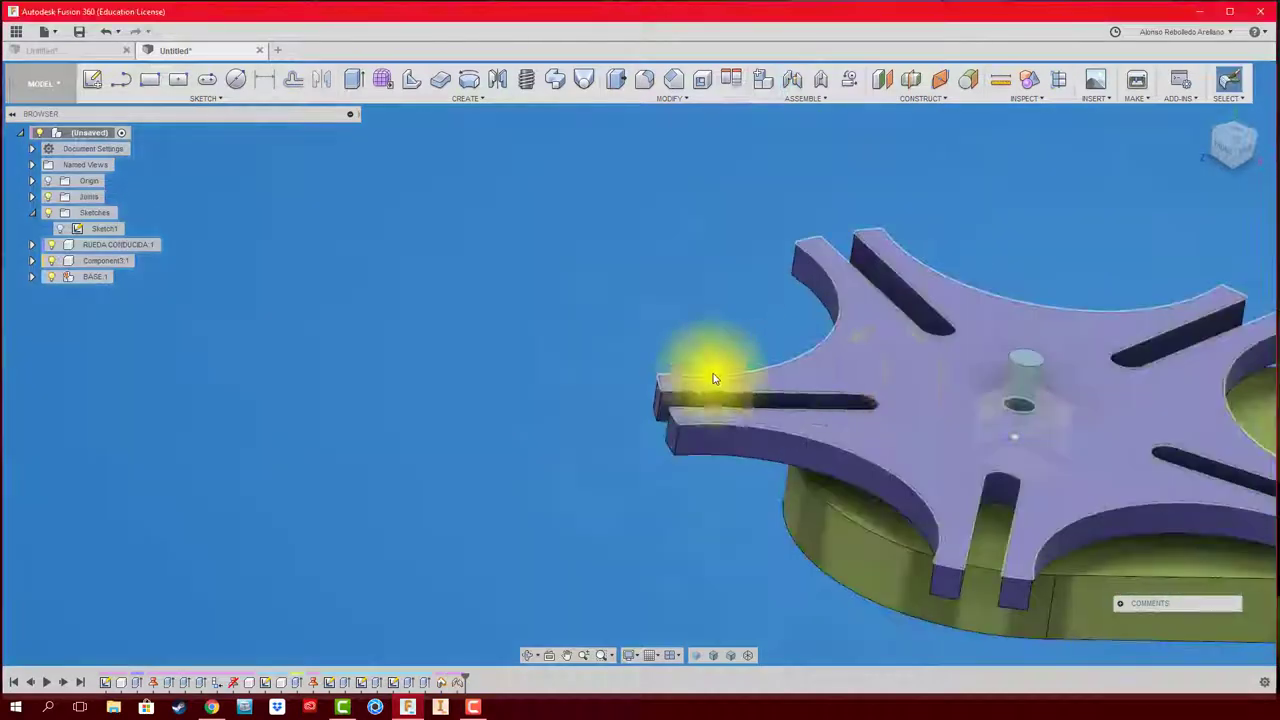
- Joint the tan driver disc's centre to the base's second pin
mouse_move(709, 371)
shift+middle_down()
mouse_move(977, 422)
mouse_move(966, 446)
mouse_move(1000, 428)
shift+middle_up()
key(j)
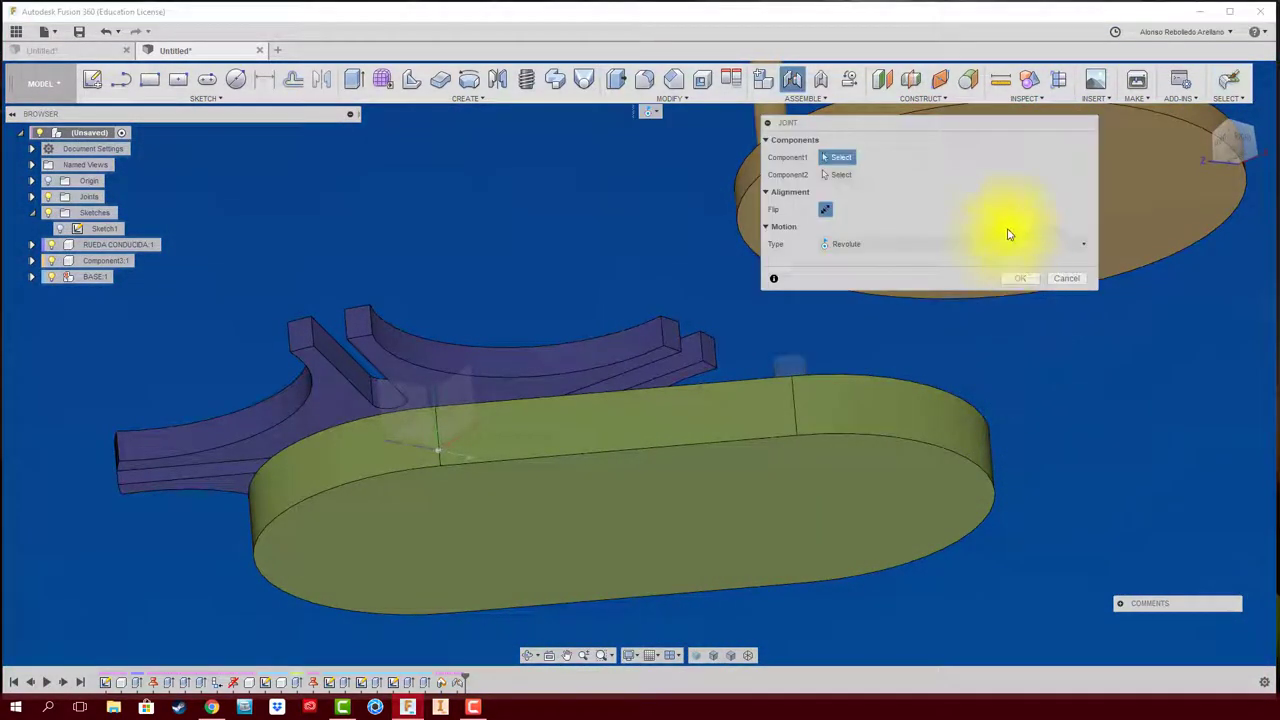
shift+middle_drag(1030, 355, 971, 357)
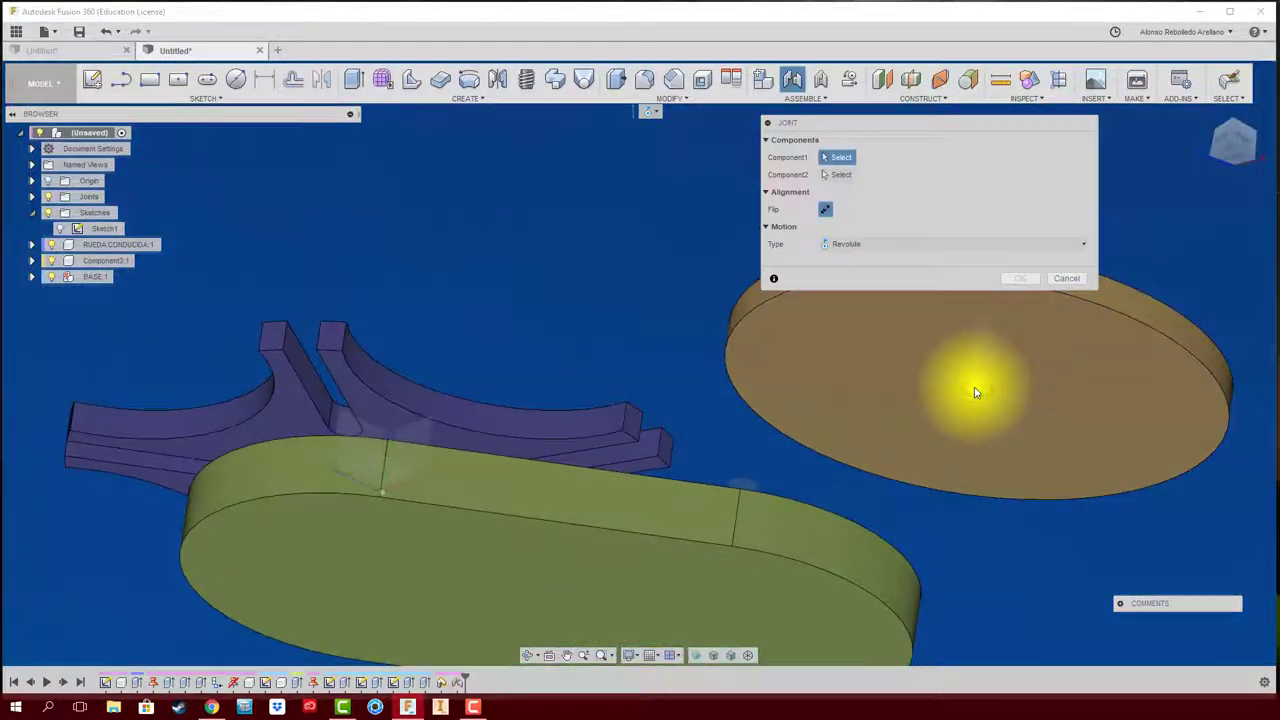
click(974, 388)
shift+middle_drag(765, 411, 709, 251)
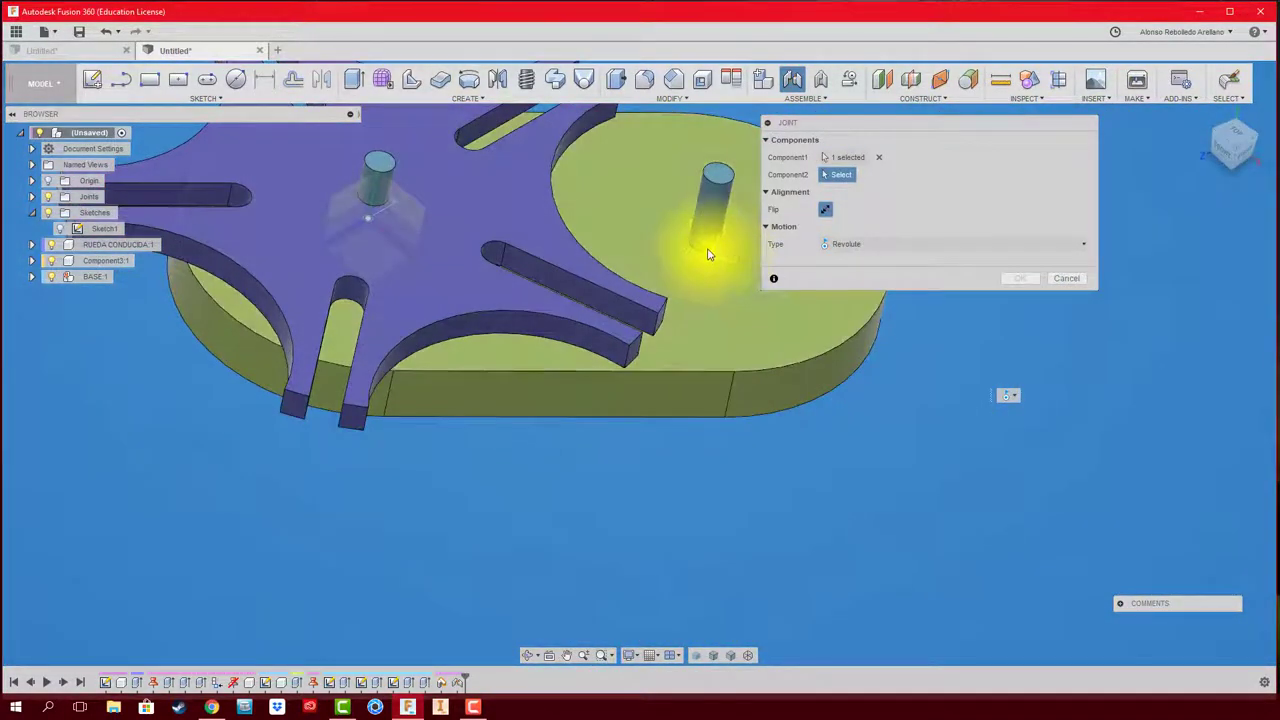
click(716, 176)
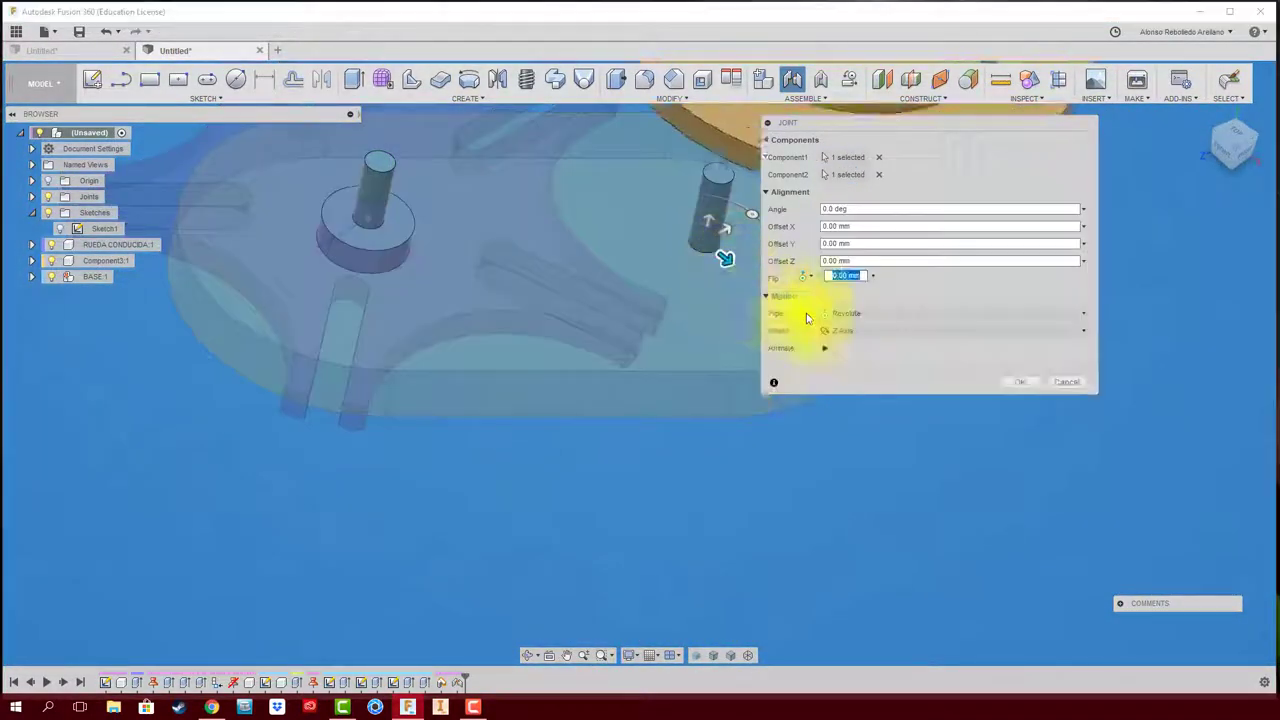
click(1022, 386)
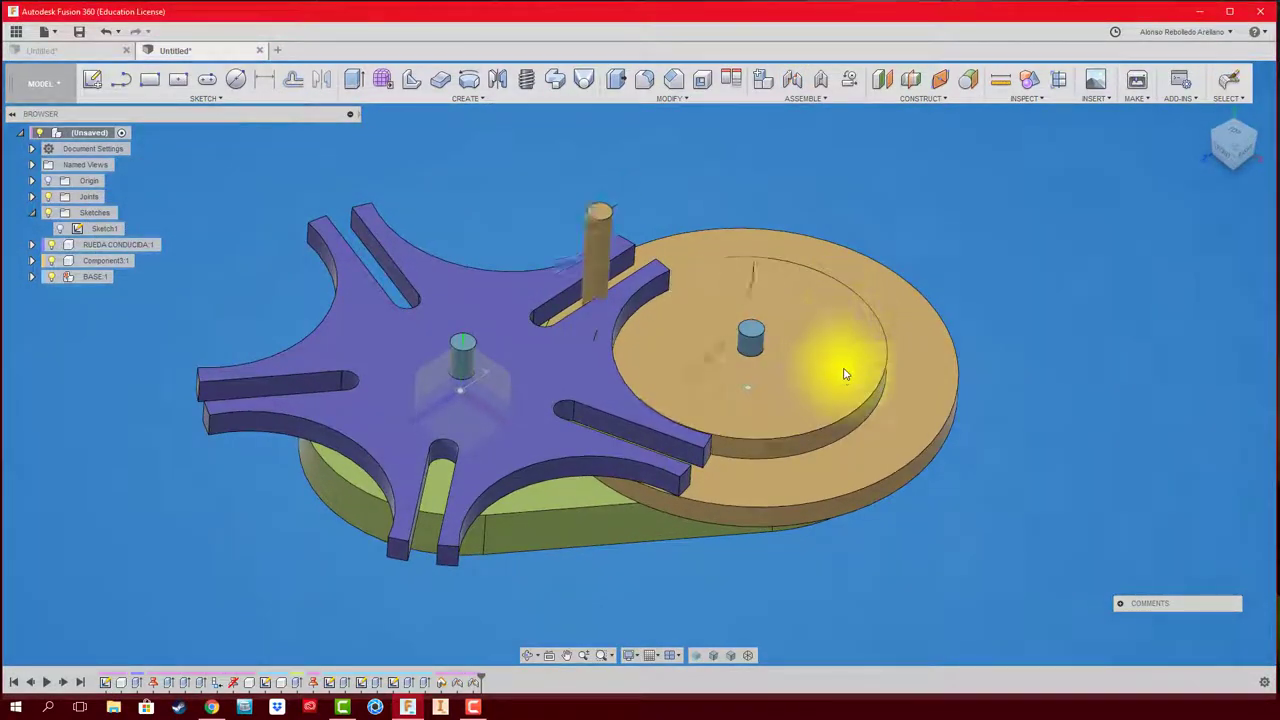
- Drag the driver disc around its pin so its pin enters the star wheel's slot
drag(845, 358, 843, 326)
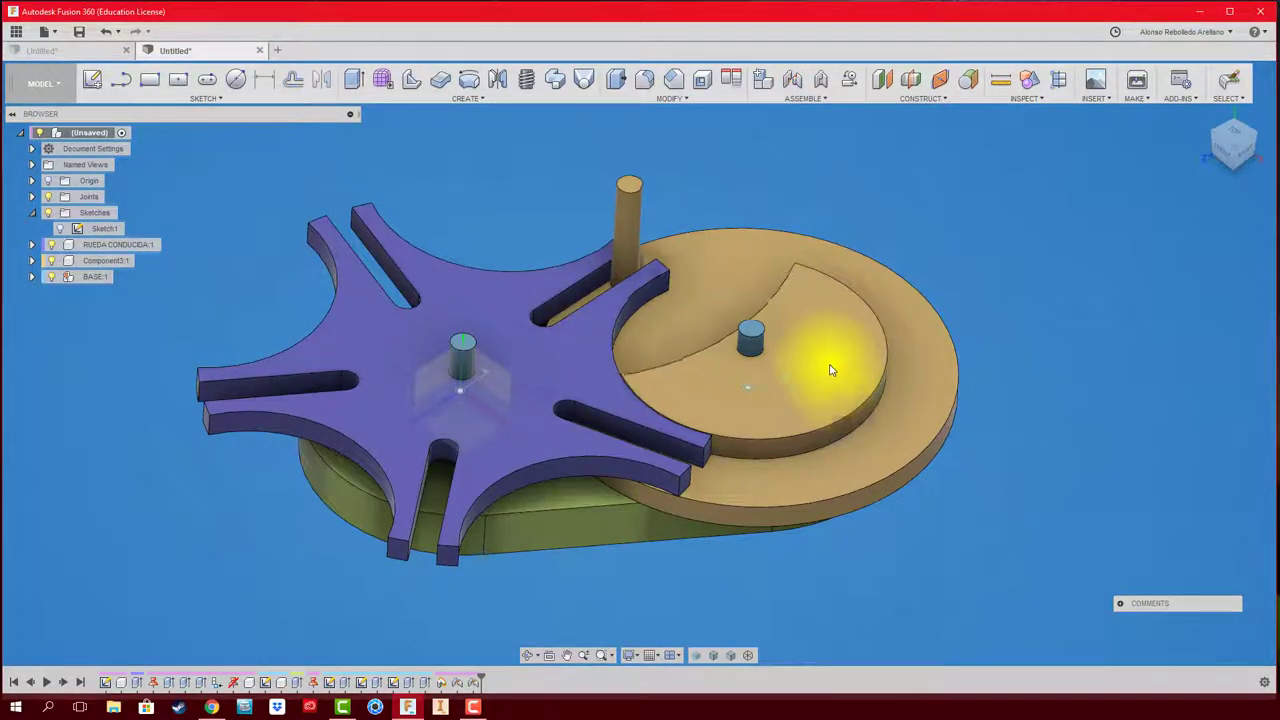
mouse_move(830, 370)
mouse_down()
mouse_move(763, 263)
mouse_move(689, 414)
mouse_move(765, 323)
mouse_up()
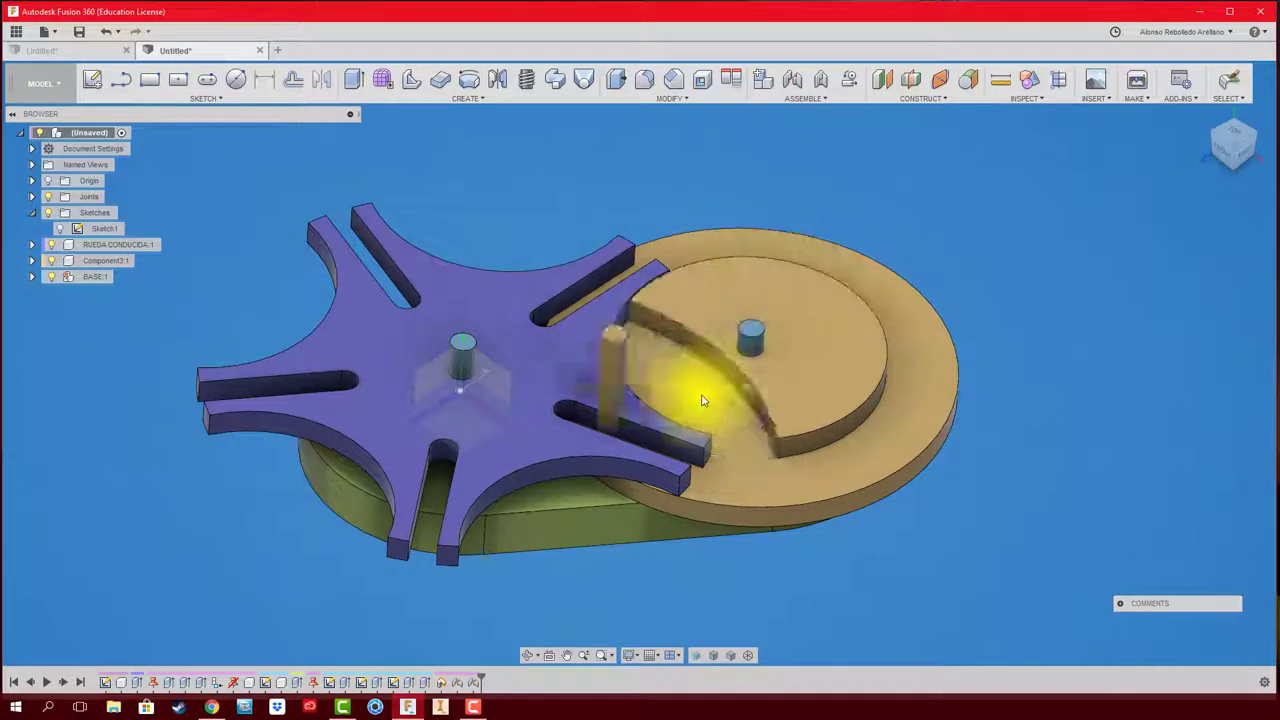
drag(702, 400, 784, 390)
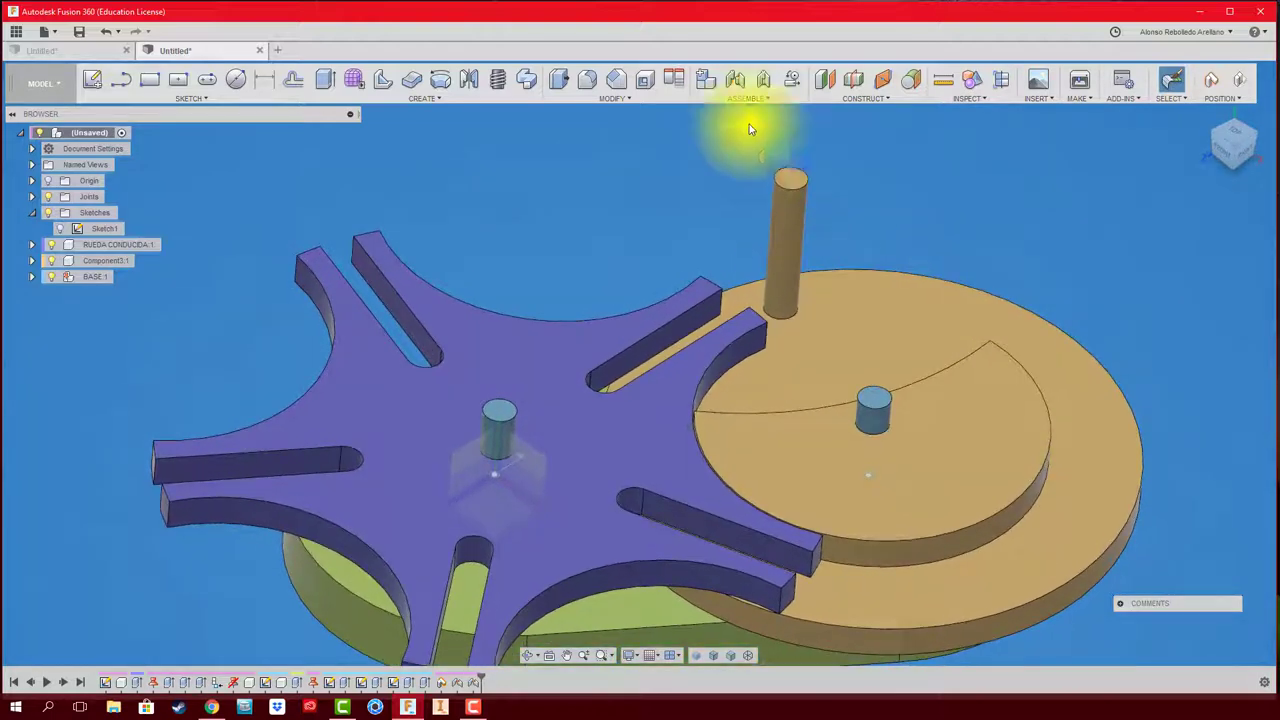
- Enable contact sets and add a new contact set between the tan disc and the purple star wheel
click(749, 100)
click(726, 227)
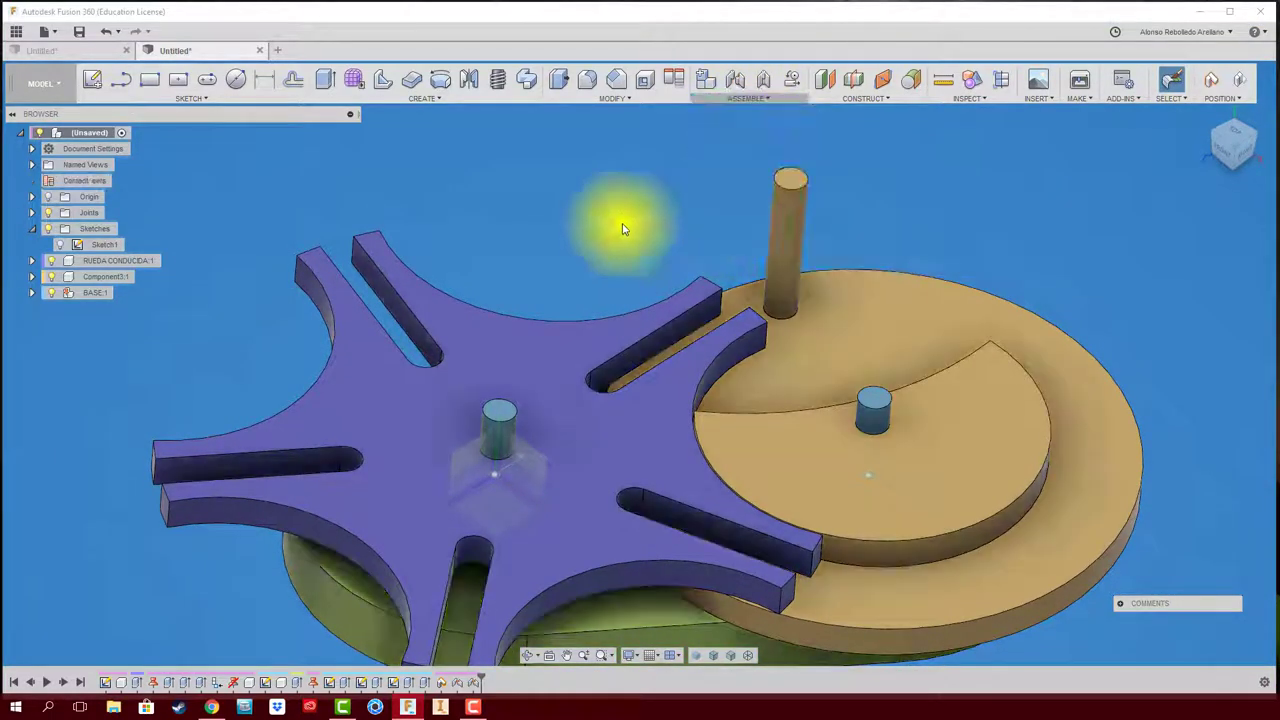
right_click(91, 179)
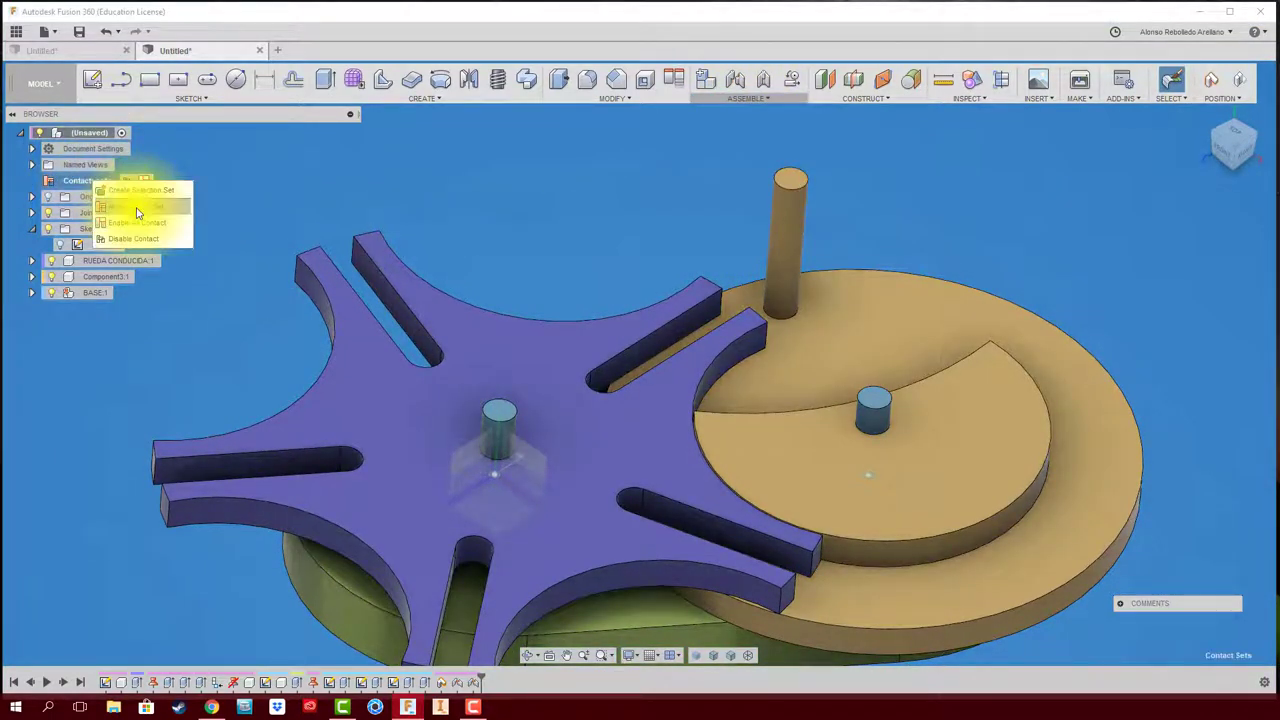
click(130, 207)
click(785, 264)
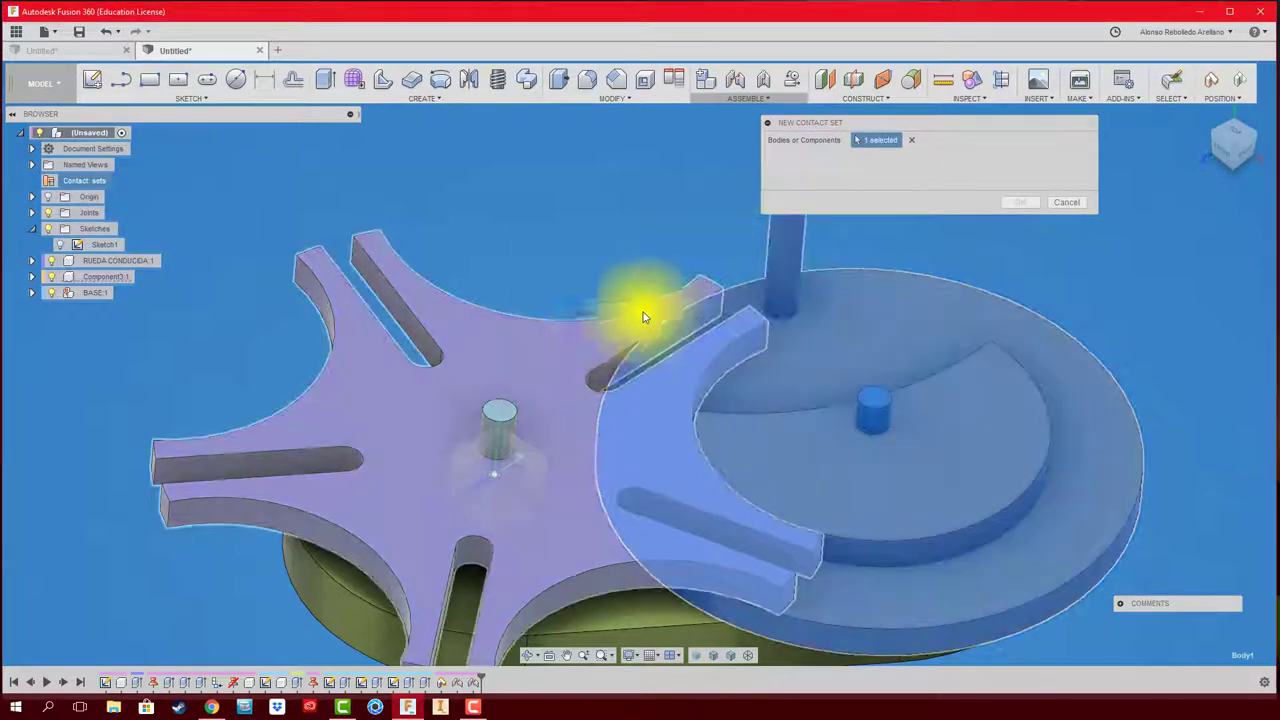
click(623, 323)
click(1019, 202)
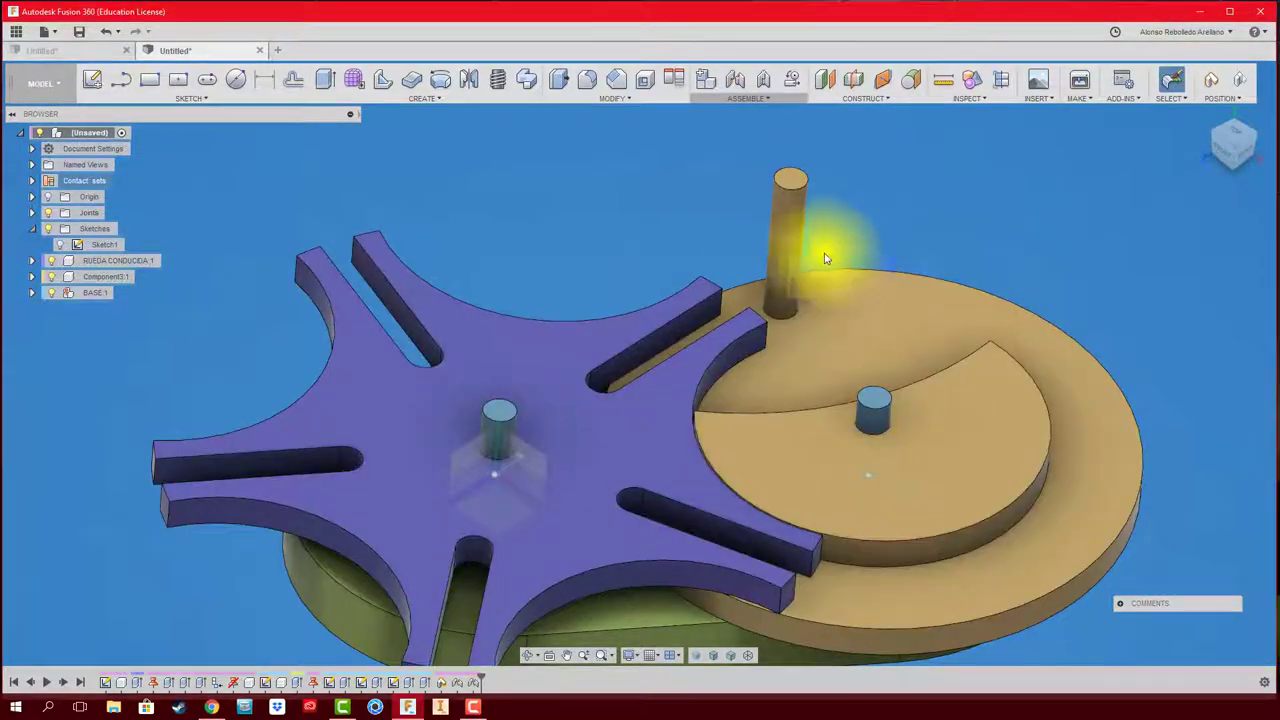
- Rename Component3 to RUEDA CONDUCTORA and turn the driver disc to test contact with the star
mouse_move(776, 260)
mouse_down()
mouse_move(752, 494)
mouse_move(846, 531)
mouse_move(937, 543)
mouse_move(771, 529)
mouse_move(868, 567)
mouse_move(886, 534)
mouse_move(846, 491)
mouse_move(814, 563)
mouse_move(895, 573)
mouse_move(857, 480)
mouse_move(843, 560)
mouse_move(886, 491)
mouse_move(845, 513)
mouse_up()
mouse_move(846, 494)
shift+middle_down()
mouse_move(829, 471)
mouse_move(943, 509)
shift+middle_up()
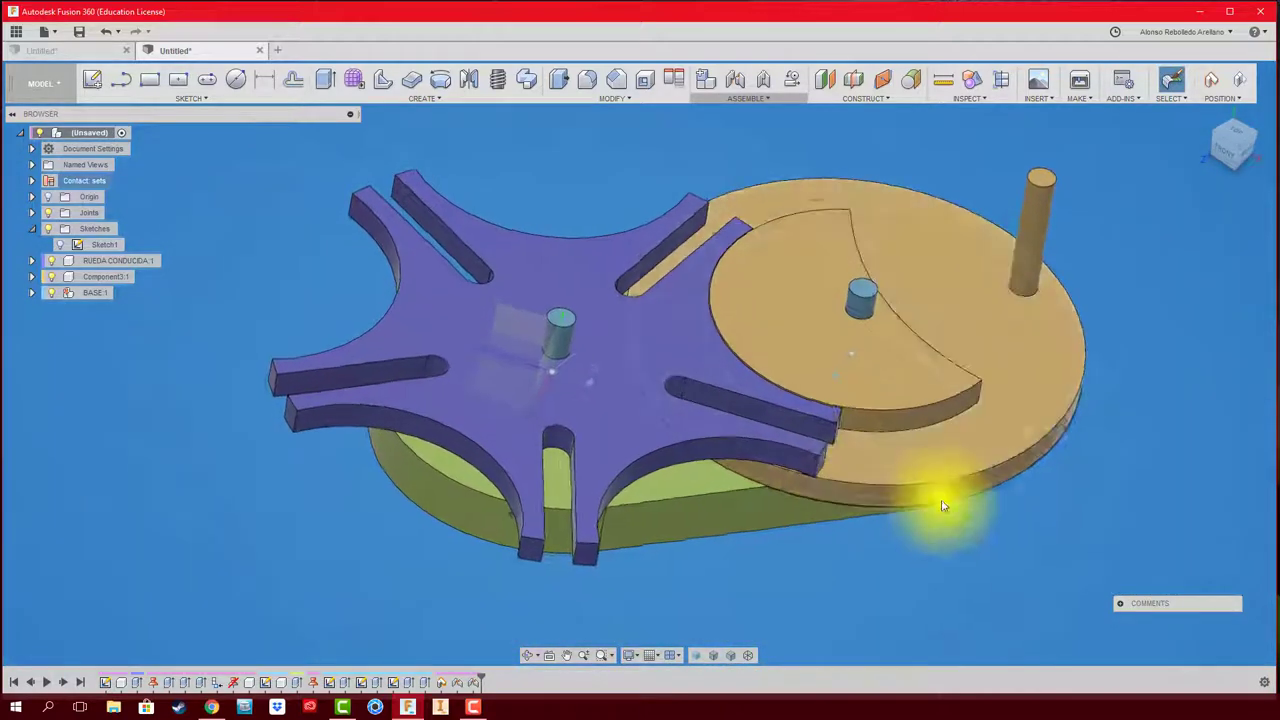
click(115, 279)
text(RUEDA CONDUCTORA)
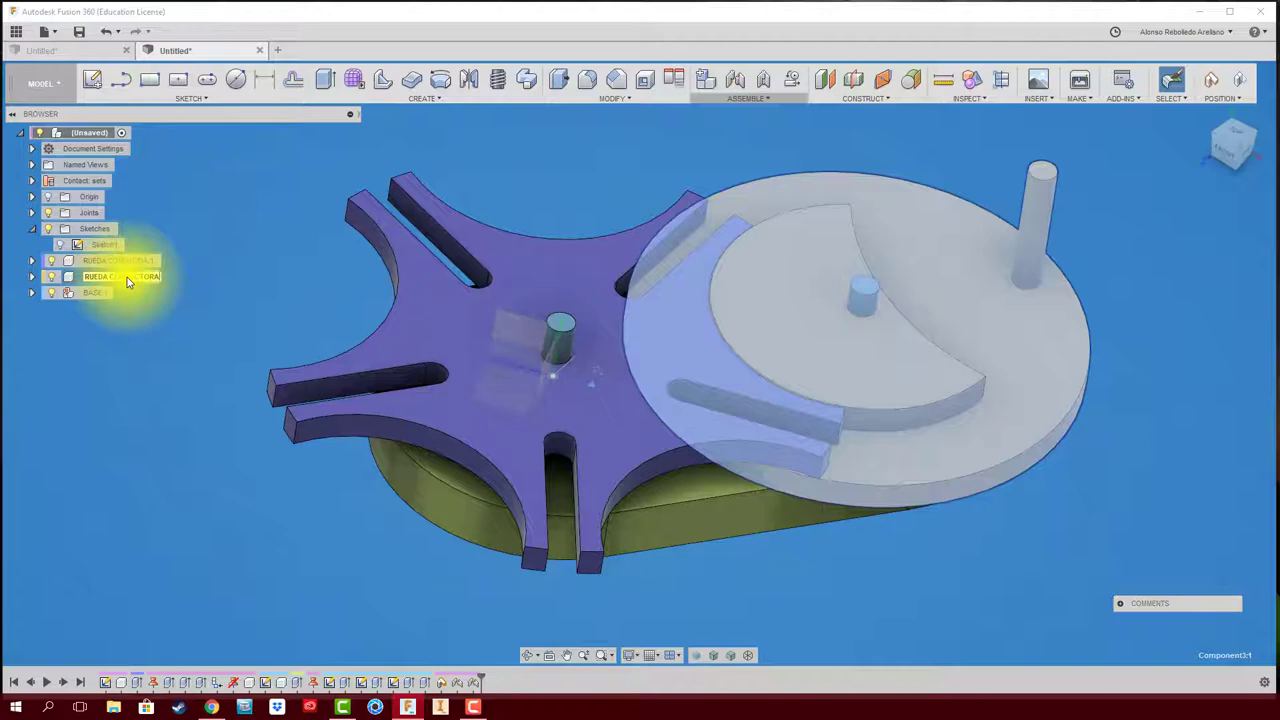
drag(127, 277, 127, 359)
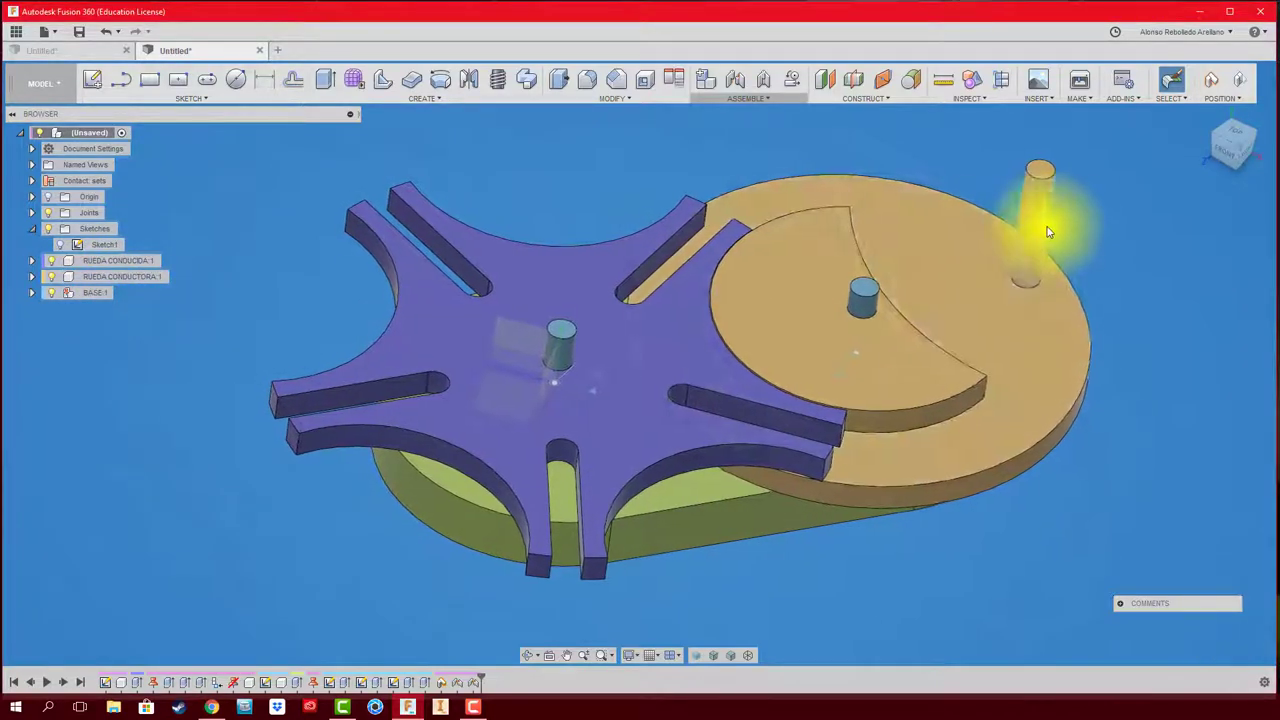
drag(989, 203, 895, 365)
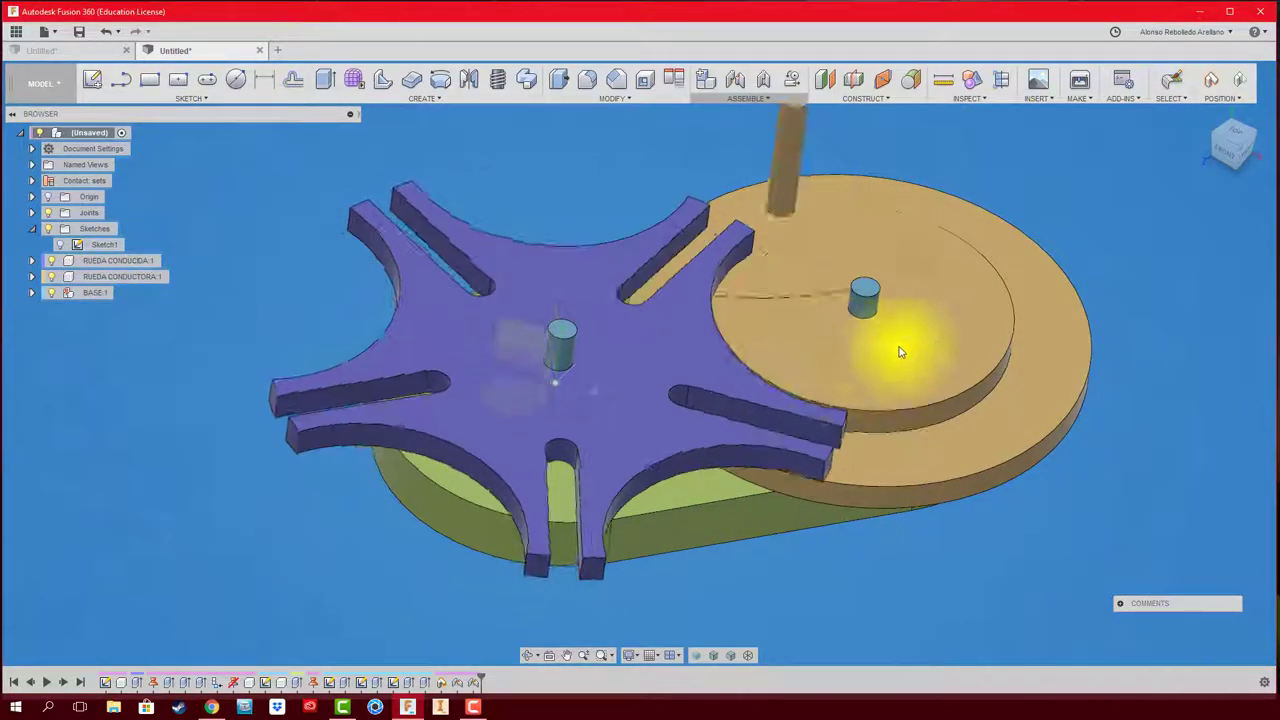
- Animate the driver disc's joint, watching it from the top view before returning home
right_click(891, 374)
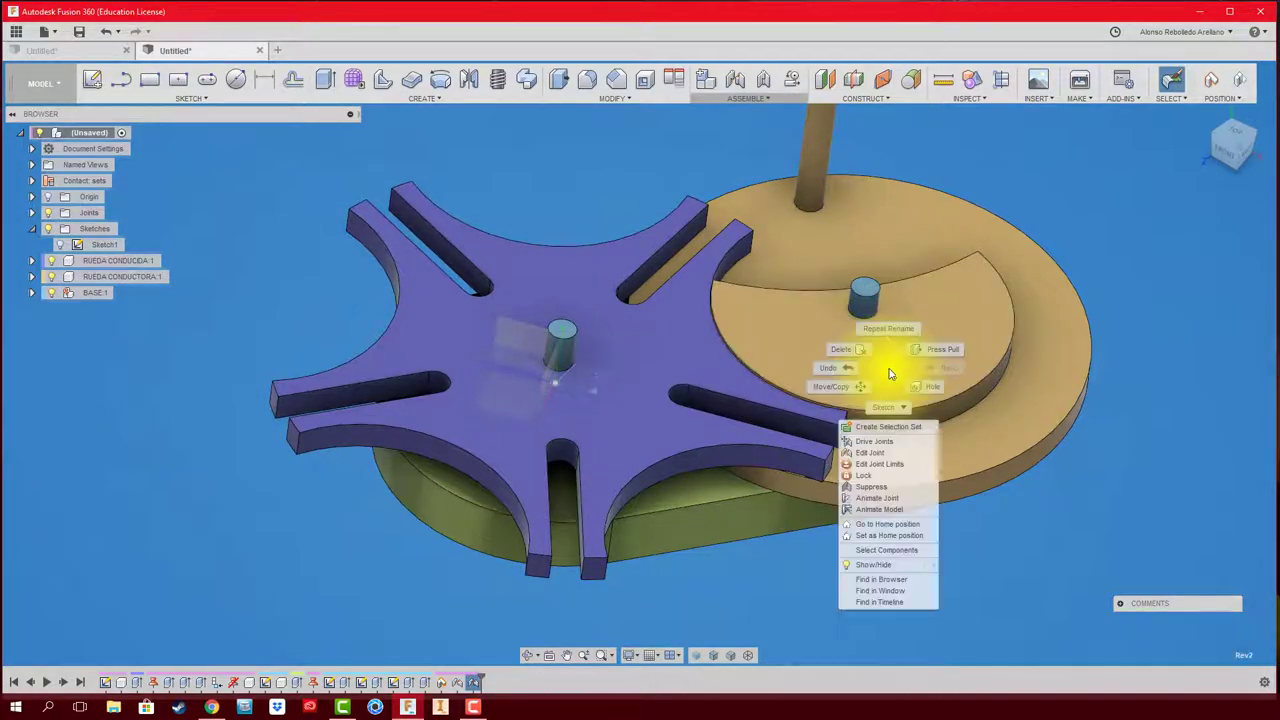
click(895, 512)
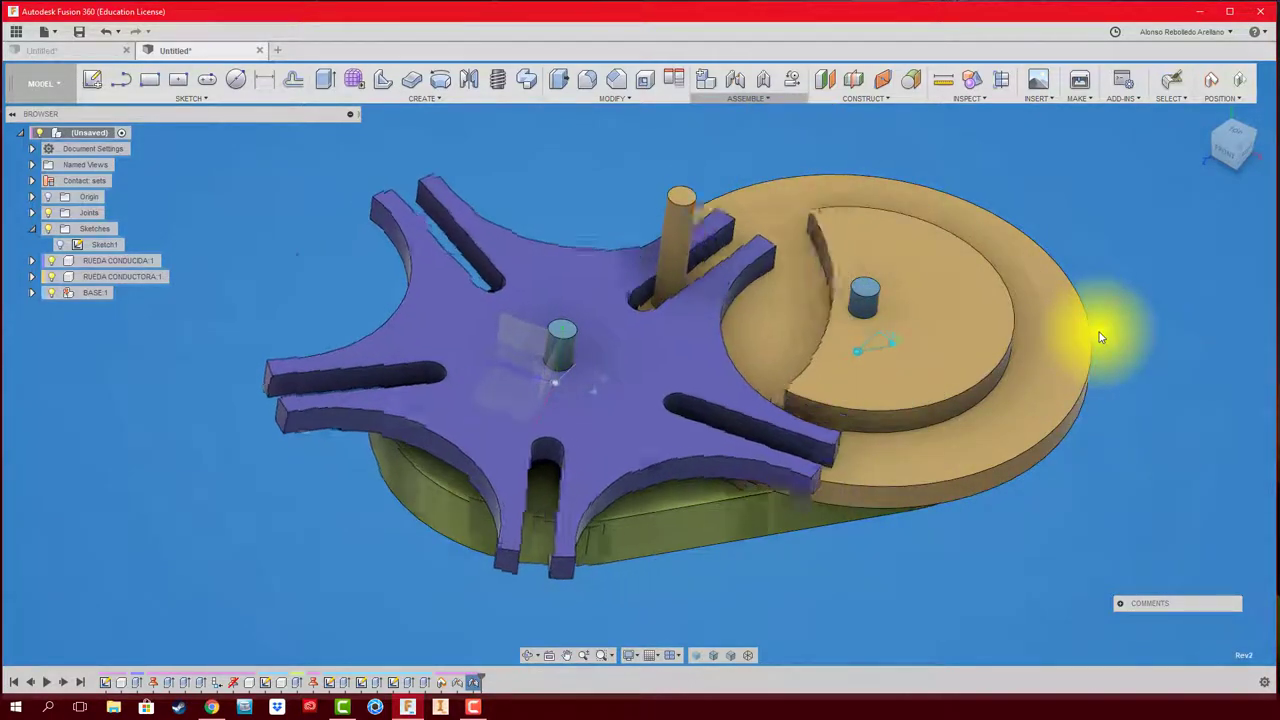
click(1234, 131)
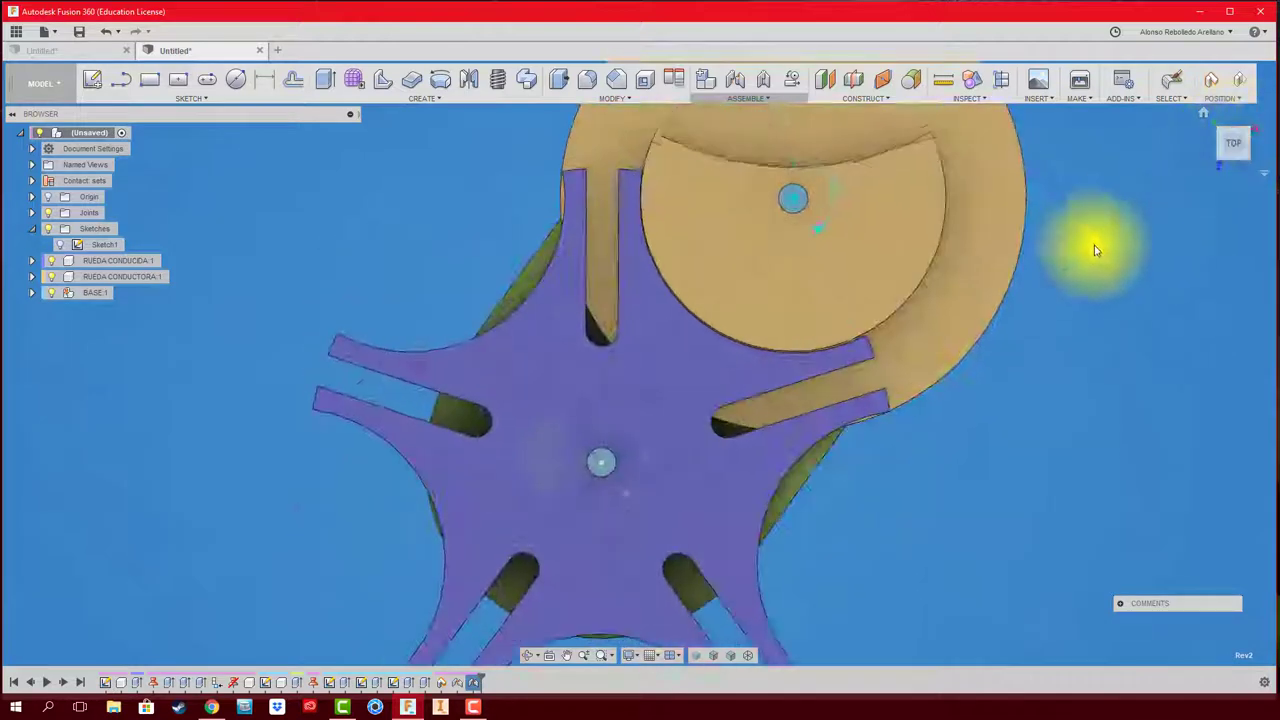
middle_drag(1111, 280, 1037, 345)
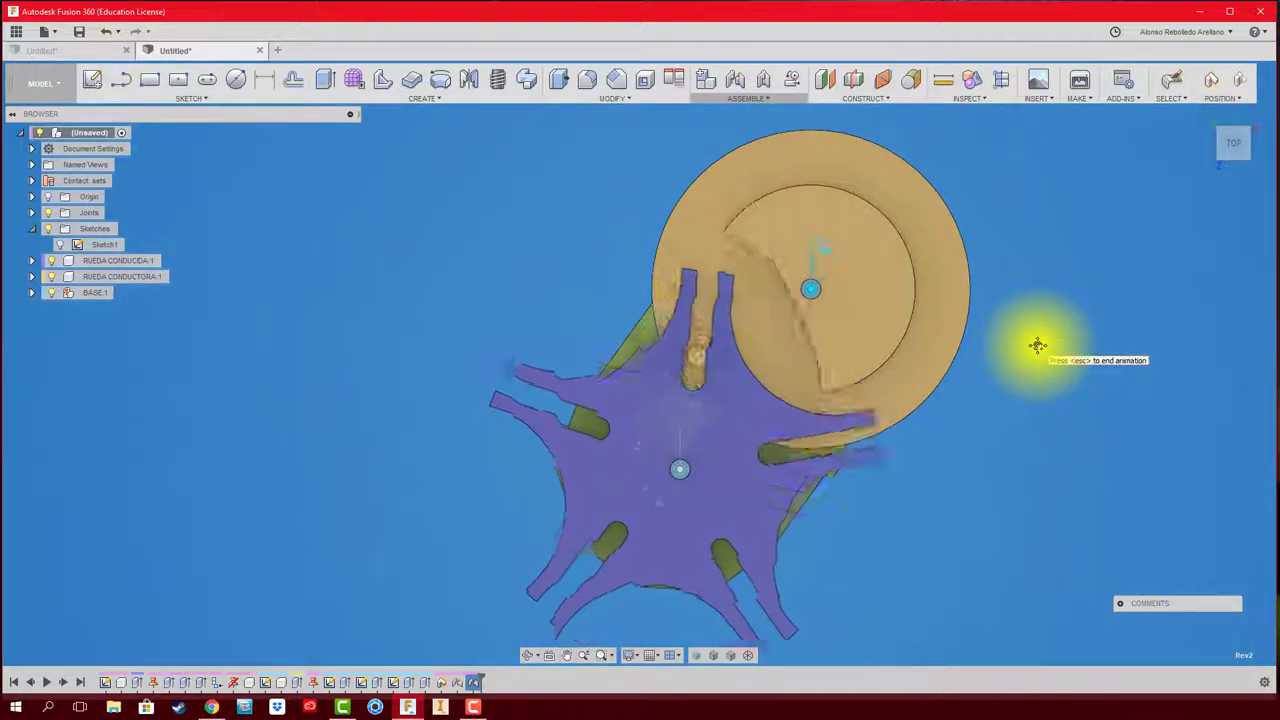
key(F6)
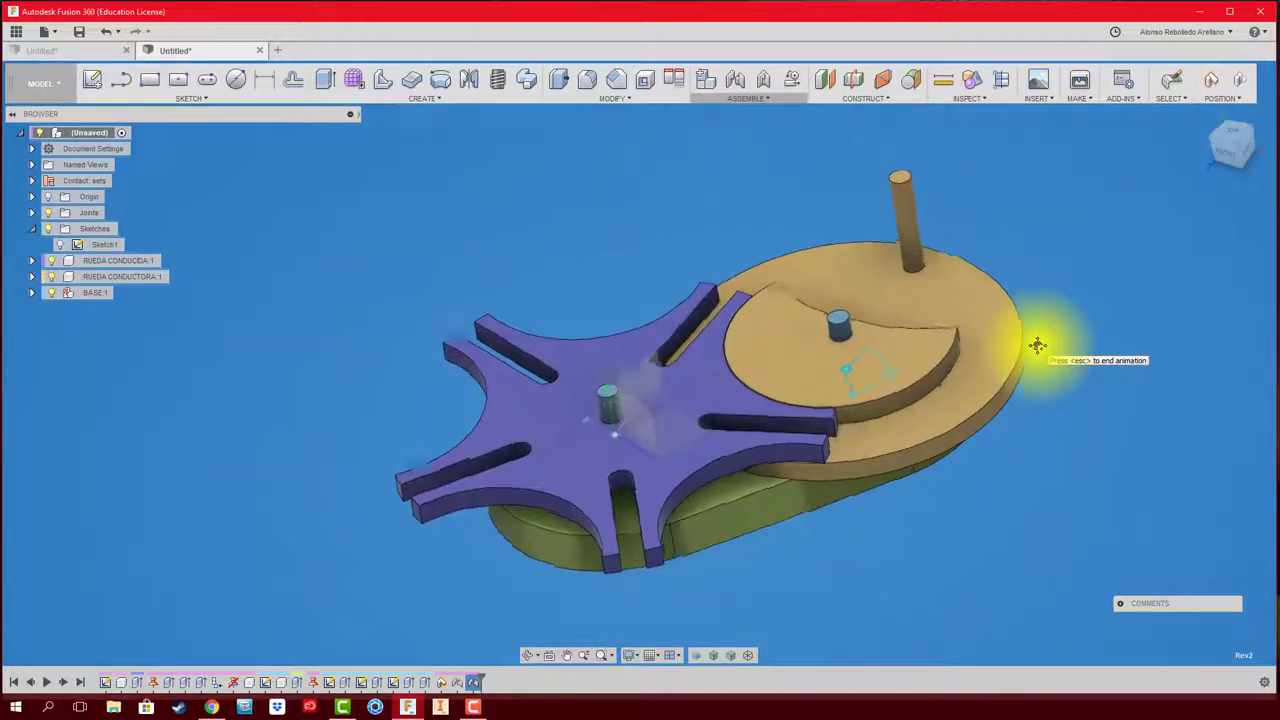